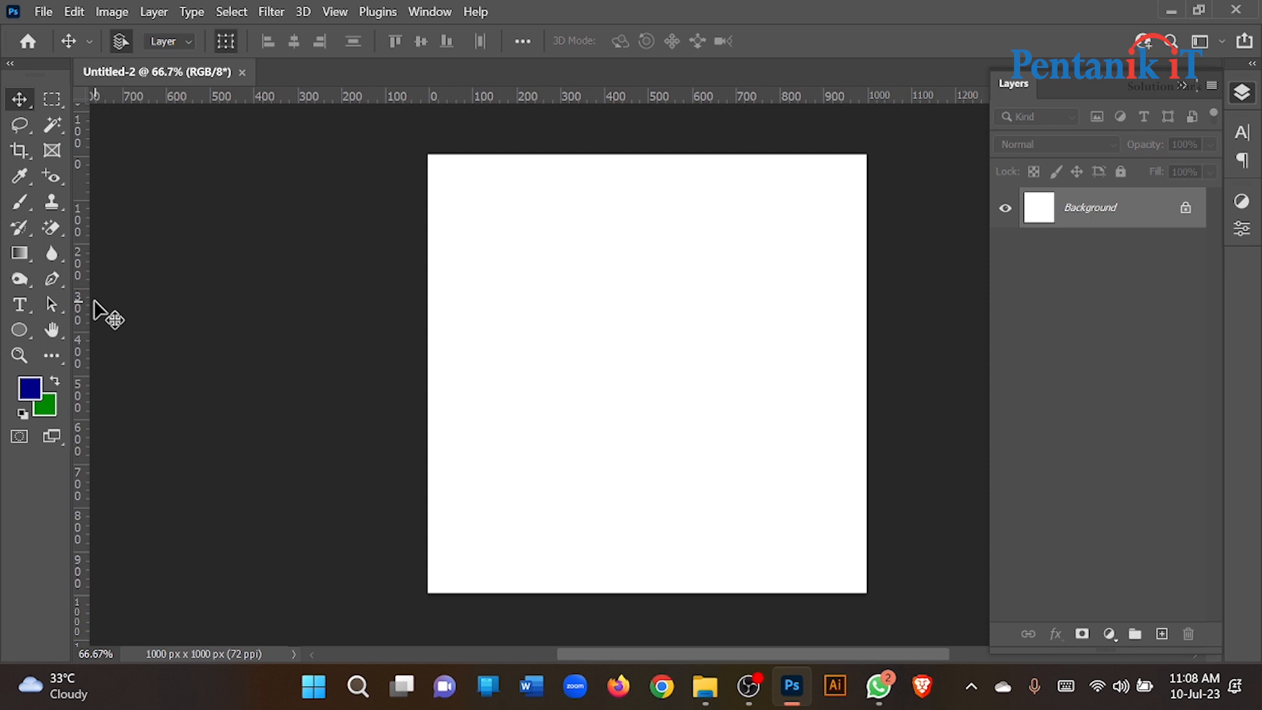
# Step: Switch to the Brave browser, open Google and search for "product" images
pyautogui.click(922, 686)
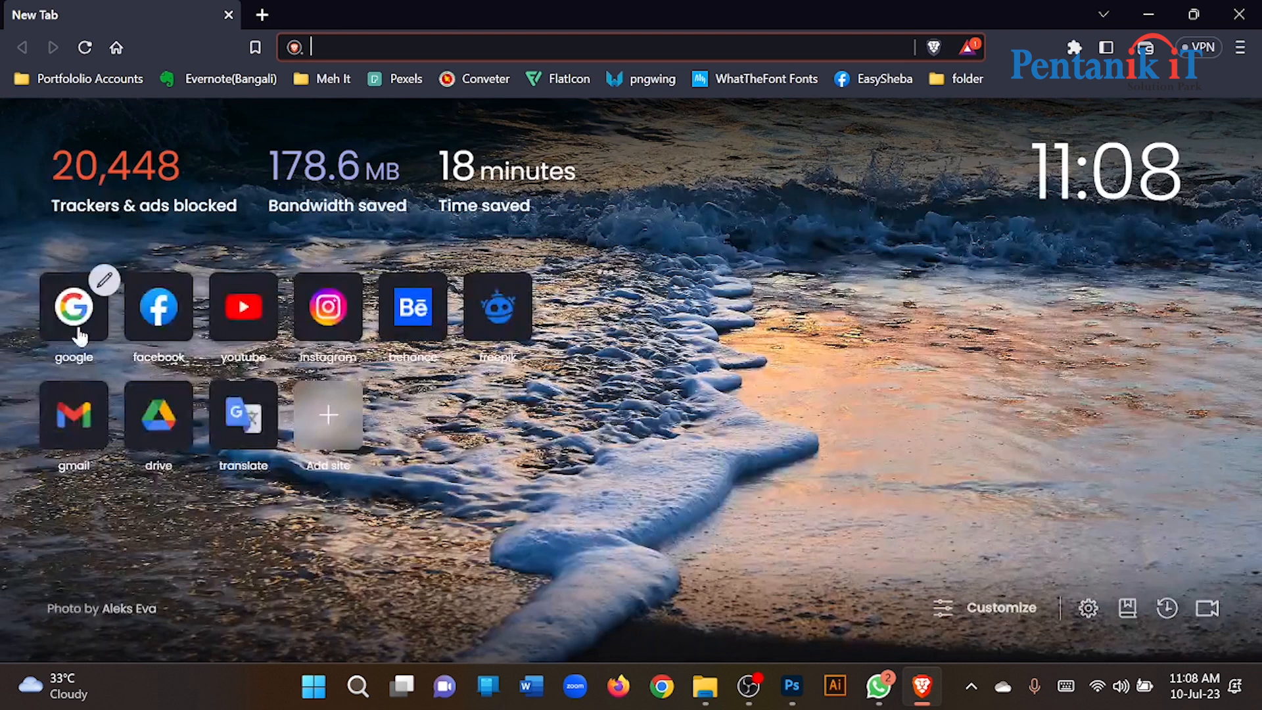
pyautogui.click(78, 324)
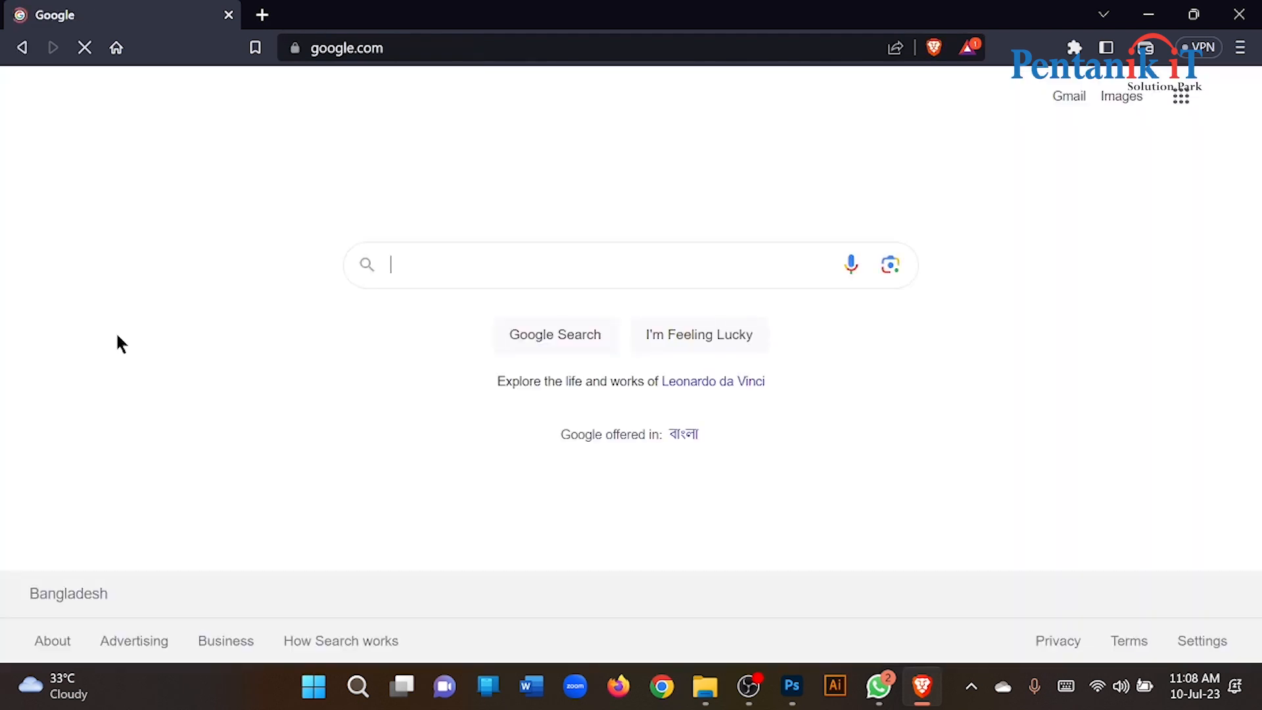
pyautogui.click(538, 271)
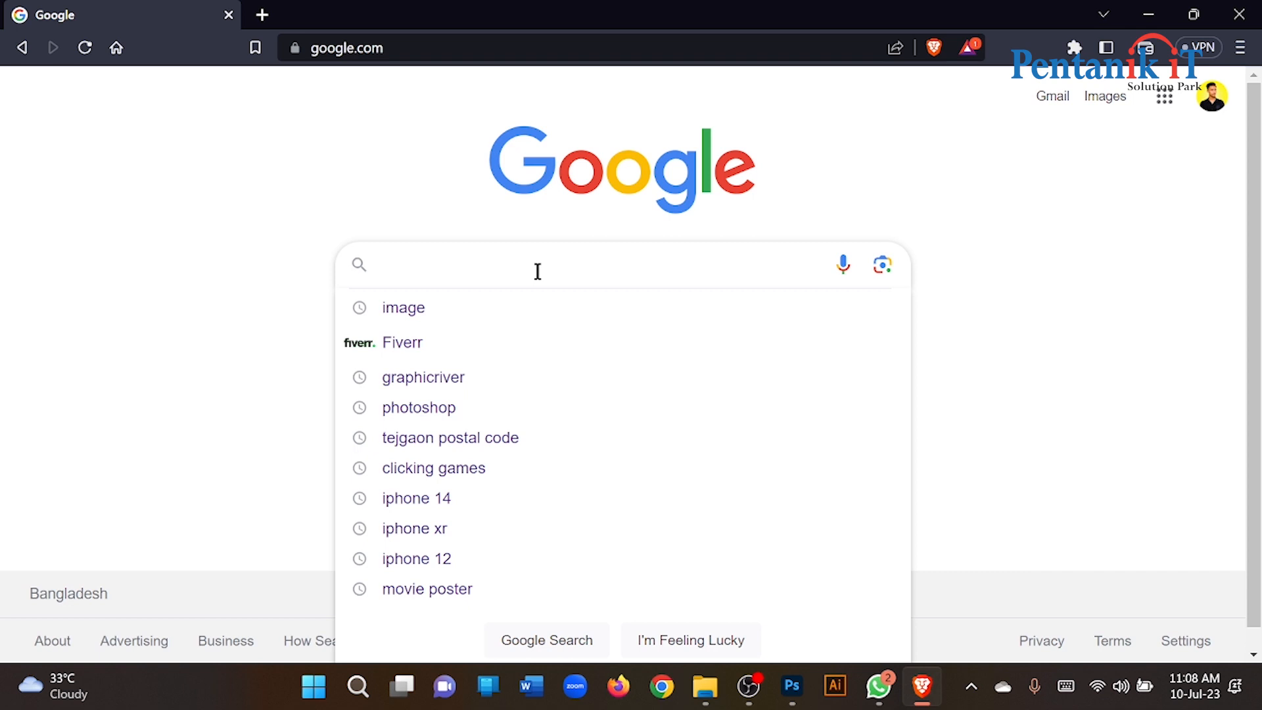
pyautogui.write('produc')
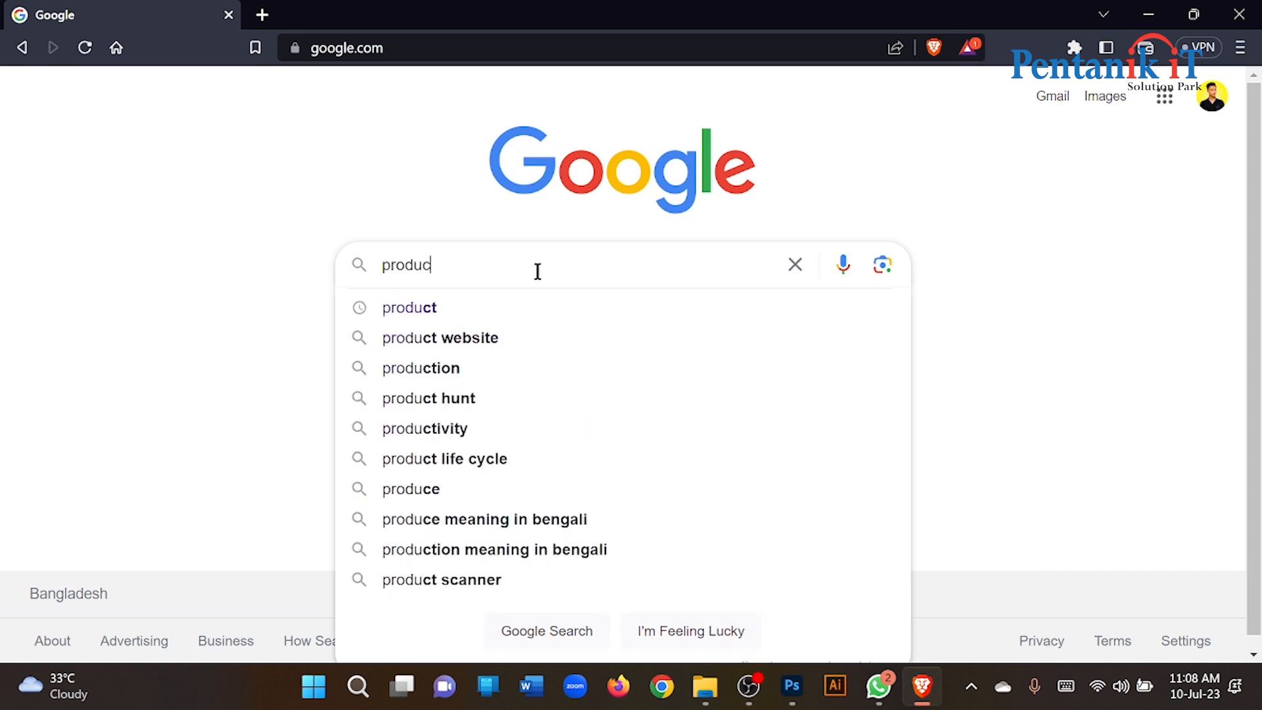
pyautogui.write('t')
pyautogui.press('Return')
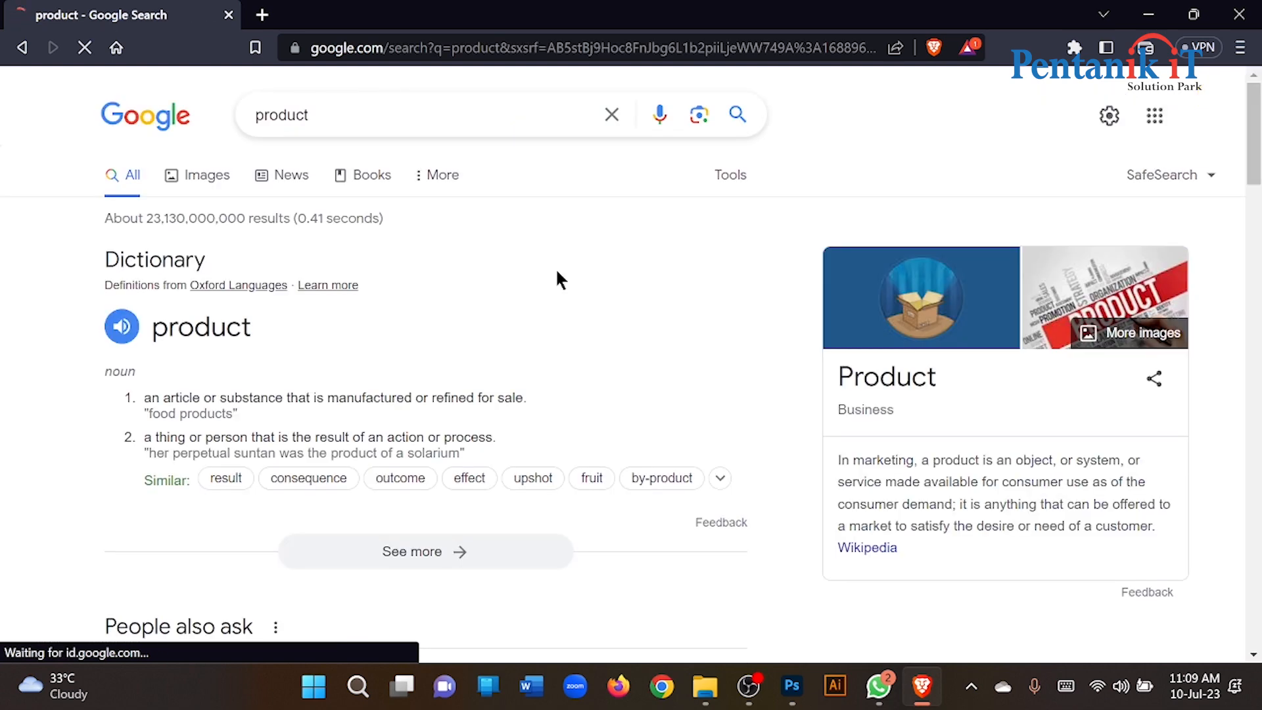
pyautogui.click(220, 177)
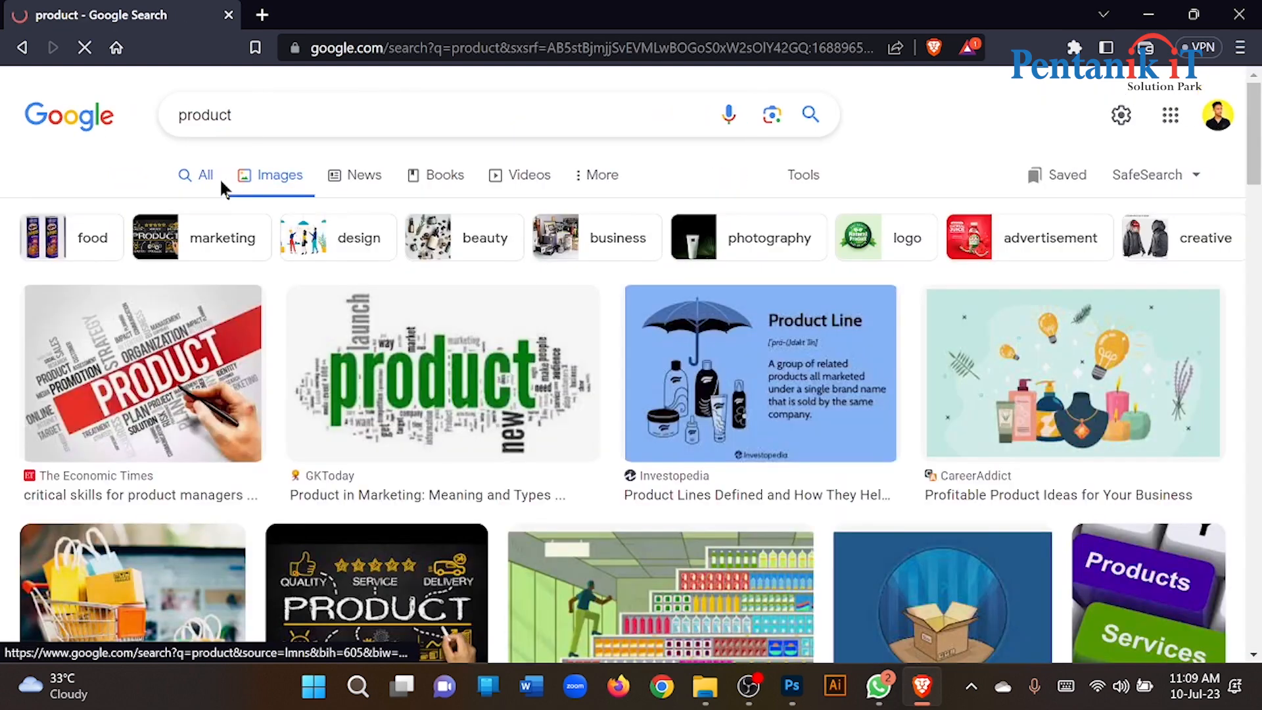
# Step: Copy the Marketing91 image of a blue circle with the word PRODUCT and a green chart icon from the image results
pyautogui.scroll(-6, 658, 371)
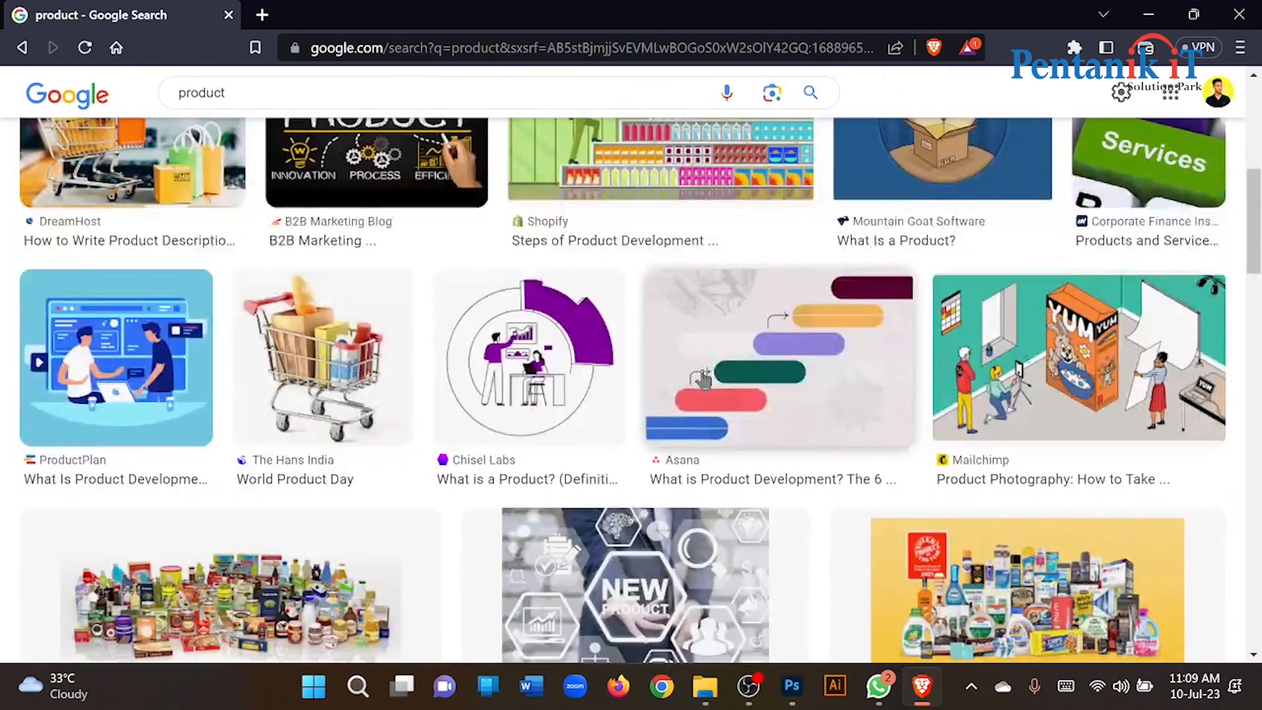
pyautogui.scroll(-10, 702, 378)
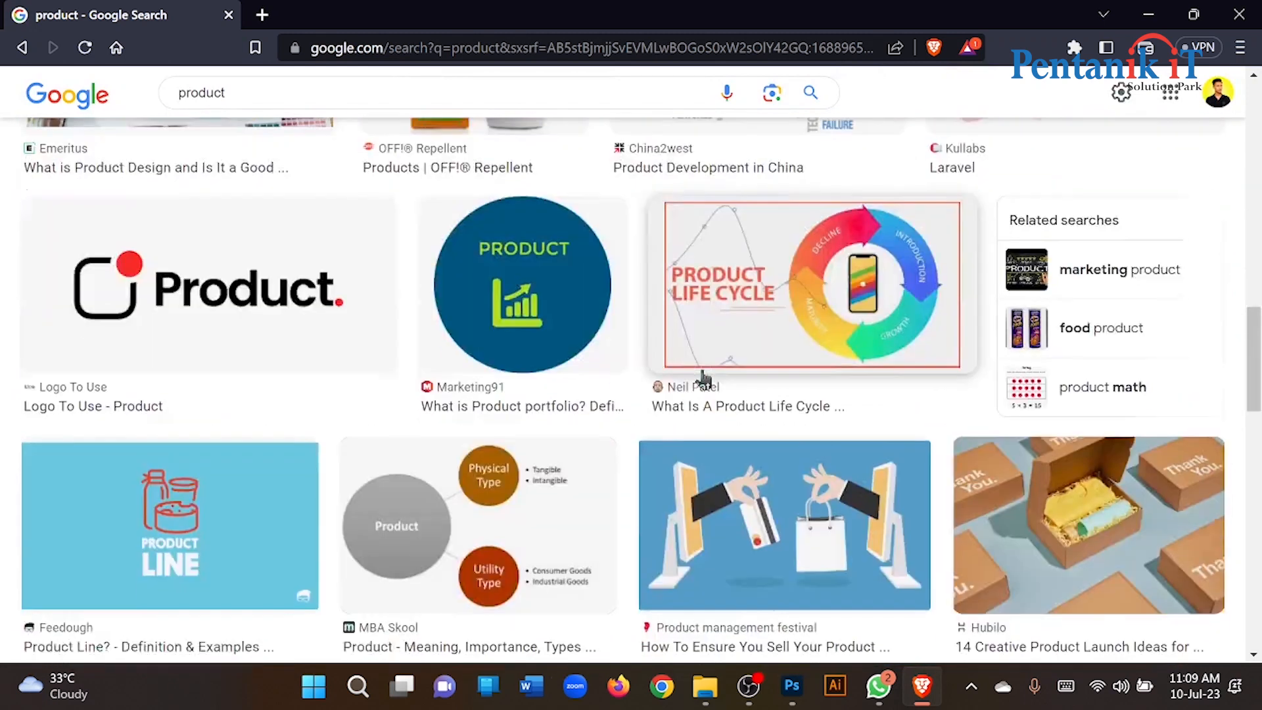
pyautogui.click(538, 293)
pyautogui.rightClick(974, 278)
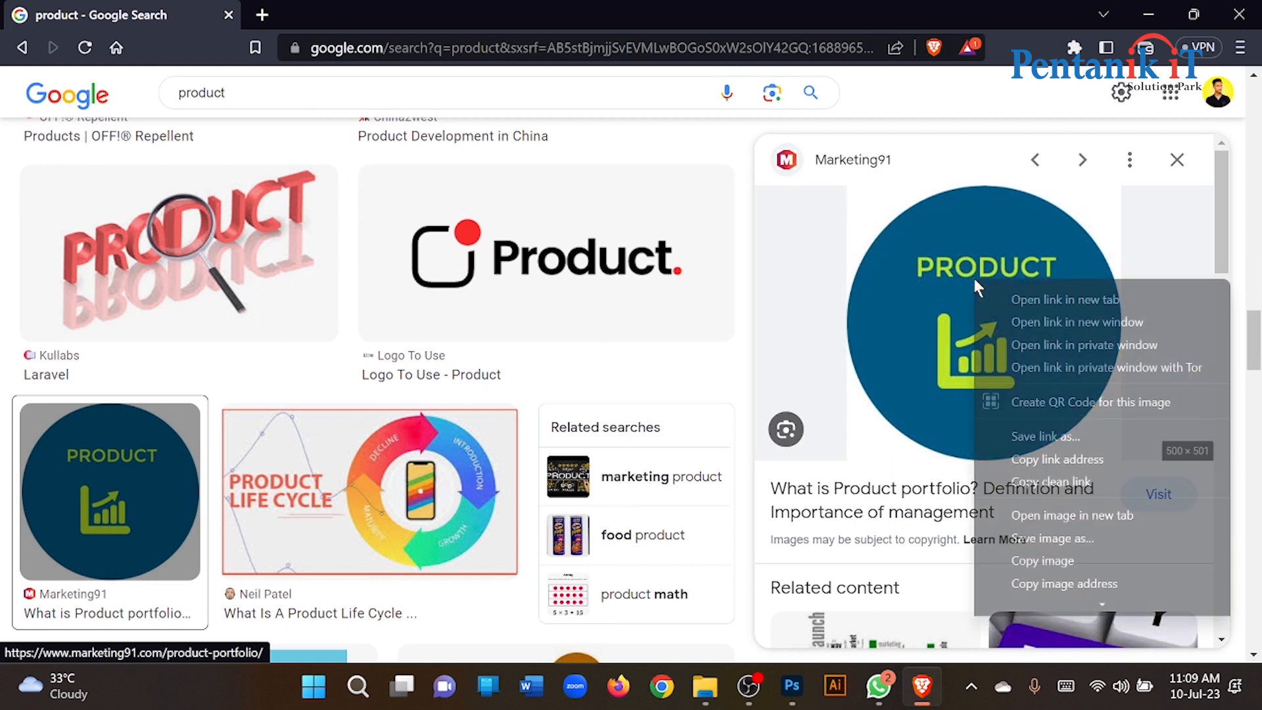
pyautogui.click(1039, 560)
# Step: Switch to Photoshop, paste the copied image and scale it proportionally to about 199.6% so it fills the square canvas
pyautogui.click(807, 687)
pyautogui.hotkey('ctrl', 'v')
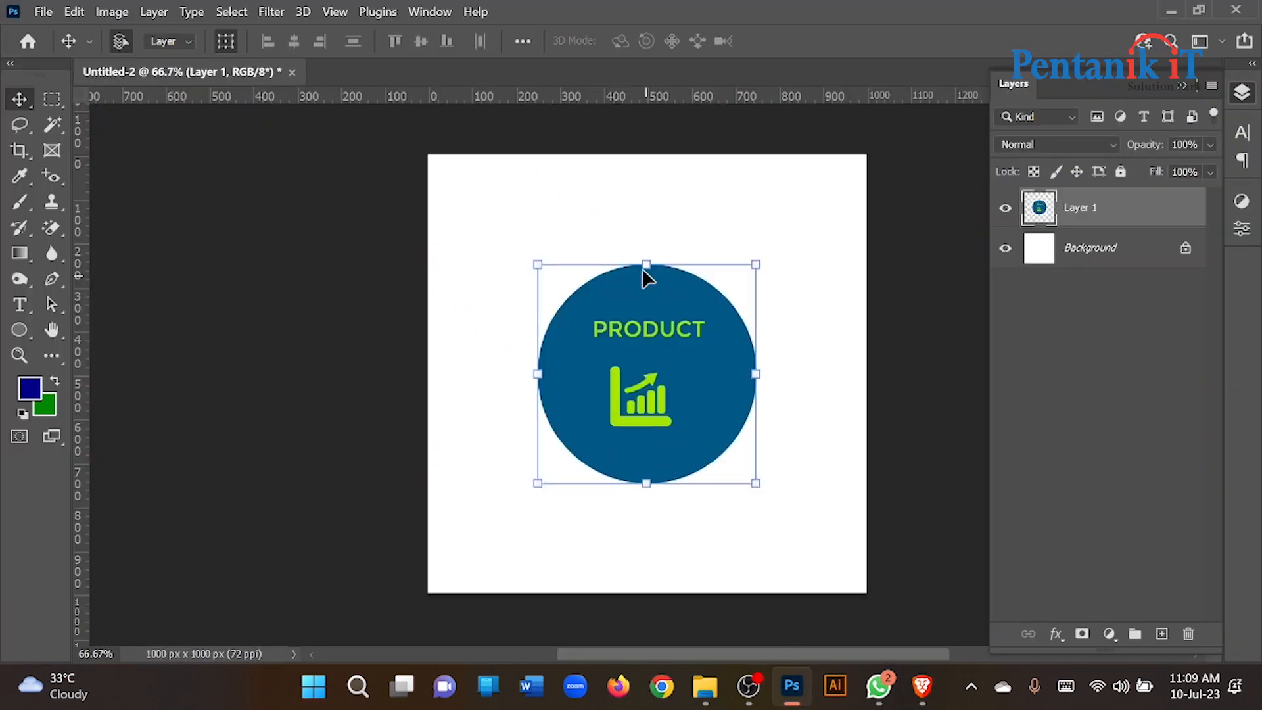
pyautogui.hotkey('ctrl', 't')
pyautogui.moveTo(646, 265); pyautogui.dragTo(647, 155)
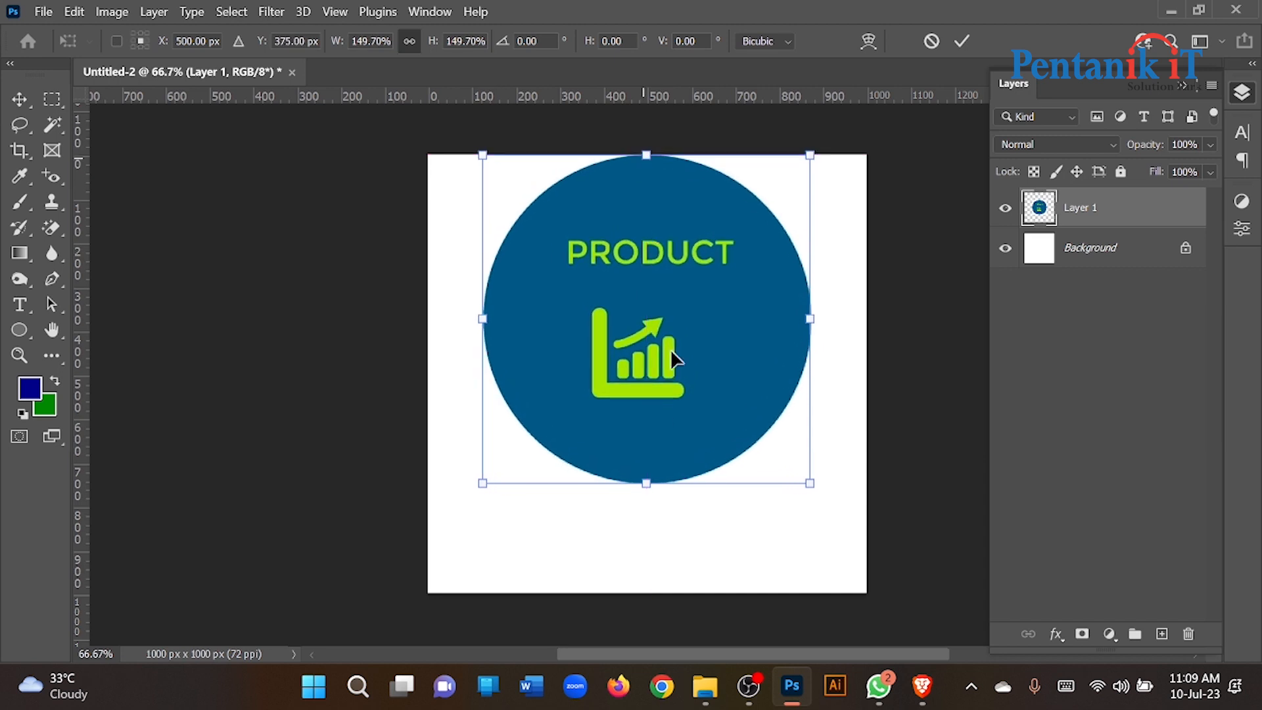
pyautogui.moveTo(647, 485); pyautogui.dragTo(651, 594)
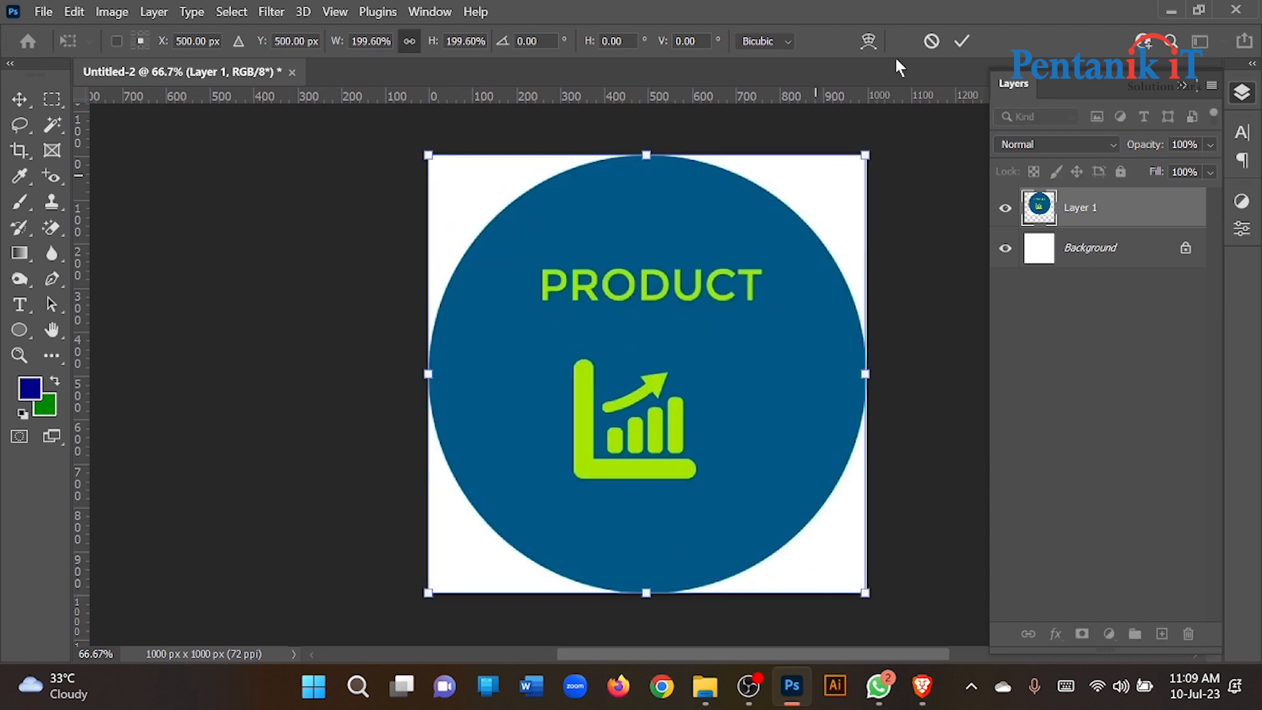
pyautogui.click(962, 41)
# Step: Hide the Background layer and keep the pasted image layer selected
pyautogui.moveTo(879, 223); pyautogui.dragTo(714, 254)
pyautogui.click(1005, 248)
pyautogui.click(806, 243)
pyautogui.click(507, 209)
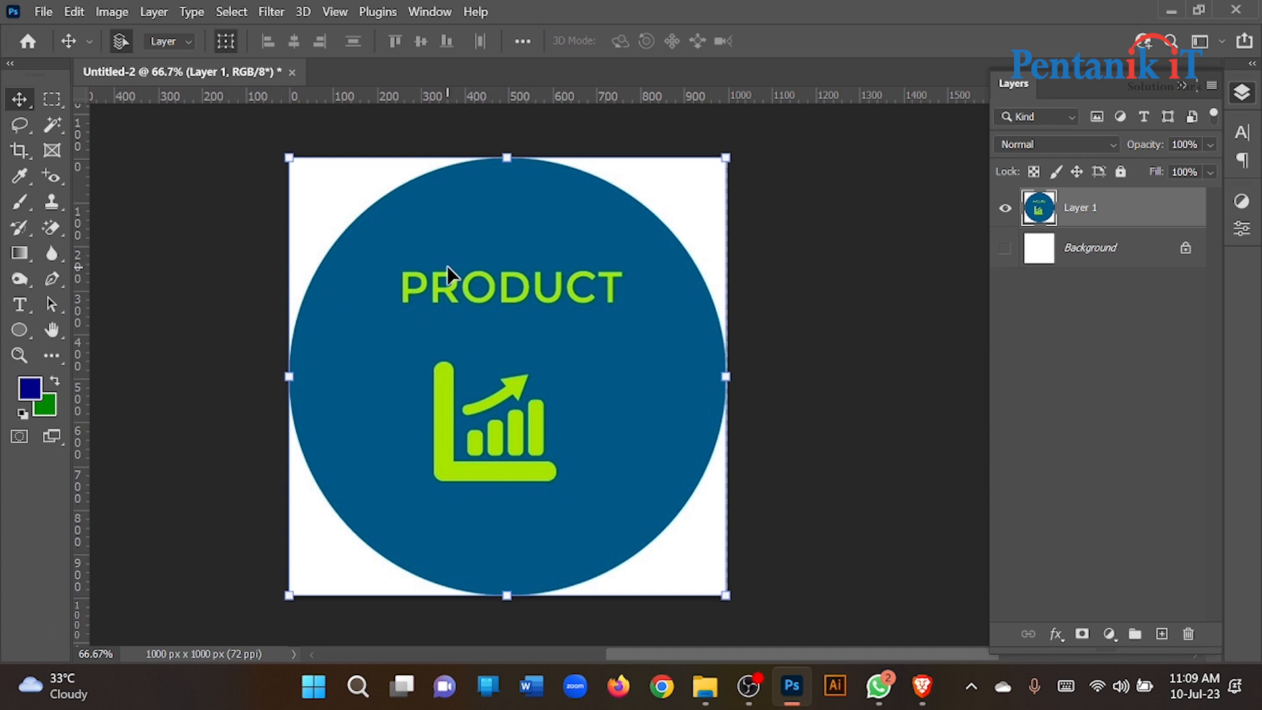
# Step: Erase the circle's blue fill and the blue remnants inside the PRODUCT letters using the Magic Eraser at tolerance 32
pyautogui.moveTo(51, 228)
pyautogui.mouseDown()
pyautogui.moveTo(147, 259)
pyautogui.moveTo(146, 275)
pyautogui.mouseUp()
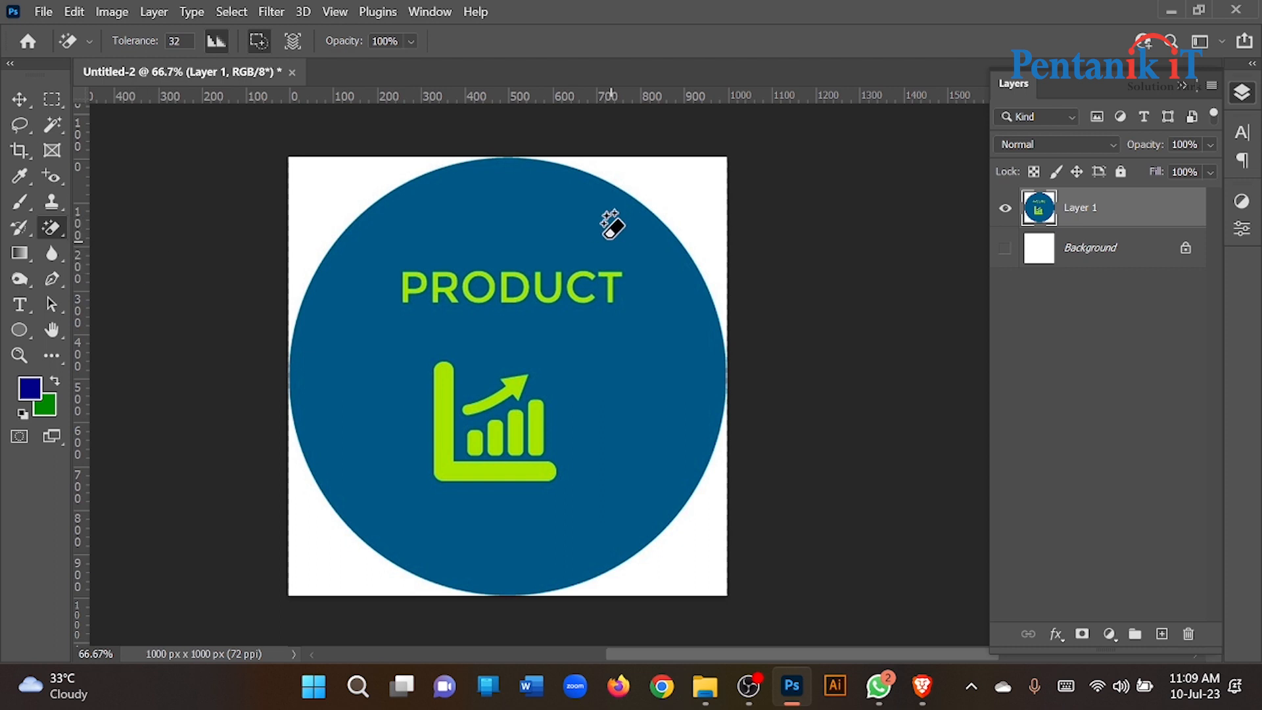
pyautogui.click(569, 230)
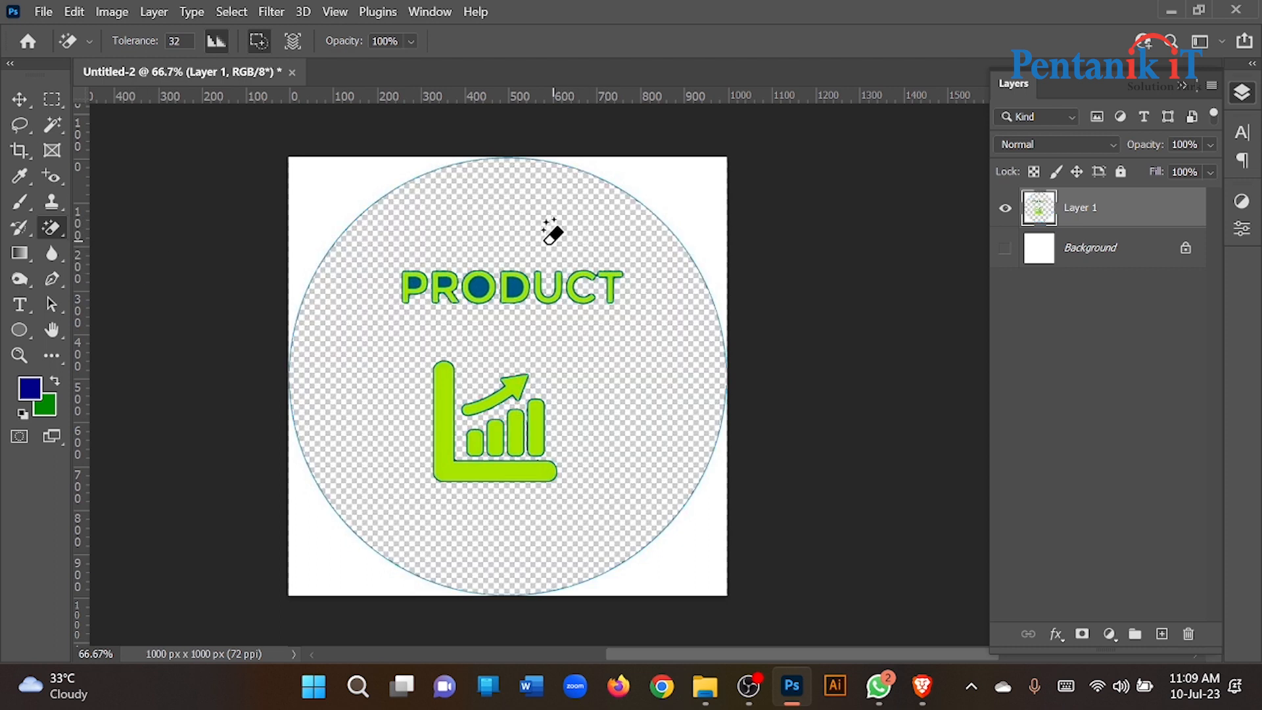
pyautogui.scroll(3, 395, 191)
pyautogui.scroll(4, 487, 337)
pyautogui.scroll(1, 486, 337)
pyautogui.click(515, 342)
pyautogui.click(608, 342)
pyautogui.click(412, 342)
pyautogui.click(328, 341)
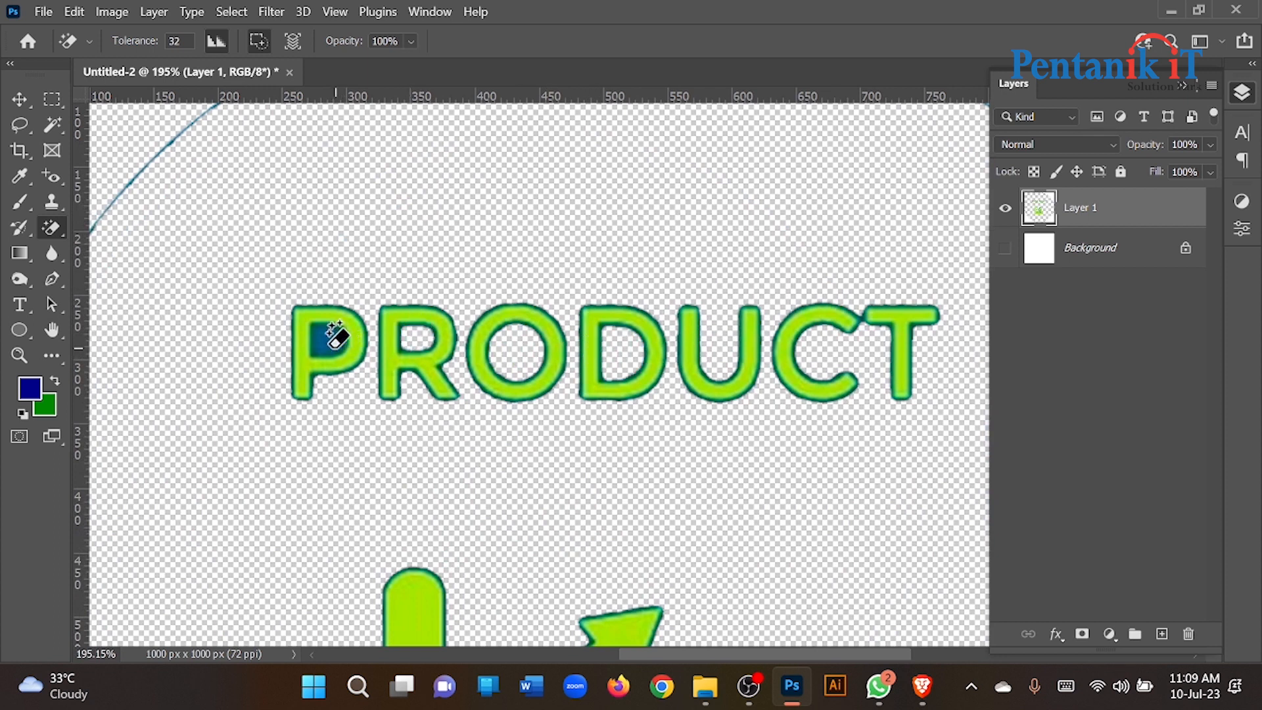
# Step: Erase the white corners outside the circle with the Magic Eraser and try to remove the thin circular outline
pyautogui.scroll(-3, 497, 341)
pyautogui.scroll(3, 337, 238)
pyautogui.scroll(3, 338, 232)
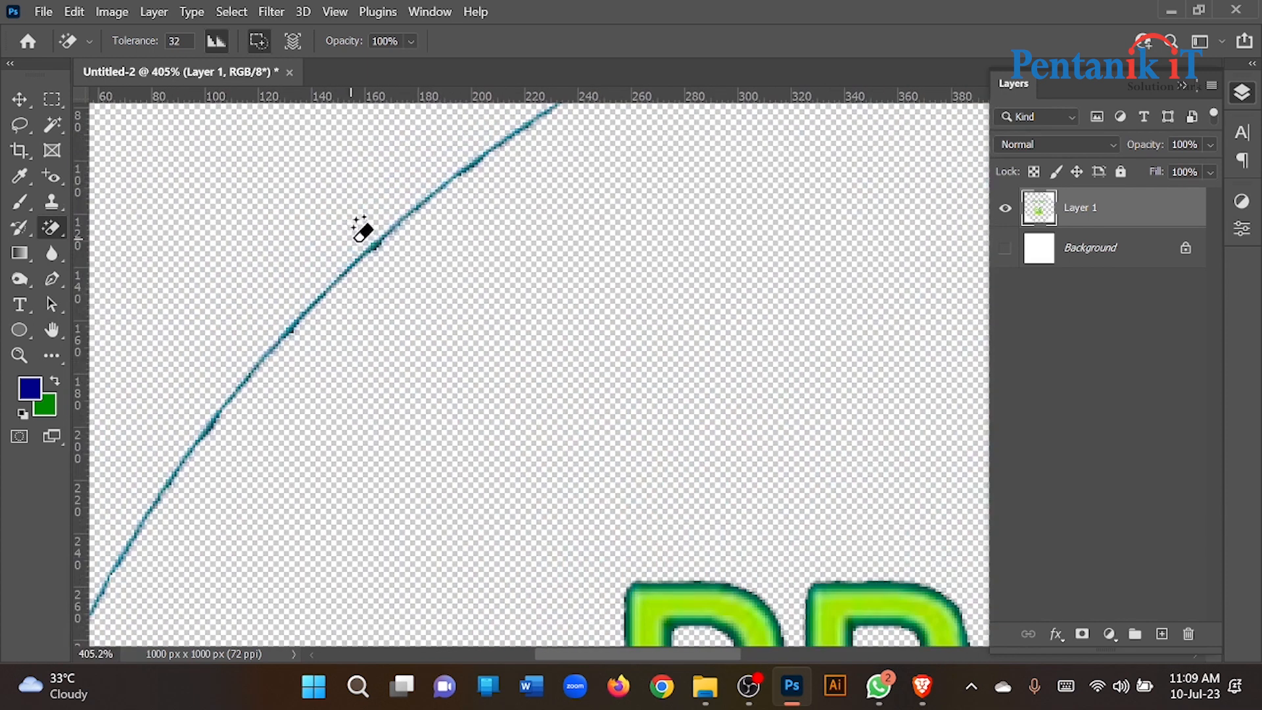
pyautogui.scroll(-5, 376, 240)
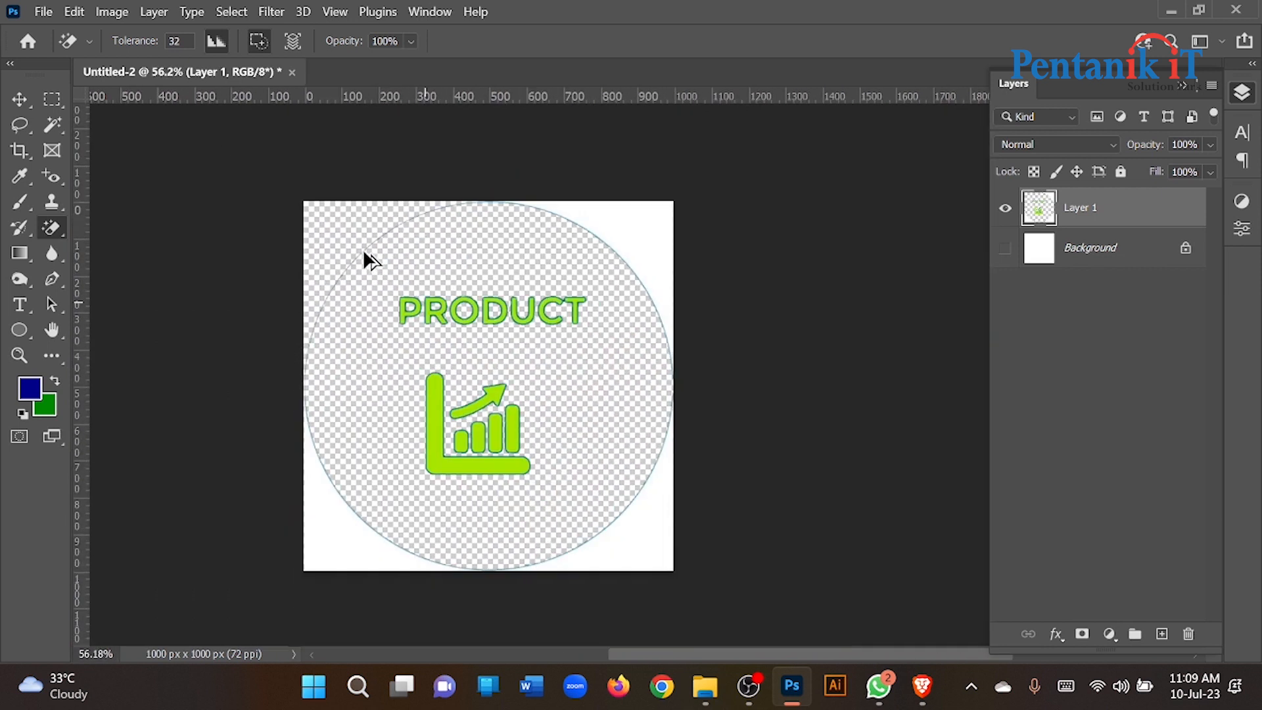
pyautogui.scroll(3, 690, 502)
pyautogui.click(713, 530)
pyautogui.scroll(4, 696, 526)
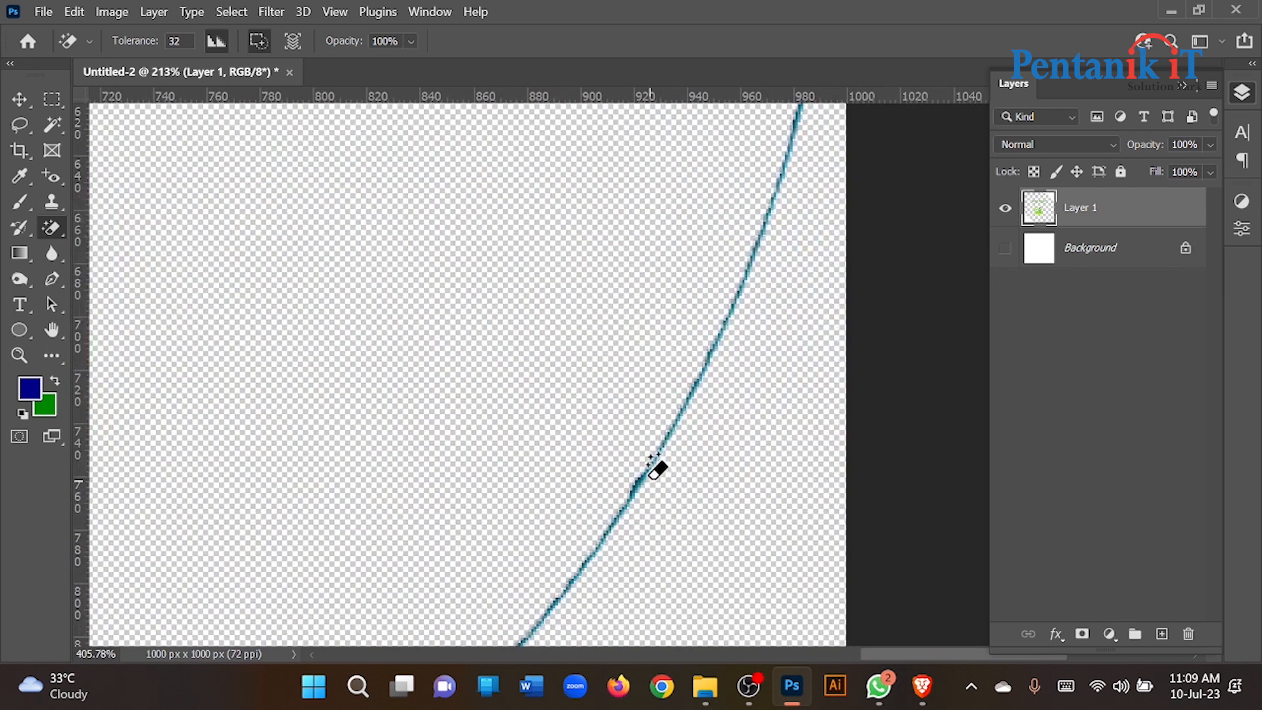
pyautogui.click(651, 466)
pyautogui.click(643, 482)
pyautogui.scroll(-6, 661, 519)
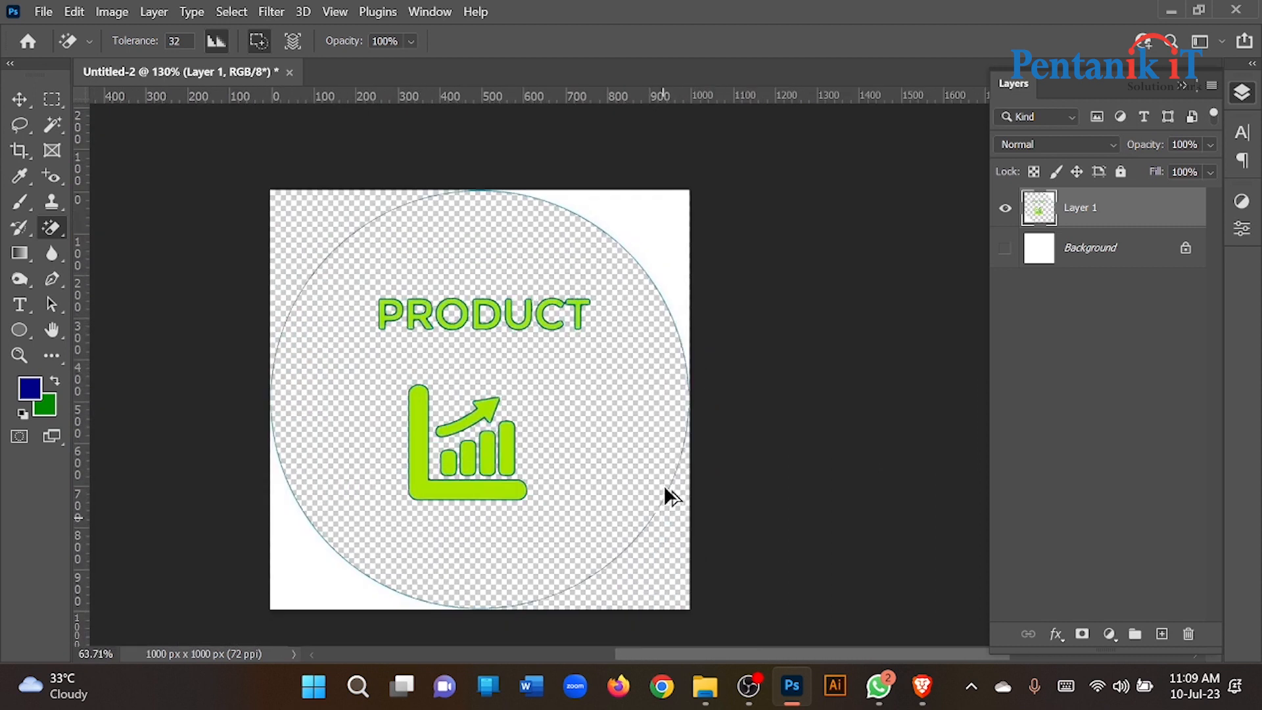
pyautogui.click(339, 579)
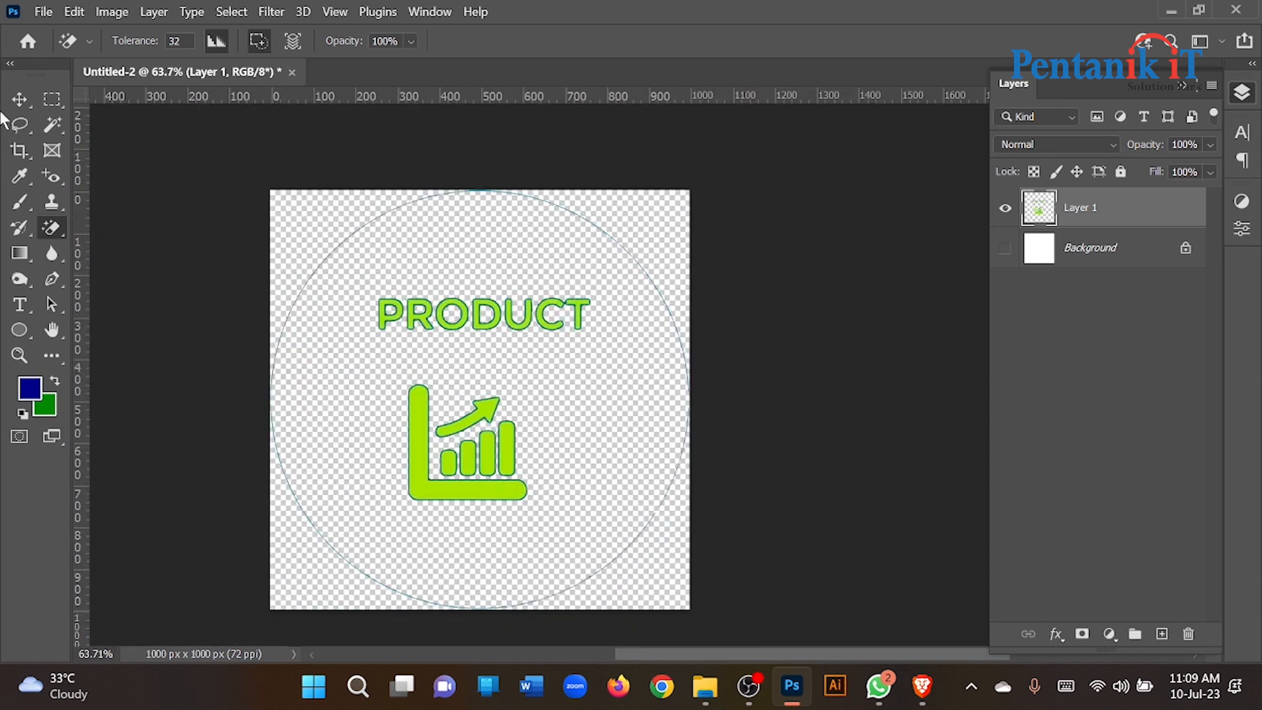
# Step: Copy a rectangular selection around the PRODUCT lettering and chart icon to a new layer, hide Layer 1, and undo the copy
pyautogui.click(52, 99)
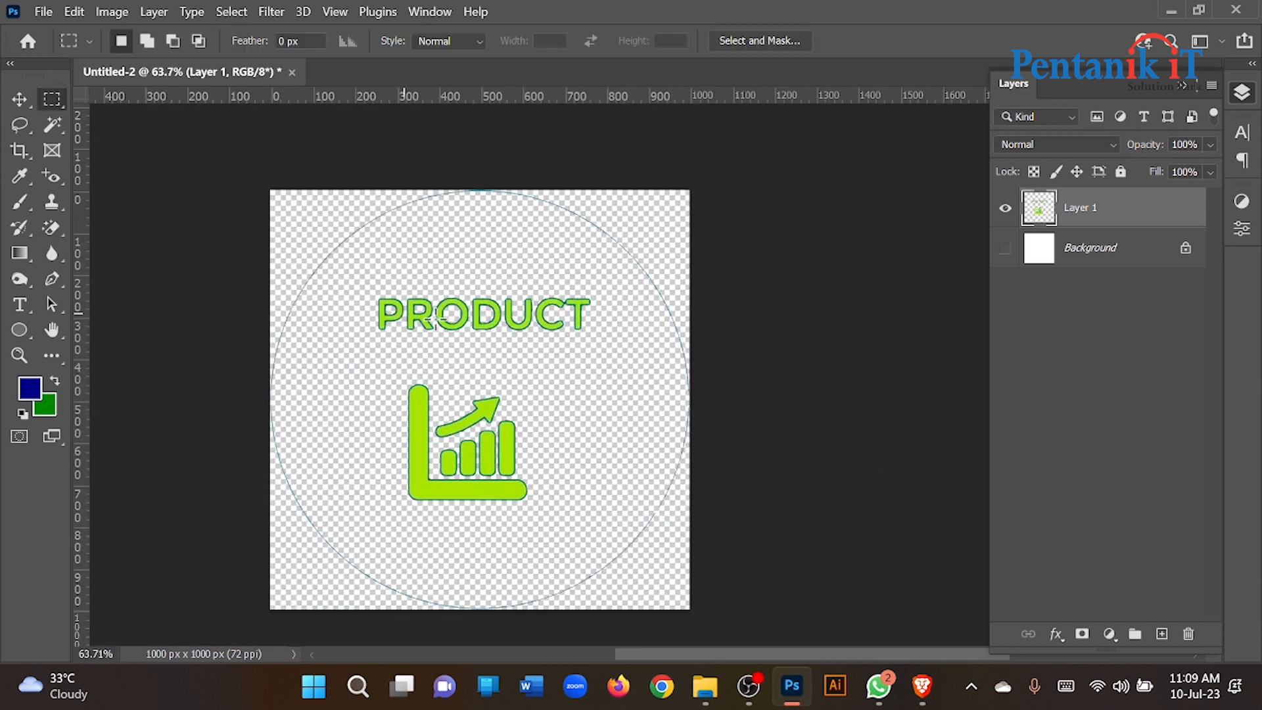
pyautogui.scroll(-1, 399, 317)
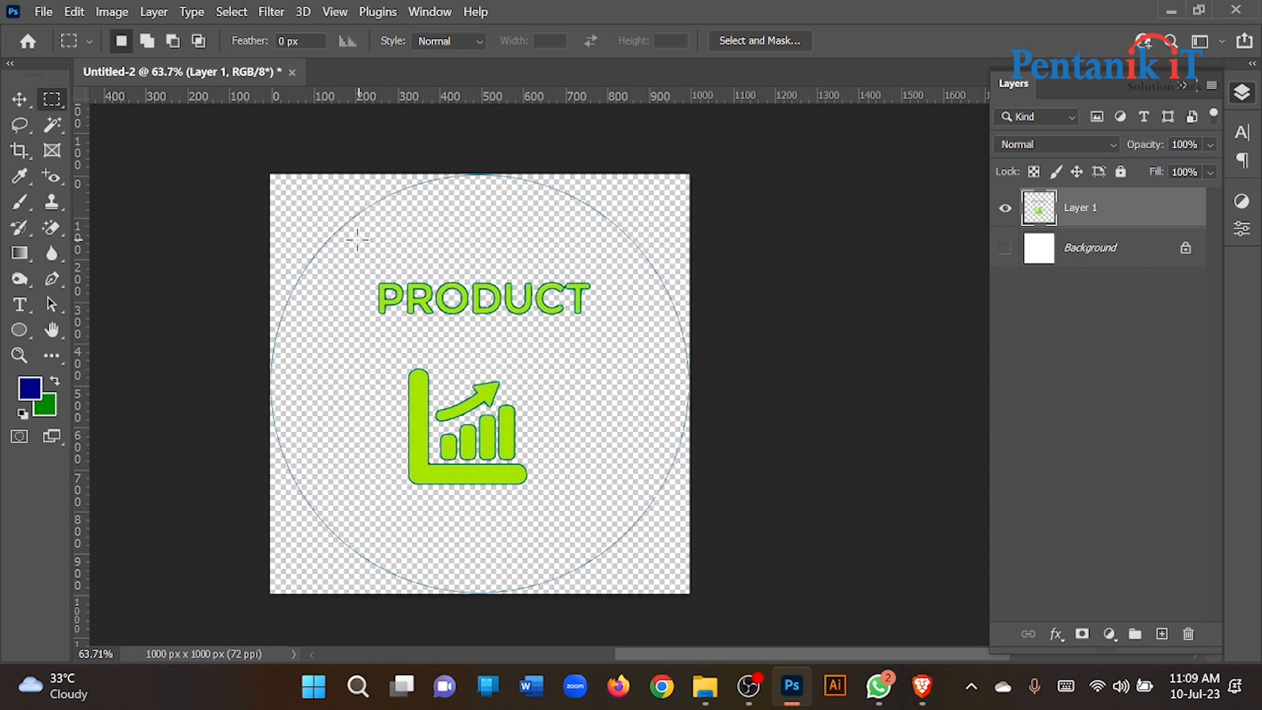
pyautogui.moveTo(354, 262); pyautogui.dragTo(596, 488)
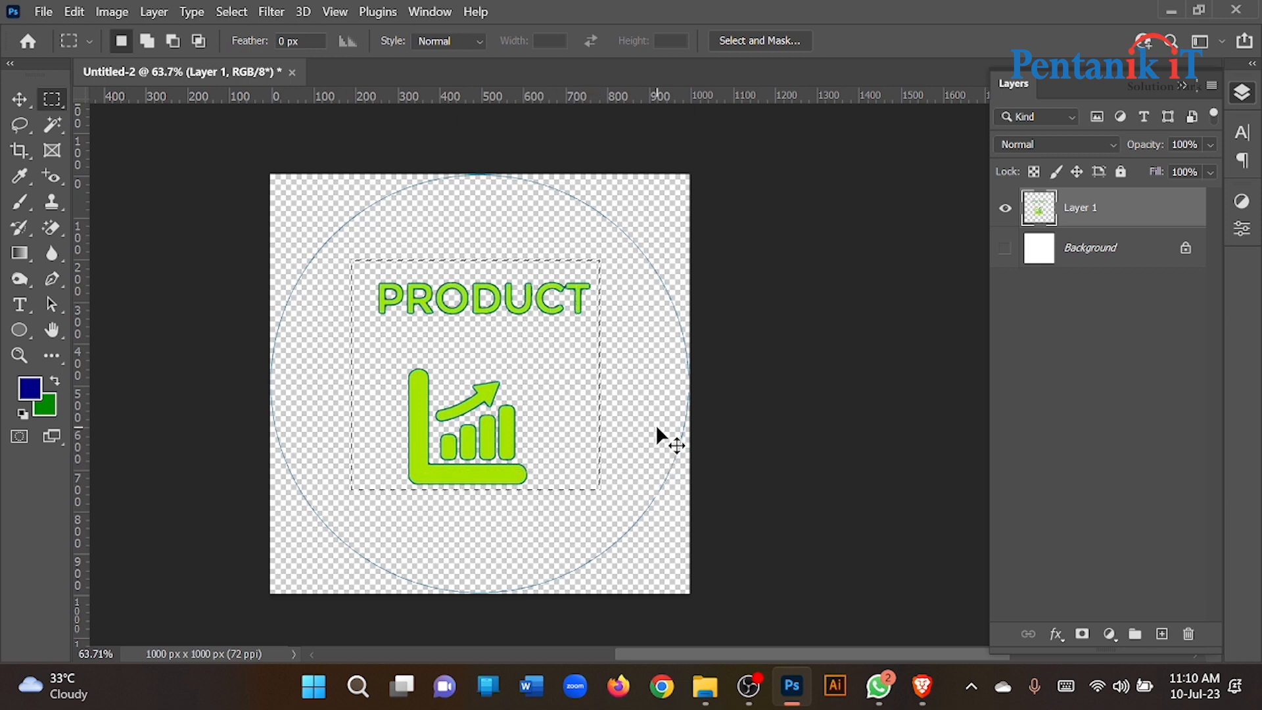
pyautogui.hotkey('ctrl', 'j')
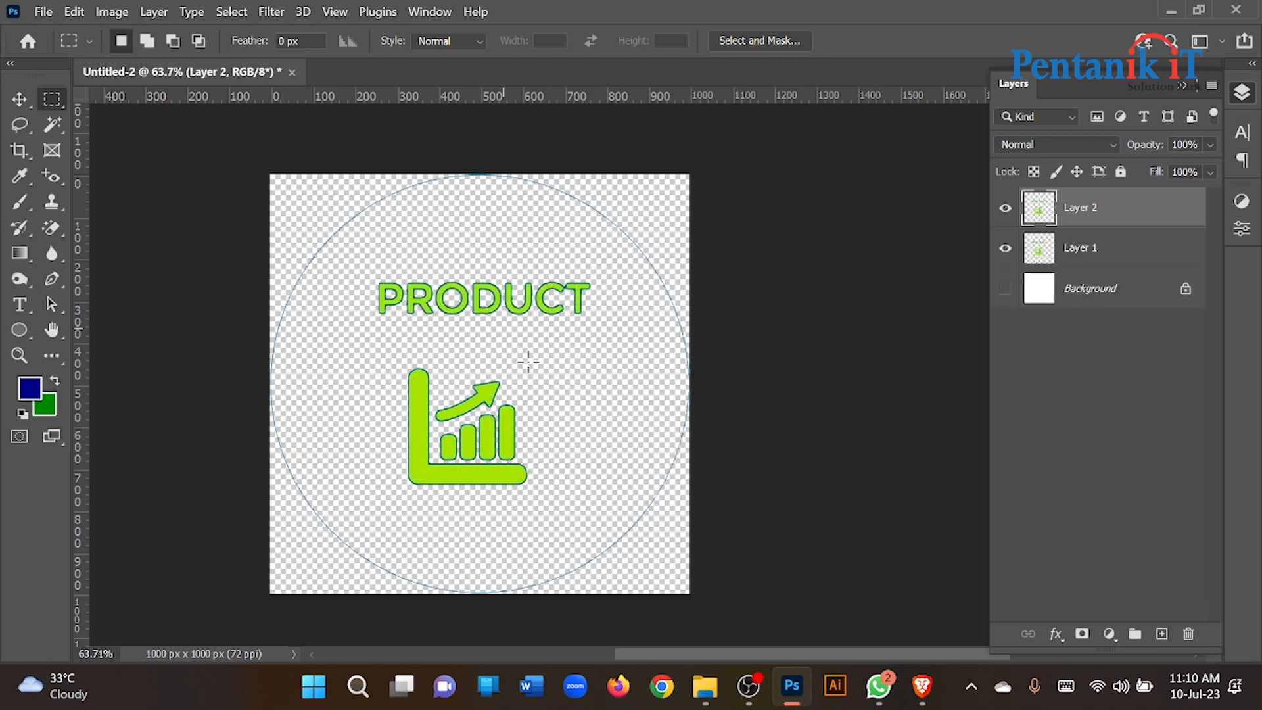
pyautogui.click(1006, 248)
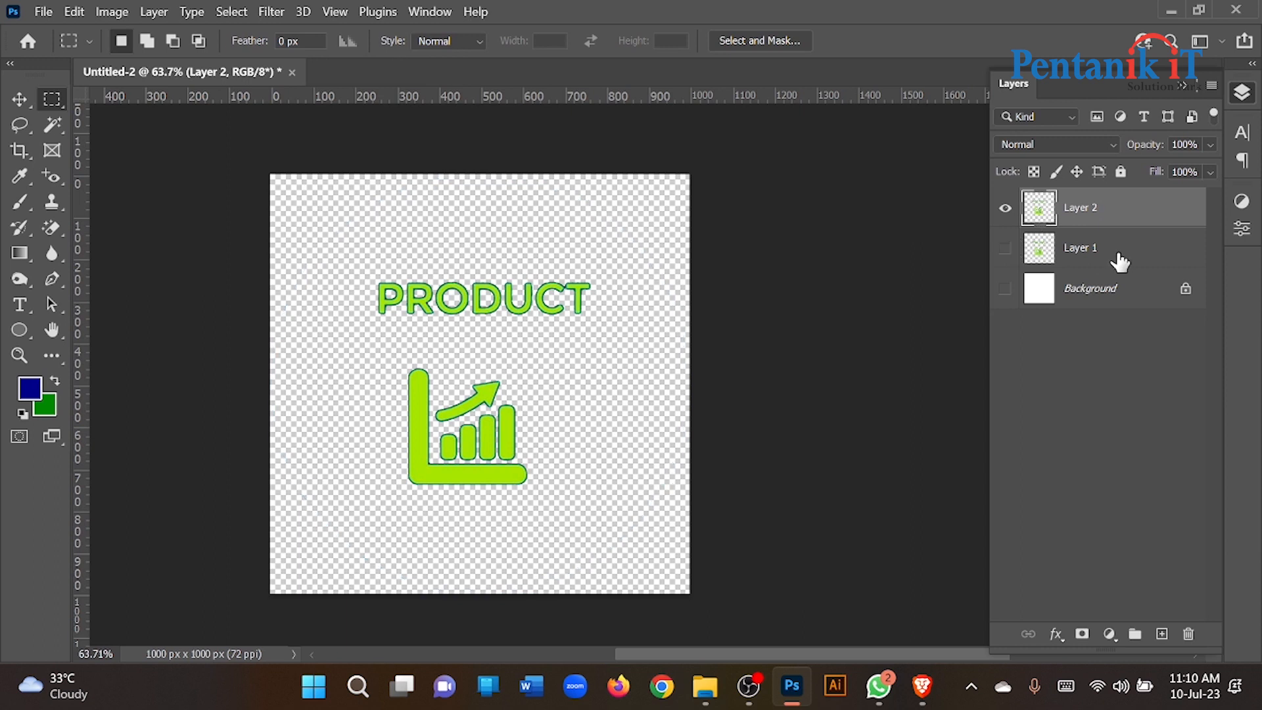
pyautogui.click(1134, 263)
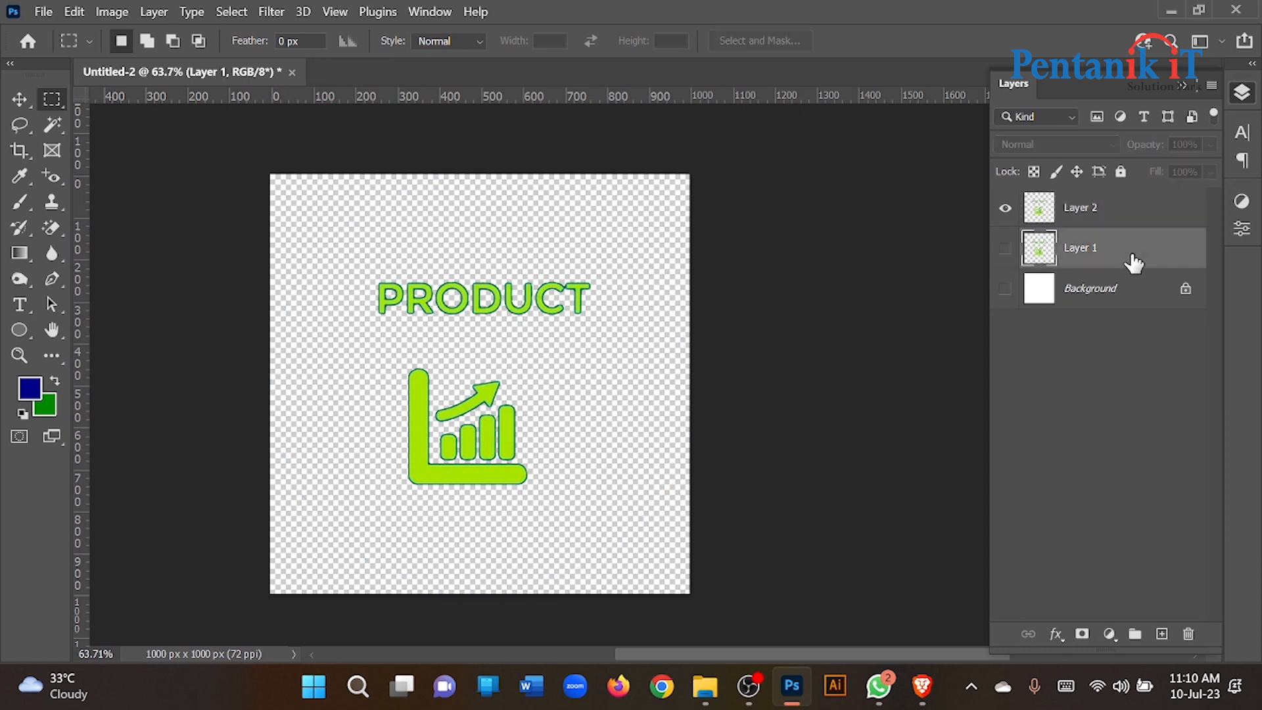
pyautogui.hotkey('ctrl', 'z')
pyautogui.hotkey('ctrl', 'z')
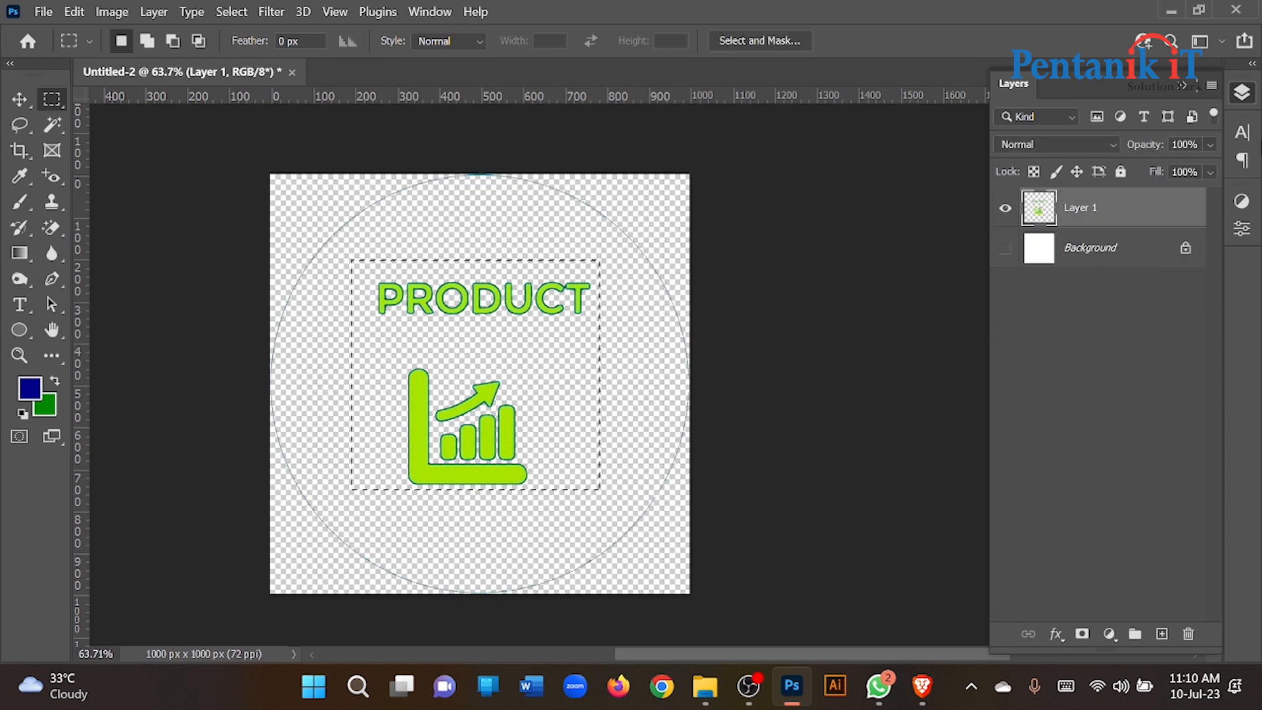
# Step: Copy a new rectangular selection around the PRODUCT lettering and chart icon to its own layer and hide Layer 1
pyautogui.moveTo(353, 262); pyautogui.dragTo(606, 500)
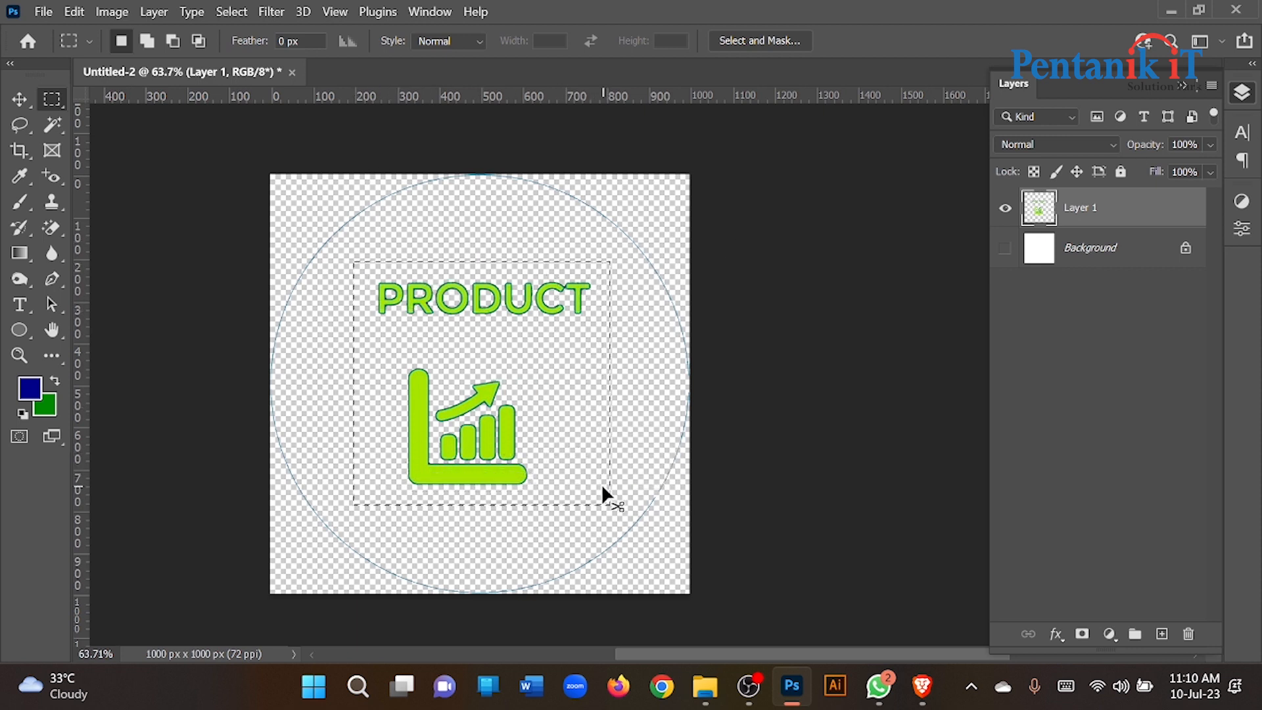
pyautogui.hotkey('ctrl', 'j')
pyautogui.click(1005, 249)
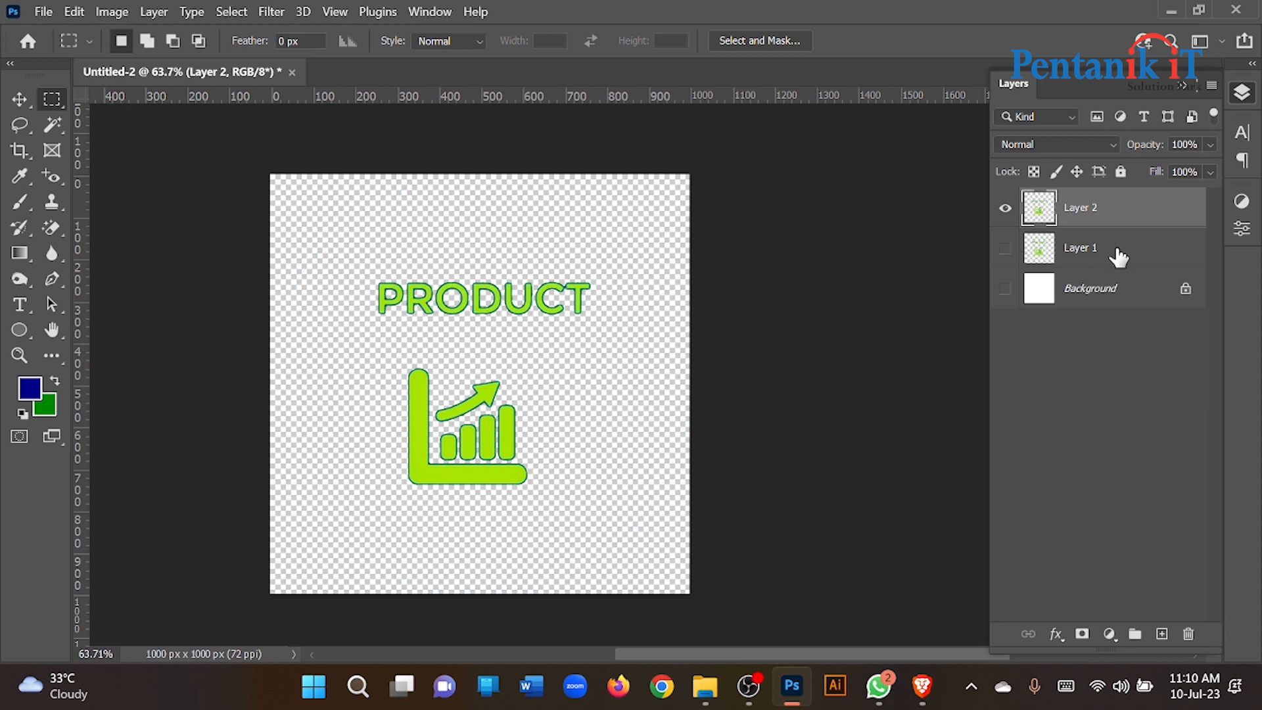
# Step: Examine the edges of the PRODUCT lettering and the chart icon up close for leftover background color
pyautogui.scroll(5, 451, 299)
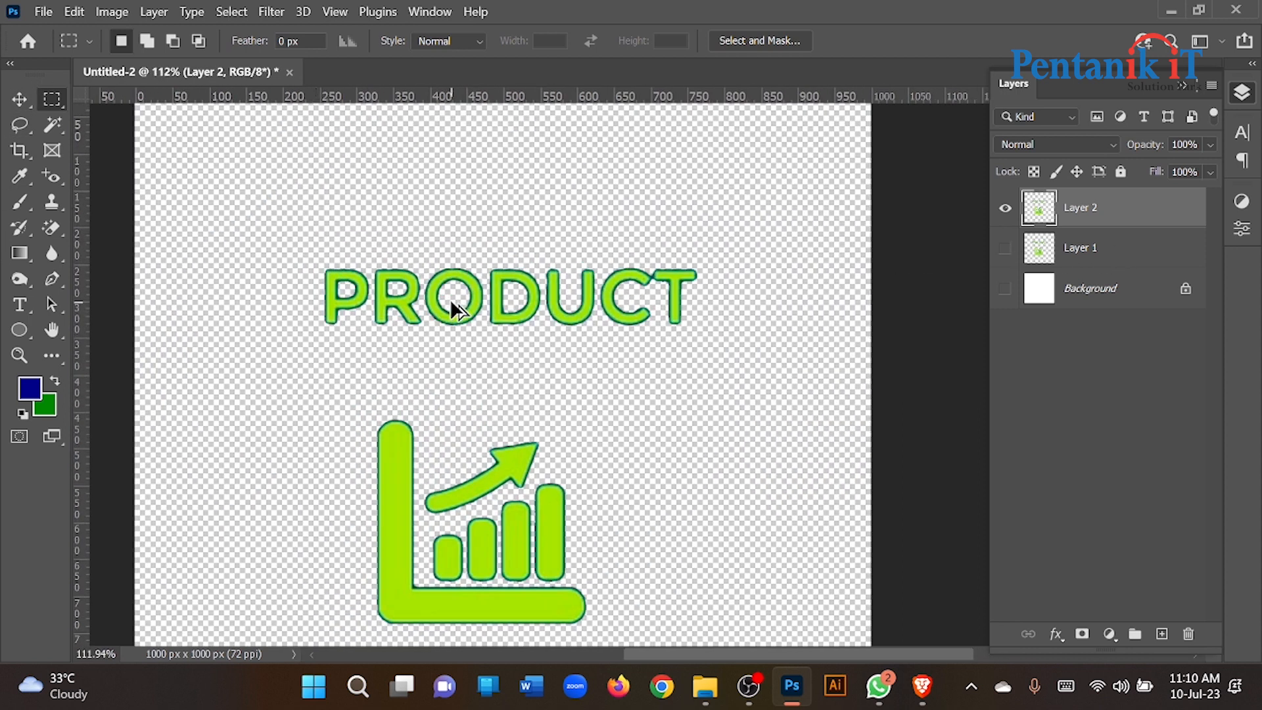
pyautogui.scroll(3, 434, 282)
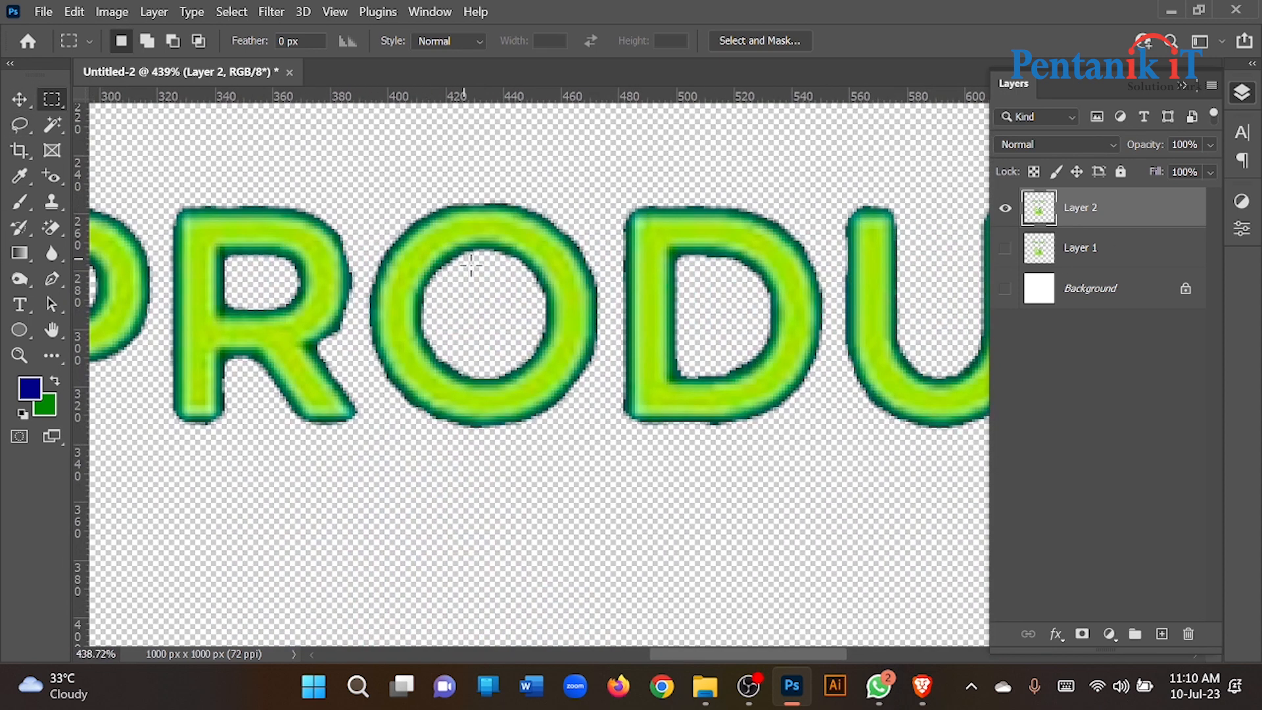
pyautogui.scroll(-3, 470, 273)
pyautogui.scroll(-5, 470, 267)
pyautogui.scroll(4, 479, 354)
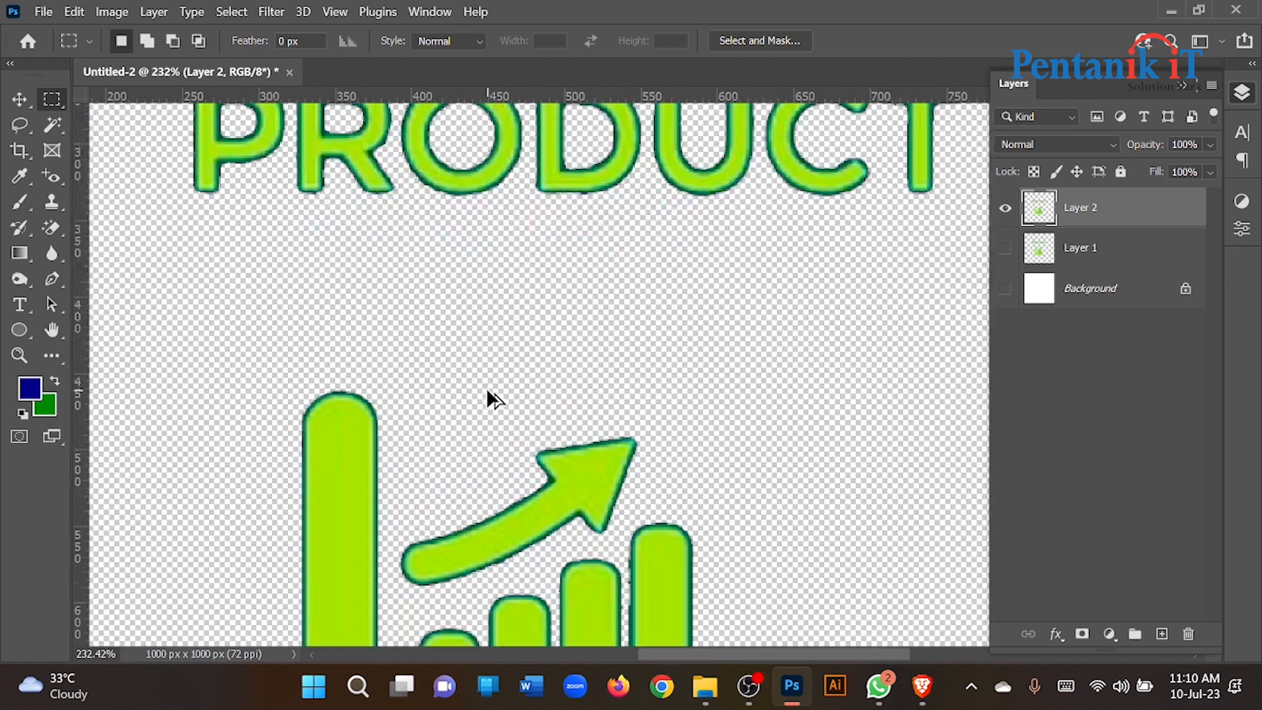
pyautogui.scroll(-1, 486, 388)
pyautogui.scroll(-3, 487, 390)
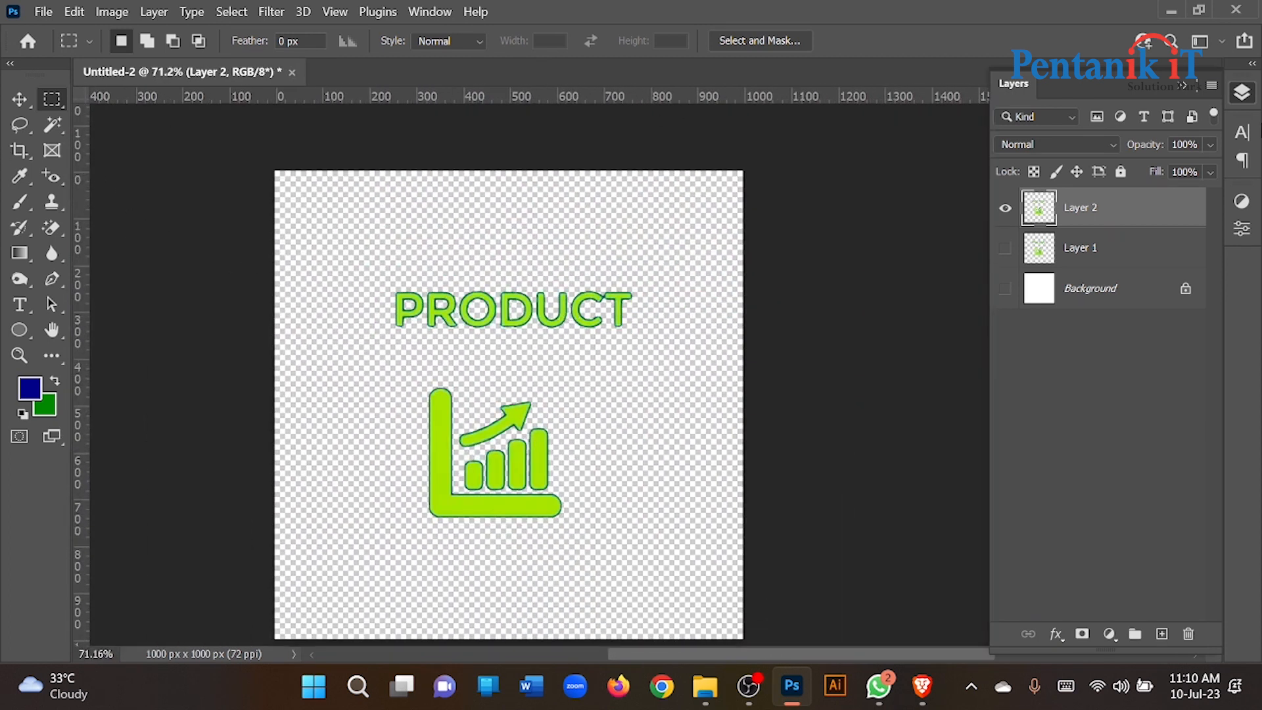
# Step: Start Select and Mask on Layer 2 and set Radius to 3 px, Smooth to 16 and Feather to 3.0 px, with a brush size of 337
pyautogui.click(753, 43)
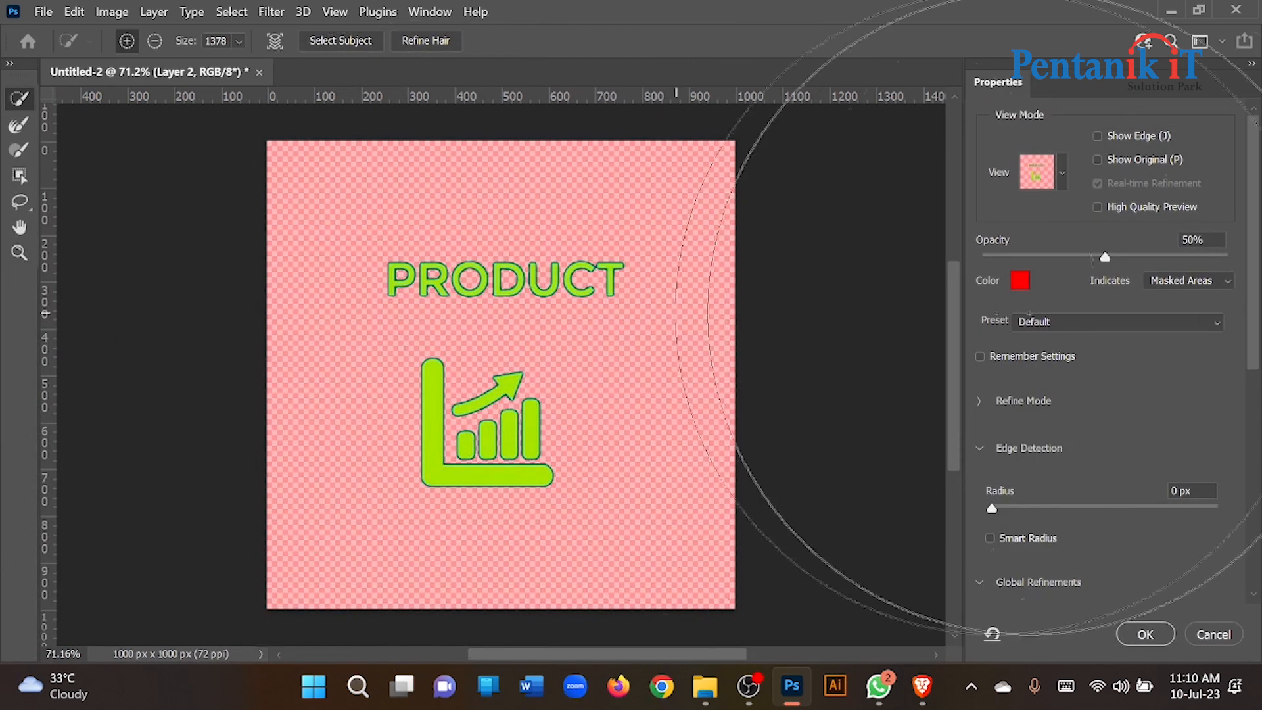
pyautogui.scroll(-1, 1158, 293)
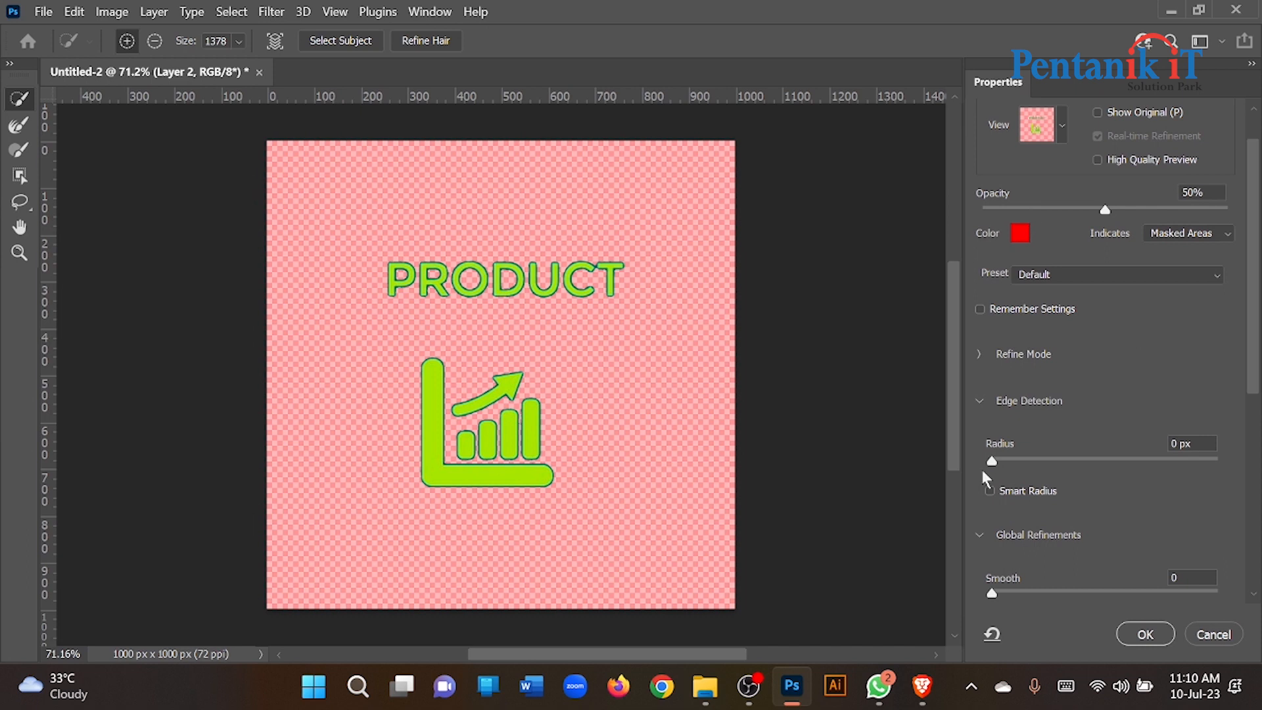
pyautogui.moveTo(993, 462); pyautogui.dragTo(1028, 461)
pyautogui.scroll(-4, 1057, 436)
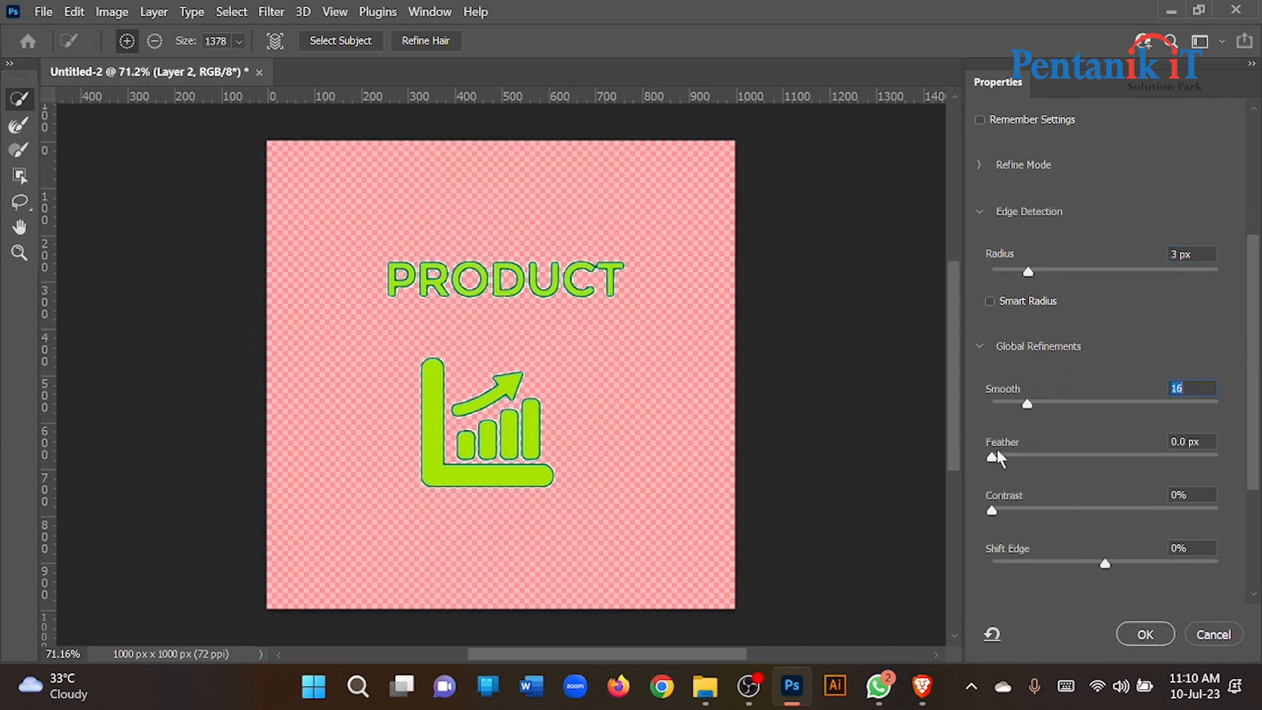
pyautogui.moveTo(1021, 464); pyautogui.dragTo(1029, 462)
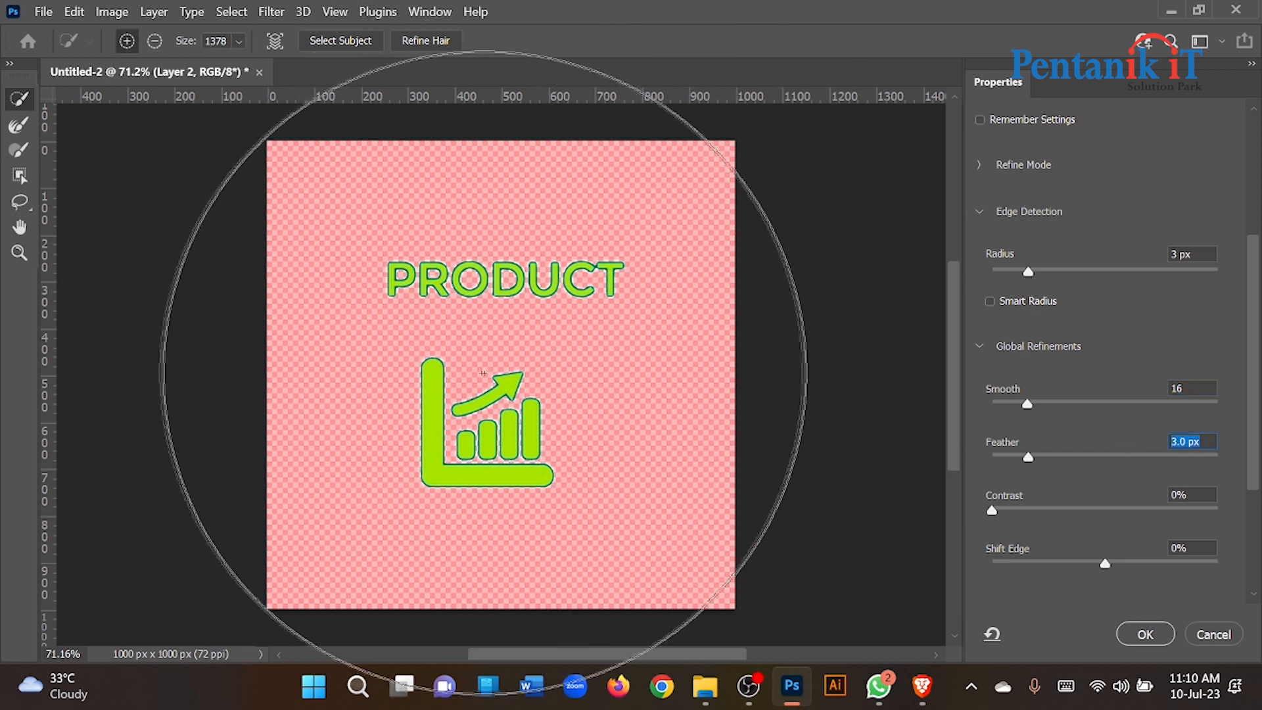
pyautogui.moveTo(493, 373); pyautogui.dragTo(29, 372)
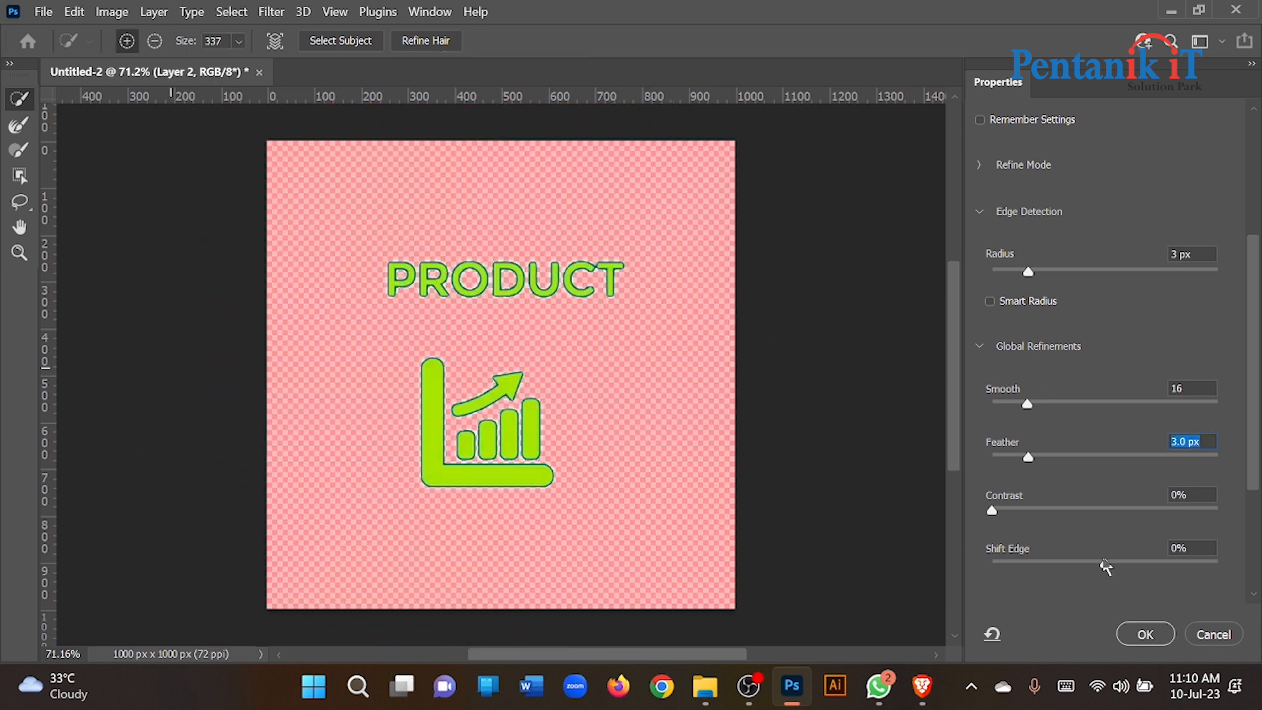
# Step: Set Feather to 2.8 px and Shift Edge to -40%, and output the refined result to a new layer with a layer mask
pyautogui.scroll(-2, 1107, 567)
pyautogui.moveTo(1066, 516); pyautogui.dragTo(1060, 515)
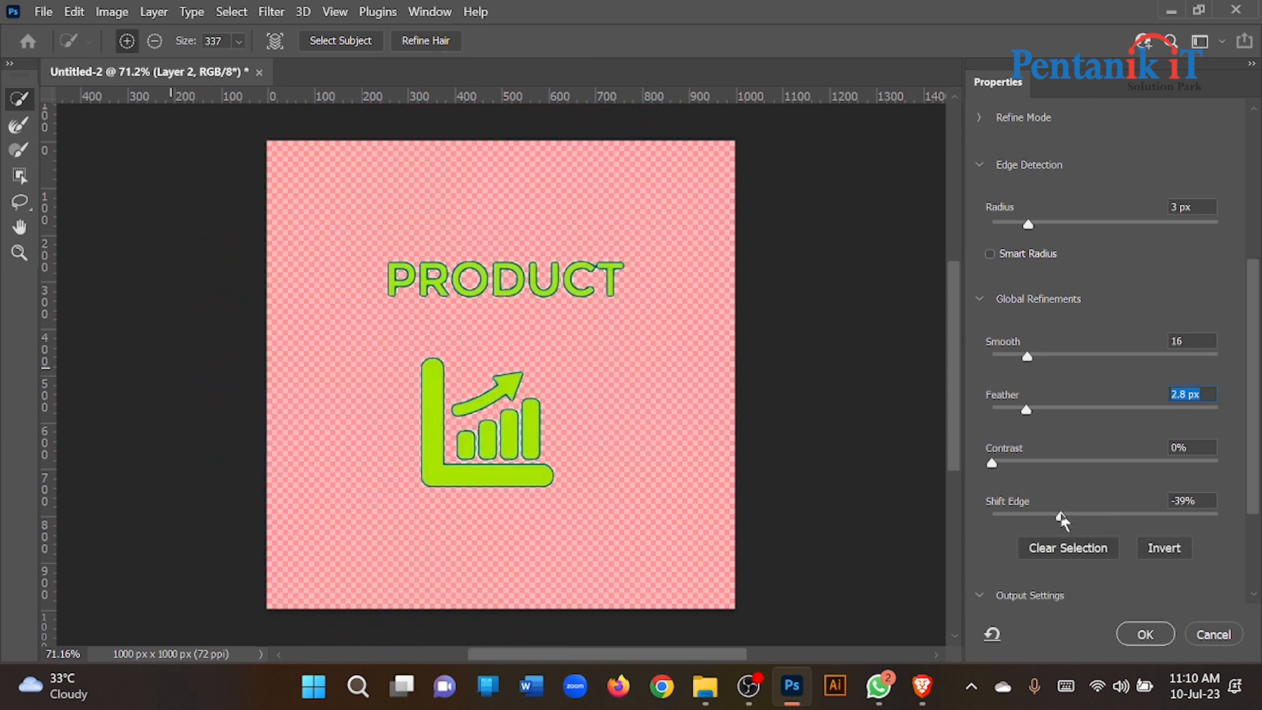
pyautogui.scroll(-5, 1070, 531)
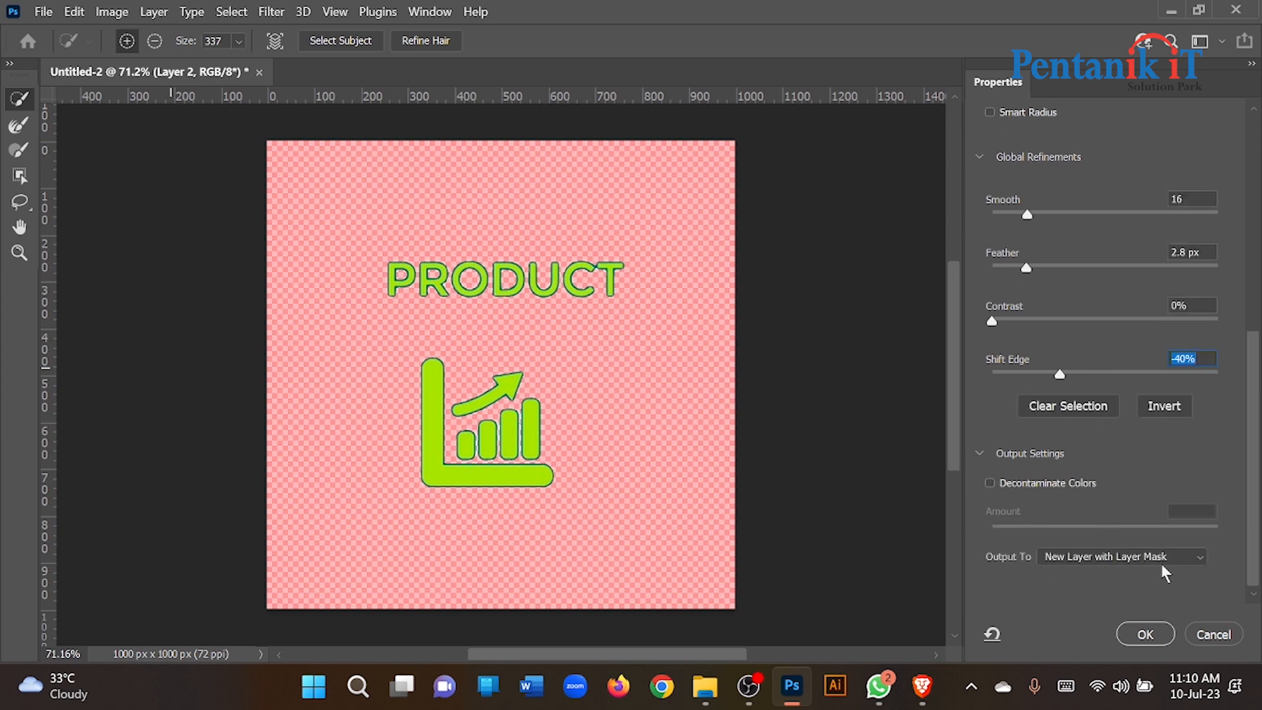
pyautogui.click(1142, 633)
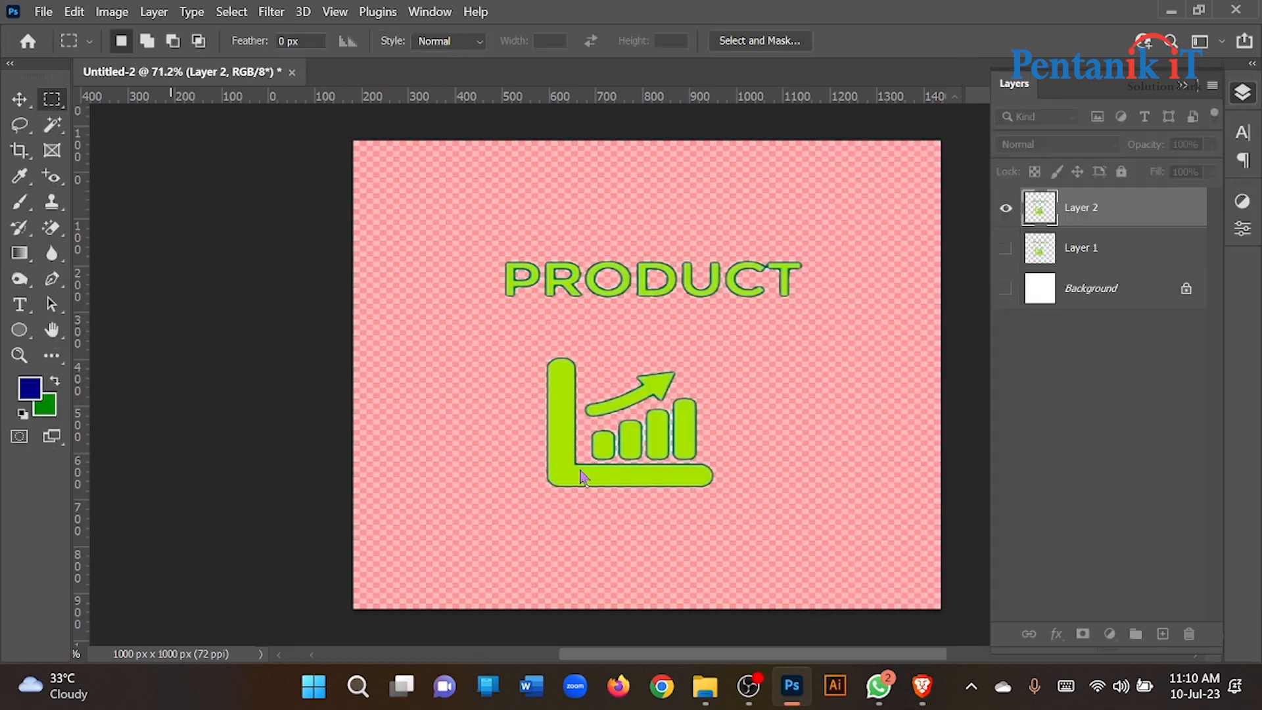
pyautogui.scroll(3, 735, 294)
pyautogui.scroll(-3, 735, 290)
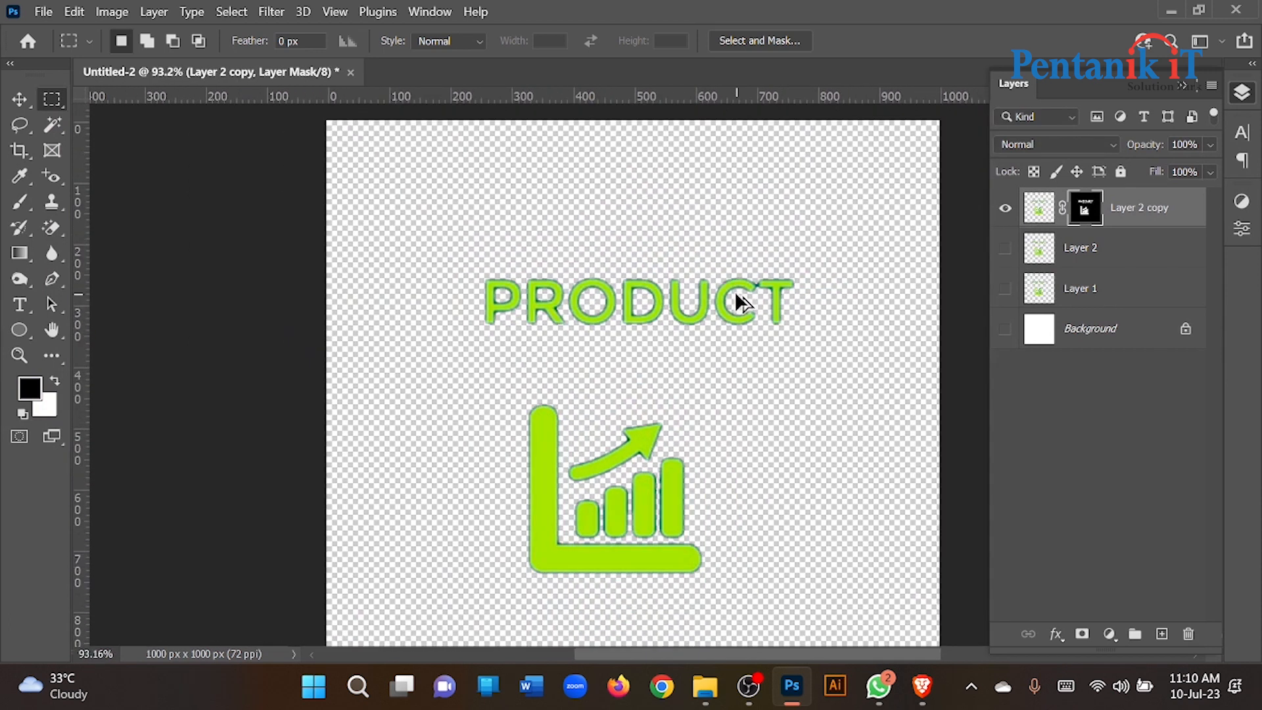
# Step: Refine the edges of Layer 2 copy again with Shift Edge at -35% and slightly stronger refinement settings, output as a new masked layer
pyautogui.click(735, 42)
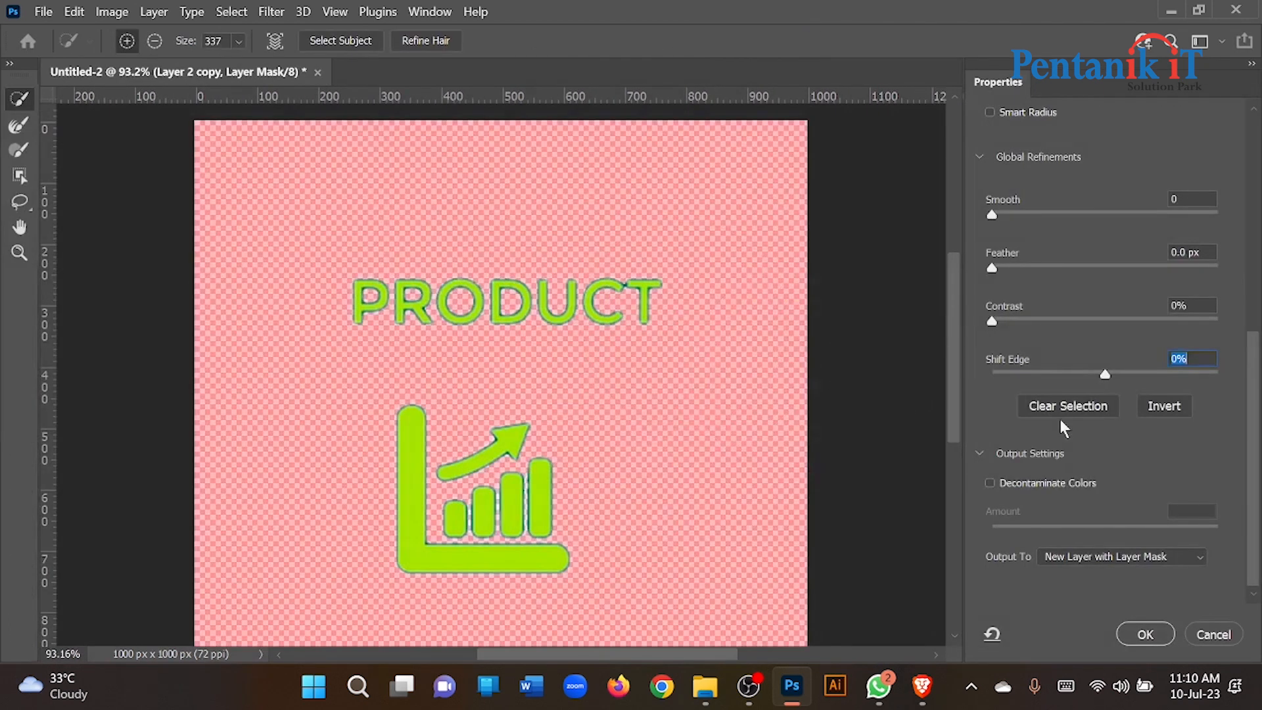
pyautogui.click(1065, 370)
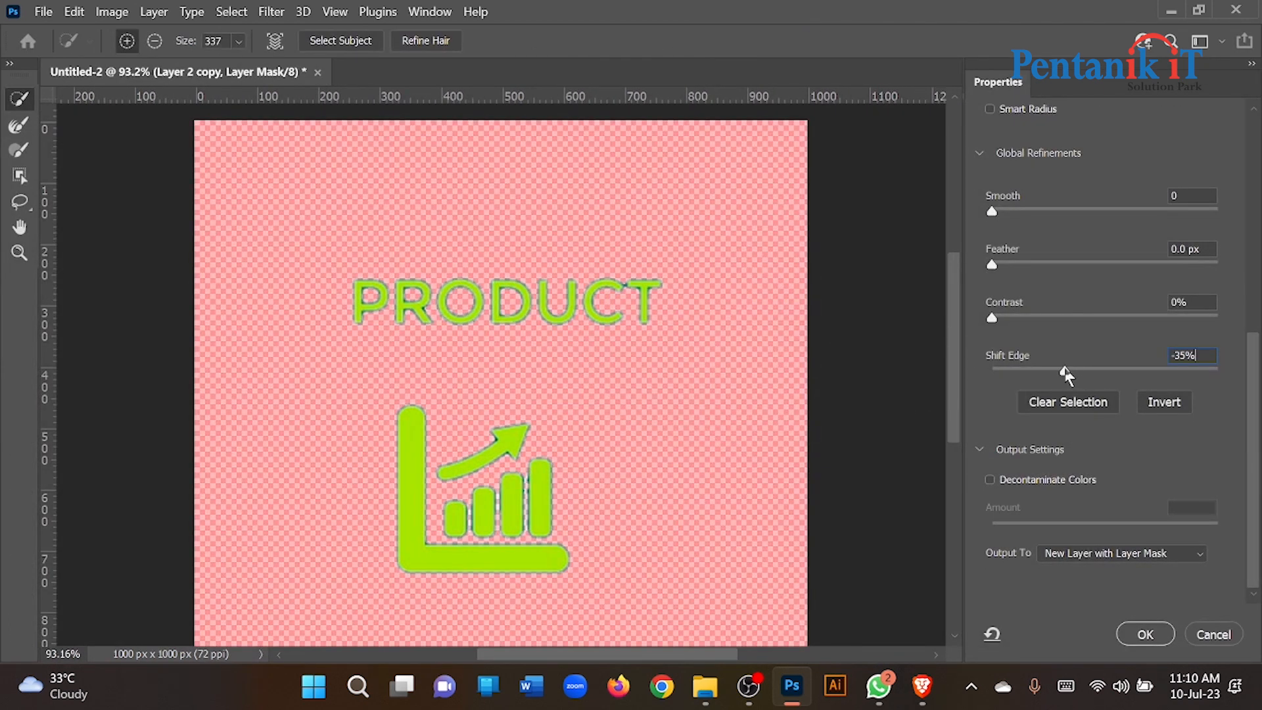
pyautogui.scroll(2, 1063, 365)
pyautogui.moveTo(1004, 358); pyautogui.dragTo(1013, 361)
pyautogui.scroll(2, 1009, 352)
pyautogui.moveTo(992, 237); pyautogui.dragTo(1009, 238)
pyautogui.click(1144, 635)
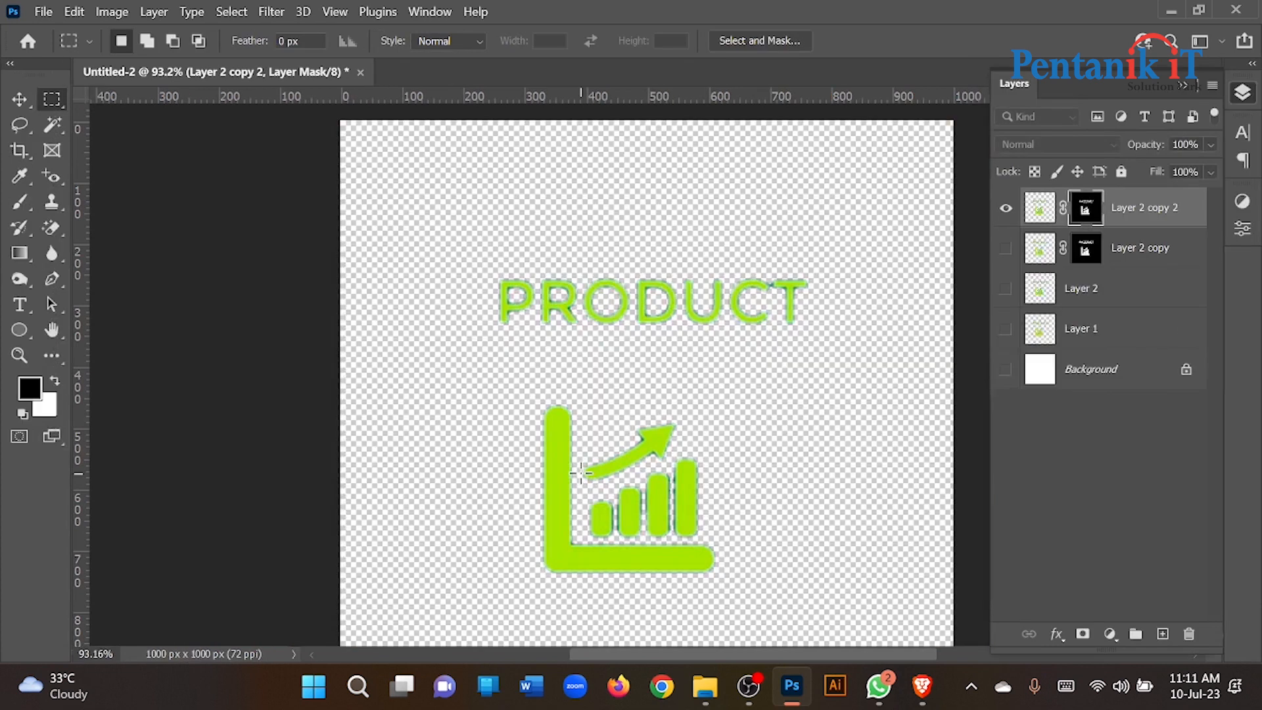
pyautogui.scroll(-3, 595, 378)
pyautogui.scroll(7, 609, 380)
pyautogui.scroll(-5, 472, 330)
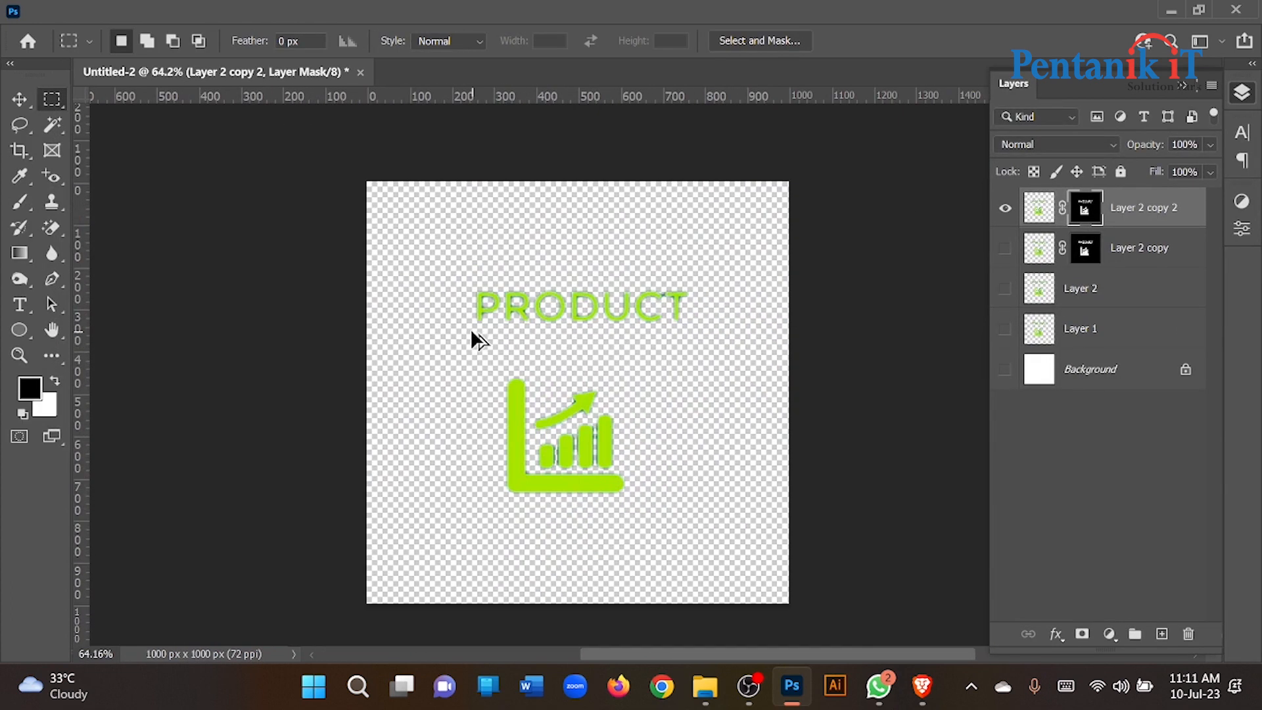
# Step: Select the refined PRODUCT lettering and chart icon on Layer 2 copy 2 and delete that layer
pyautogui.click(20, 99)
pyautogui.click(244, 265)
pyautogui.scroll(-5, 581, 309)
pyautogui.moveTo(497, 266); pyautogui.dragTo(632, 458)
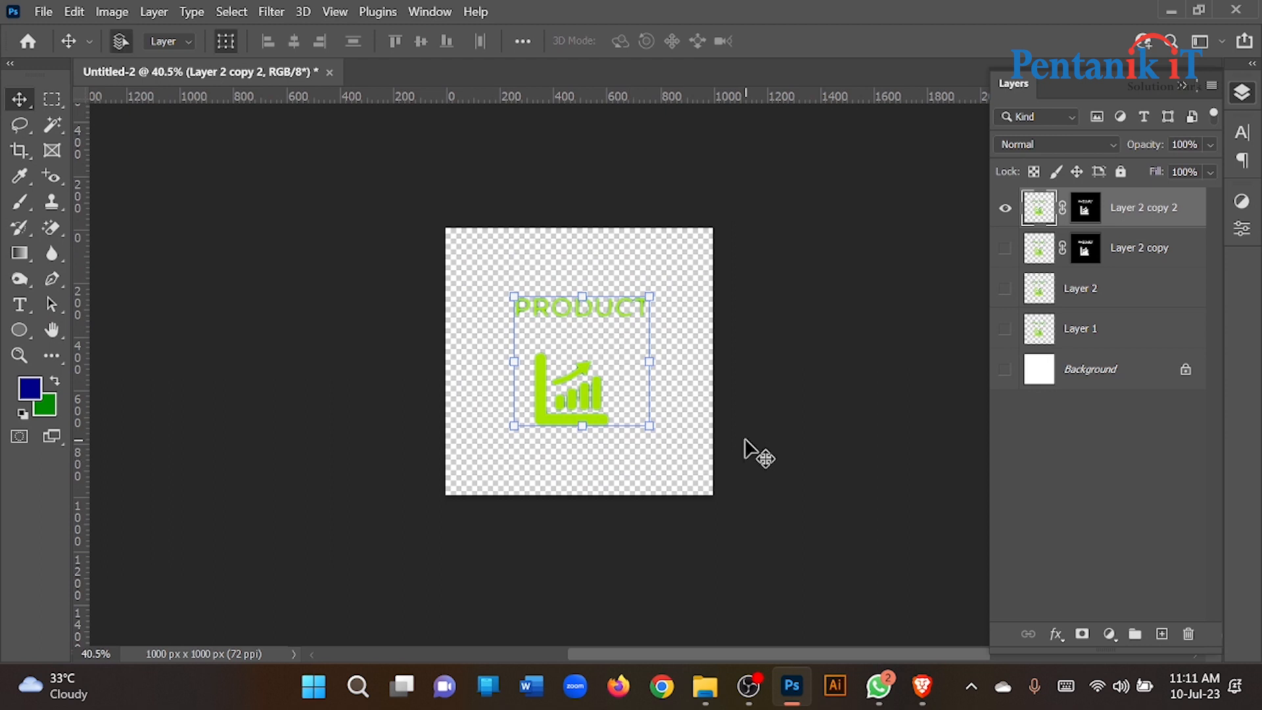
pyautogui.press('Delete')
# Step: Switch to the Brave browser and open the Bello Bello food product brands image from the Google image results
pyautogui.click(923, 701)
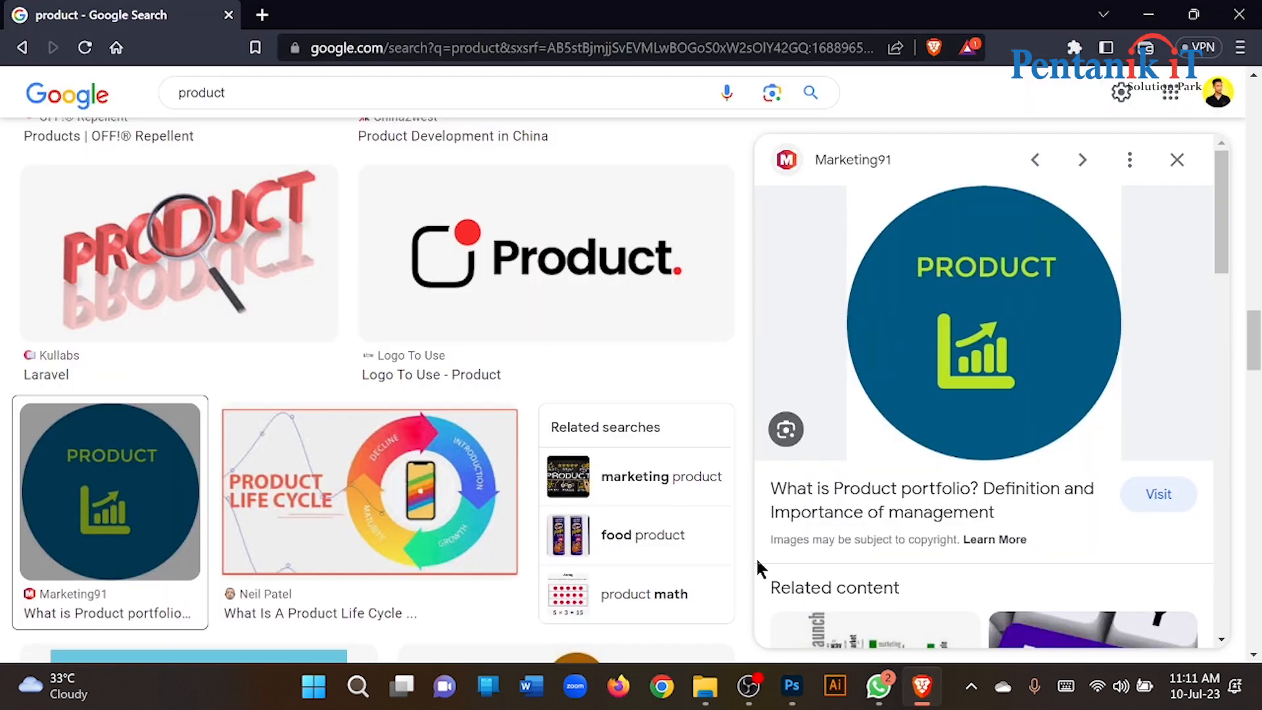
pyautogui.scroll(-7, 482, 377)
pyautogui.scroll(-4, 482, 377)
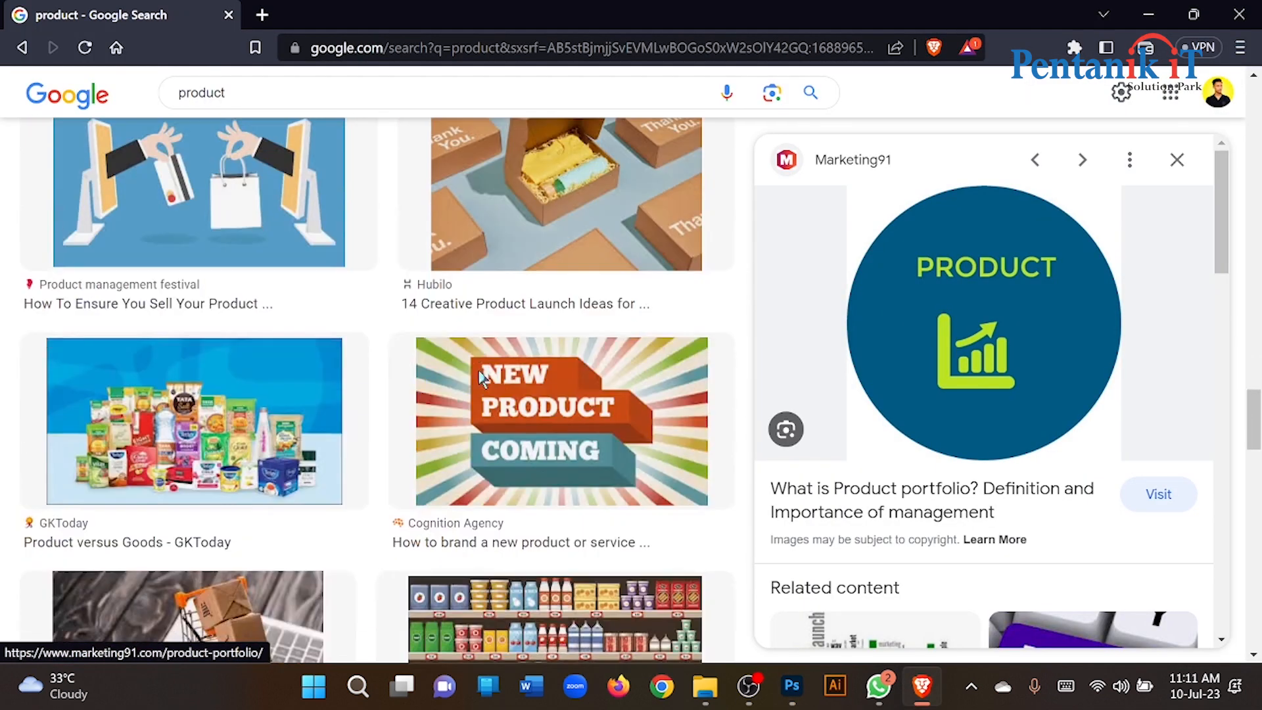
pyautogui.scroll(-3, 482, 378)
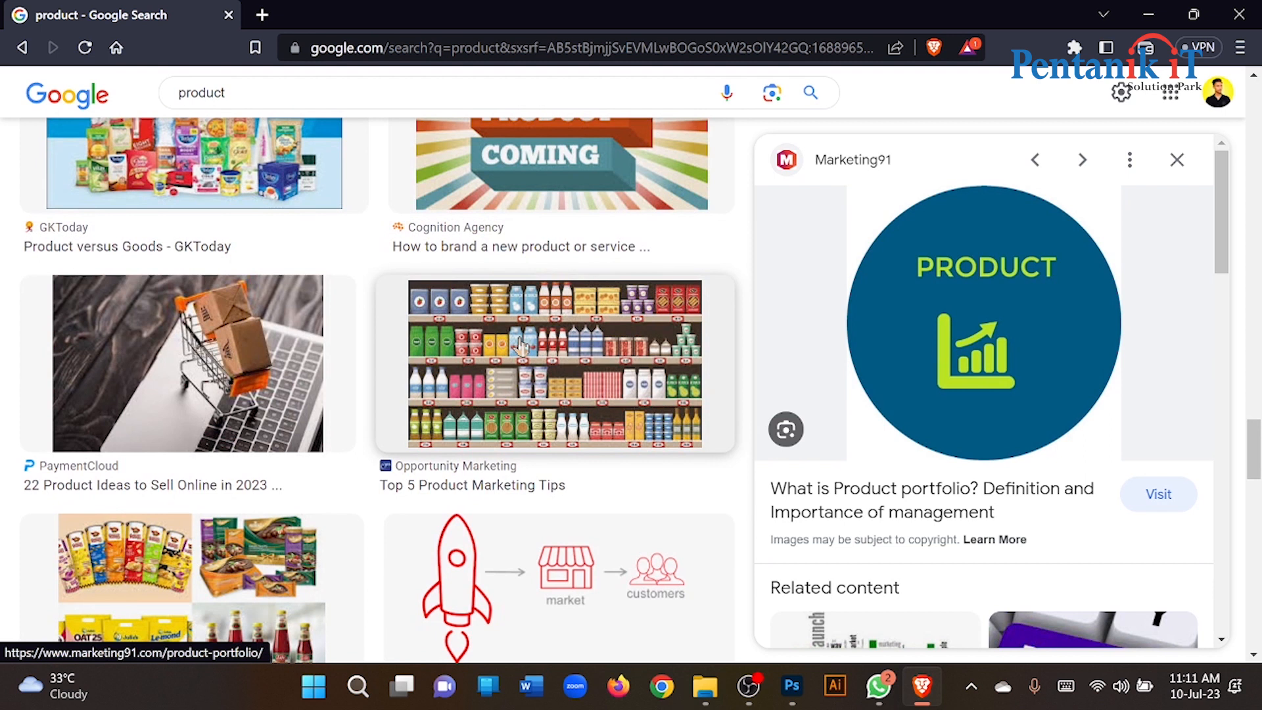
pyautogui.scroll(-3, 500, 356)
pyautogui.click(287, 387)
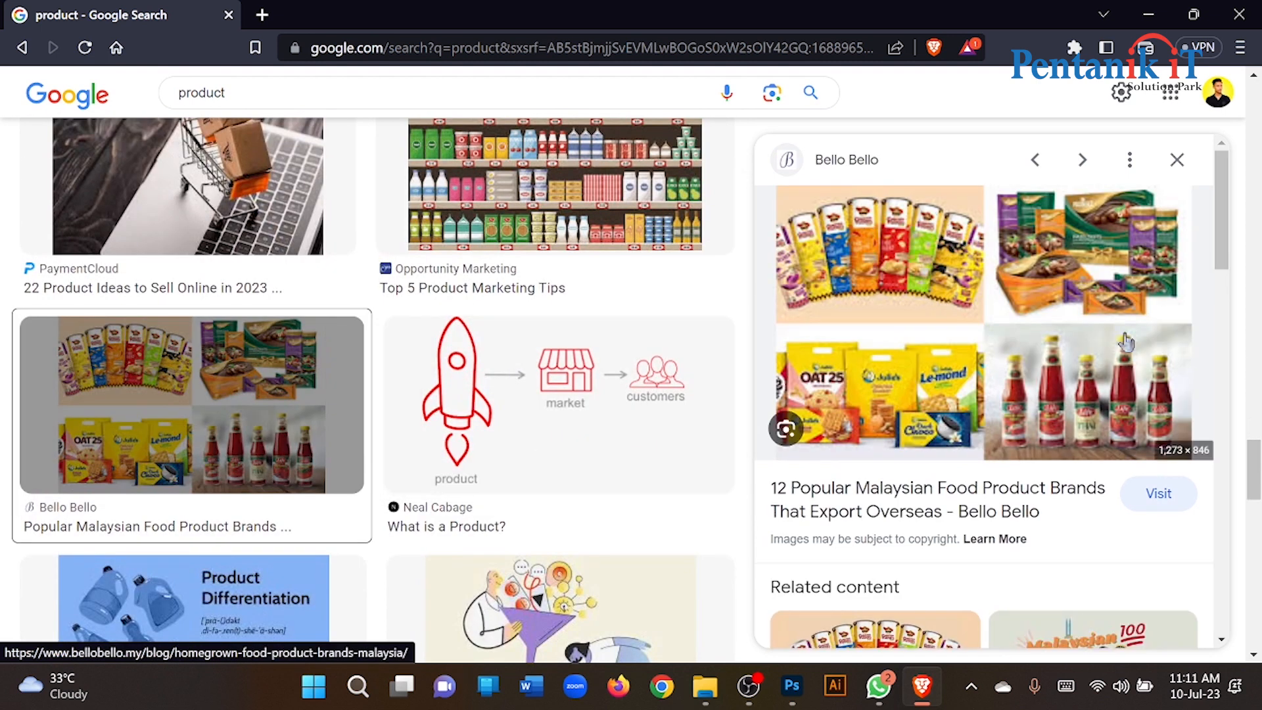
pyautogui.rightClick(1056, 309)
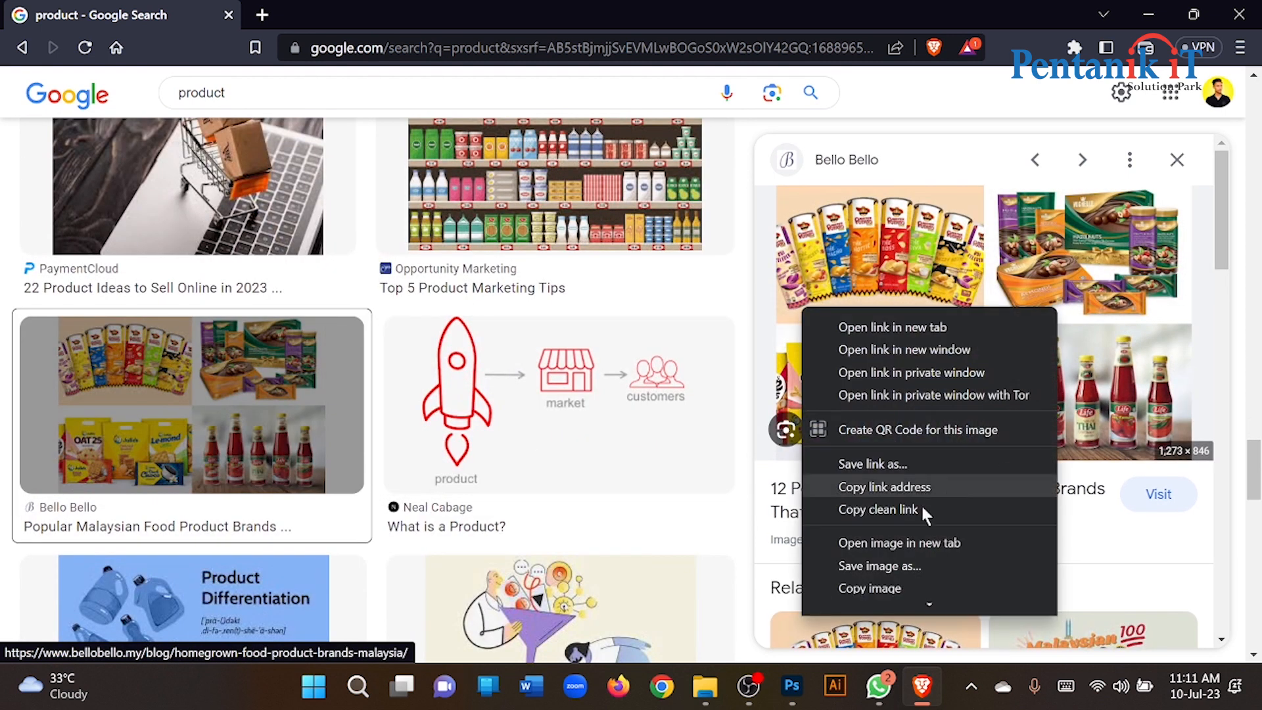
pyautogui.click(890, 566)
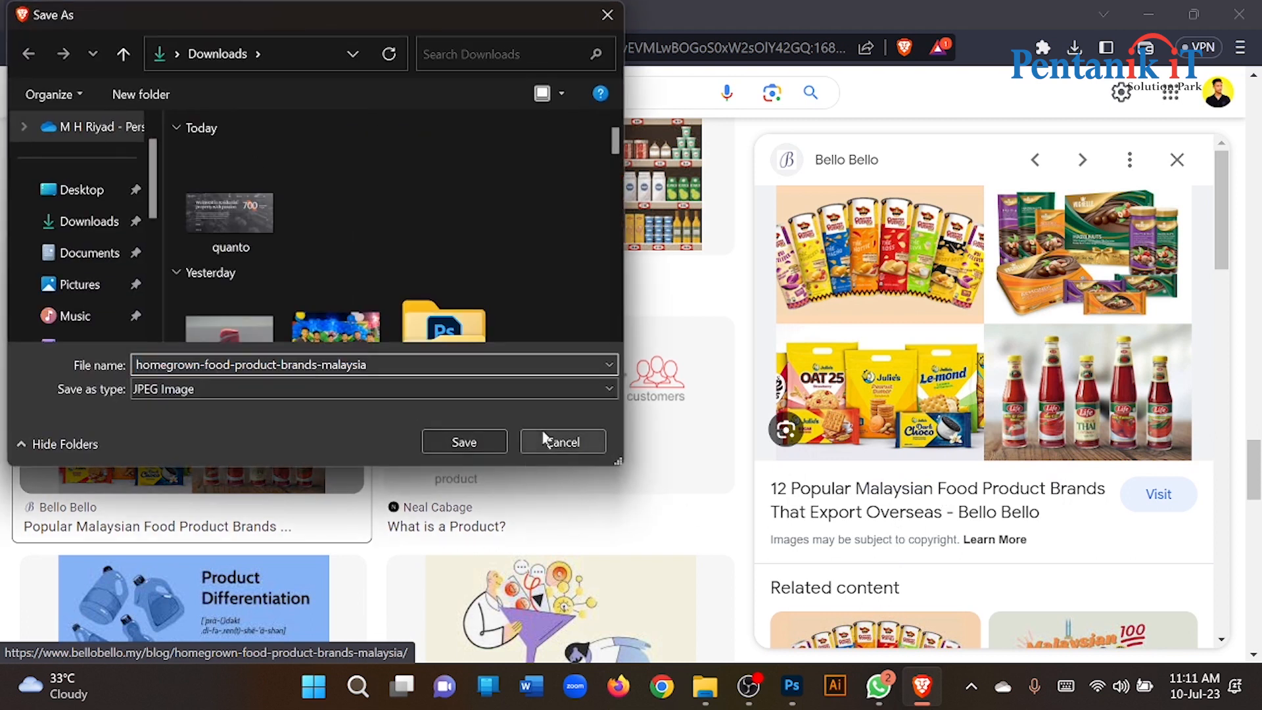
pyautogui.click(559, 442)
# Step: Copy the Bello Bello product image and paste it into the Untitled-2 document in Photoshop
pyautogui.rightClick(1114, 373)
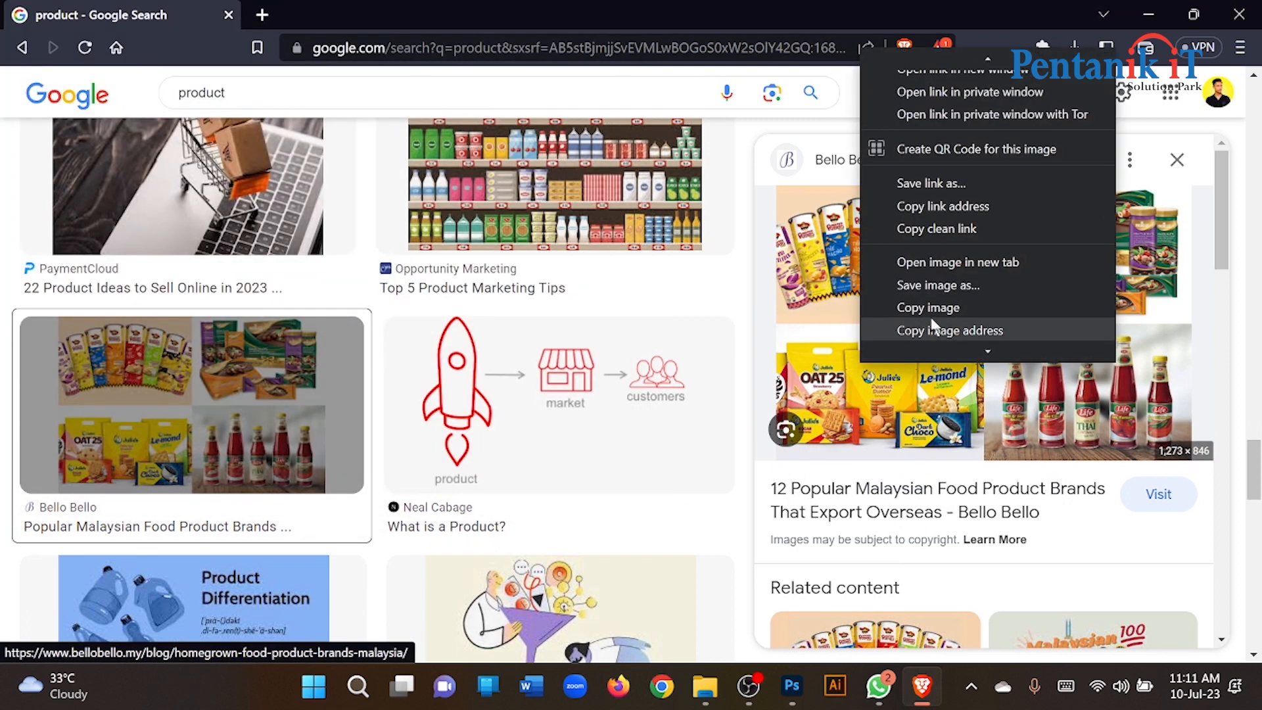
pyautogui.click(931, 310)
pyautogui.click(793, 688)
pyautogui.hotkey('ctrl', 'v')
# Step: Reposition the pasted product image and scale it to 118.20% so that the row of sauce bottles fills the canvas's lower right area
pyautogui.moveTo(630, 377); pyautogui.dragTo(550, 365)
pyautogui.moveTo(549, 464); pyautogui.dragTo(549, 492)
pyautogui.scroll(2, 595, 499)
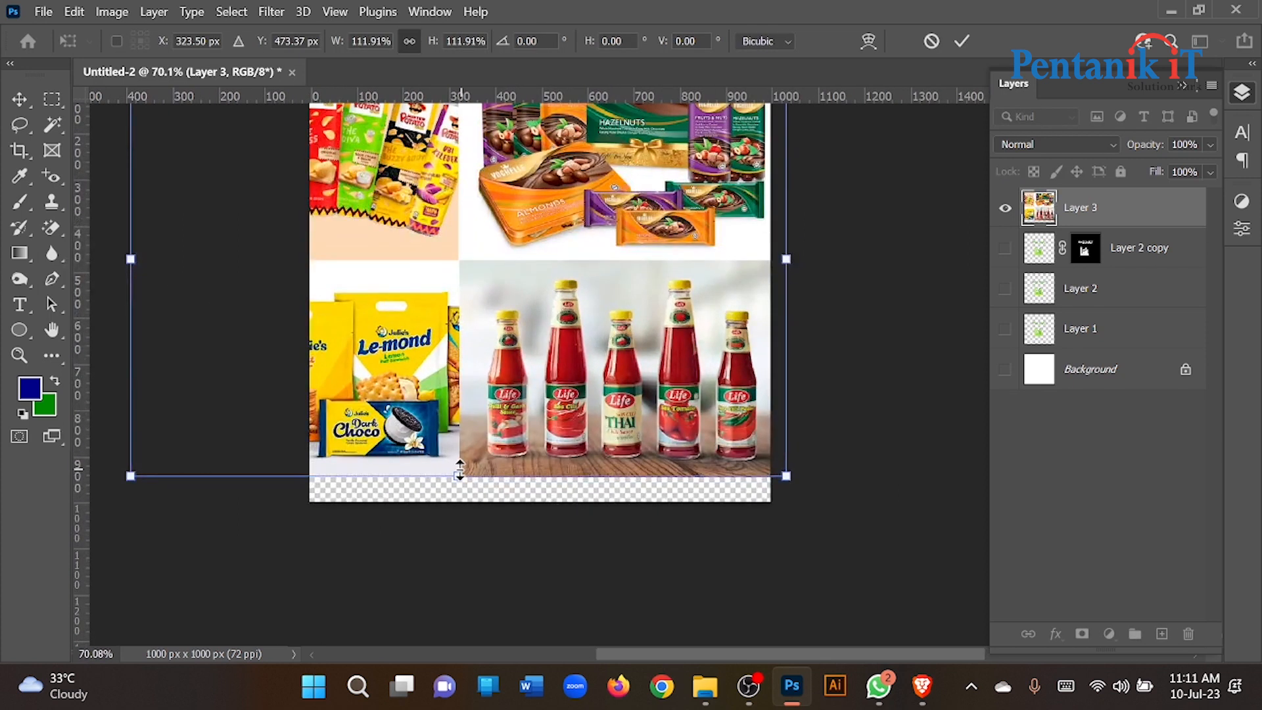
pyautogui.moveTo(458, 470); pyautogui.dragTo(458, 501)
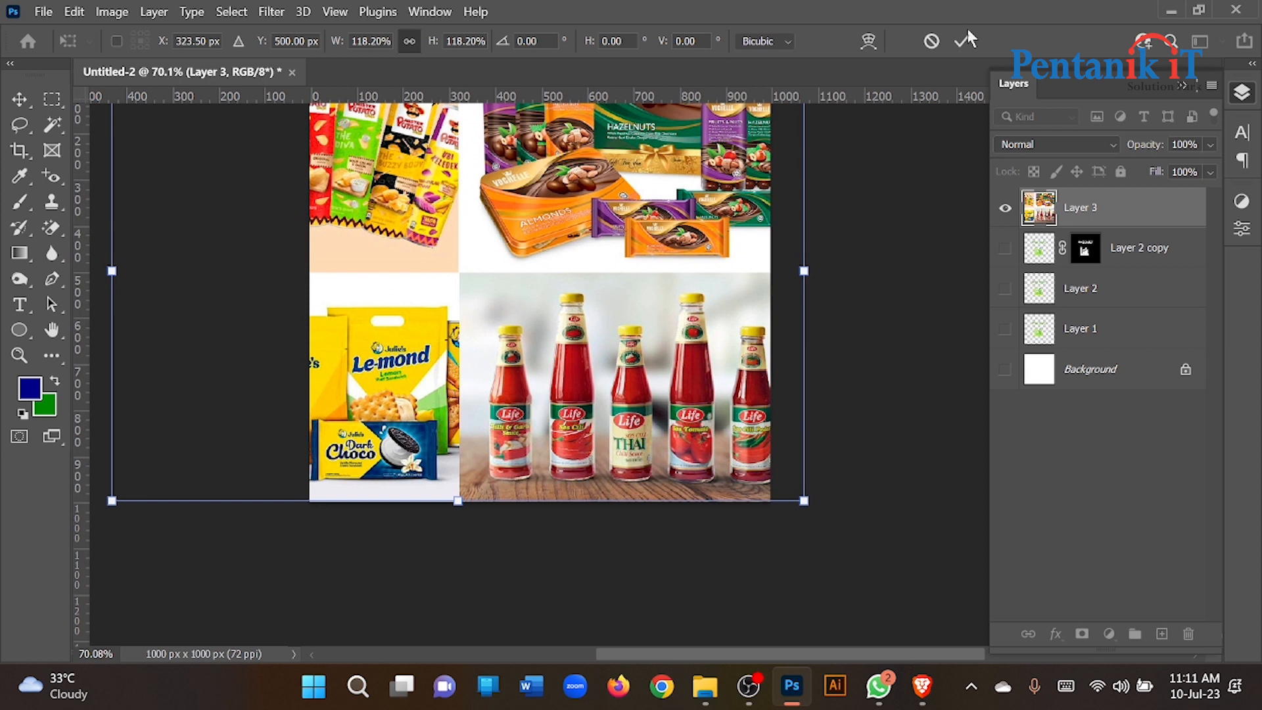
pyautogui.scroll(3, 637, 489)
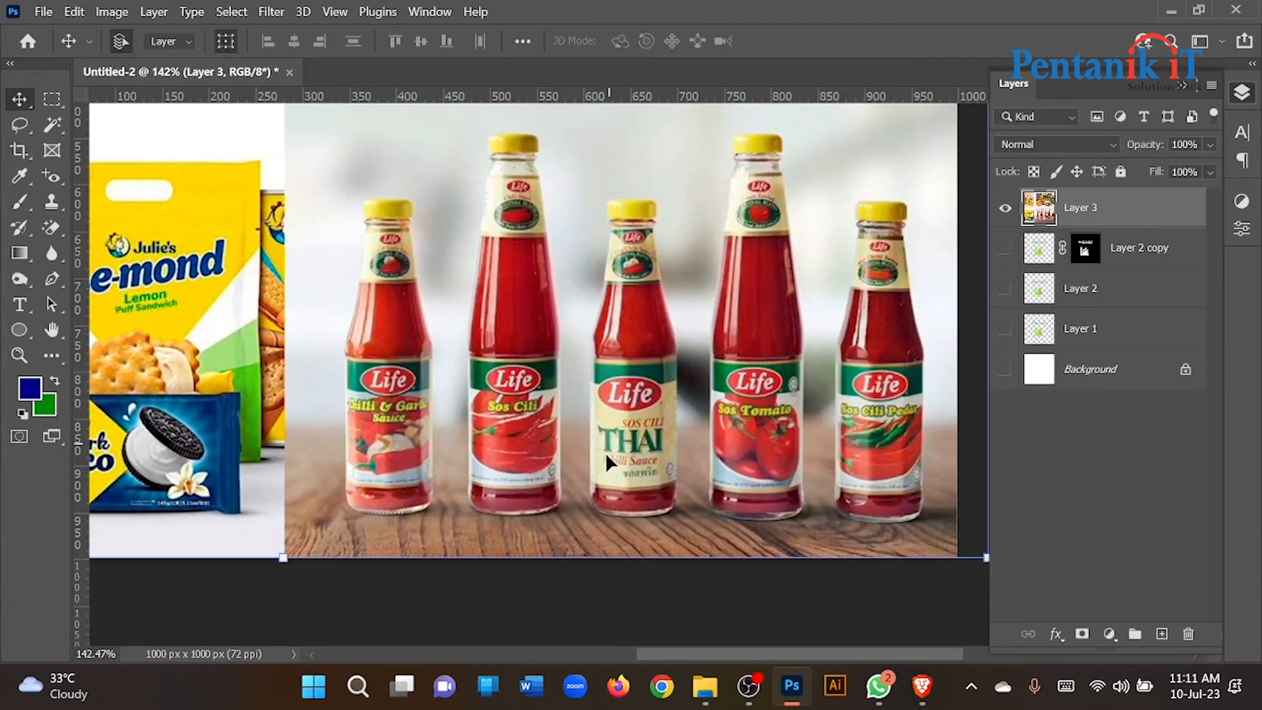
pyautogui.press('Return')
pyautogui.scroll(-1, 659, 303)
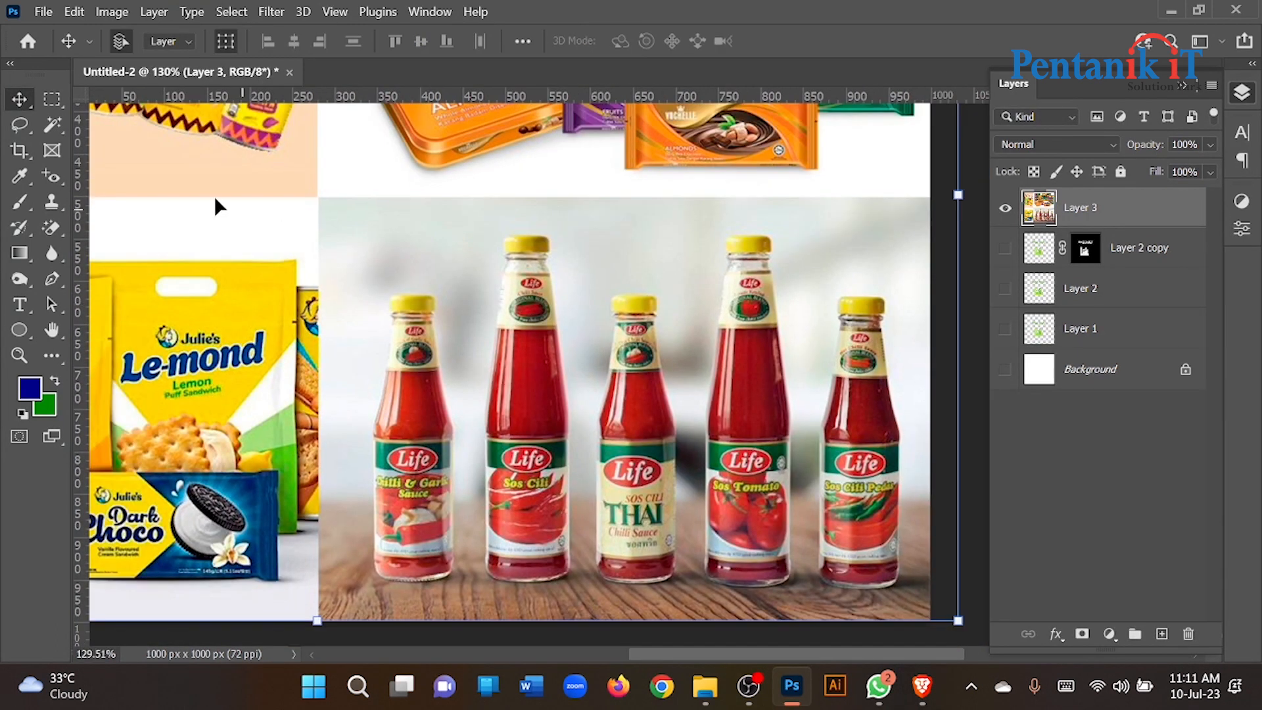
# Step: Select the second sauce bottle (Sos Cili) with the Object Selection tool, copy it to a new layer and hide Layer 3
pyautogui.click(59, 125)
pyautogui.click(125, 127)
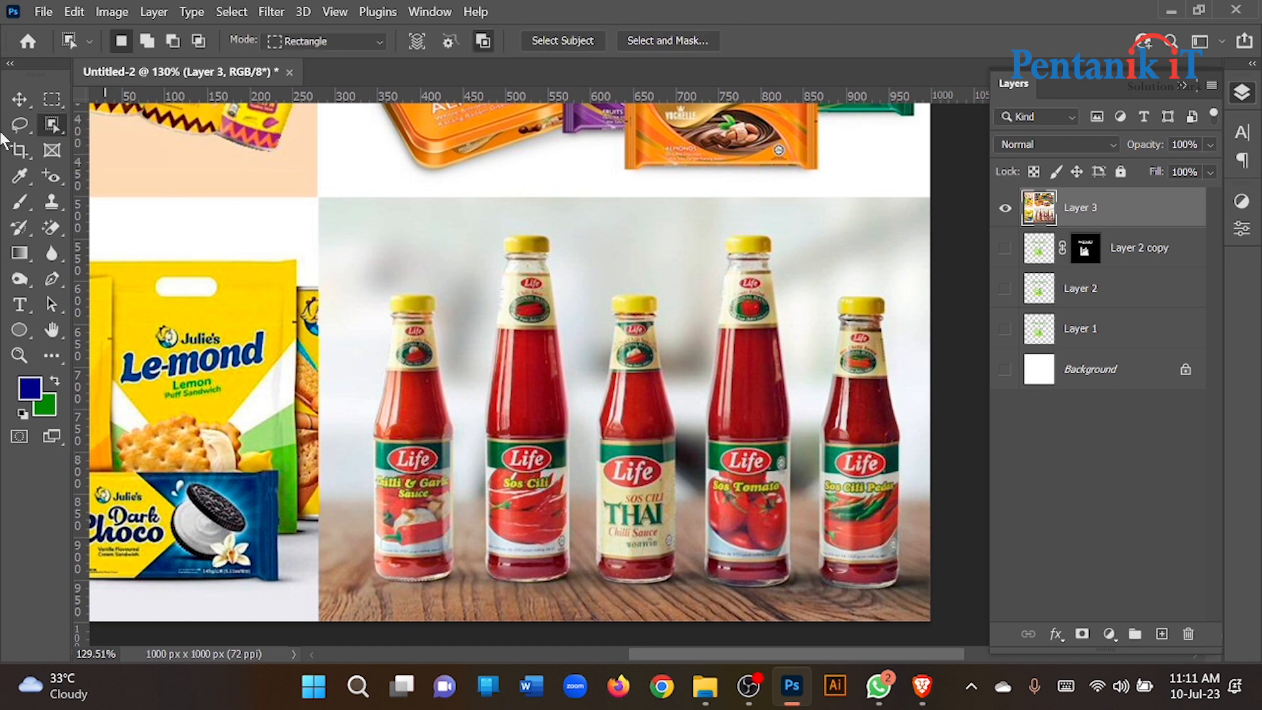
pyautogui.moveTo(460, 221); pyautogui.dragTo(582, 600)
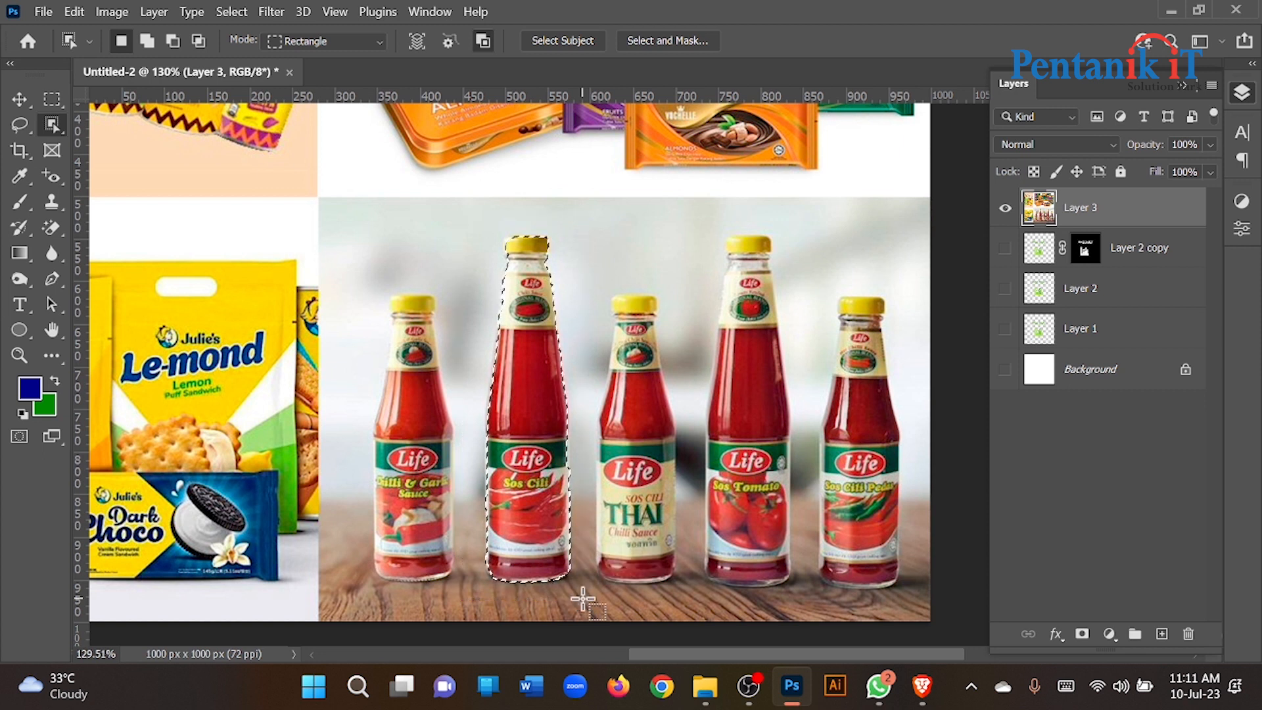
pyautogui.hotkey('ctrl', 'j')
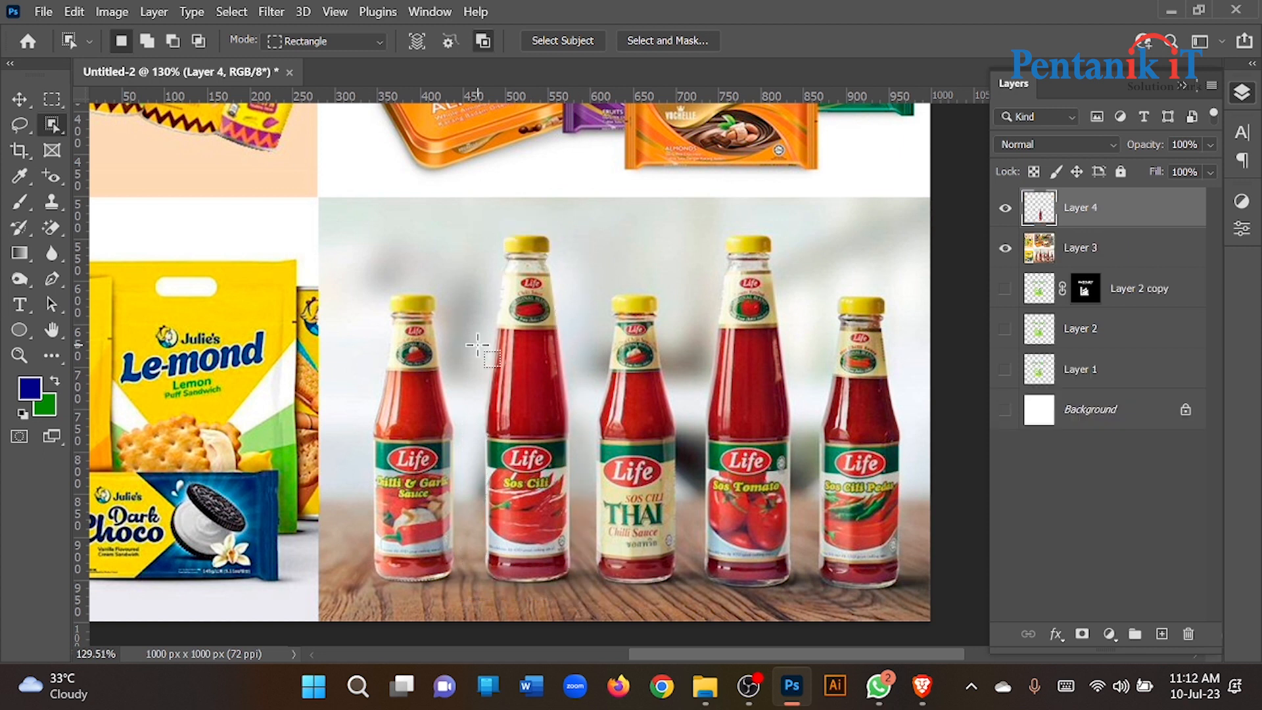
pyautogui.click(1006, 248)
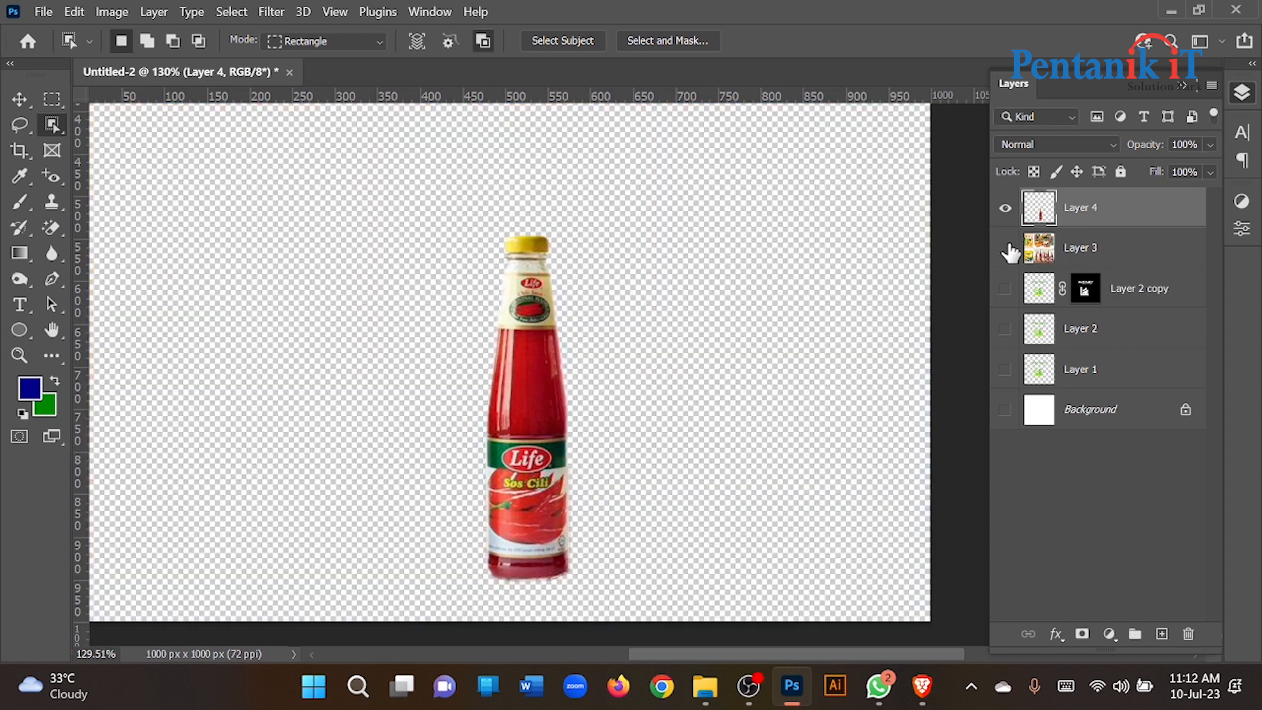
# Step: Enlarge the isolated Sos Cili bottle on Layer 4 to 191.46% and move it on the canvas
pyautogui.click(22, 99)
pyautogui.hotkey('ctrl', '0')
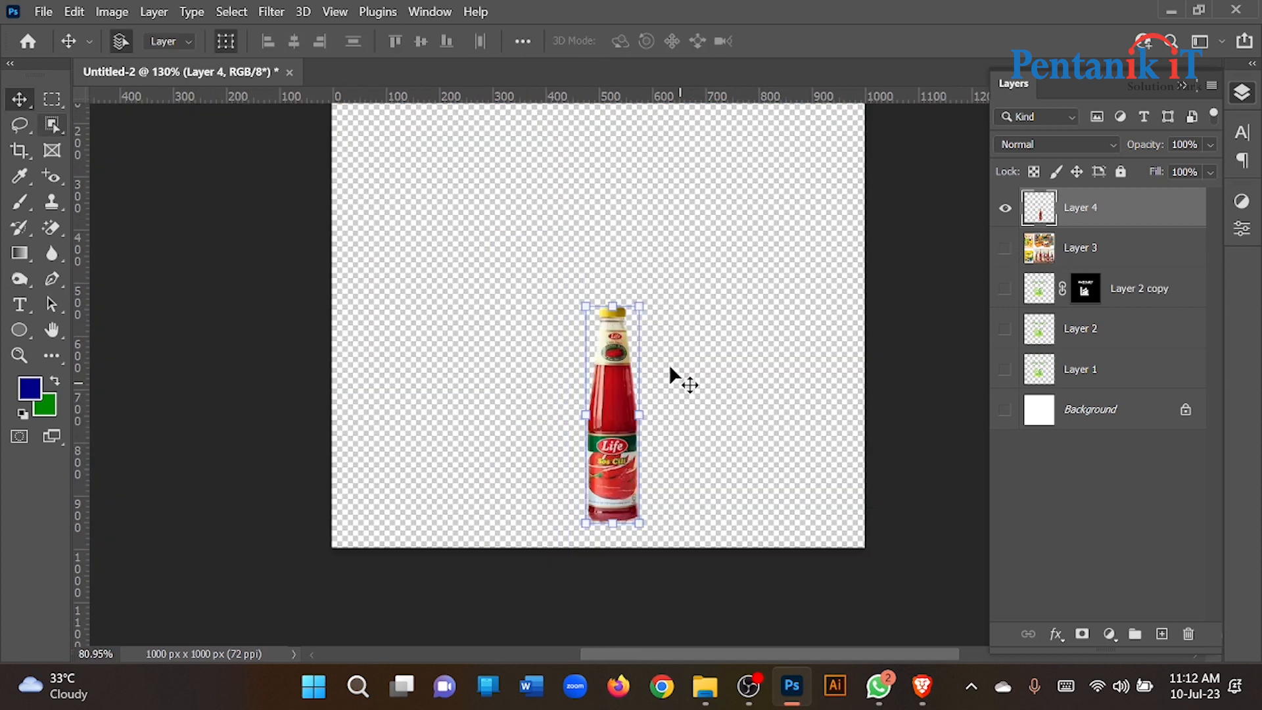
pyautogui.moveTo(610, 301); pyautogui.dragTo(585, 99)
pyautogui.scroll(3, 651, 257)
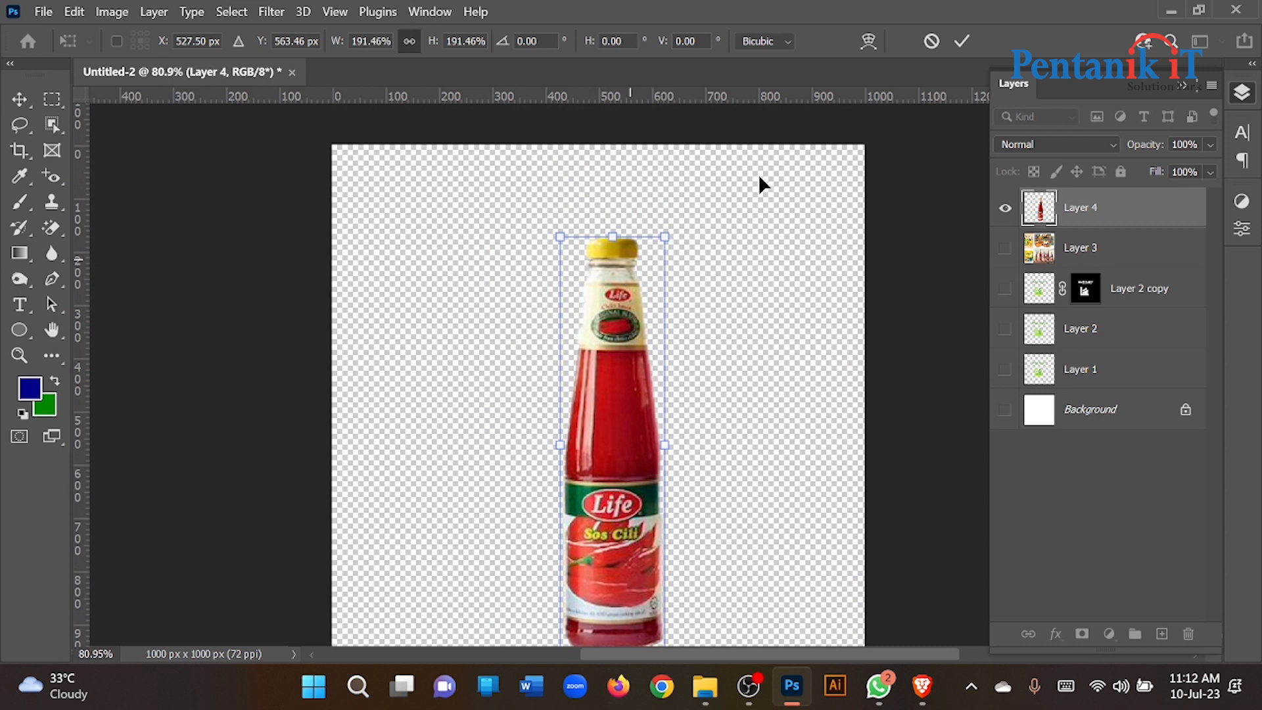
pyautogui.press('Return')
pyautogui.moveTo(602, 480); pyautogui.dragTo(562, 426)
# Step: Undo the bottle's move and scaling, the hiding of Layer 3 and the copy of the bottle to its own layer
pyautogui.hotkey('ctrl', 'z')
pyautogui.hotkey('ctrl', 'z')
pyautogui.hotkey('ctrl', 'z')
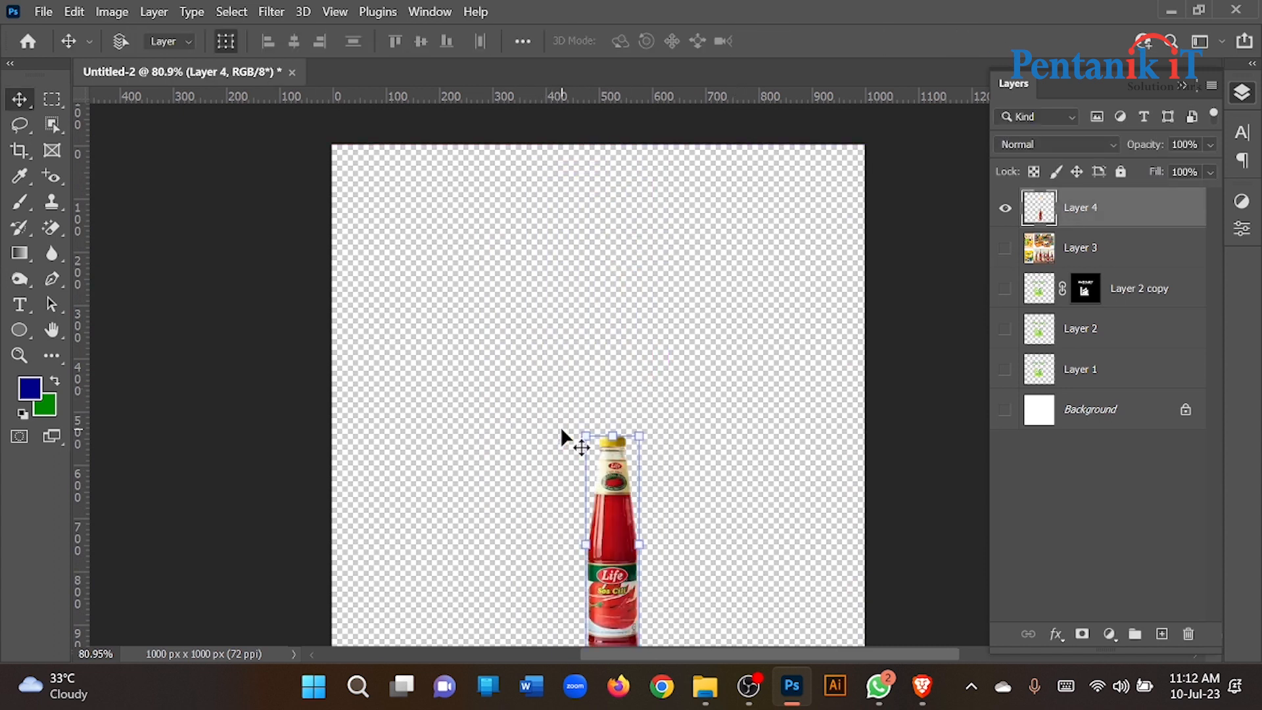
pyautogui.hotkey('ctrl', 'z')
pyautogui.hotkey('ctrl', 'z')
pyautogui.scroll(-3, 560, 426)
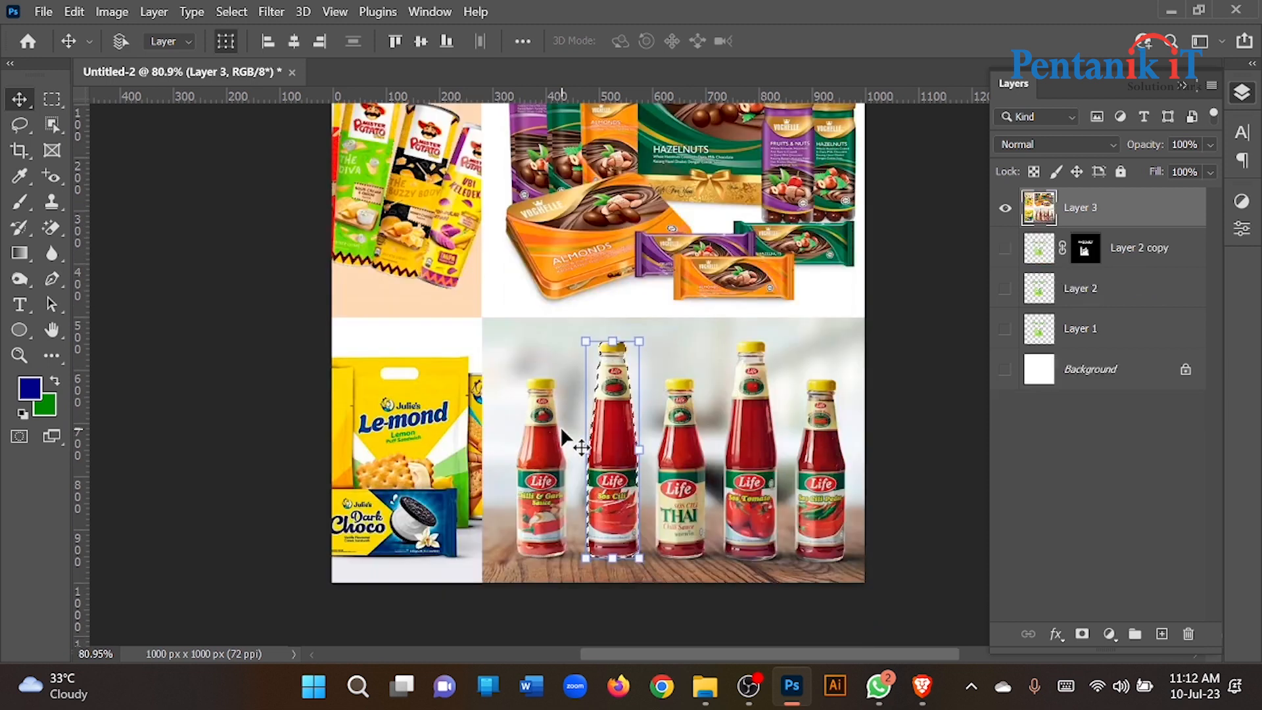
# Step: Clear the current selection, select the Sos Cili bottle with the Quick Selection tool at brush size 40, and deselect it
pyautogui.scroll(3, 629, 445)
pyautogui.click(53, 125)
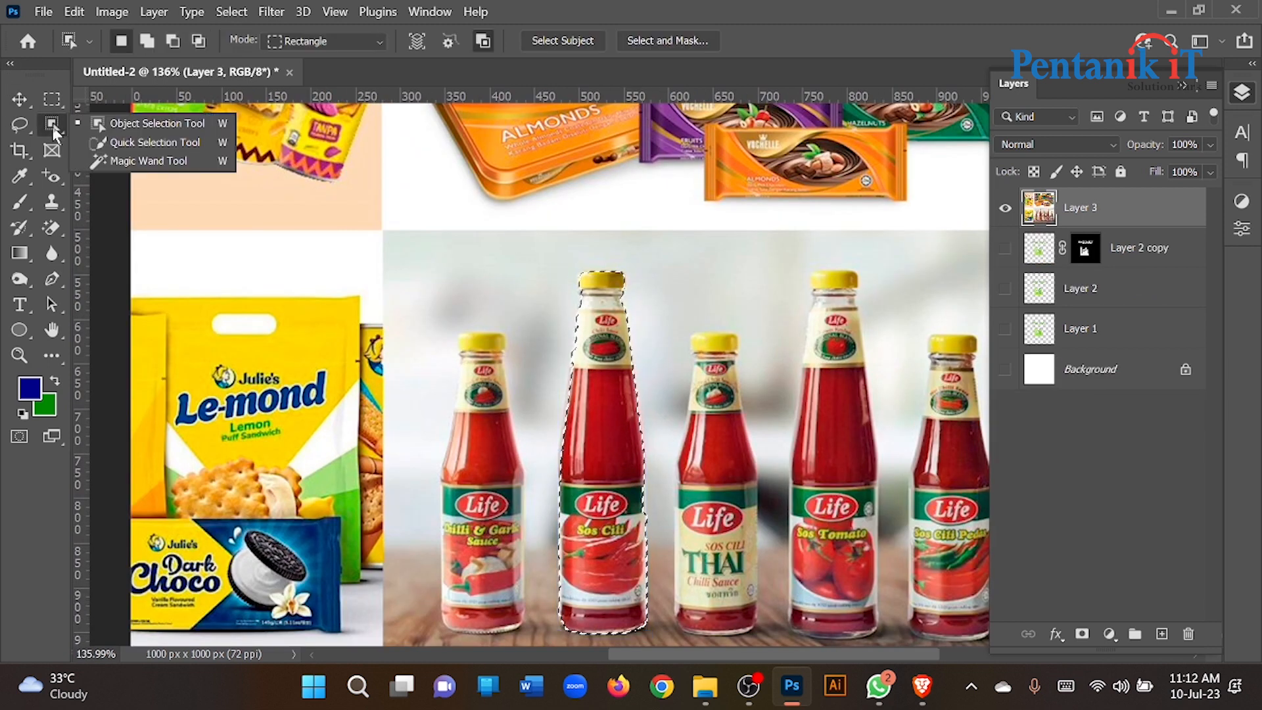
pyautogui.hotkey('ctrl', 'd')
pyautogui.rightClick(47, 127)
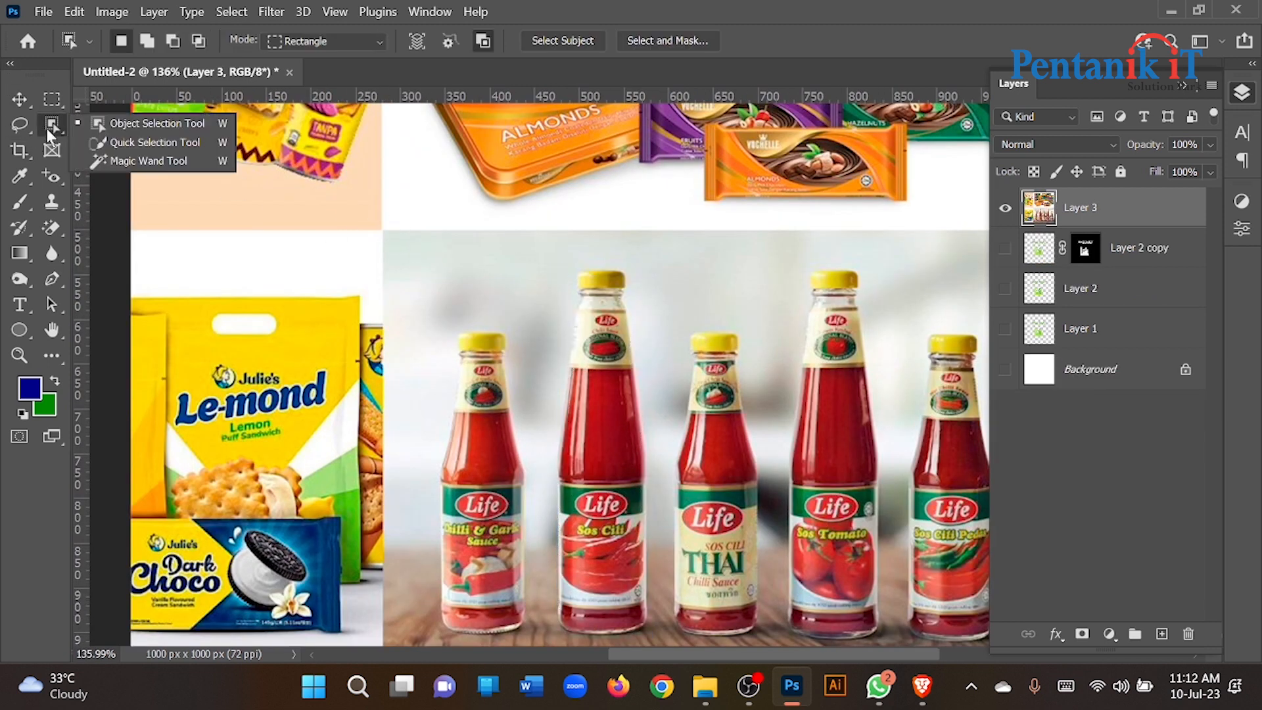
pyautogui.click(71, 142)
pyautogui.scroll(-3, 559, 375)
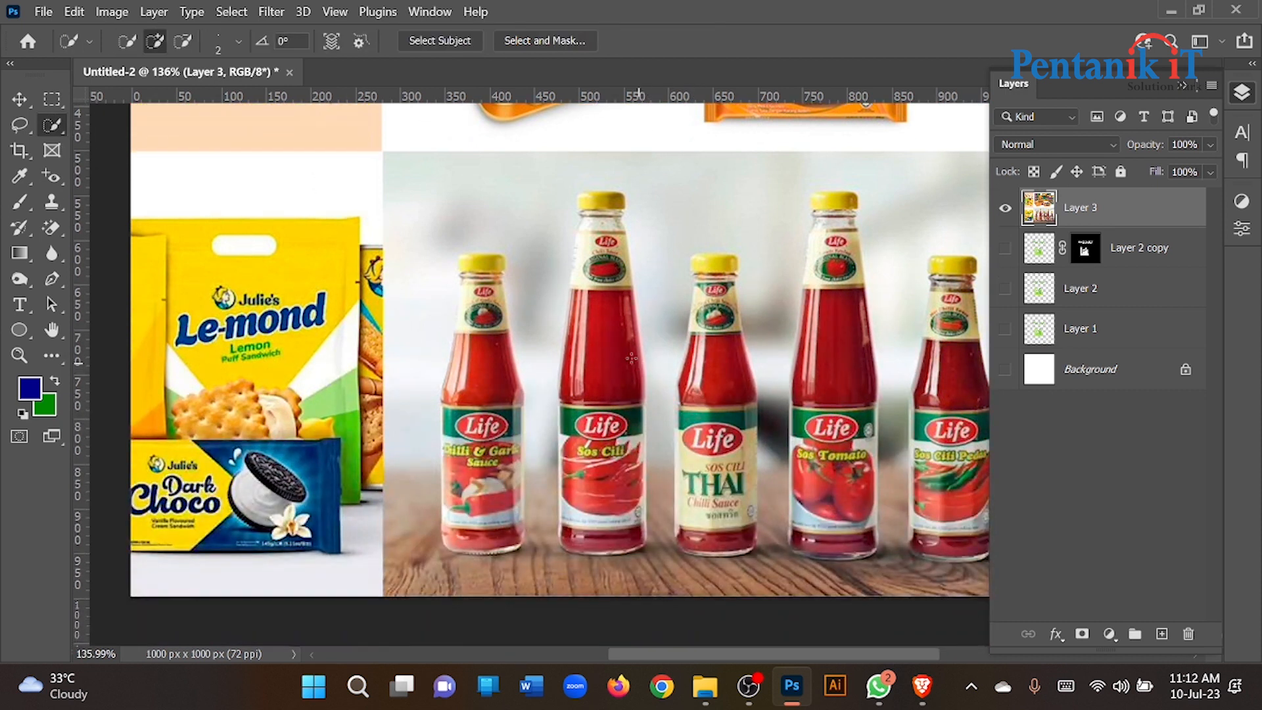
pyautogui.keyDown('alt'); pyautogui.rightClick(604, 356); pyautogui.keyUp('alt')
pyautogui.moveTo(616, 373)
pyautogui.mouseDown()
pyautogui.moveTo(594, 311)
pyautogui.moveTo(602, 221)
pyautogui.moveTo(599, 513)
pyautogui.mouseUp()
pyautogui.moveTo(579, 449); pyautogui.dragTo(577, 426)
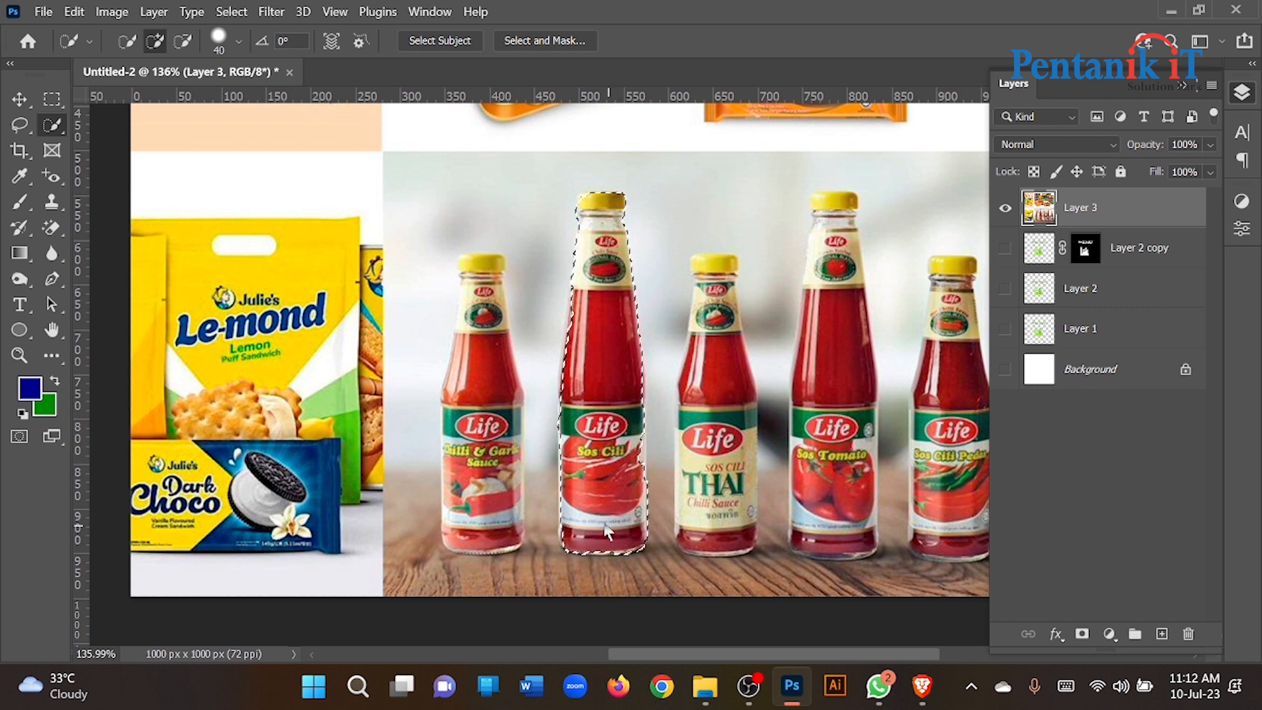
pyautogui.hotkey('ctrl', 'd')
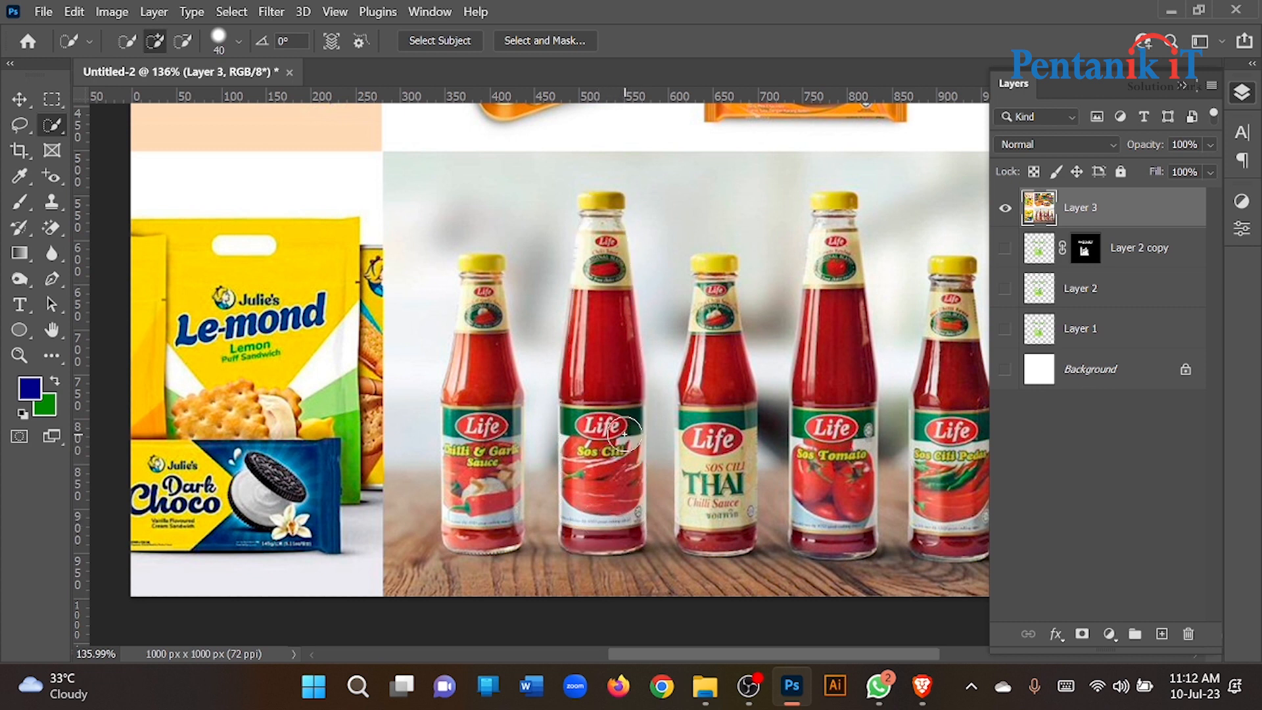
# Step: Switch to the Magic Wand tool and look over the product groups in the pasted image
pyautogui.rightClick(52, 124)
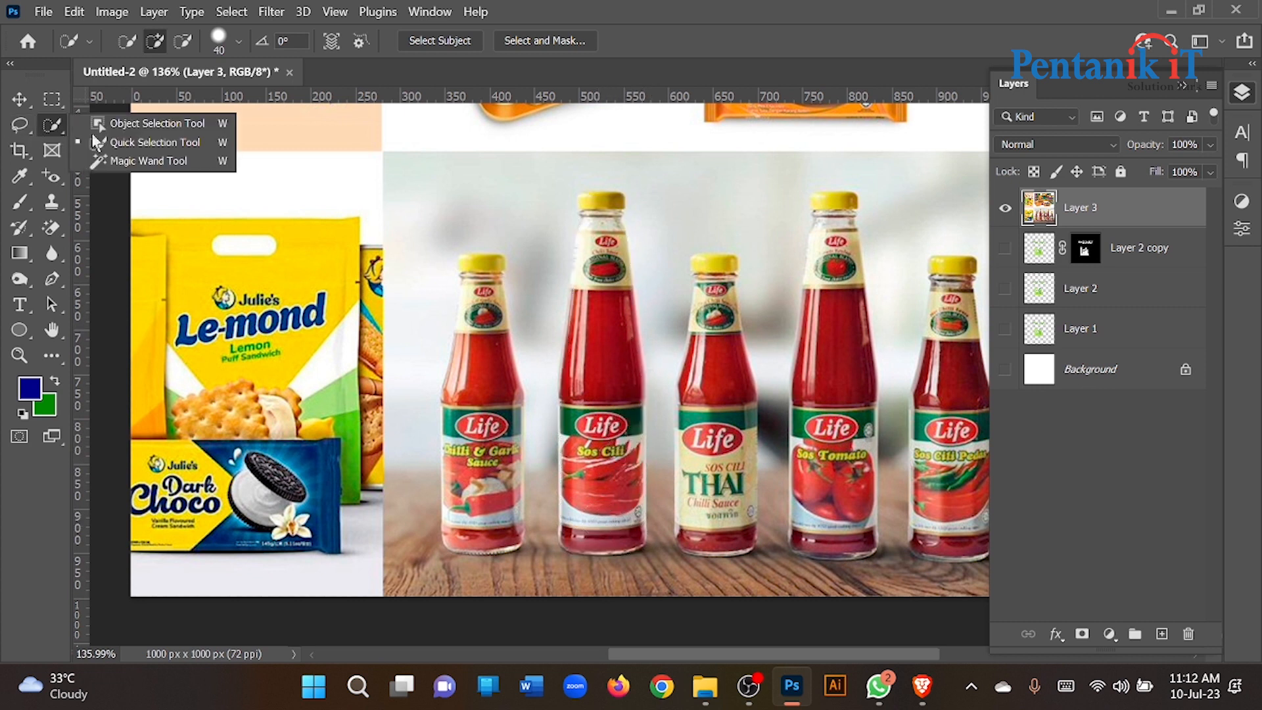
pyautogui.click(131, 159)
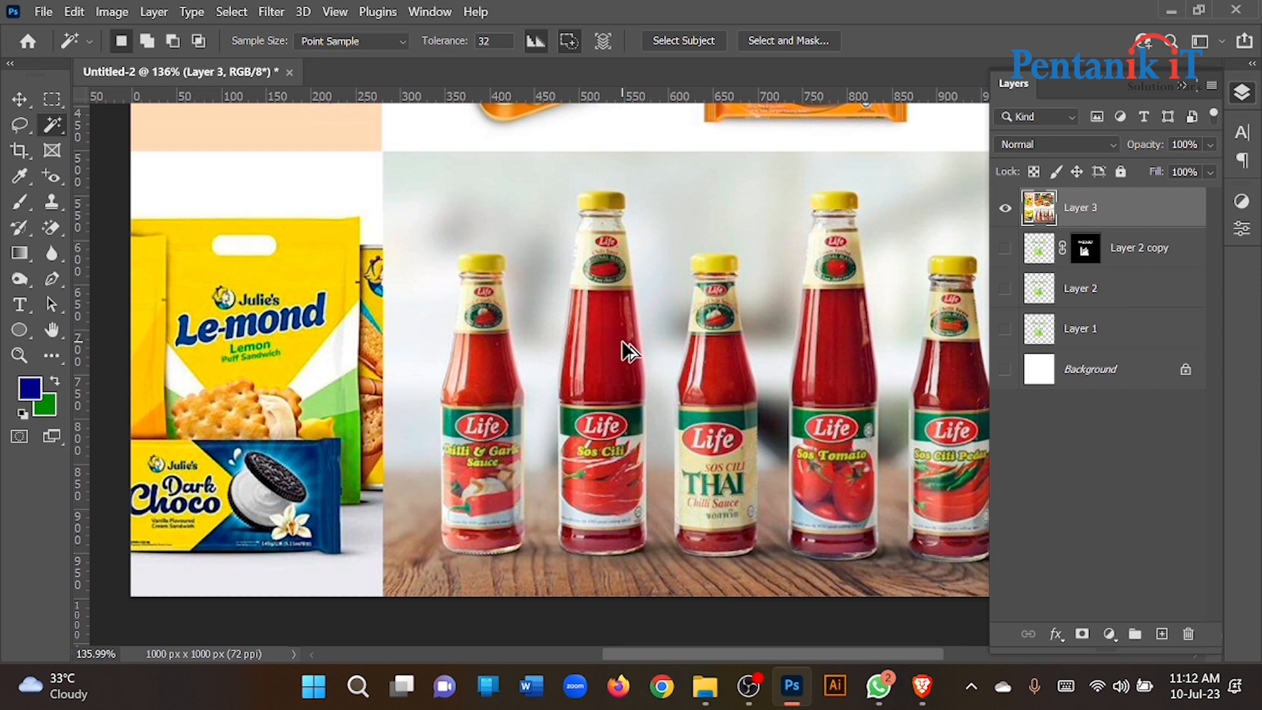
pyautogui.scroll(-5, 622, 340)
pyautogui.scroll(5, 634, 295)
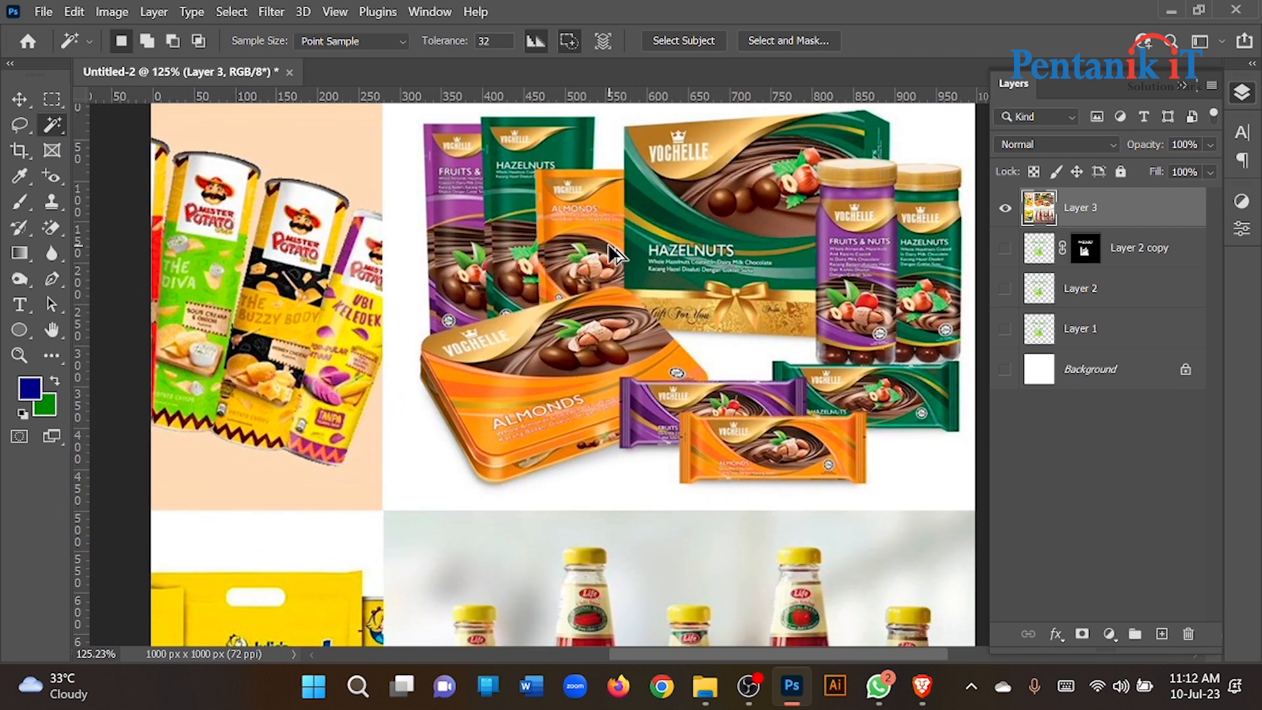
pyautogui.scroll(-5, 609, 249)
pyautogui.scroll(5, 657, 411)
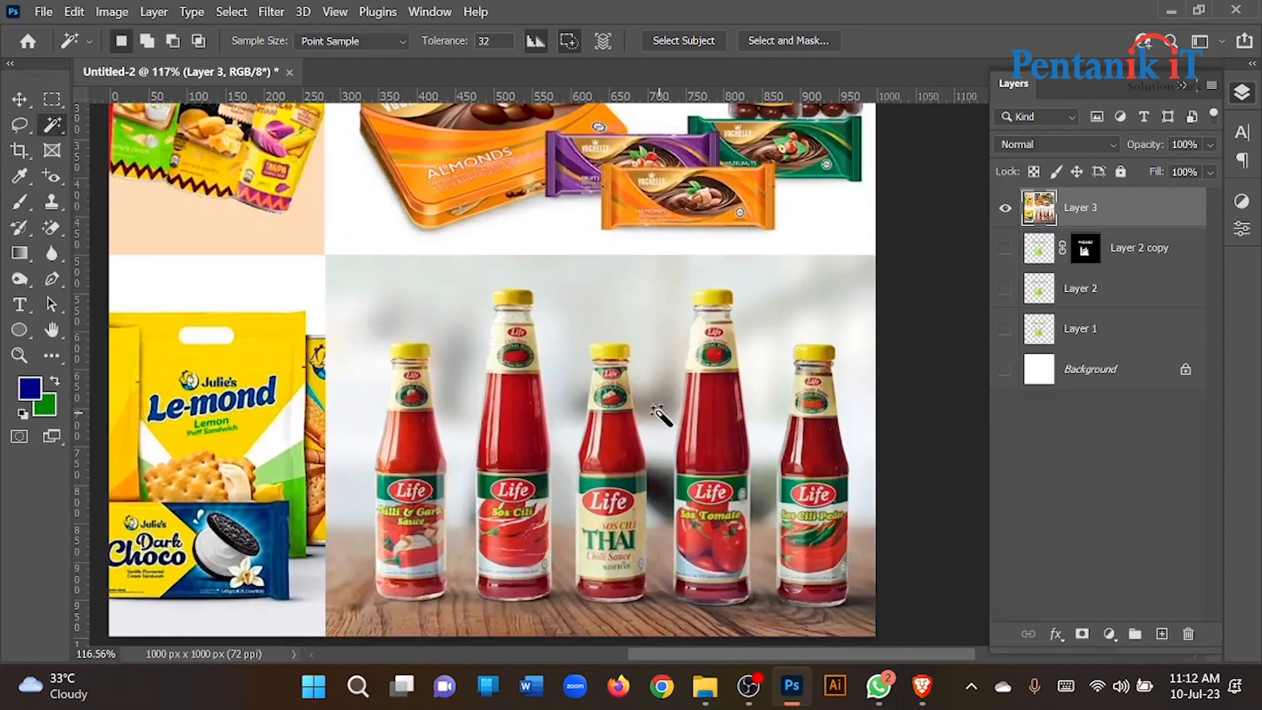
pyautogui.scroll(-2, 516, 451)
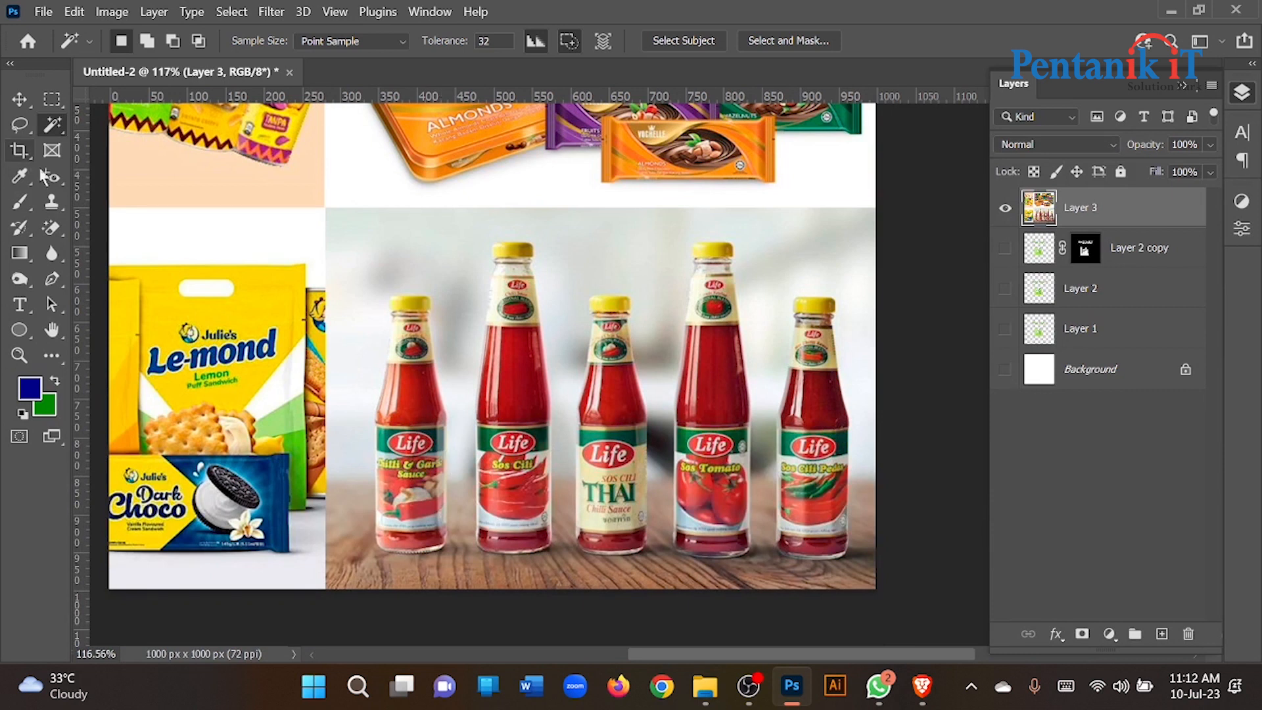
# Step: Activate the Move tool and delete Layer 3 with the pasted product image
pyautogui.rightClick(63, 132)
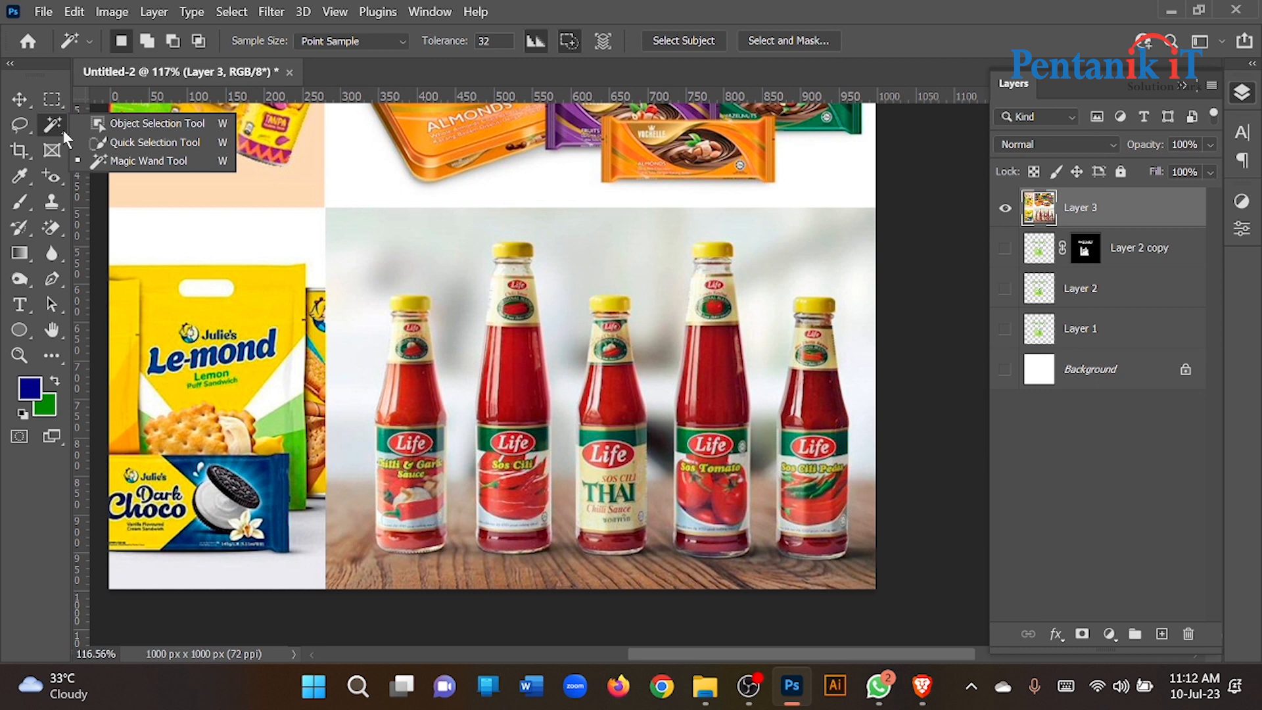
pyautogui.click(23, 107)
pyautogui.scroll(-2, 726, 392)
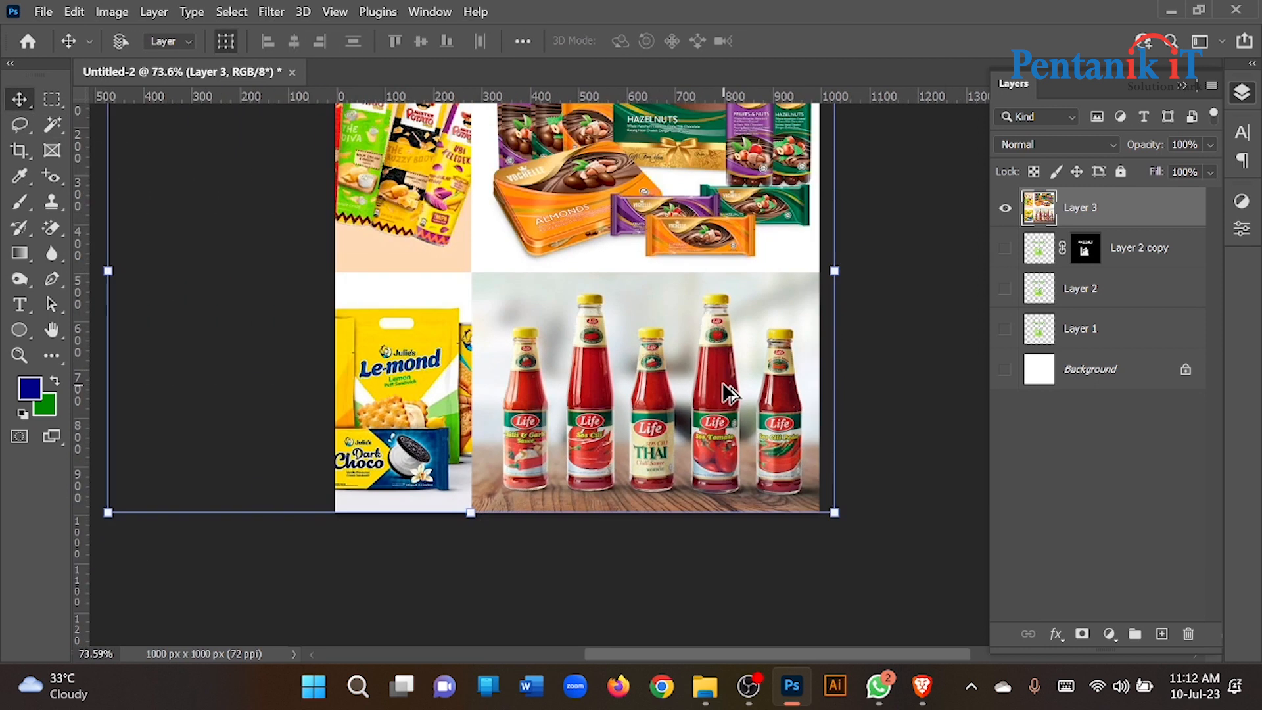
pyautogui.scroll(-2, 729, 393)
pyautogui.press('Delete')
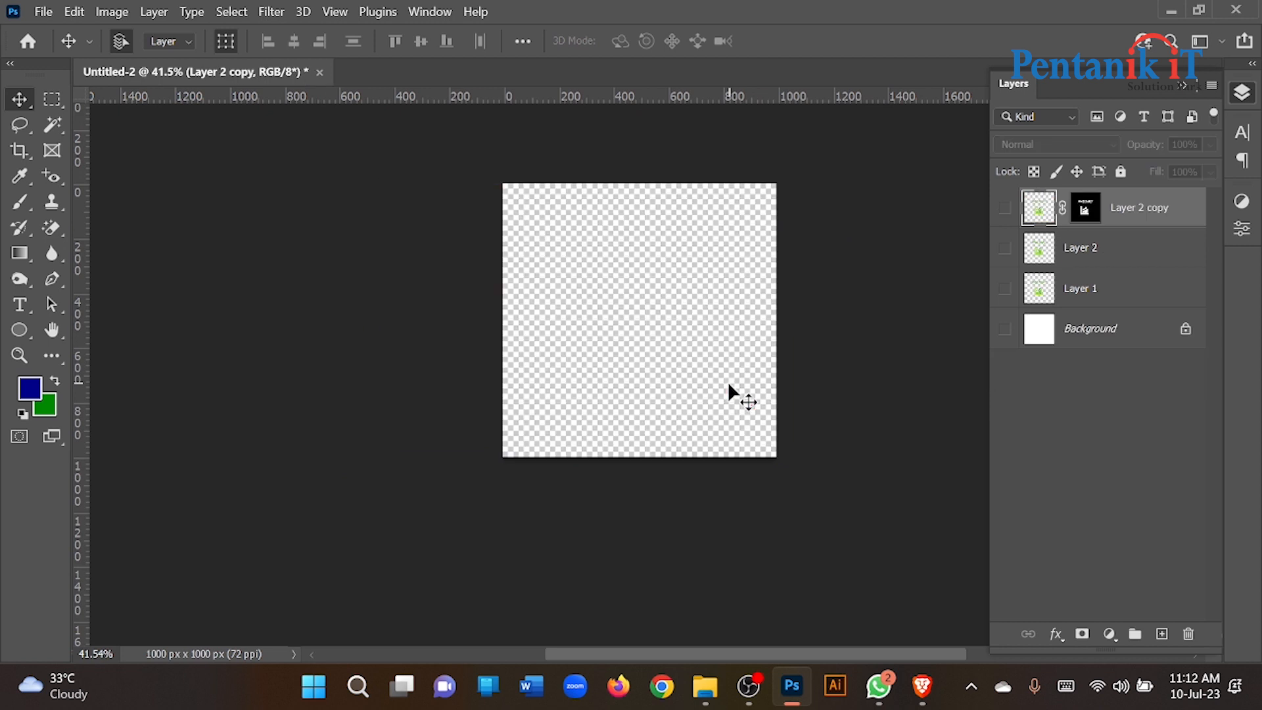
pyautogui.scroll(2, 730, 381)
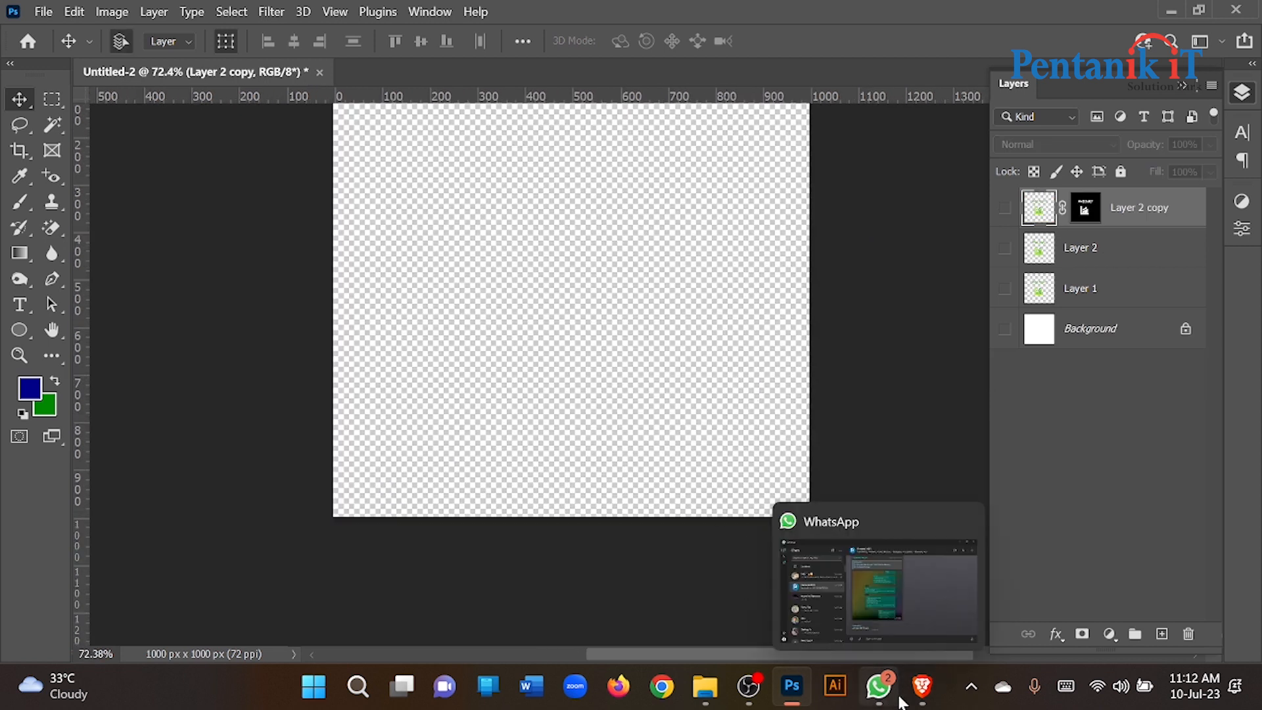
# Step: Switch to the Brave browser and look through the Google Images results for "product" for another suitable picture
pyautogui.click(921, 687)
pyautogui.scroll(-15, 498, 388)
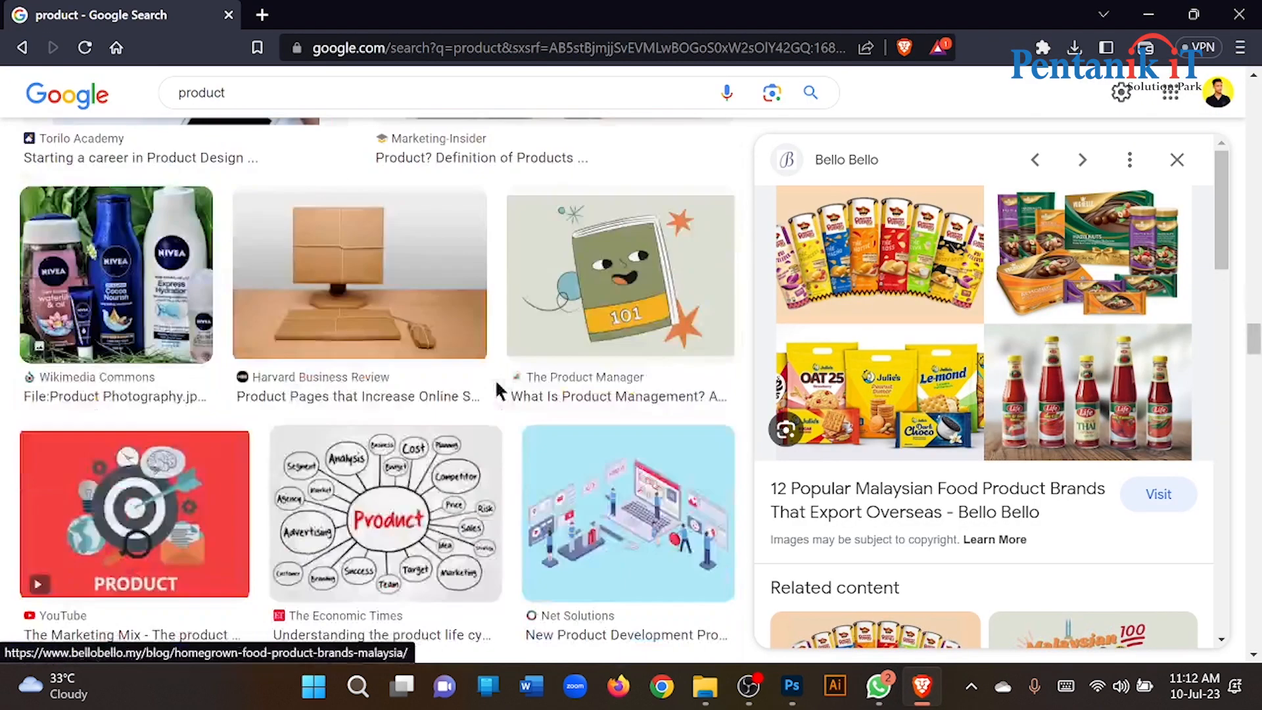
pyautogui.scroll(-10, 498, 388)
pyautogui.scroll(5, 498, 390)
pyautogui.scroll(-5, 498, 390)
pyautogui.scroll(1, 497, 391)
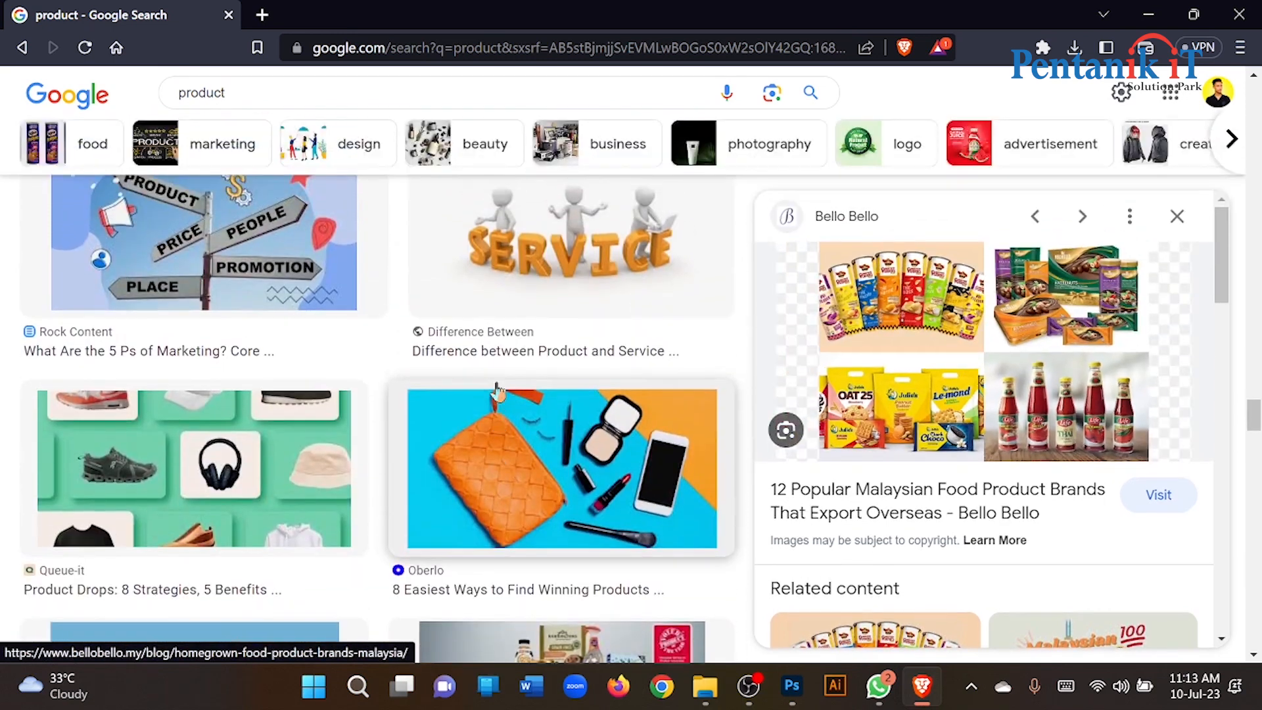
pyautogui.scroll(-5, 497, 390)
pyautogui.scroll(-7, 717, 424)
pyautogui.scroll(-6, 870, 424)
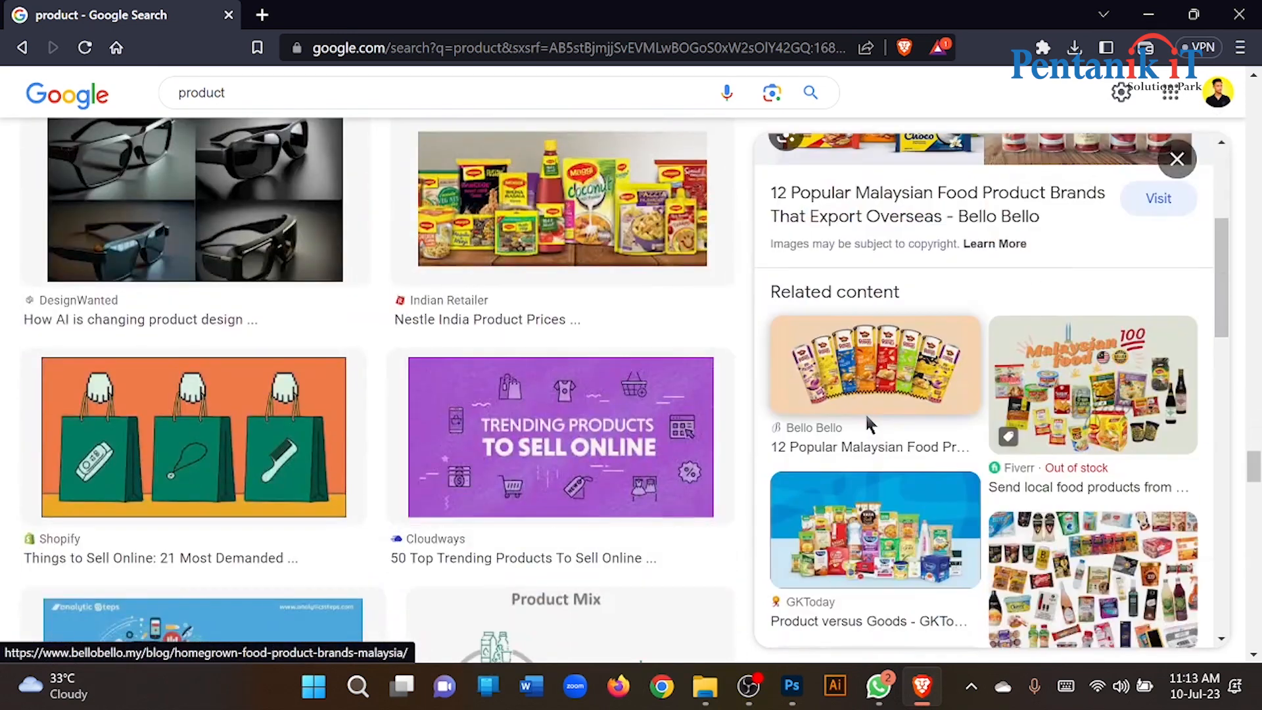
pyautogui.scroll(-6, 869, 424)
pyautogui.scroll(-5, 590, 388)
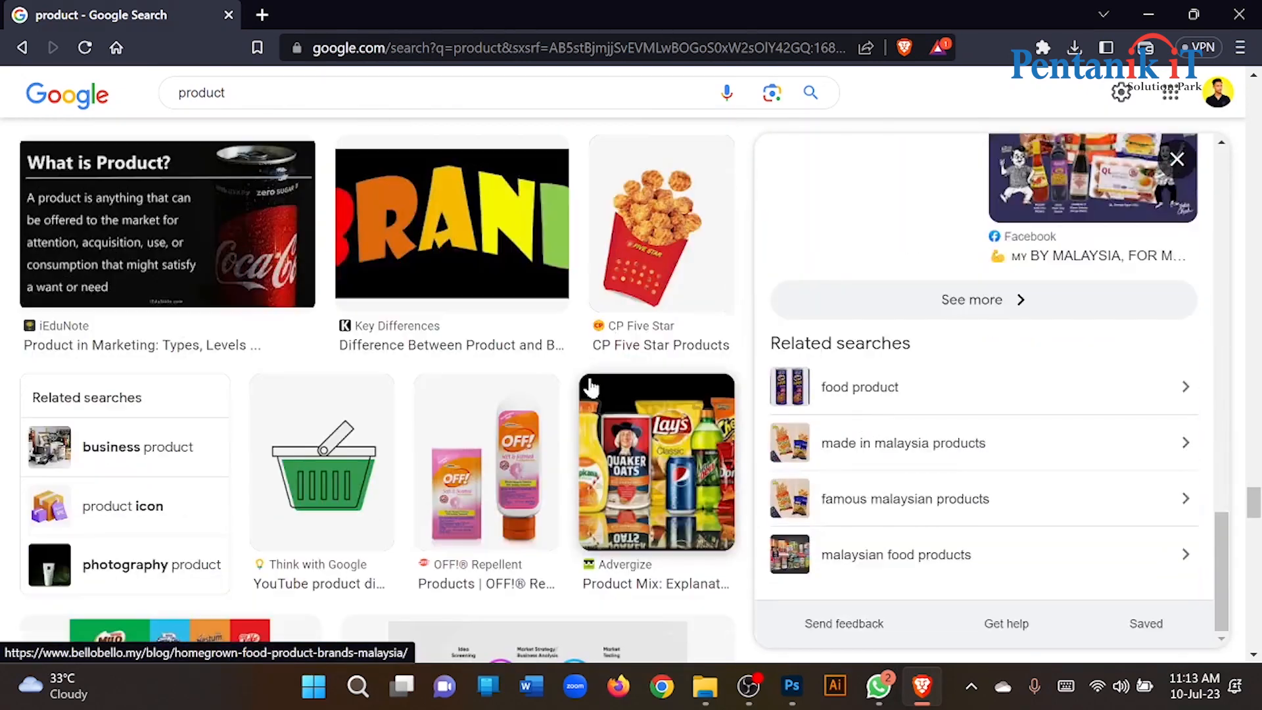
pyautogui.scroll(-10, 590, 387)
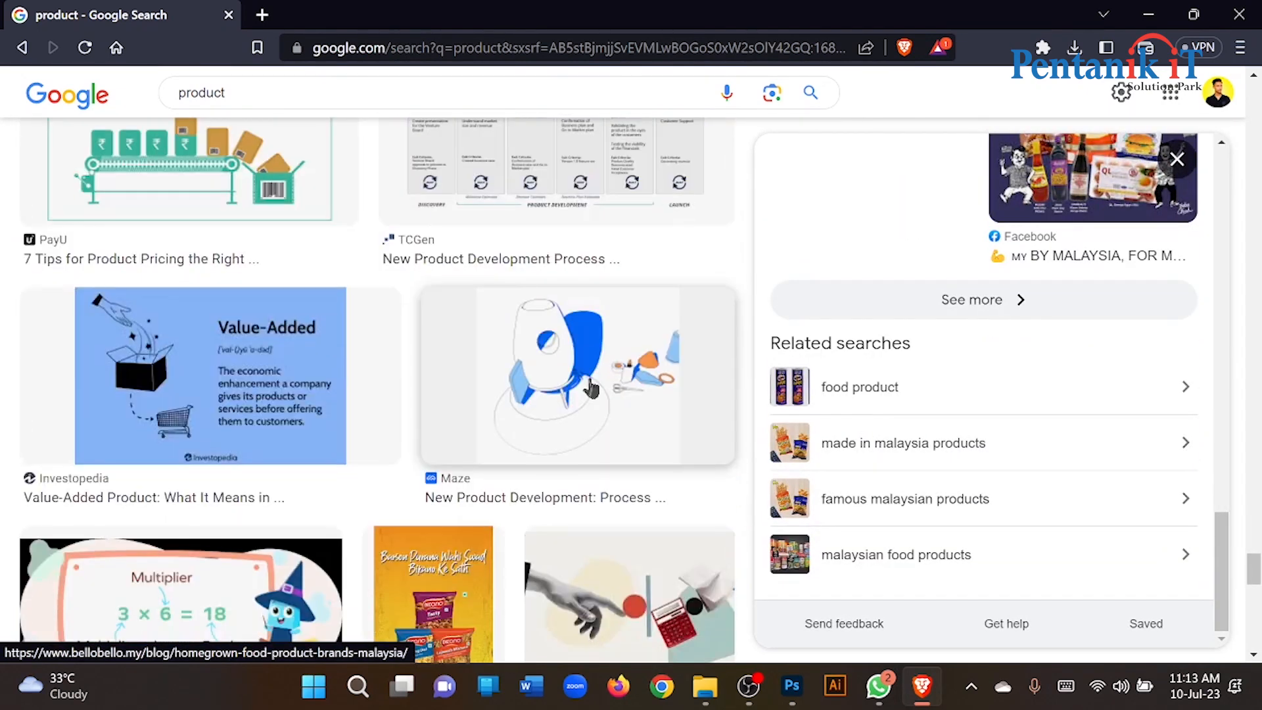
pyautogui.scroll(-10, 590, 388)
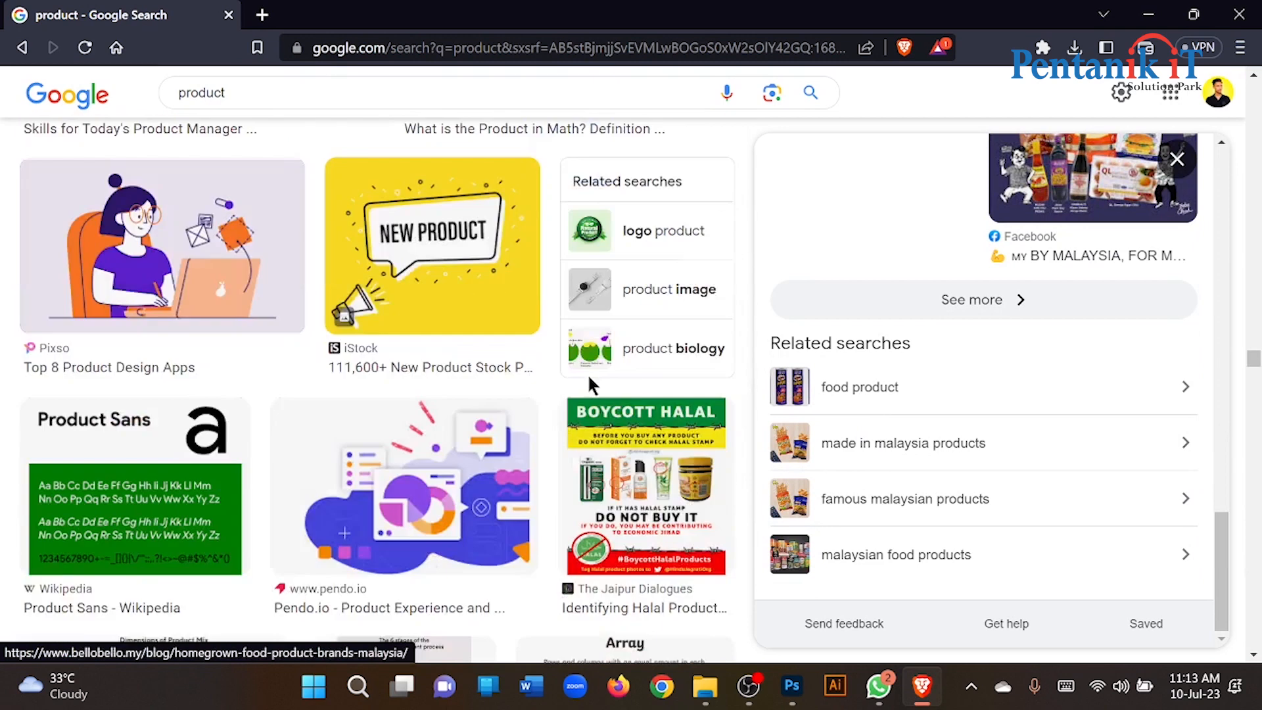
pyautogui.scroll(-10, 589, 388)
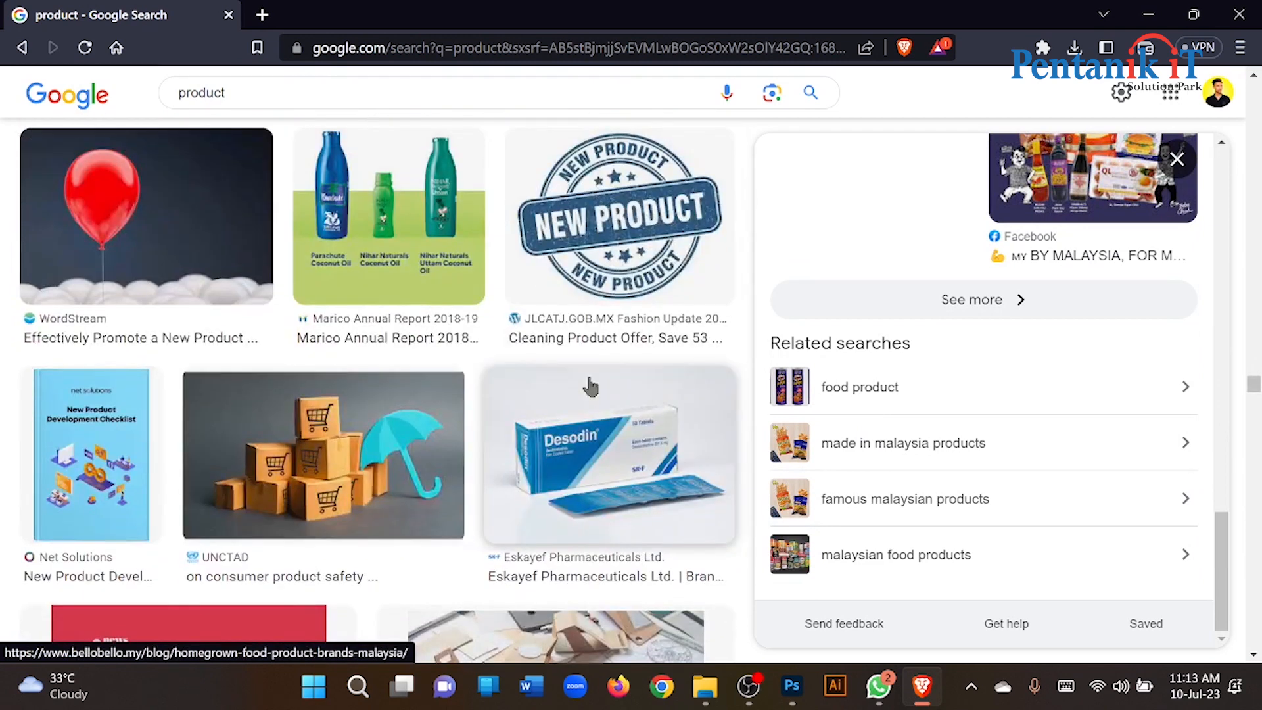
pyautogui.scroll(-4, 590, 388)
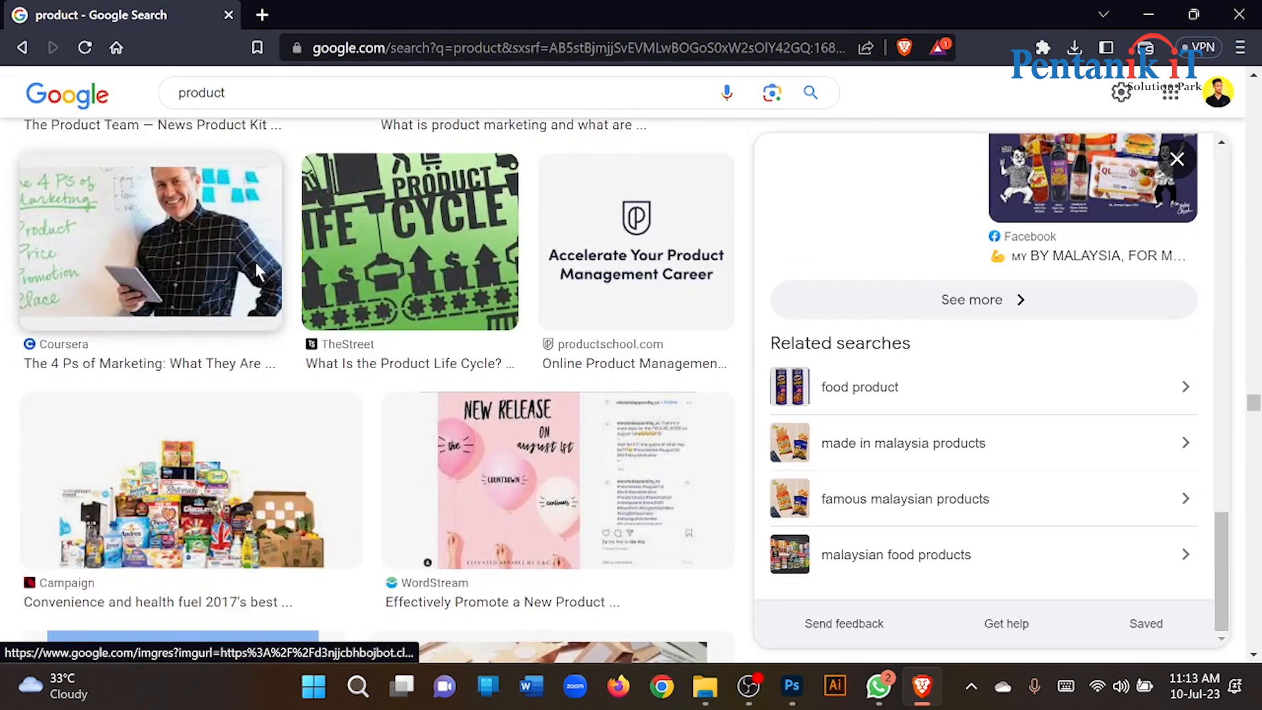
# Step: Open the preview of Coursera's "The 4 Ps of Marketing" photo and look through its related images
pyautogui.click(27, 230)
pyautogui.scroll(-5, 920, 329)
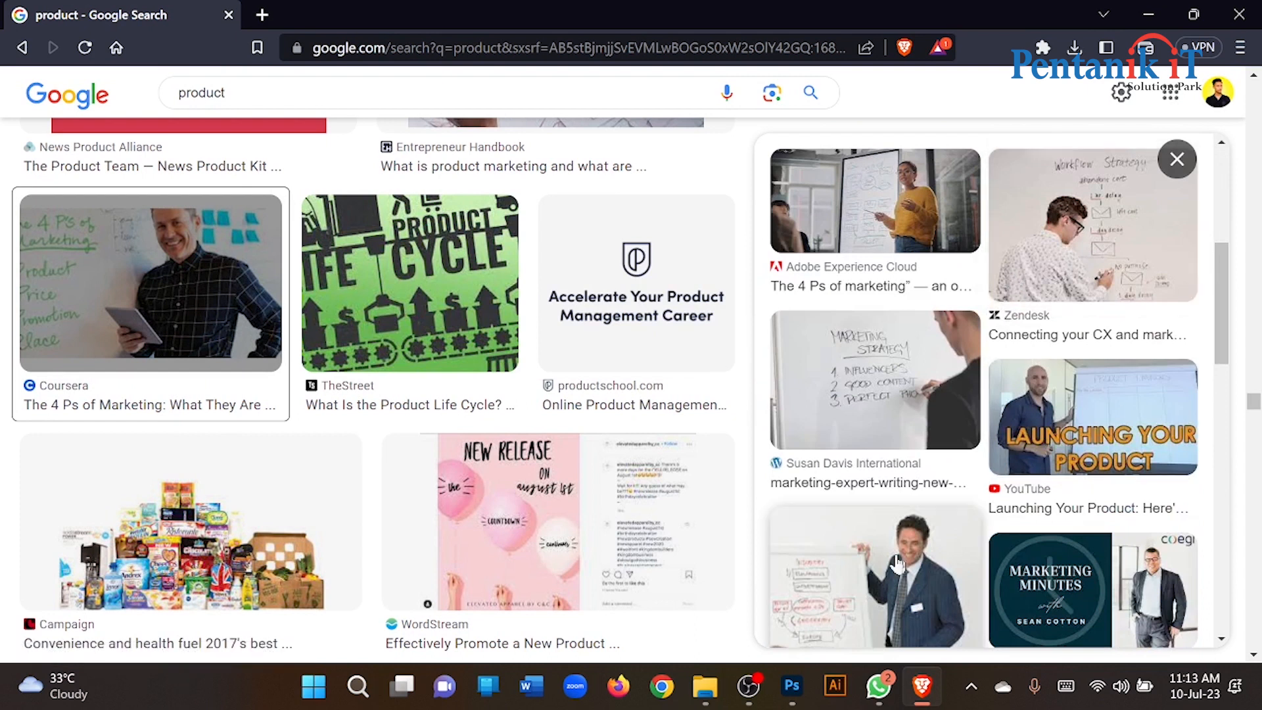
pyautogui.scroll(-6, 896, 315)
pyautogui.scroll(-8, 895, 289)
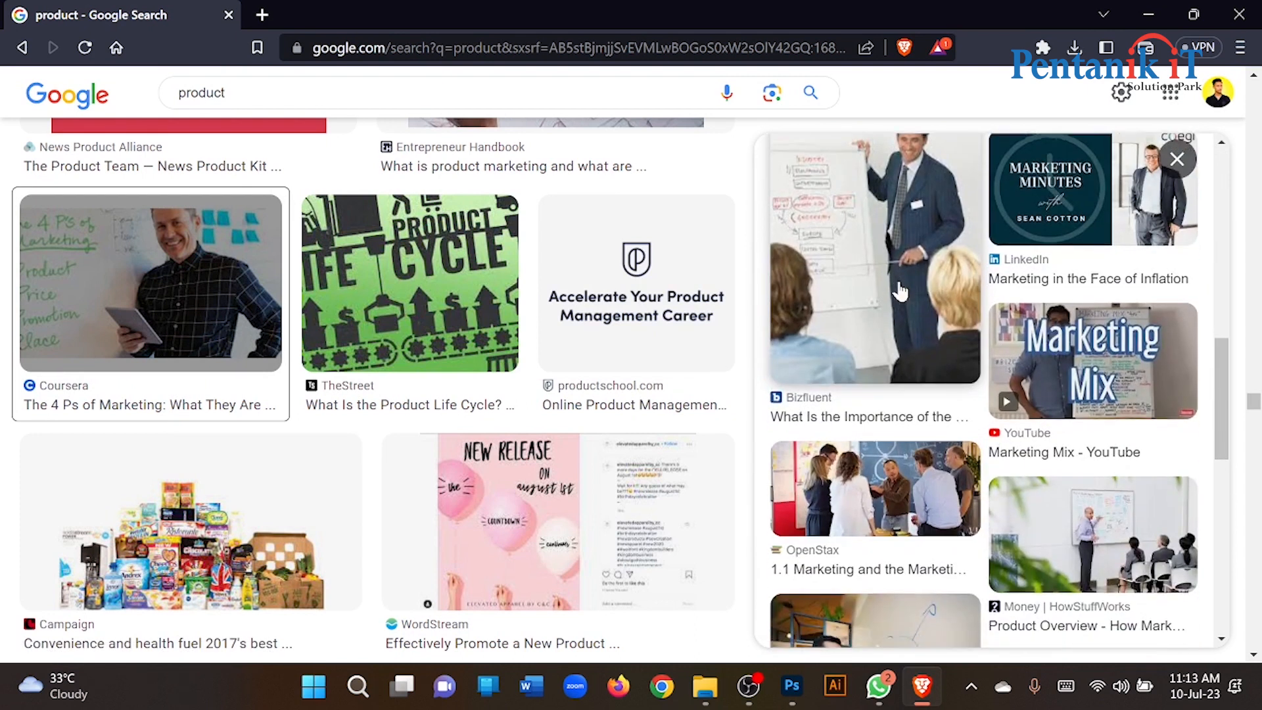
# Step: Search Google Images for "man" and look through the results for a portrait photo
pyautogui.doubleClick(179, 92)
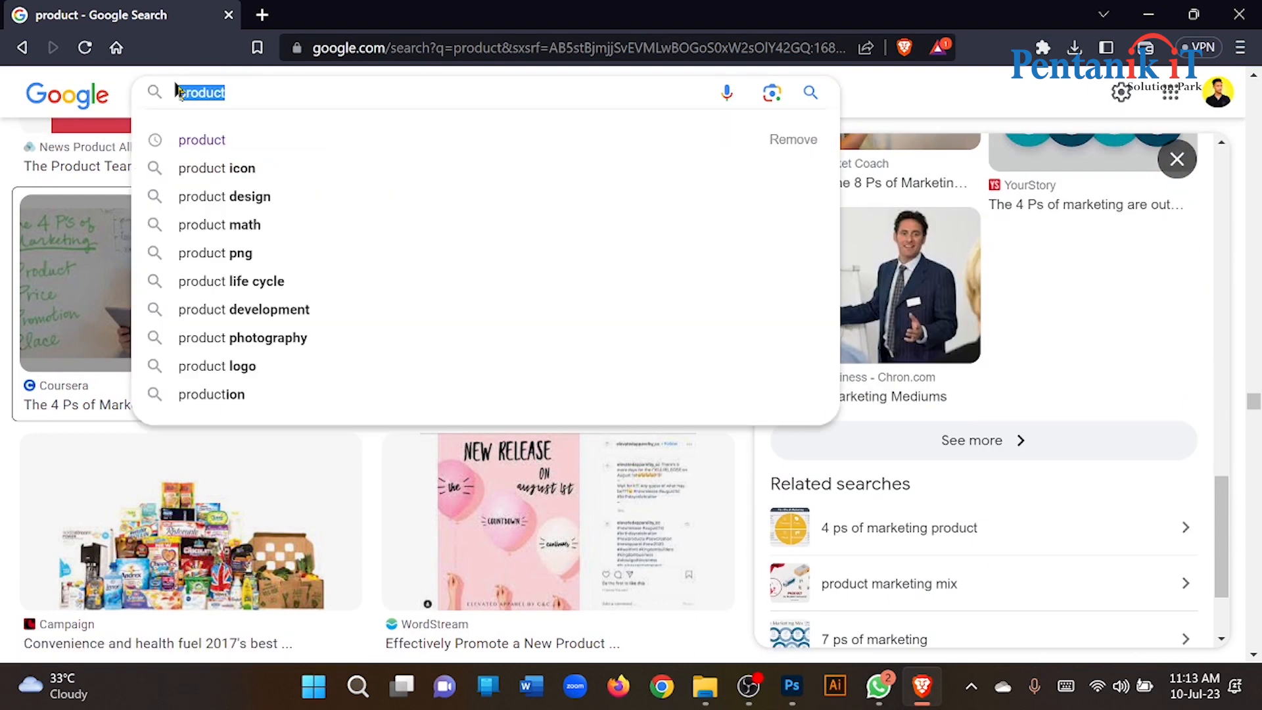
pyautogui.write('man')
pyautogui.press('Return')
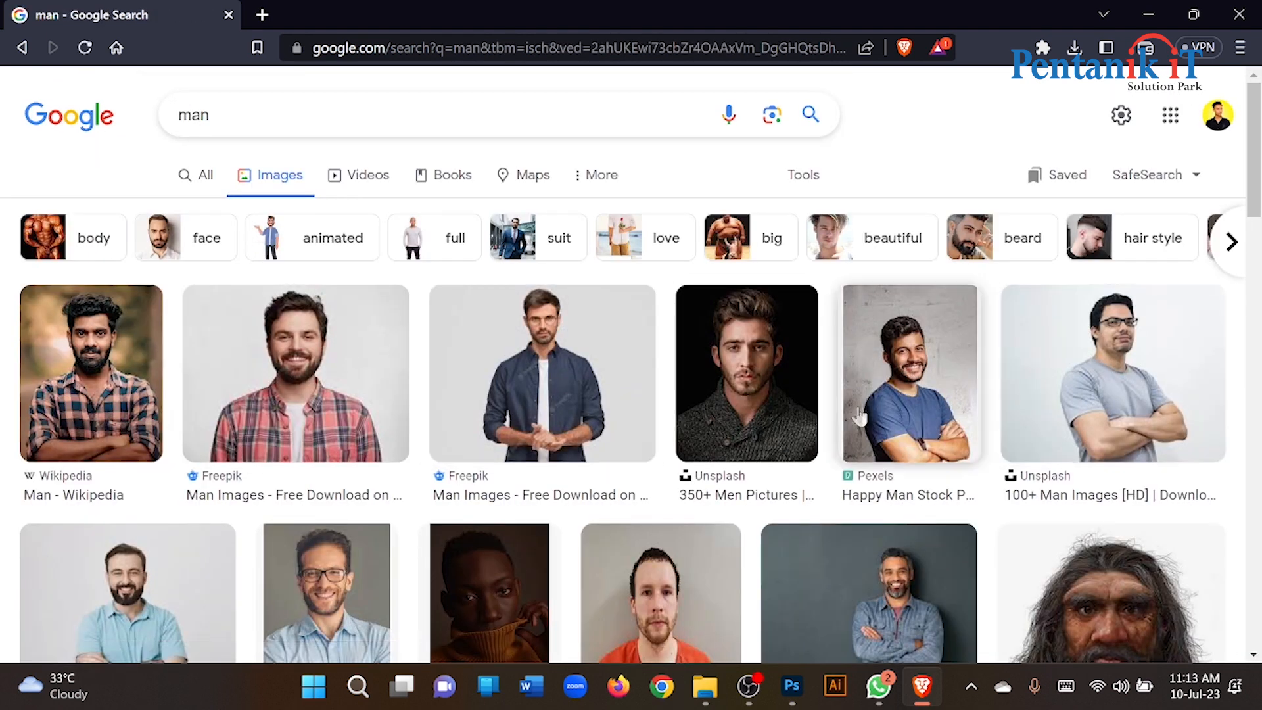
pyautogui.scroll(-10, 200, 300)
pyautogui.scroll(-4, 197, 299)
pyautogui.scroll(2, 964, 498)
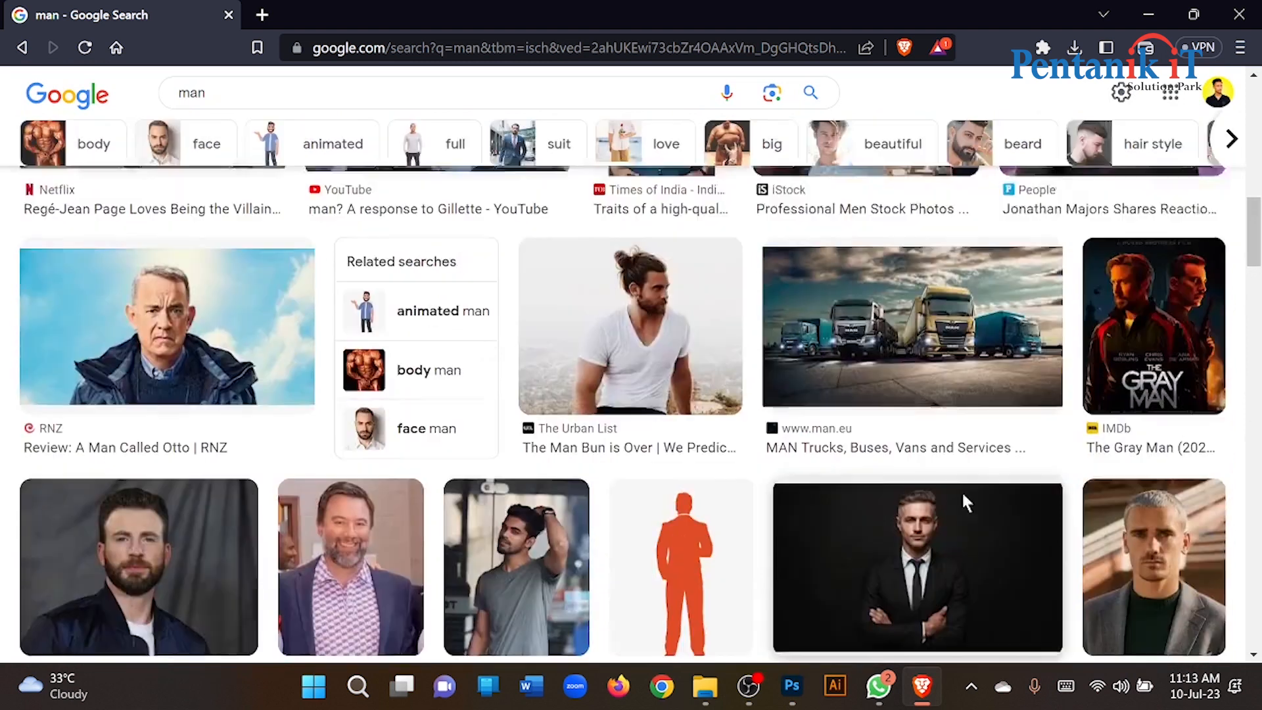
pyautogui.scroll(-3, 629, 434)
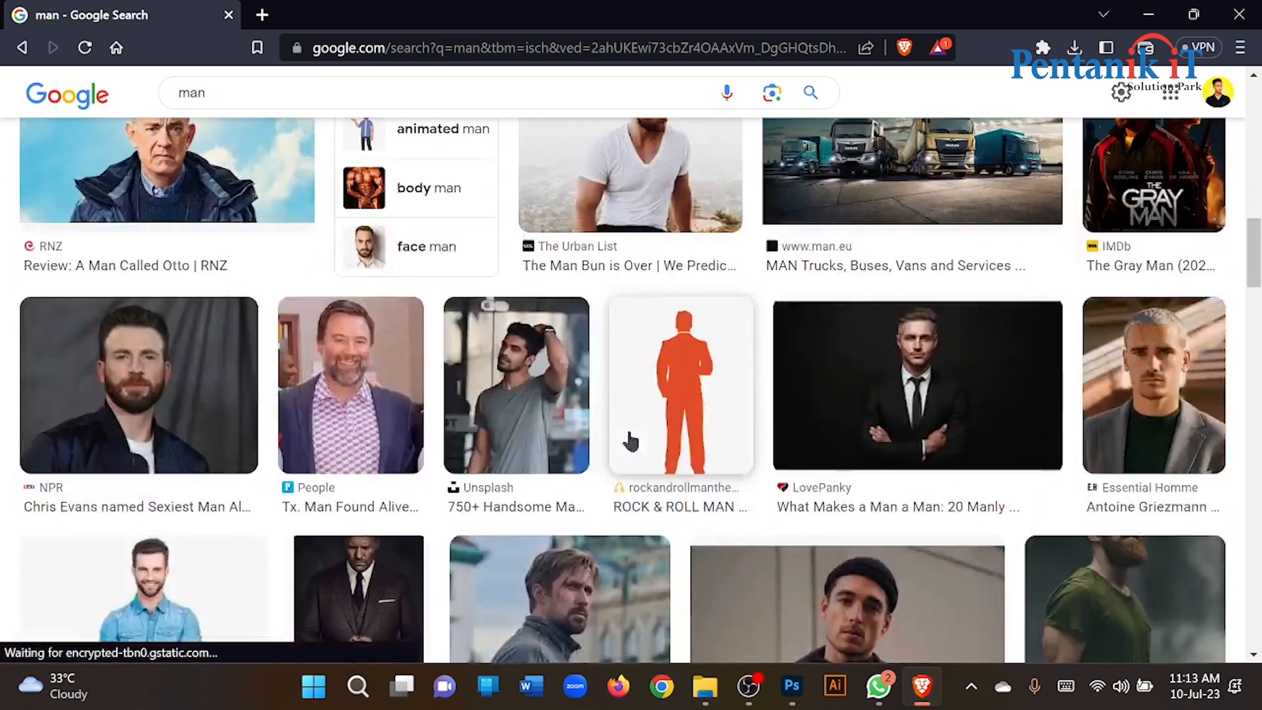
# Step: Copy the People photo of the smiling bearded man in a navy blazer and paste it into the Photoshop document
pyautogui.click(345, 386)
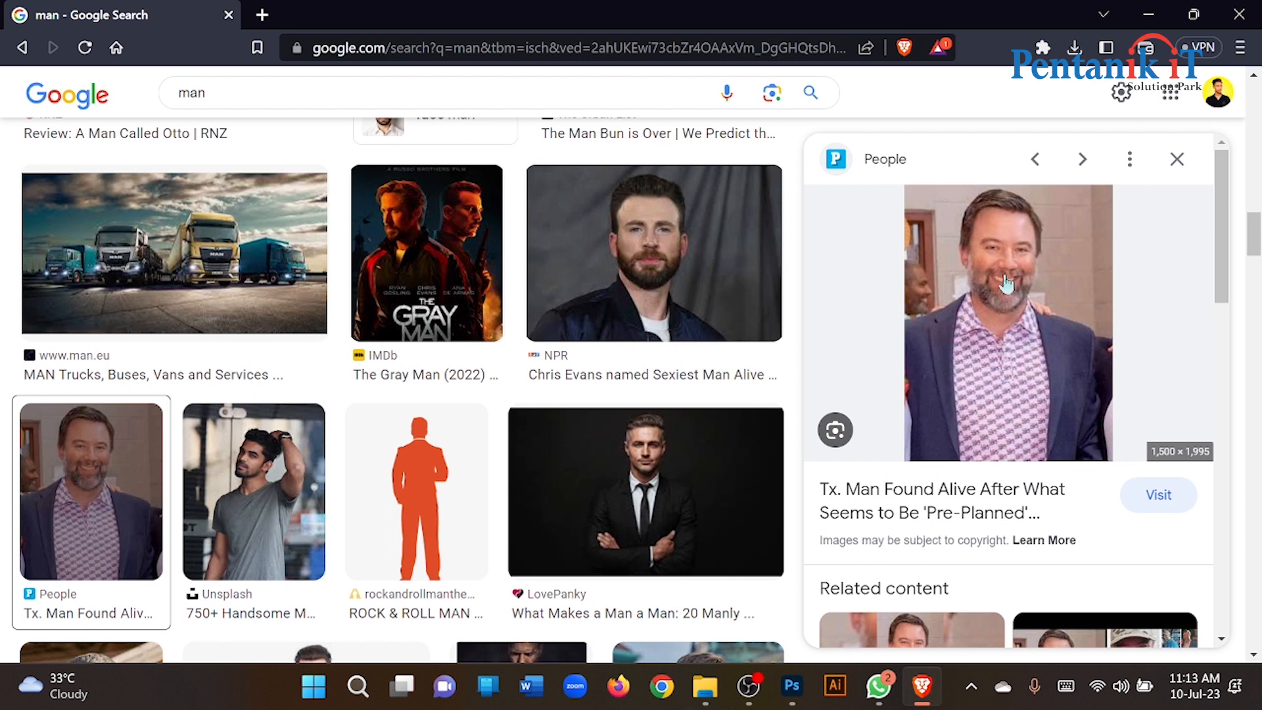
pyautogui.rightClick(1015, 247)
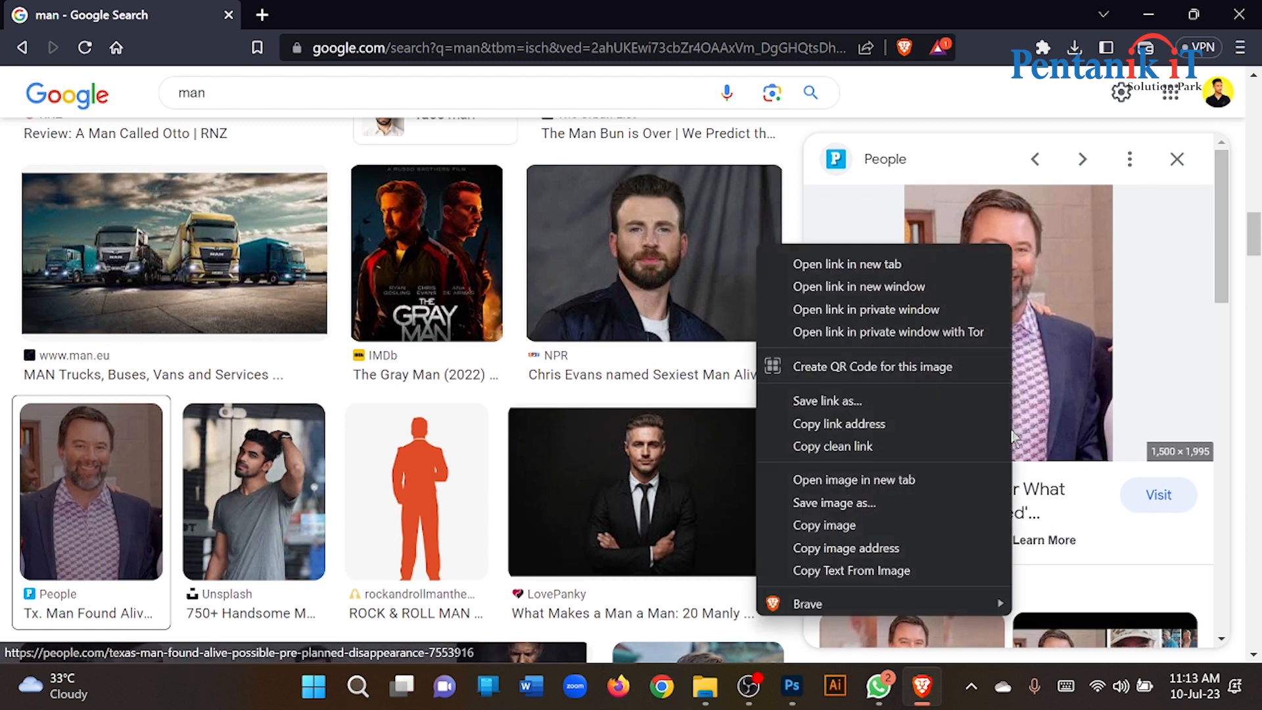
pyautogui.click(832, 524)
pyautogui.click(792, 687)
pyautogui.hotkey('ctrl', 'v')
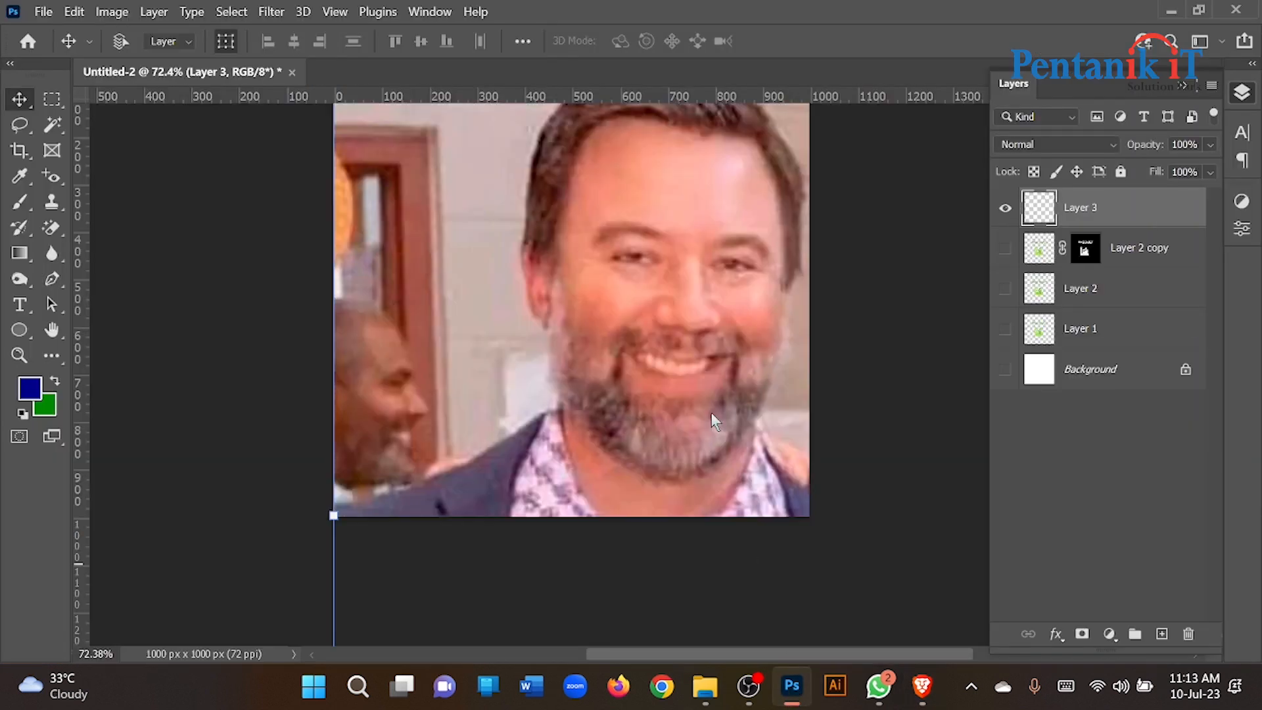
# Step: Scale the pasted portrait proportionally to 50.13% and position it at X 500 px, Y 500 px to fit the canvas height
pyautogui.scroll(-3, 543, 408)
pyautogui.scroll(-2, 543, 408)
pyautogui.moveTo(697, 582); pyautogui.dragTo(624, 480)
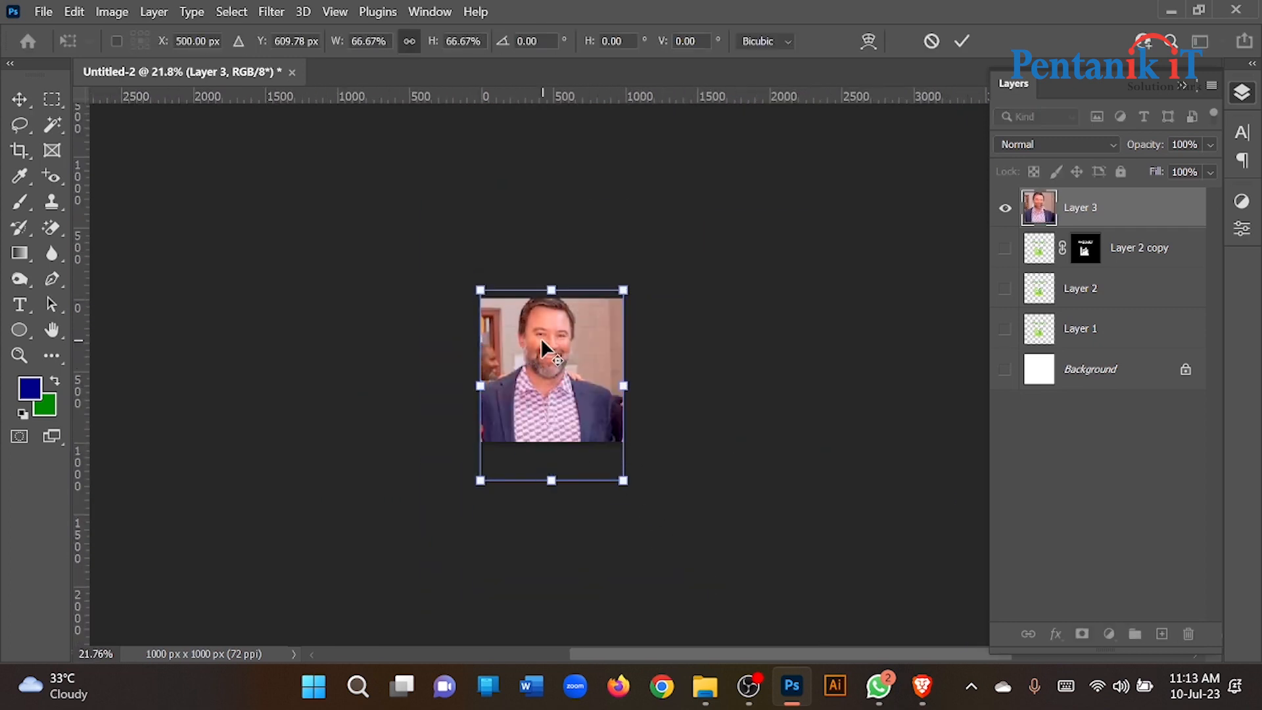
pyautogui.scroll(3, 541, 338)
pyautogui.moveTo(574, 338); pyautogui.dragTo(574, 352)
pyautogui.scroll(-2, 574, 445)
pyautogui.moveTo(561, 514); pyautogui.dragTo(560, 425)
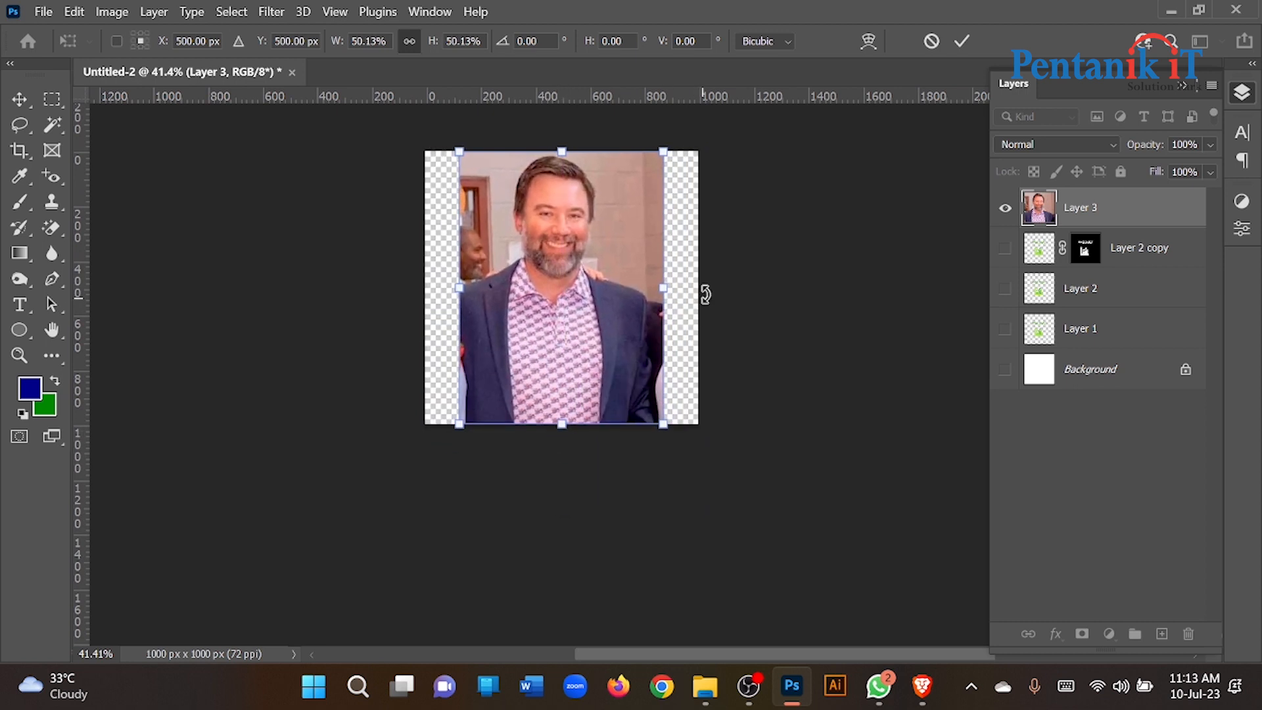
# Step: Stretch the portrait's width to 66.67% to span the canvas, apply the transform and deselect the layer
pyautogui.moveTo(670, 288); pyautogui.dragTo(698, 289)
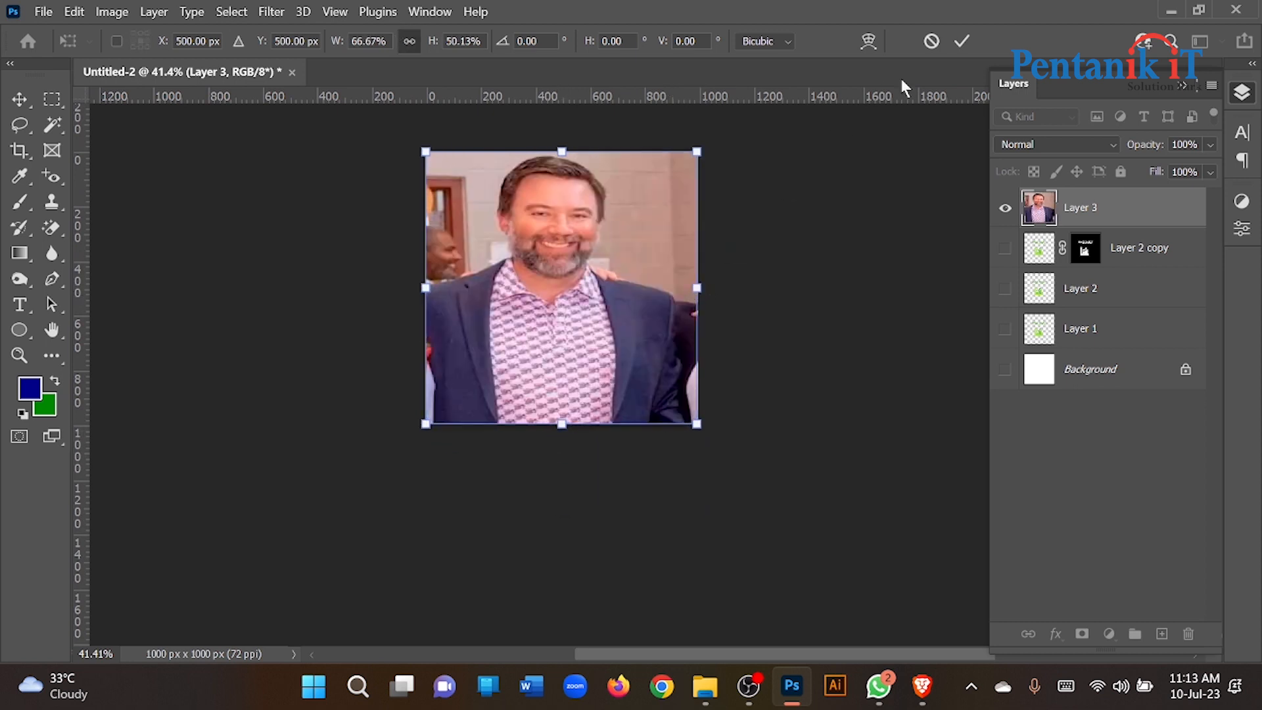
pyautogui.click(960, 44)
pyautogui.click(808, 221)
pyautogui.scroll(2, 506, 334)
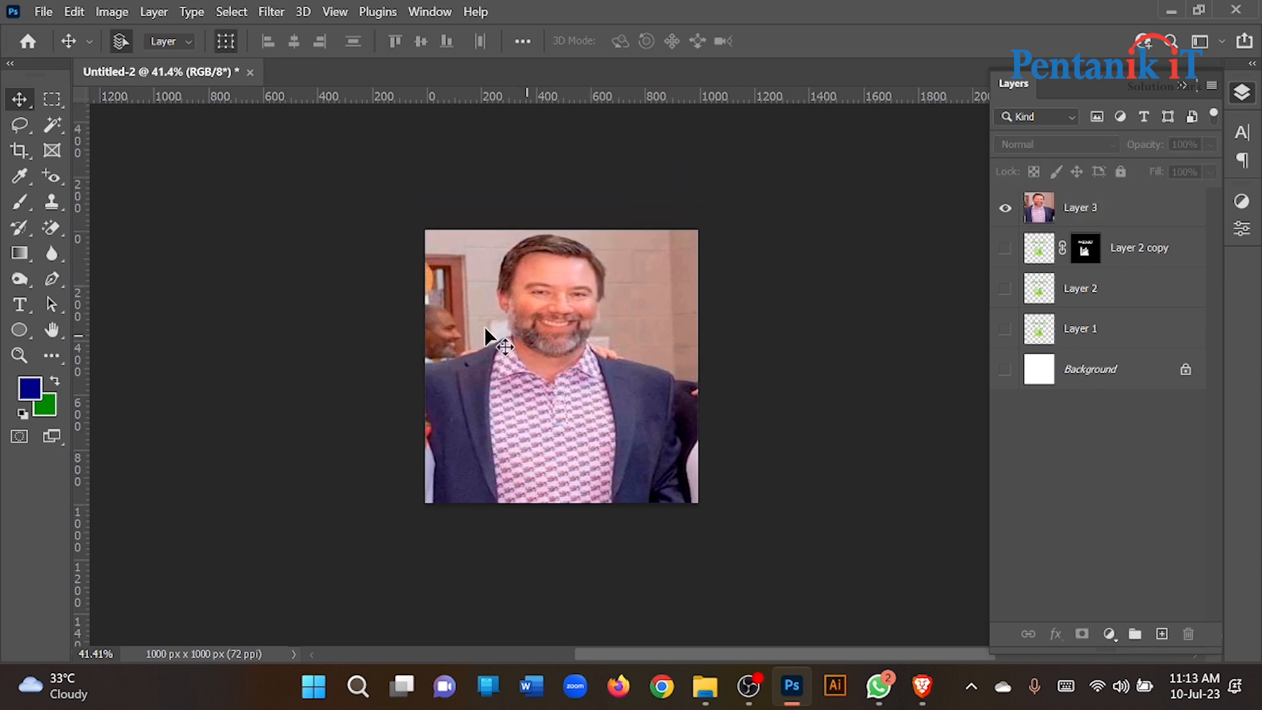
# Step: Try erasing the wall behind the man with the Magic Eraser at tolerance 32, and undo the erasures
pyautogui.scroll(3, 526, 315)
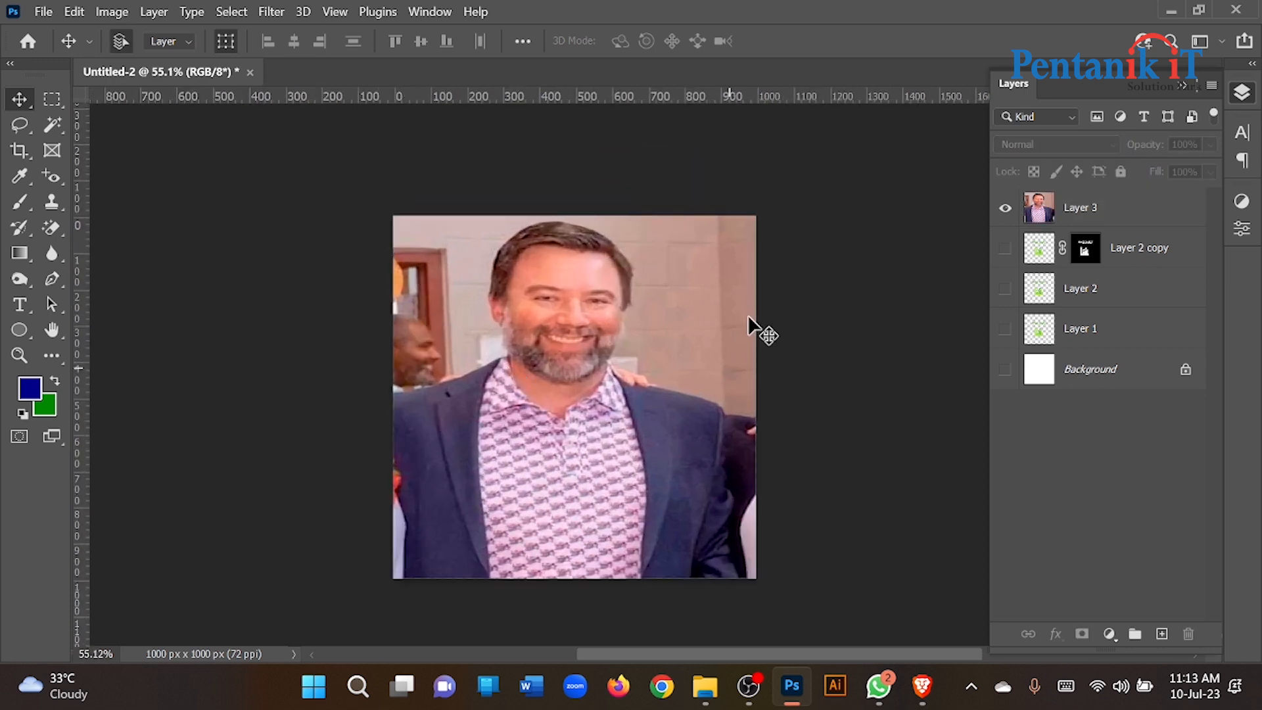
pyautogui.scroll(4, 712, 203)
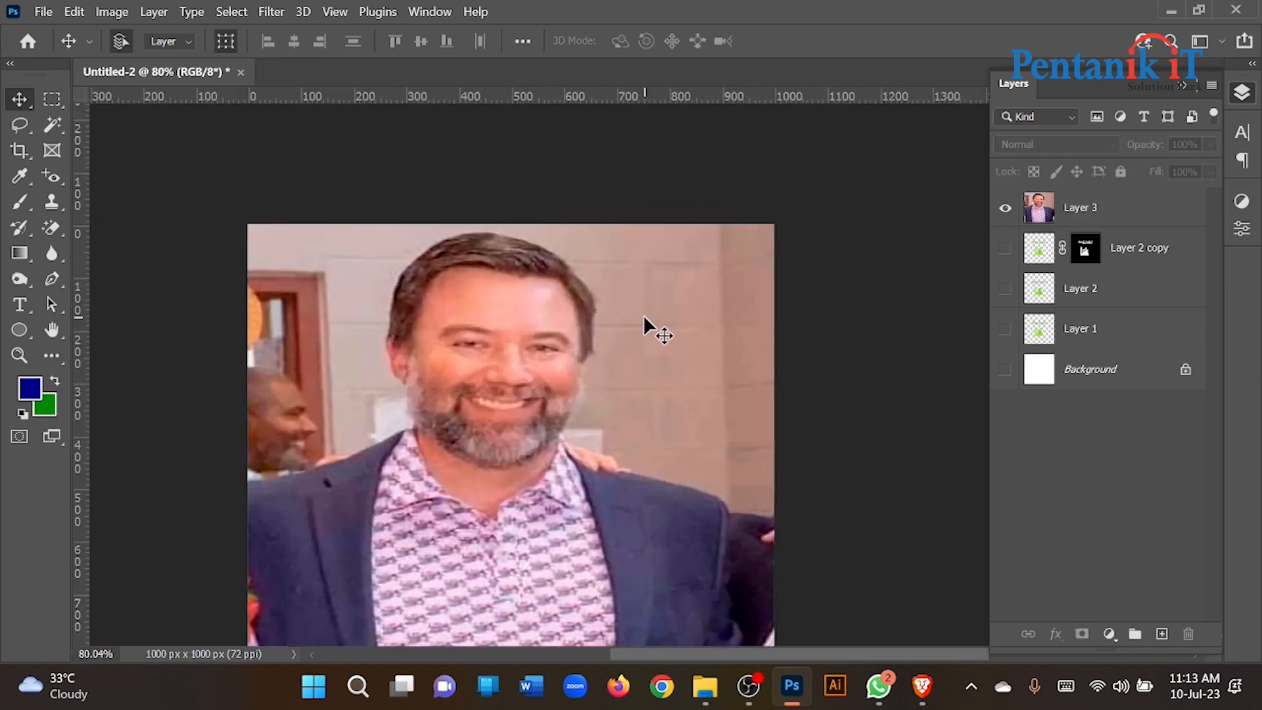
pyautogui.click(644, 325)
pyautogui.scroll(-2, 641, 315)
pyautogui.rightClick(58, 227)
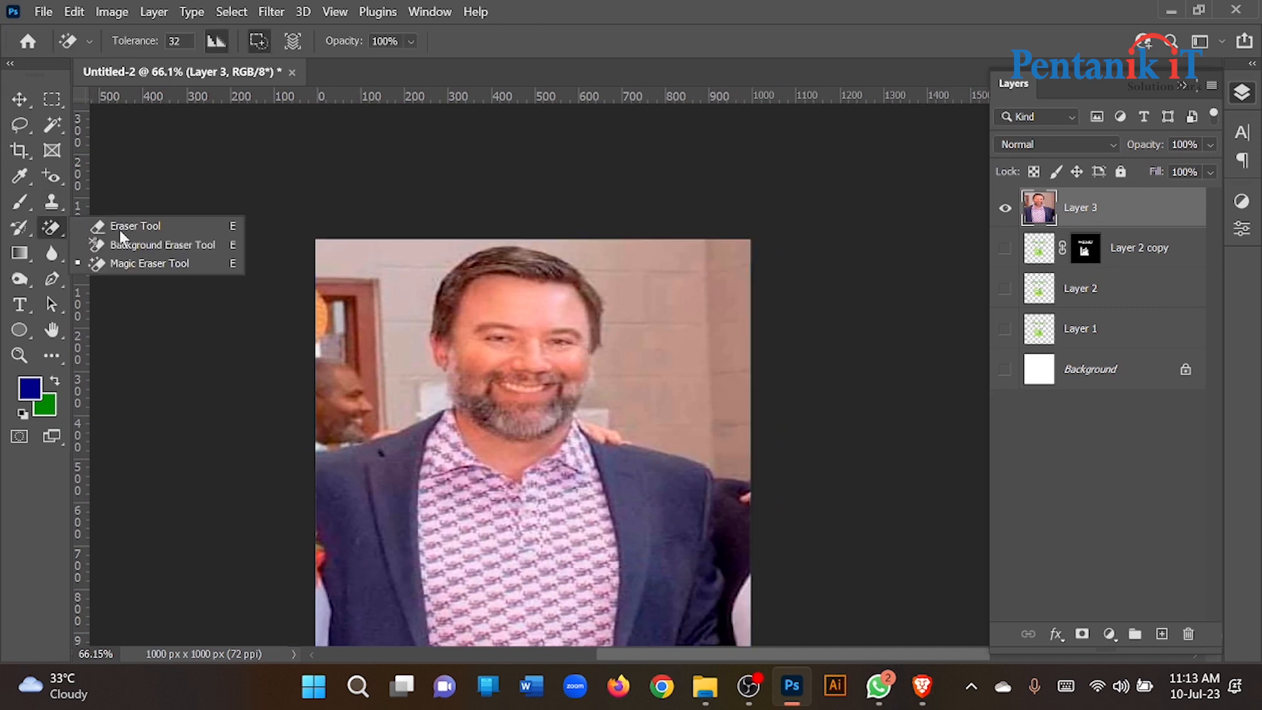
pyautogui.click(152, 263)
pyautogui.click(655, 343)
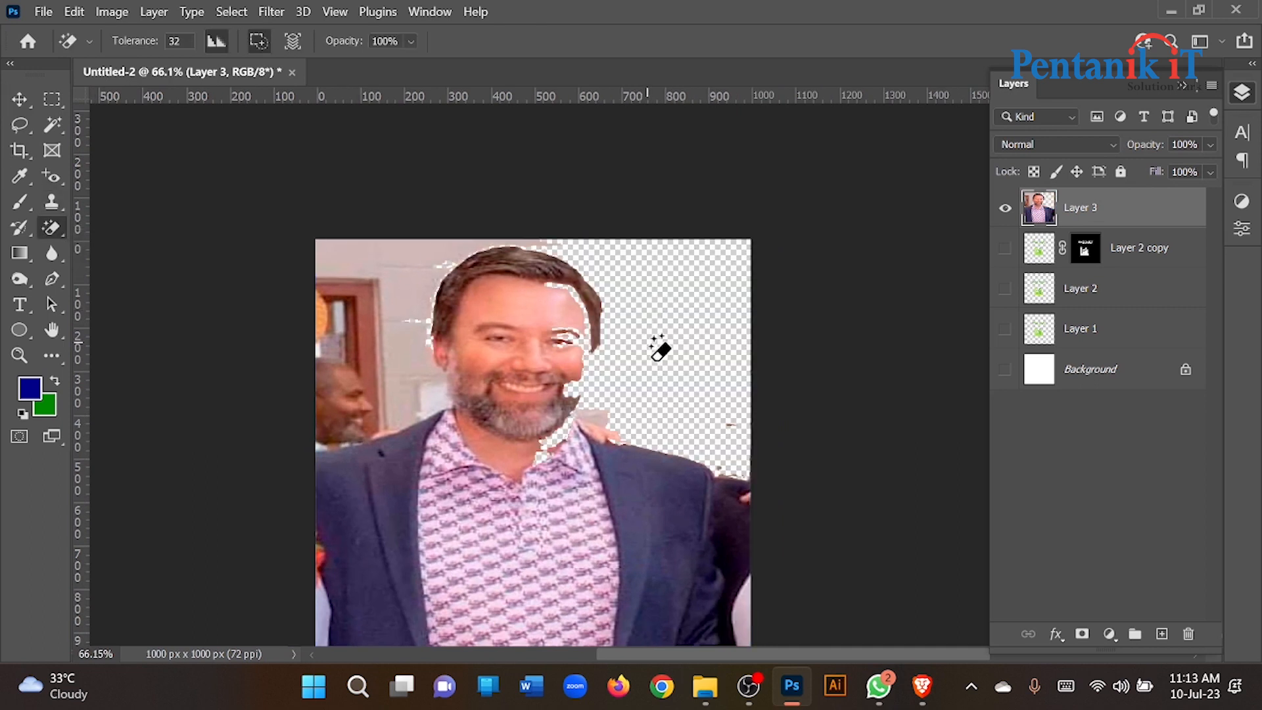
pyautogui.click(361, 289)
pyautogui.click(496, 318)
pyautogui.hotkey('ctrl', 'z')
pyautogui.hotkey('ctrl', 'z')
pyautogui.hotkey('ctrl', 'z')
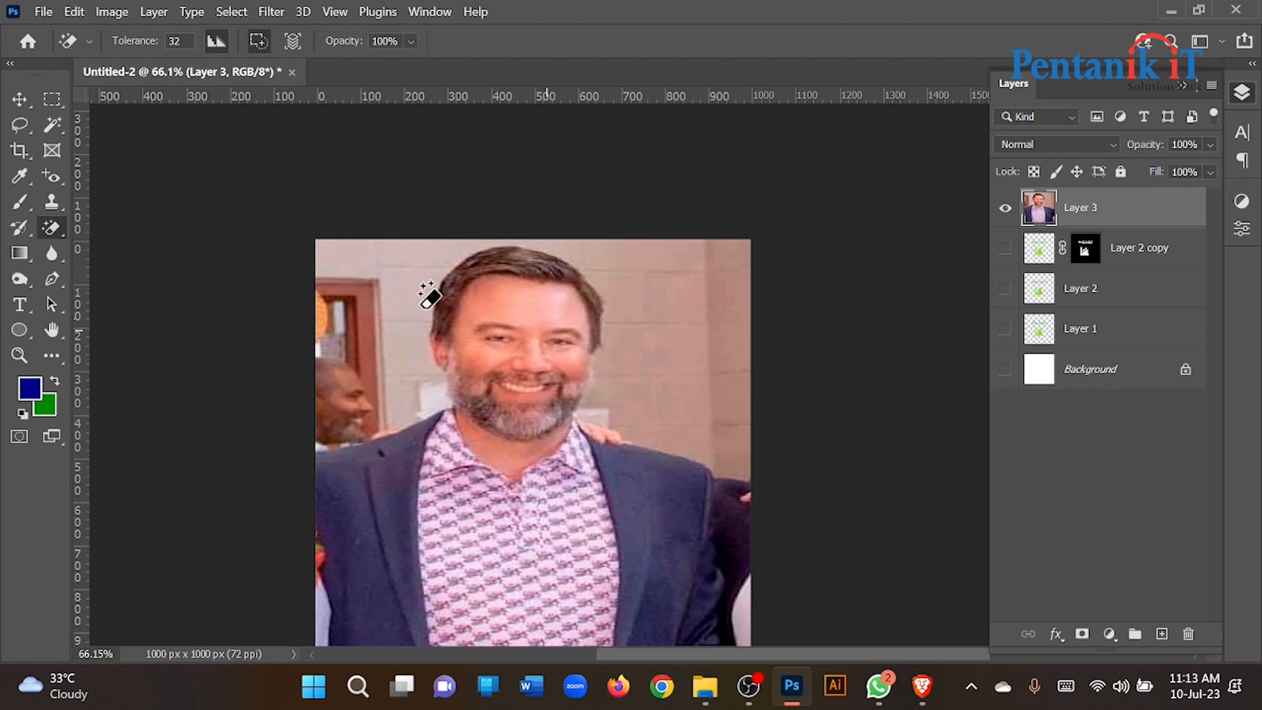
# Step: Try selecting the man with the Object Selection tool in Rectangle mode around the whole photo, and clear the selection
pyautogui.rightClick(52, 125)
pyautogui.click(122, 121)
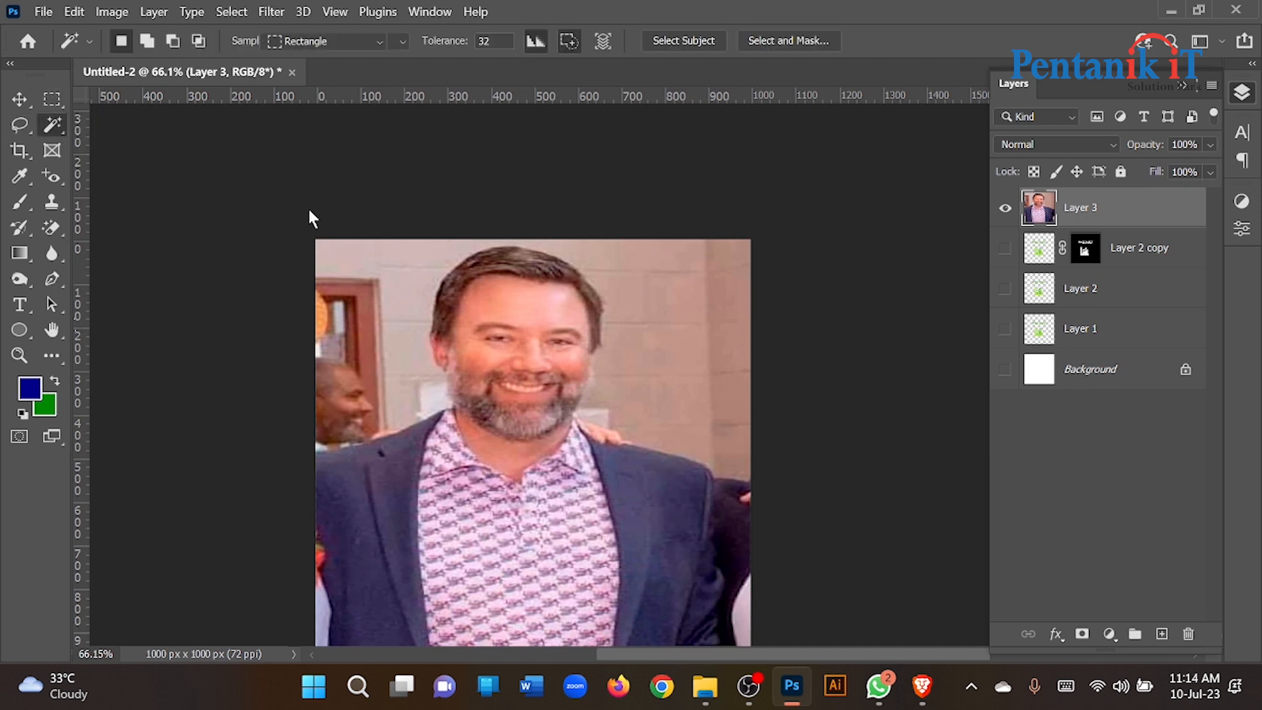
pyautogui.scroll(-2, 440, 237)
pyautogui.moveTo(382, 244); pyautogui.dragTo(710, 591)
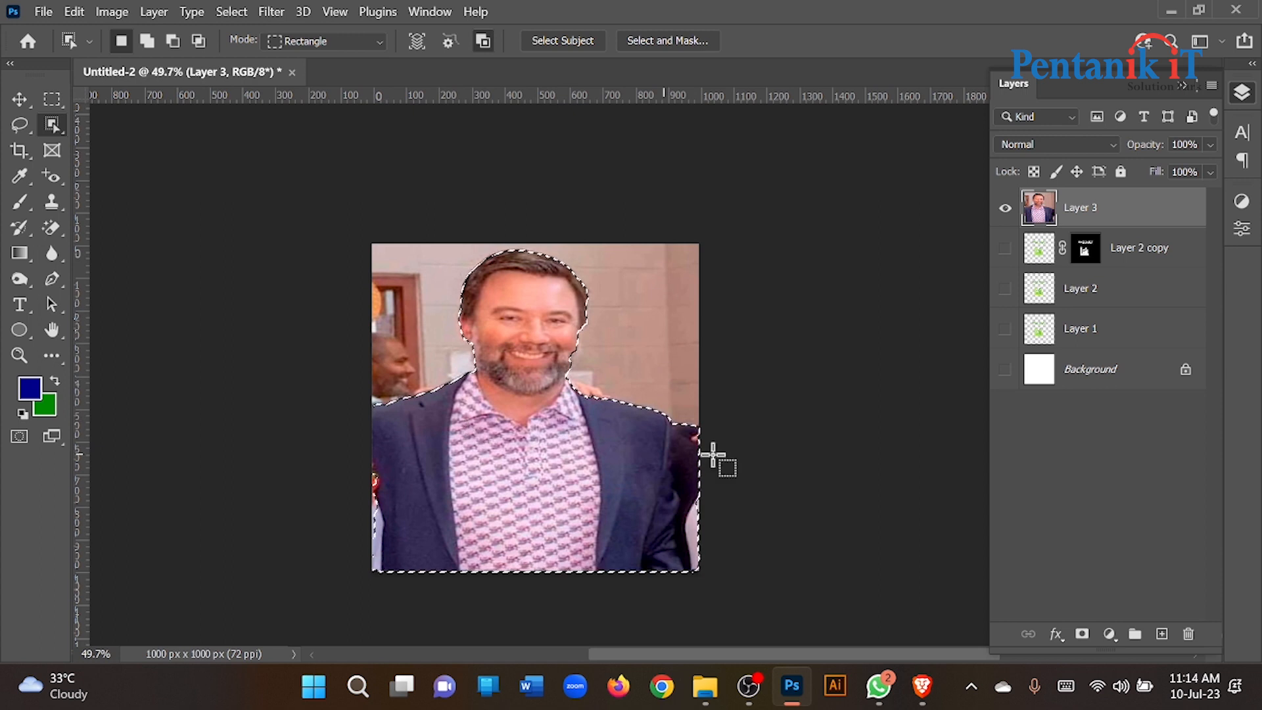
pyautogui.hotkey('ctrl', 'd')
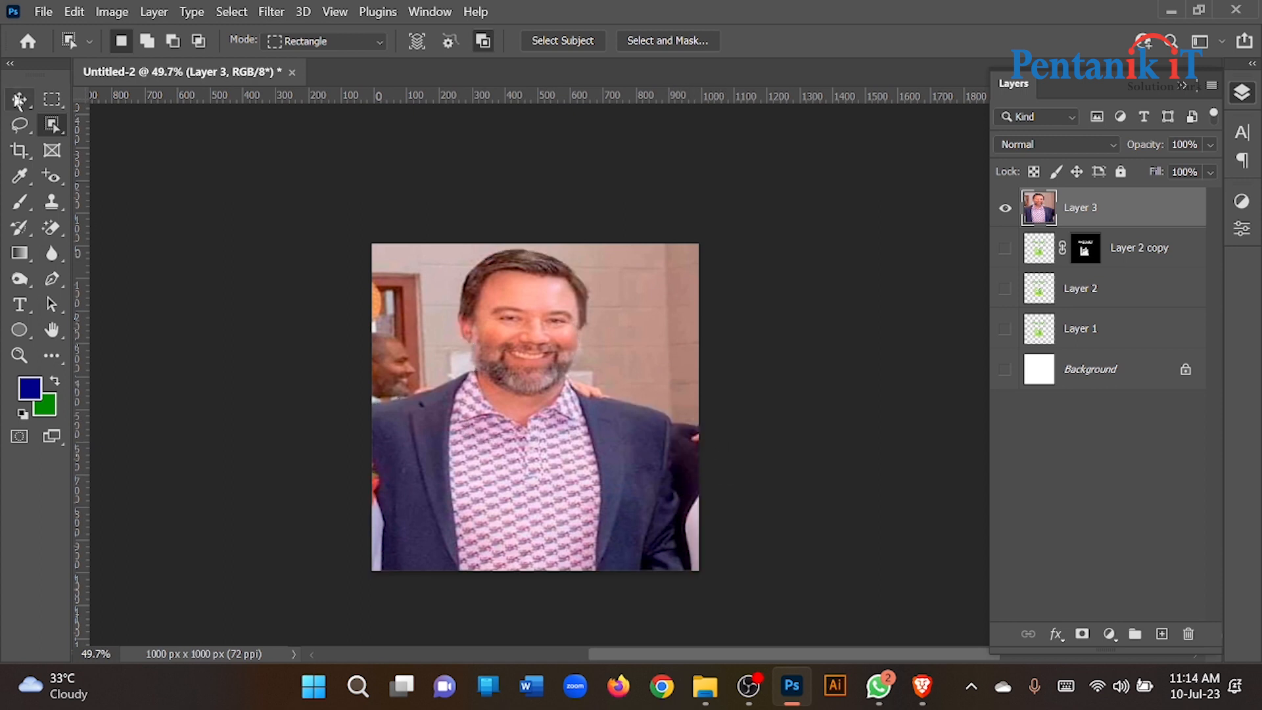
# Step: Delete the bearded-man portrait layer and copy the British GQ photo of the man in the grey jacket from Google Images
pyautogui.click(19, 100)
pyautogui.press('Delete')
pyautogui.click(922, 686)
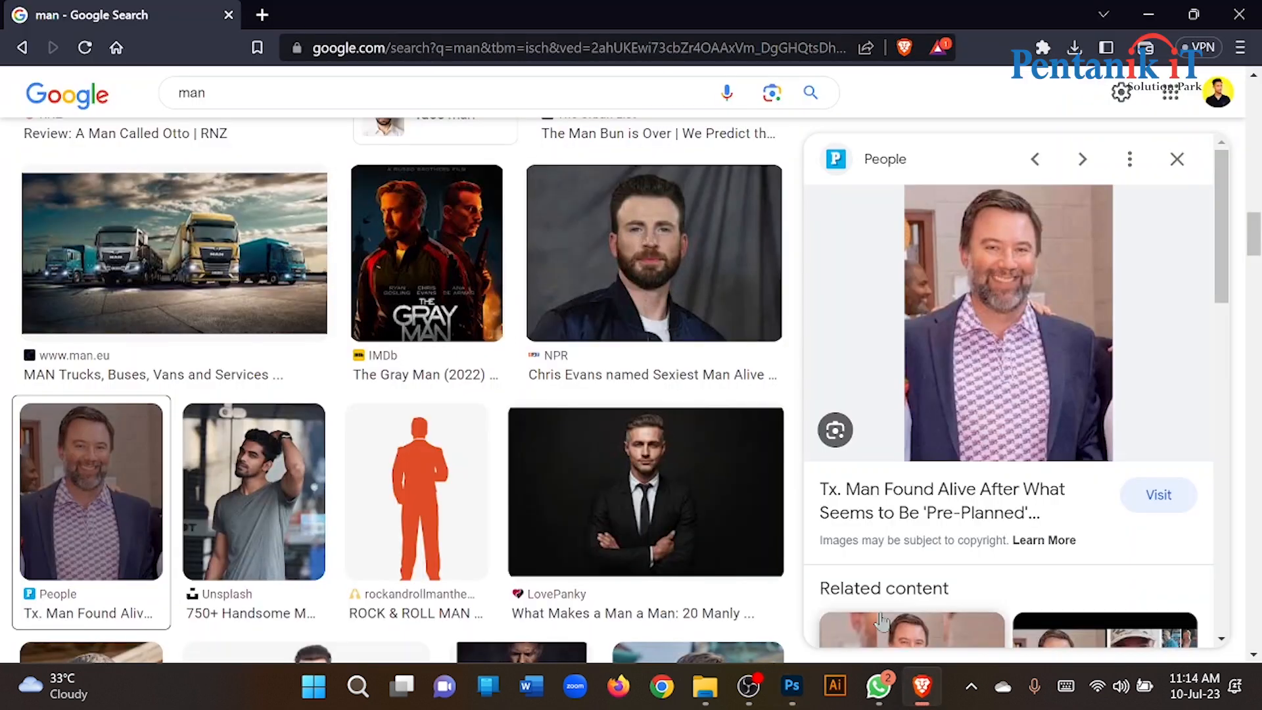
pyautogui.scroll(-7, 691, 357)
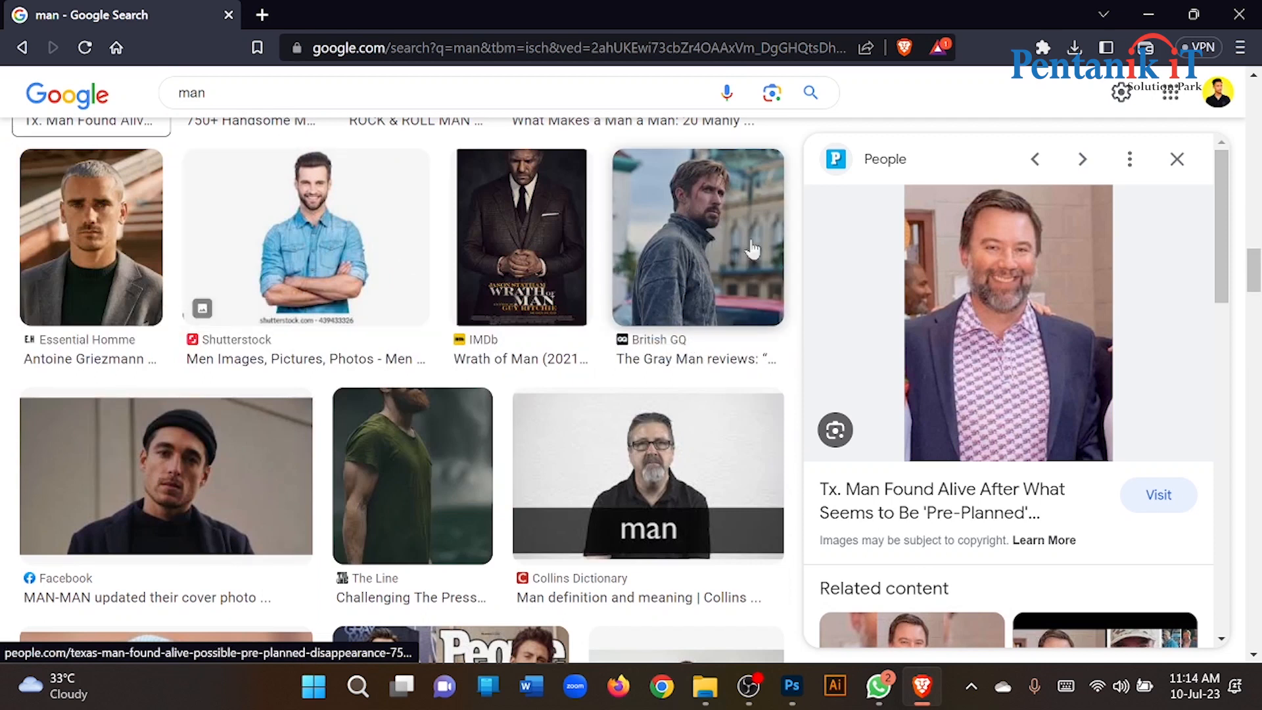
pyautogui.click(727, 273)
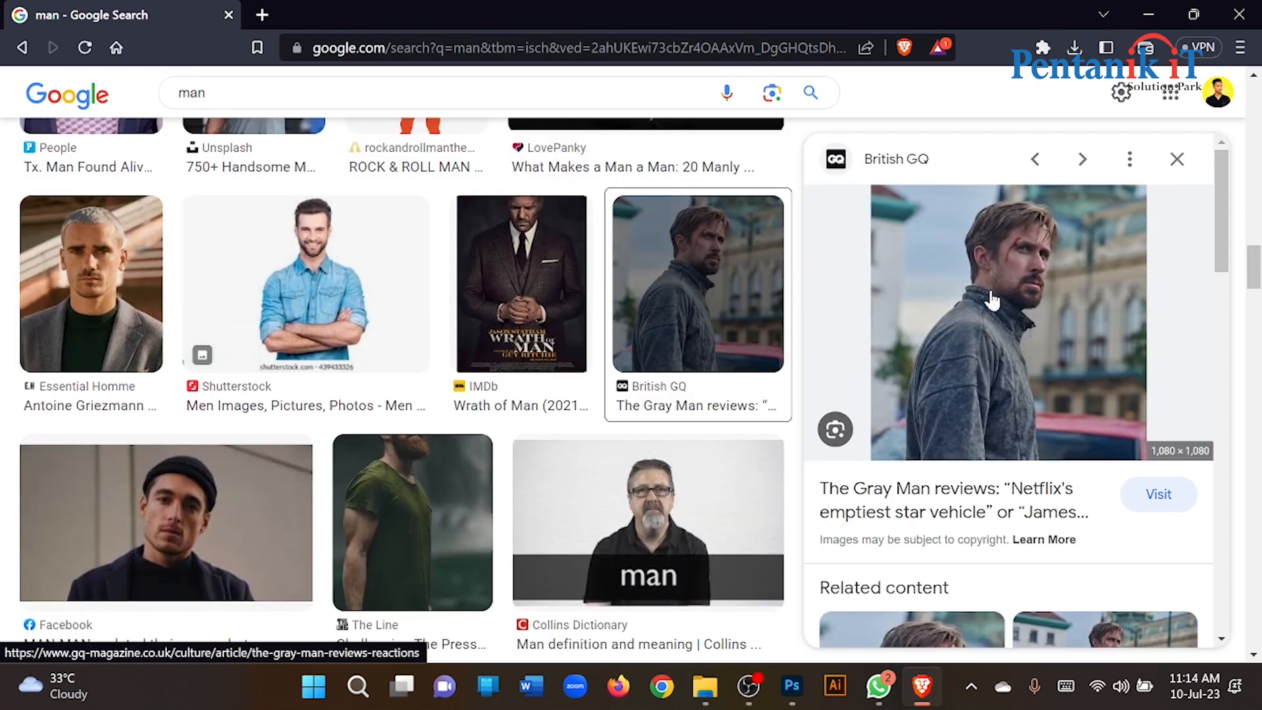
pyautogui.rightClick(993, 299)
pyautogui.click(816, 570)
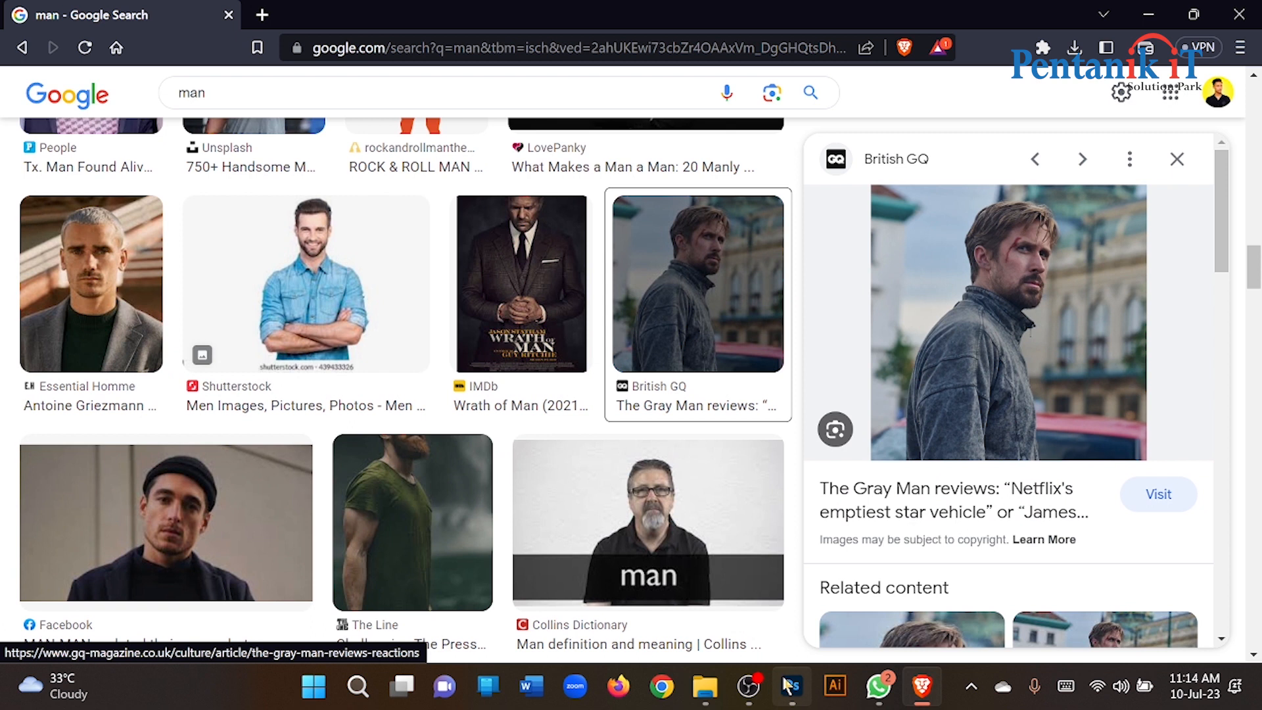
# Step: Paste the British GQ photo into the Photoshop document and scale it to fill the square canvas
pyautogui.click(786, 683)
pyautogui.hotkey('ctrl', 'v')
pyautogui.moveTo(556, 602); pyautogui.dragTo(552, 580)
pyautogui.moveTo(515, 469); pyautogui.dragTo(502, 469)
pyautogui.scroll(3, 507, 484)
pyautogui.press('Return')
pyautogui.scroll(-4, 477, 372)
pyautogui.scroll(4, 579, 304)
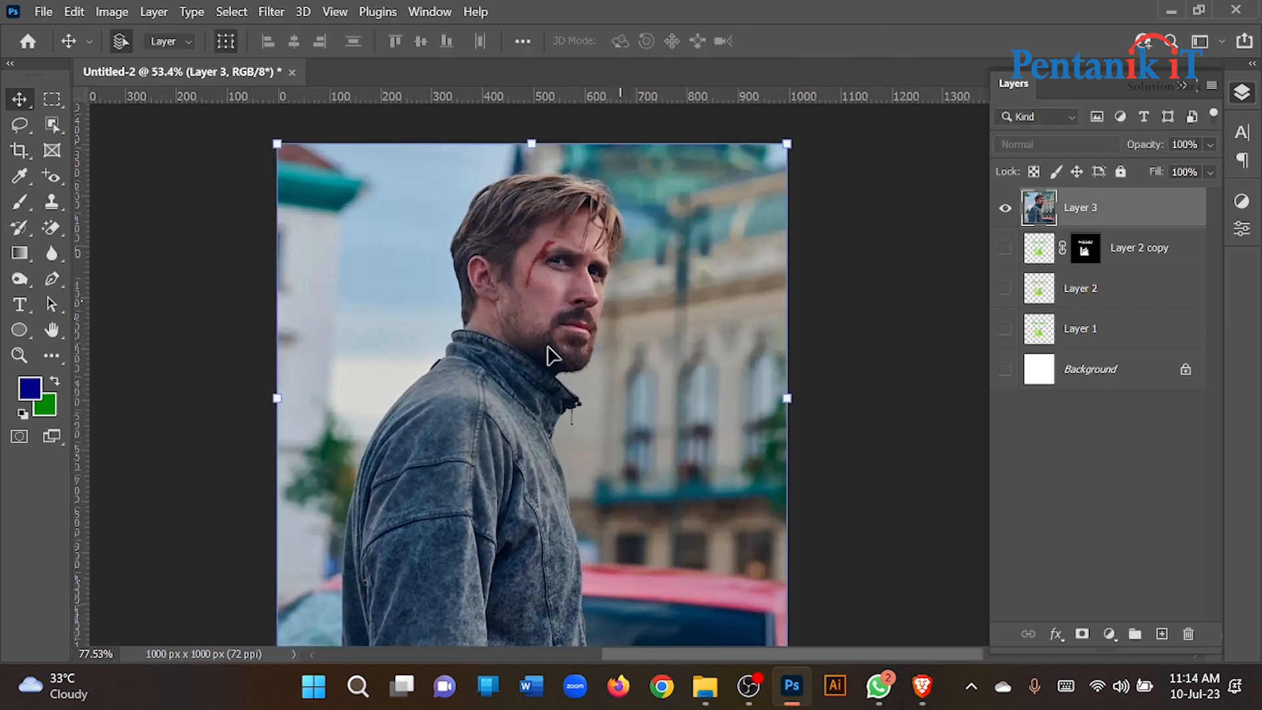
pyautogui.scroll(-1, 532, 294)
pyautogui.hscroll(1, 532, 294)
pyautogui.scroll(-1, 511, 338)
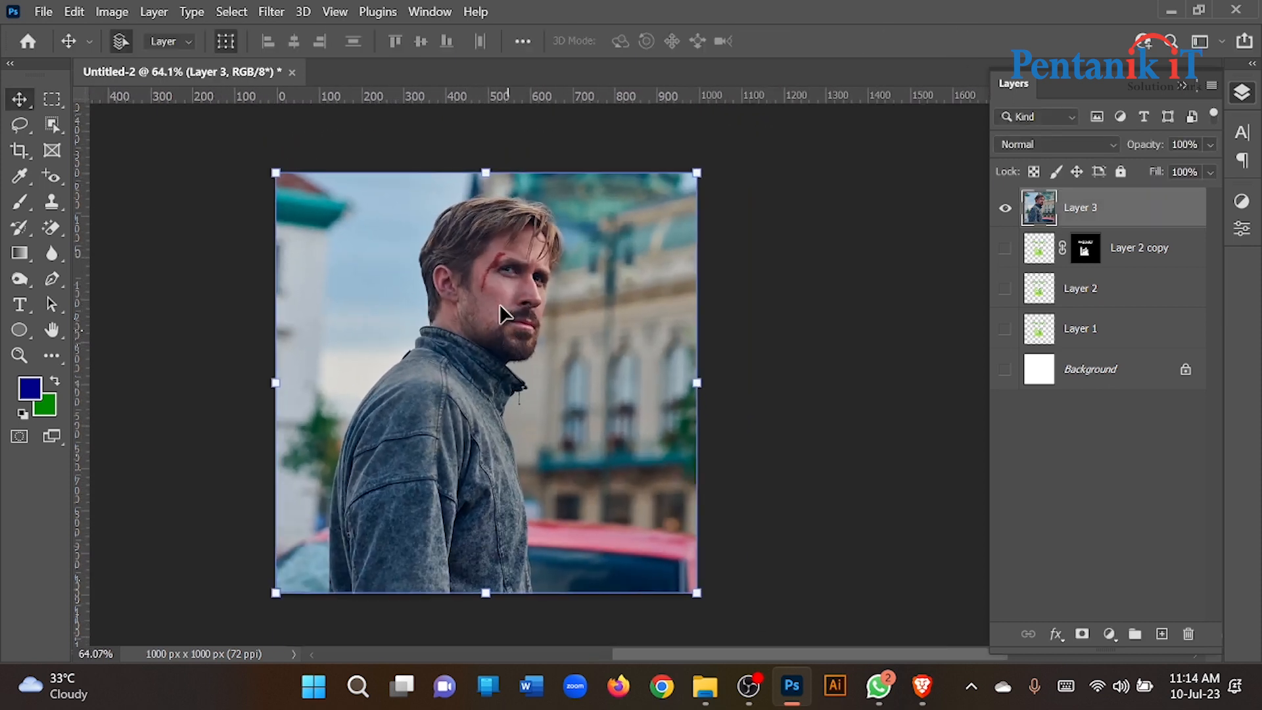
# Step: Select the man in the grey jacket with Select Subject and copy him to a new layer
pyautogui.click(232, 13)
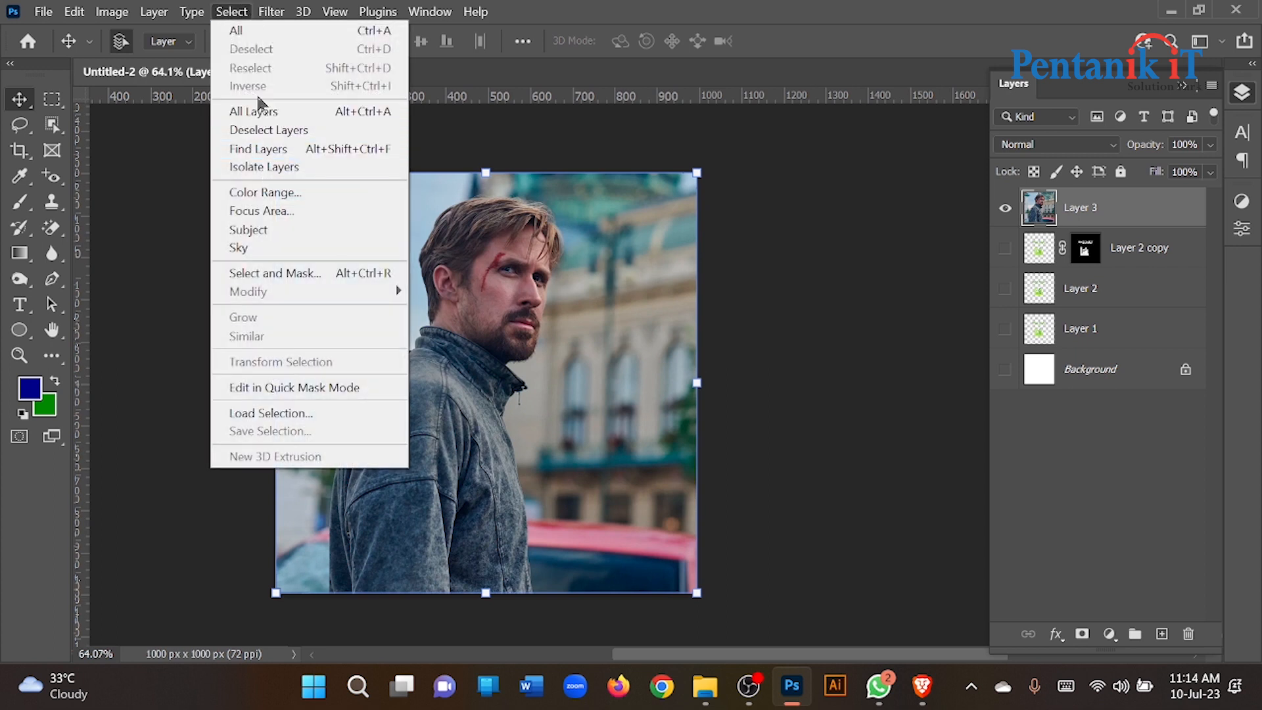
pyautogui.click(305, 235)
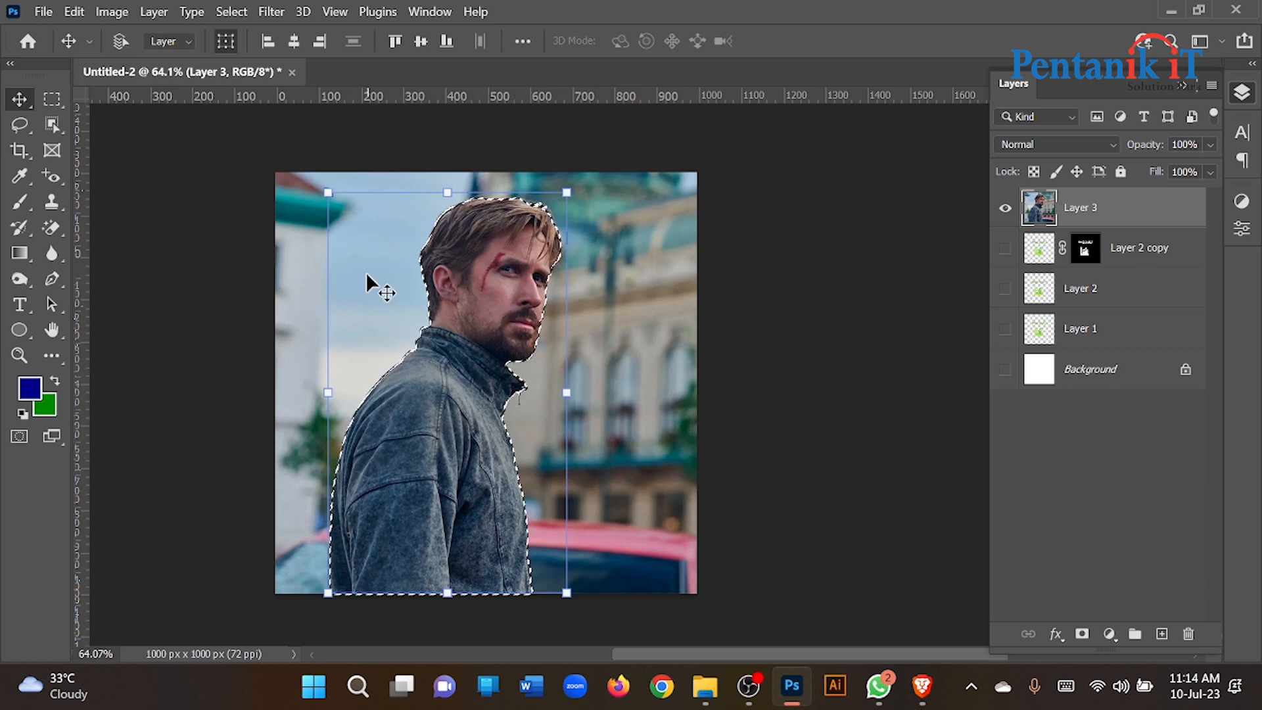
pyautogui.hotkey('ctrl', 'j')
# Step: Hide the full photo's layer and shift the man's cutout slightly rightwards on the canvas
pyautogui.click(1006, 248)
pyautogui.scroll(-2, 527, 294)
pyautogui.scroll(5, 515, 279)
pyautogui.scroll(-5, 512, 234)
pyautogui.moveTo(507, 267); pyautogui.dragTo(552, 280)
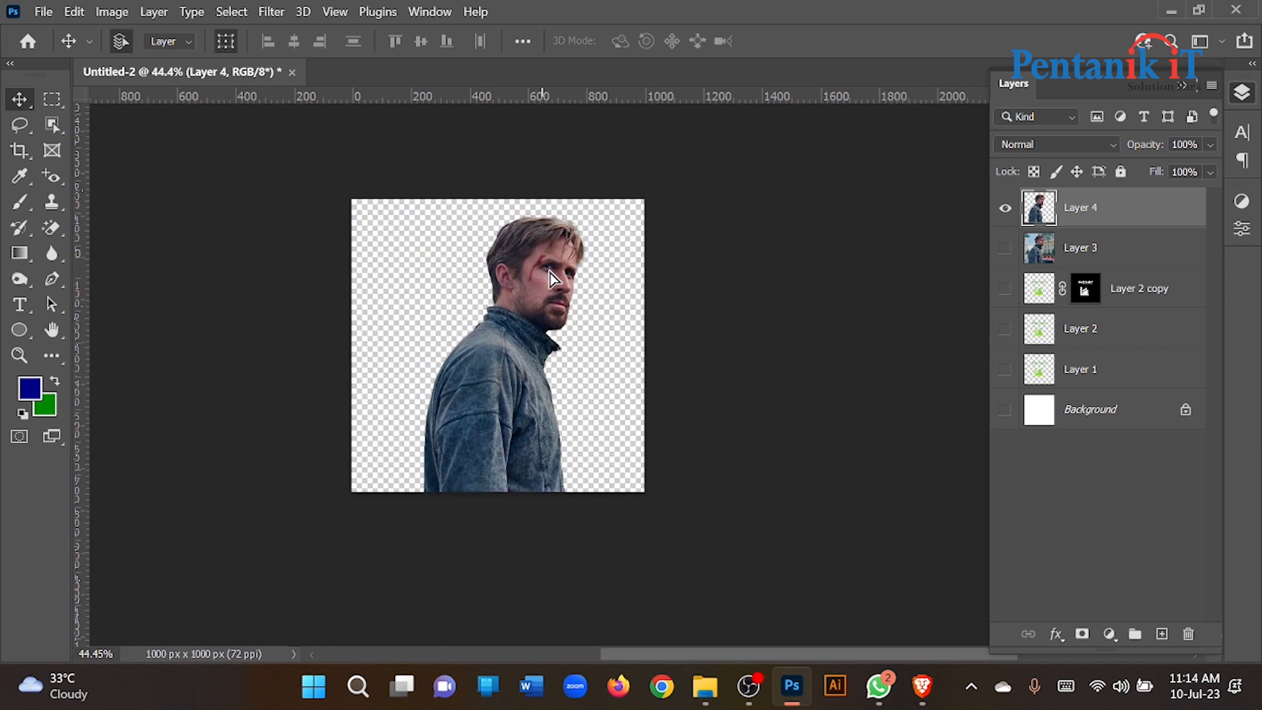
# Step: Undo the cutout's move, the hiding of the photo layer and the copy of the man
pyautogui.hotkey('ctrl', 'z')
pyautogui.press('z')
pyautogui.hotkey('ctrl', 'z')
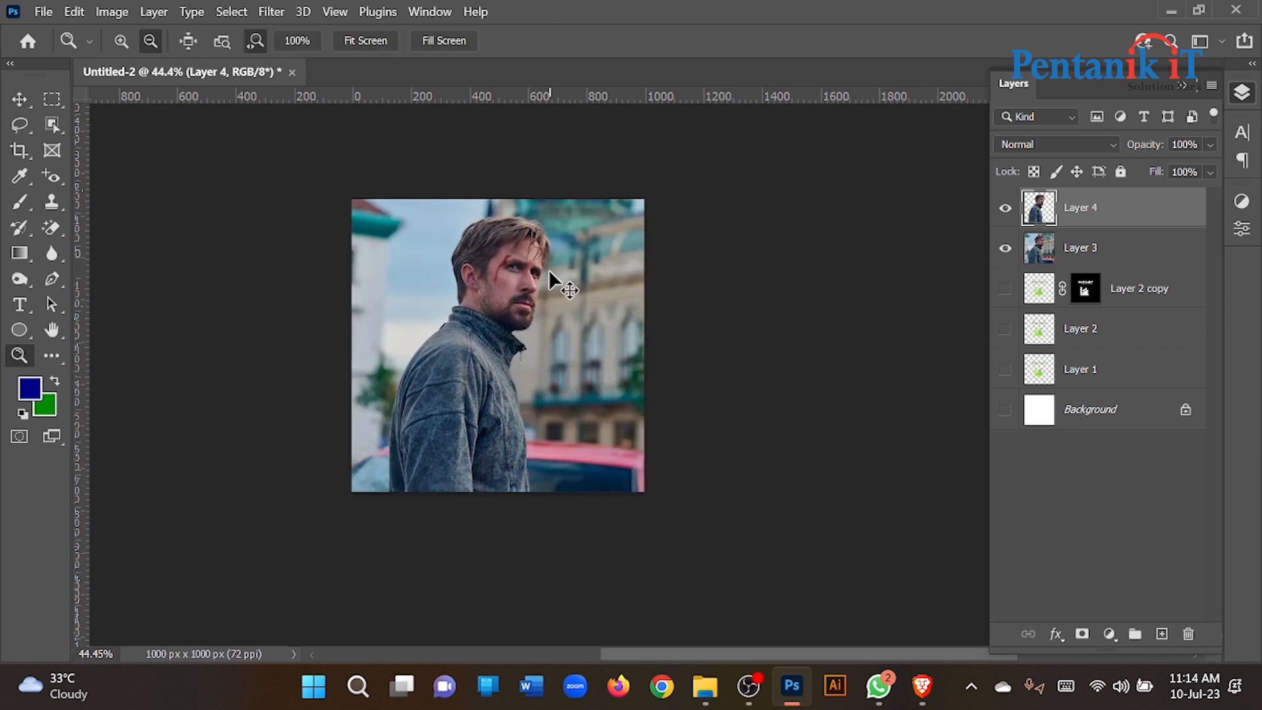
pyautogui.click(18, 99)
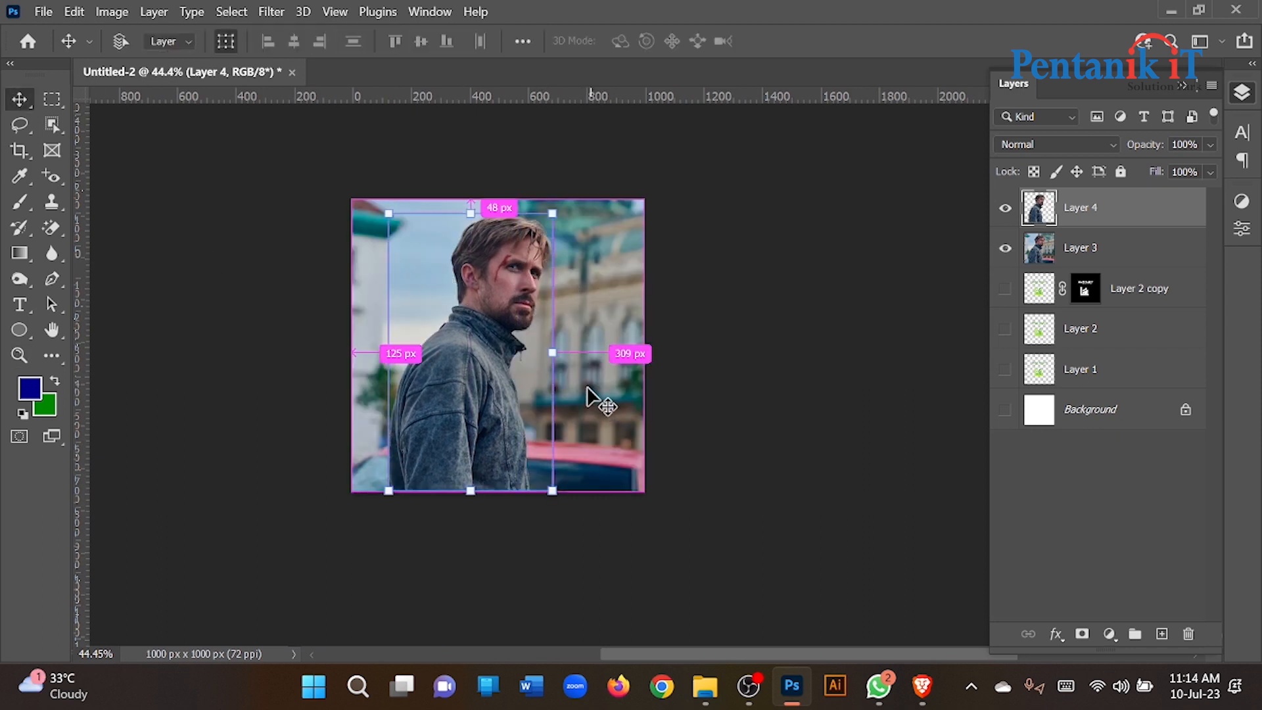
pyautogui.hotkey('ctrl', 'z')
# Step: Clear the subject selection and delete the layer with the grey-jacket photo
pyautogui.press('d')
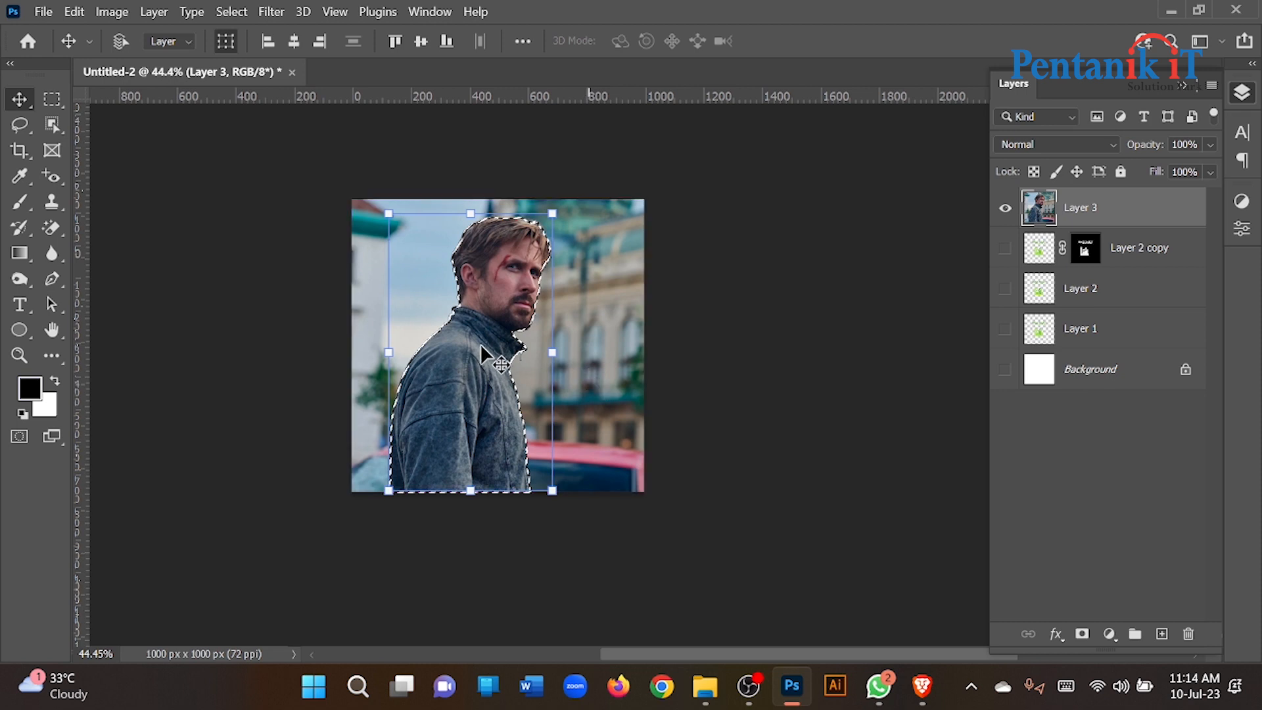
pyautogui.hscroll(-2, 495, 303)
pyautogui.hotkey('ctrl', 'd')
pyautogui.press('Delete')
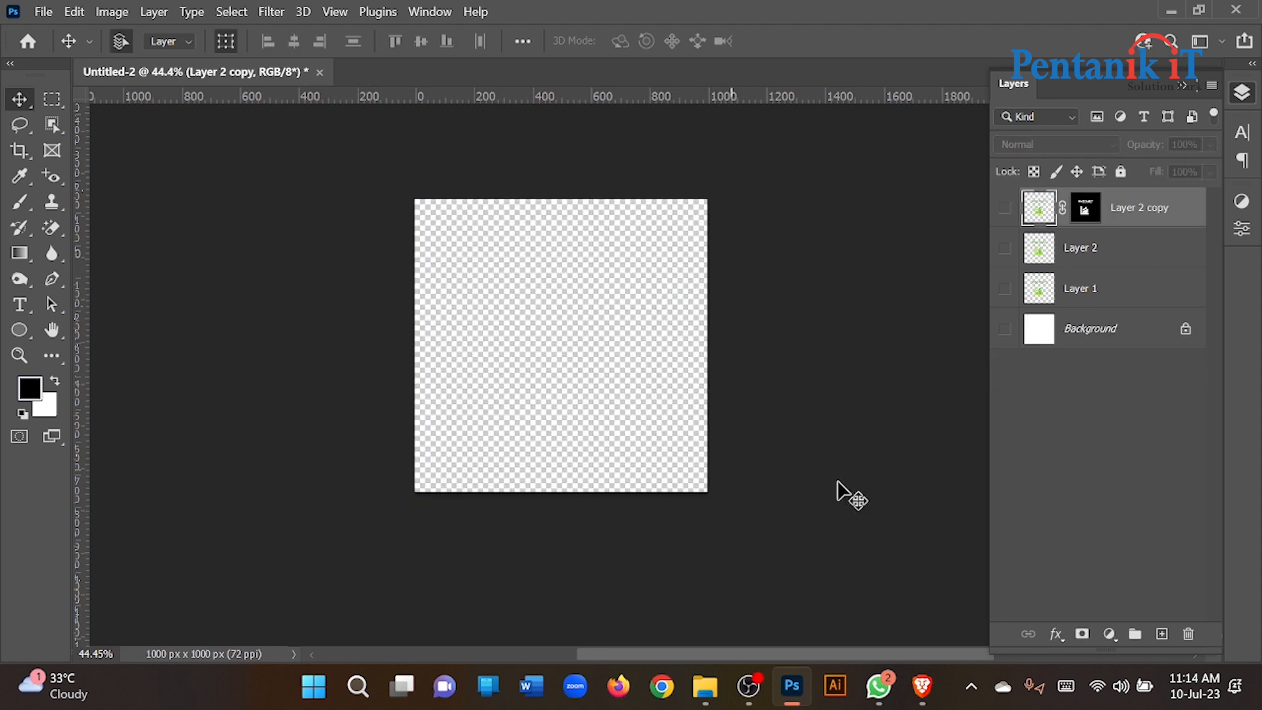
# Step: Switch to the browser, look further through the image results and search Google Images for "mans"
pyautogui.click(923, 685)
pyautogui.scroll(-3, 818, 385)
pyautogui.scroll(-8, 583, 374)
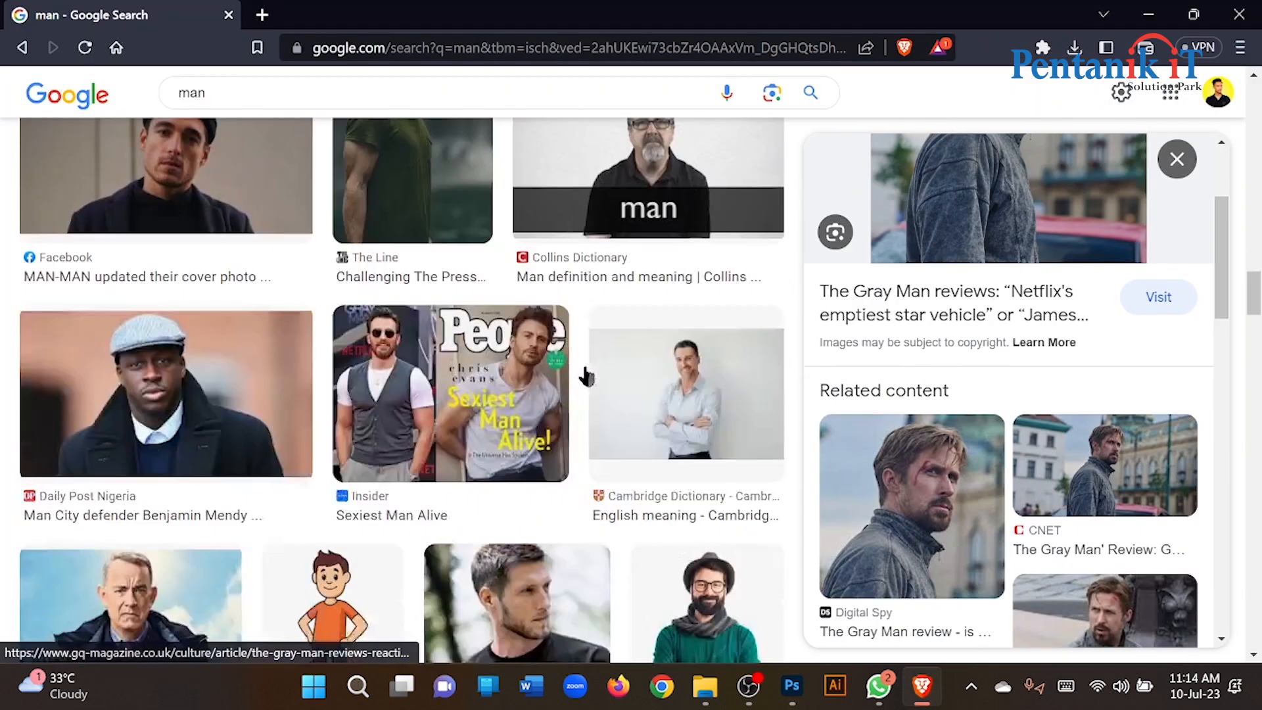
pyautogui.scroll(-10, 586, 376)
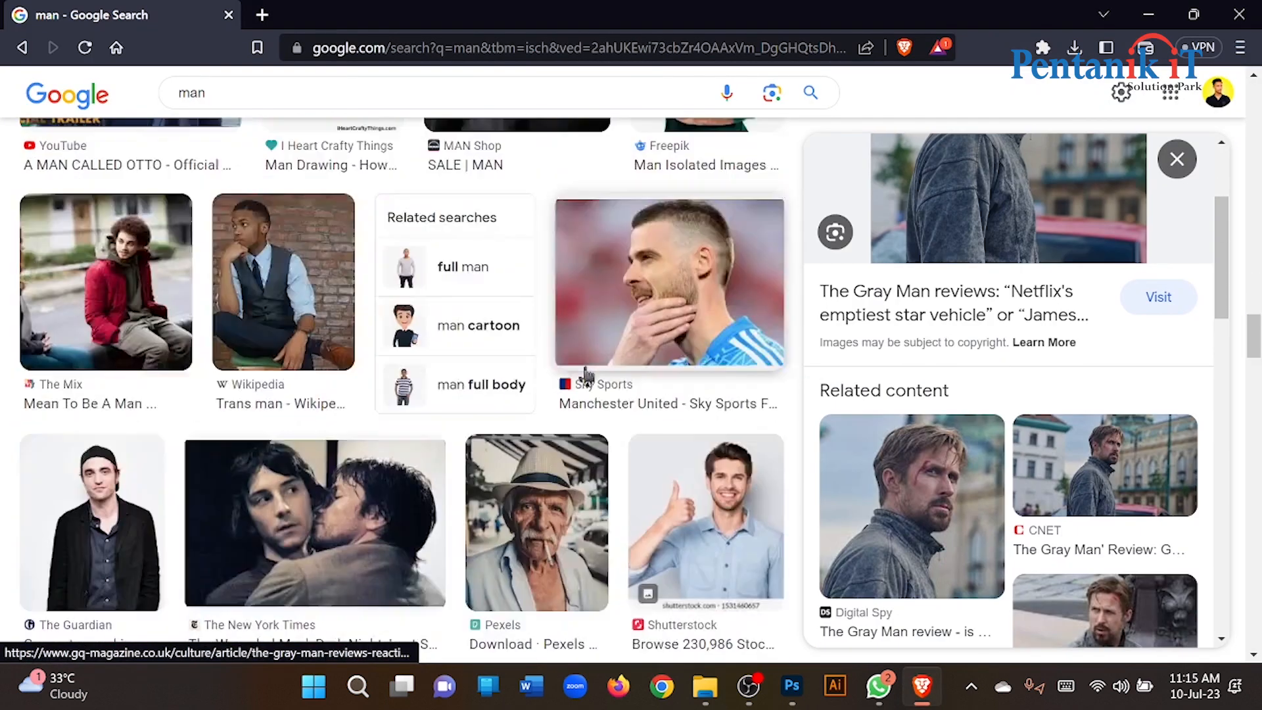
pyautogui.scroll(-20, 586, 376)
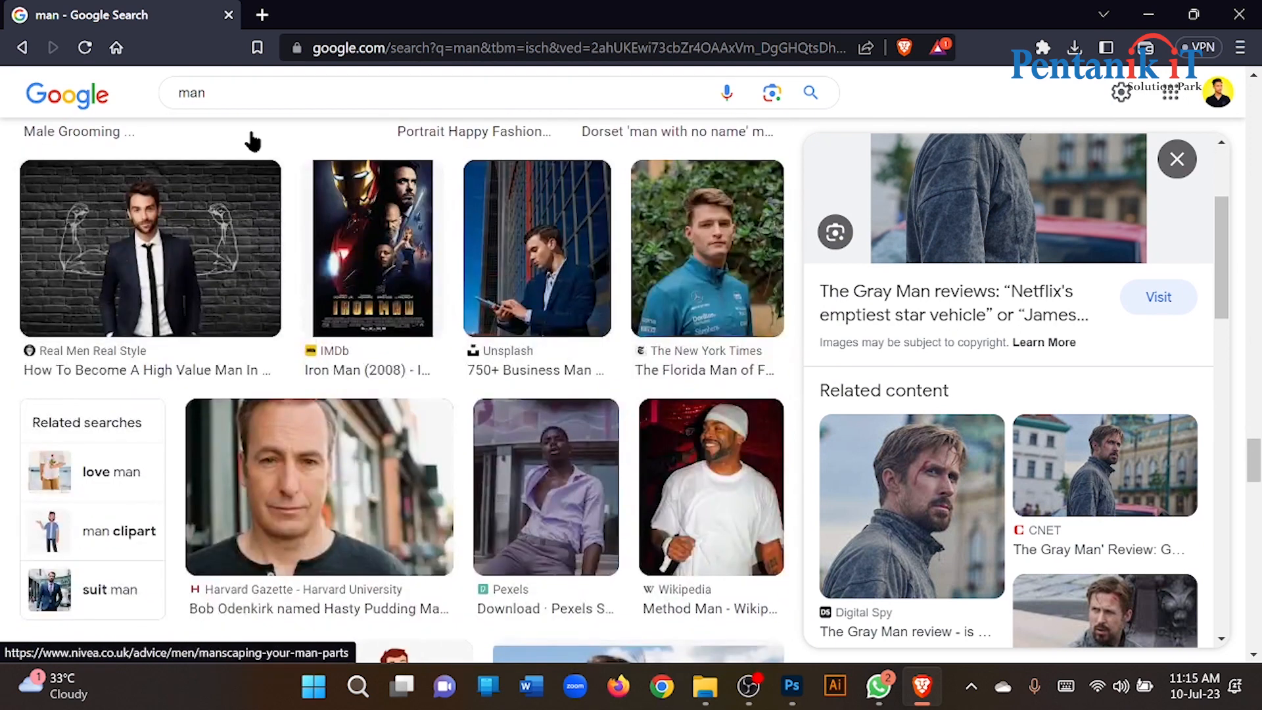
pyautogui.click(251, 90)
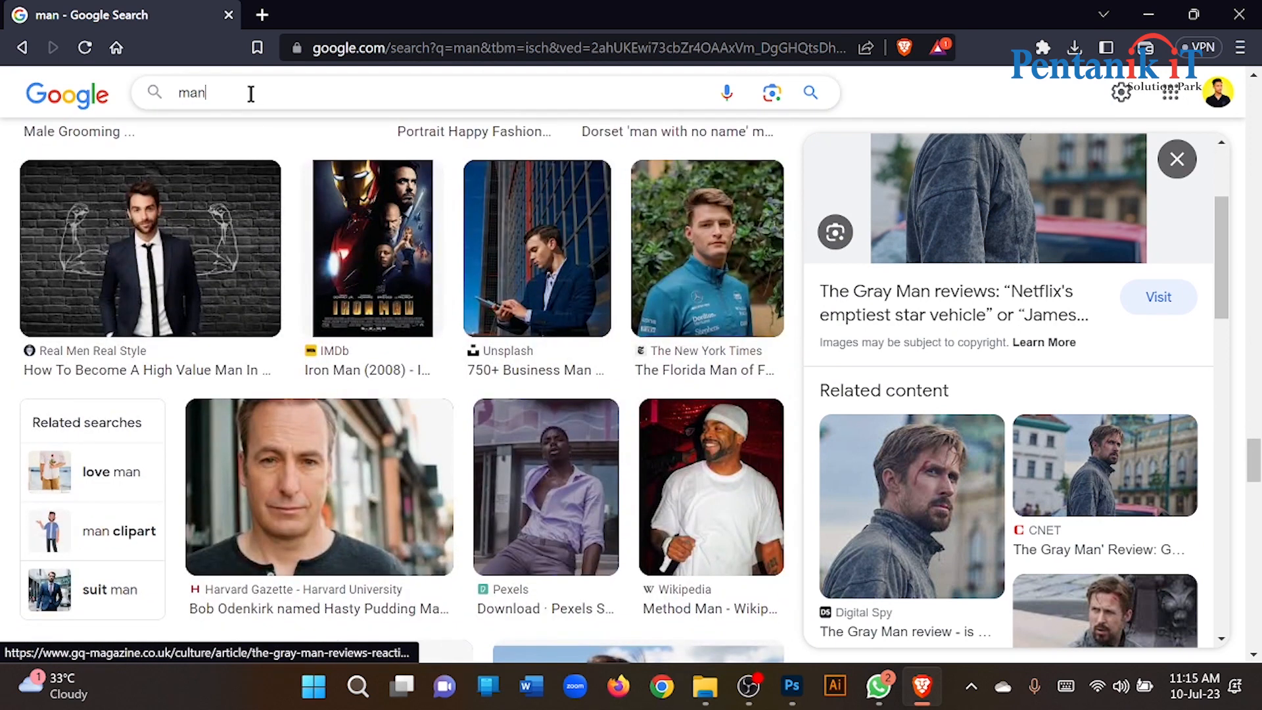
pyautogui.write('s')
pyautogui.press('Return')
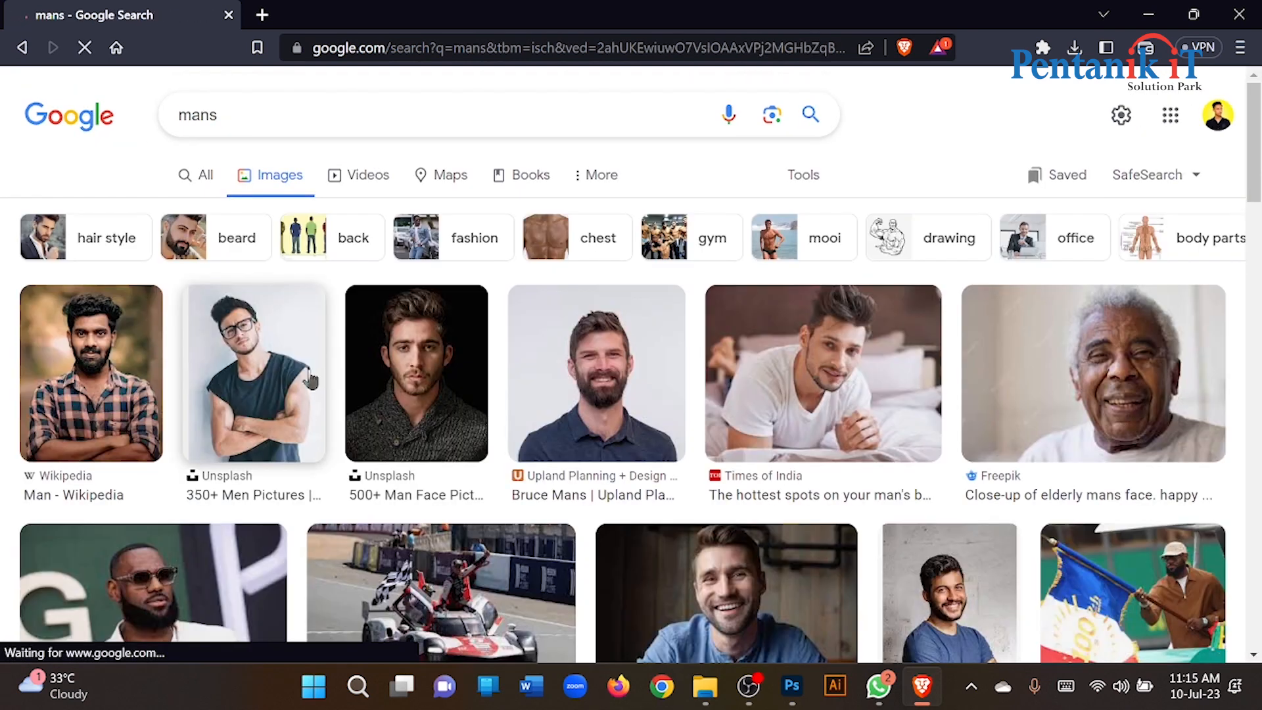
# Step: Look through the "mans" image results and examine the CNN Le Mans podium photo with its related images
pyautogui.scroll(-9, 310, 379)
pyautogui.scroll(-2, 507, 274)
pyautogui.scroll(-5, 507, 273)
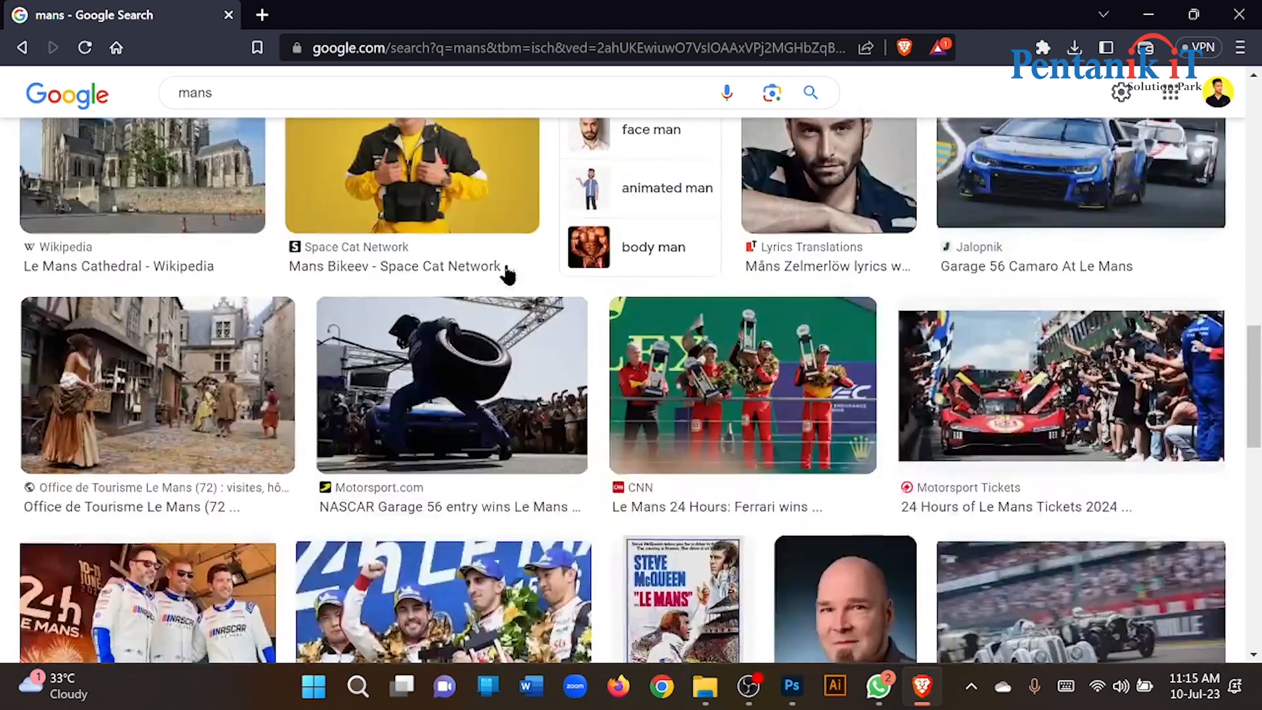
pyautogui.click(769, 442)
pyautogui.scroll(-5, 973, 348)
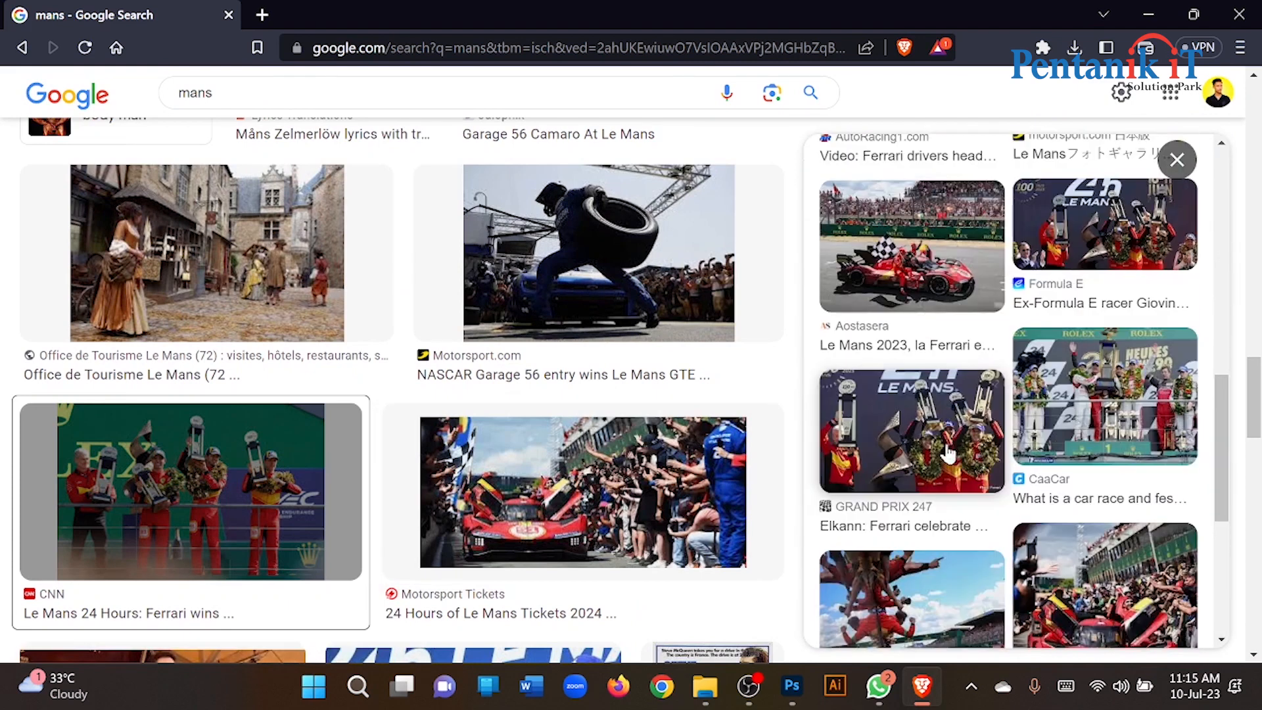
pyautogui.scroll(-8, 625, 281)
# Step: Copy the BBC "The Wrong Mans" photo of two men on a road and paste it into the Photoshop document
pyautogui.click(624, 282)
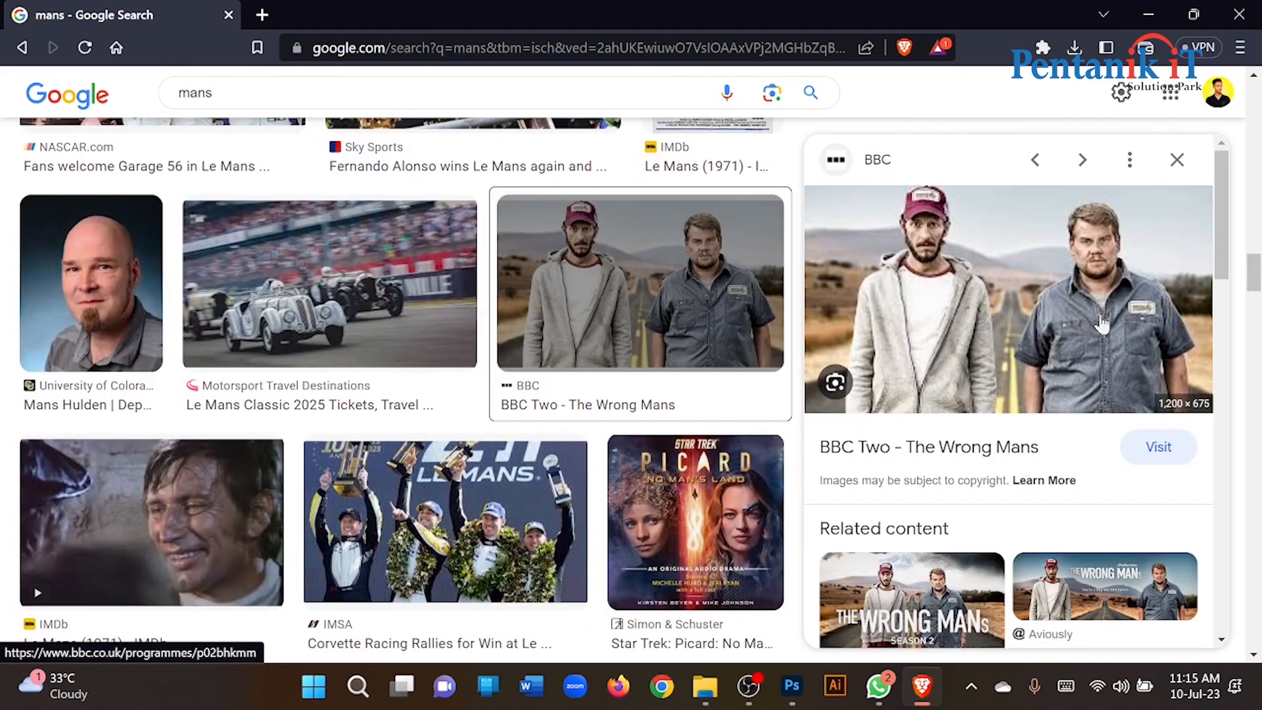
pyautogui.scroll(-4, 1103, 324)
pyautogui.scroll(-3, 1103, 322)
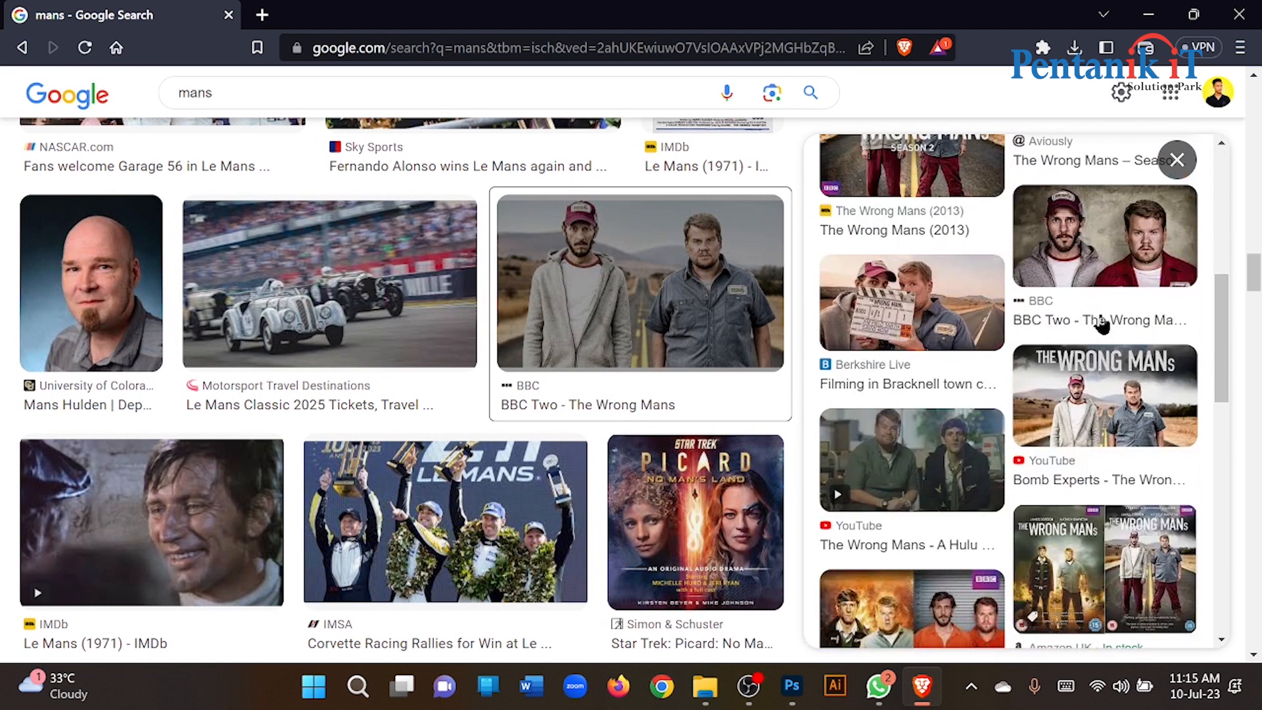
pyautogui.scroll(8, 994, 325)
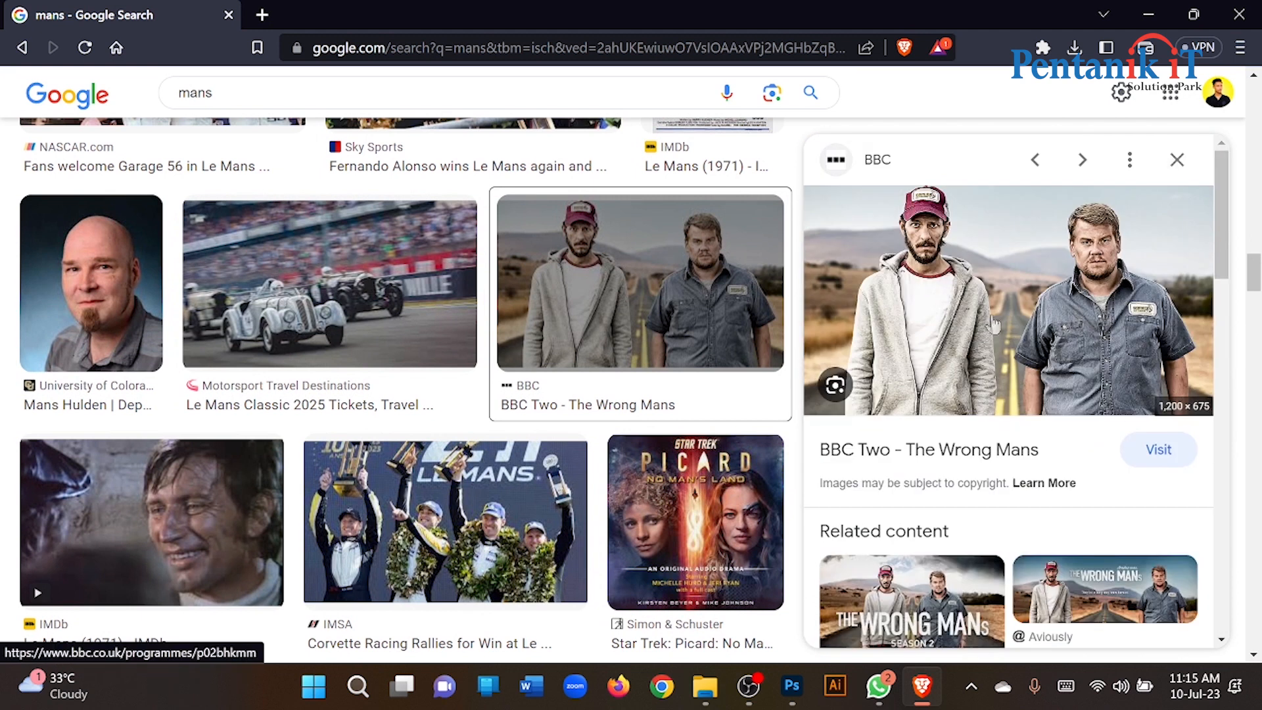
pyautogui.rightClick(1023, 240)
pyautogui.click(851, 518)
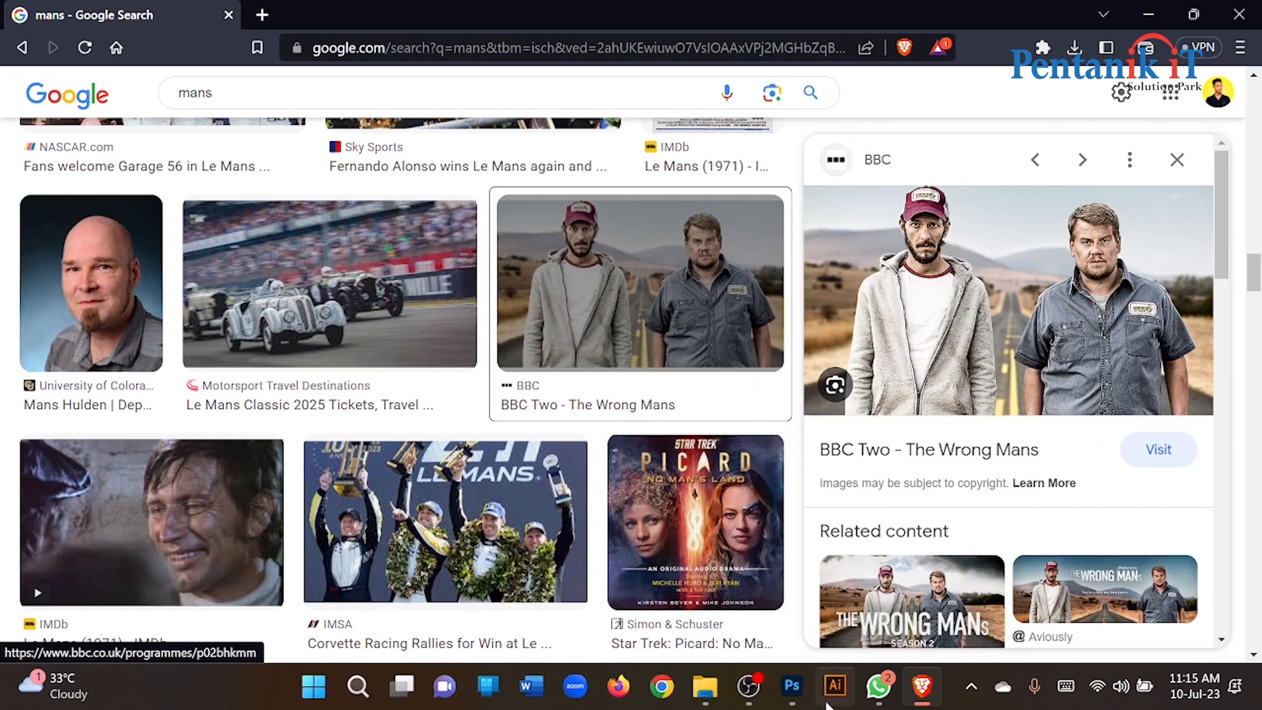
pyautogui.click(793, 686)
pyautogui.hotkey('ctrl', 'v')
# Step: Scale the pasted photo proportionally to 83.33% to fit the canvas width, at X 500 px and Y 500.50 px, and apply the transform
pyautogui.scroll(5, 597, 297)
pyautogui.moveTo(649, 433); pyautogui.dragTo(593, 432)
pyautogui.moveTo(806, 400); pyautogui.dragTo(770, 394)
pyautogui.moveTo(253, 403); pyautogui.dragTo(311, 402)
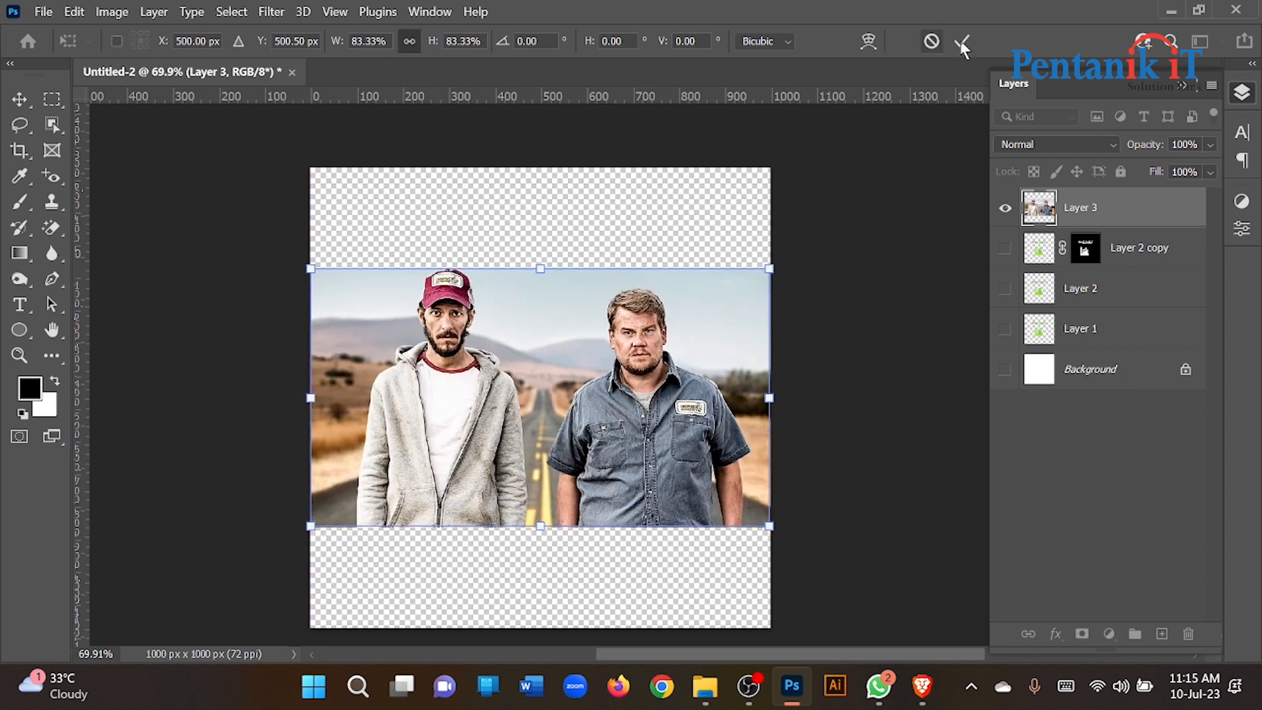
pyautogui.click(963, 42)
# Step: Select both men in the photo with Select Subject
pyautogui.click(232, 12)
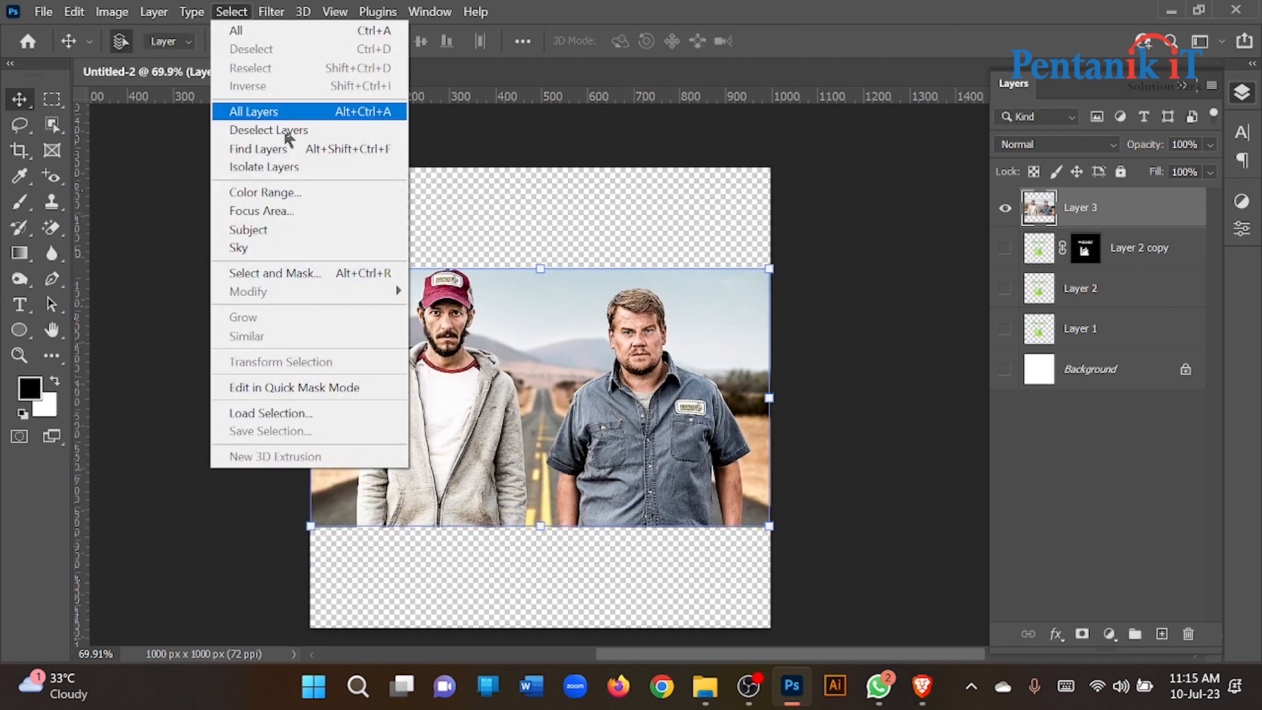
pyautogui.click(260, 229)
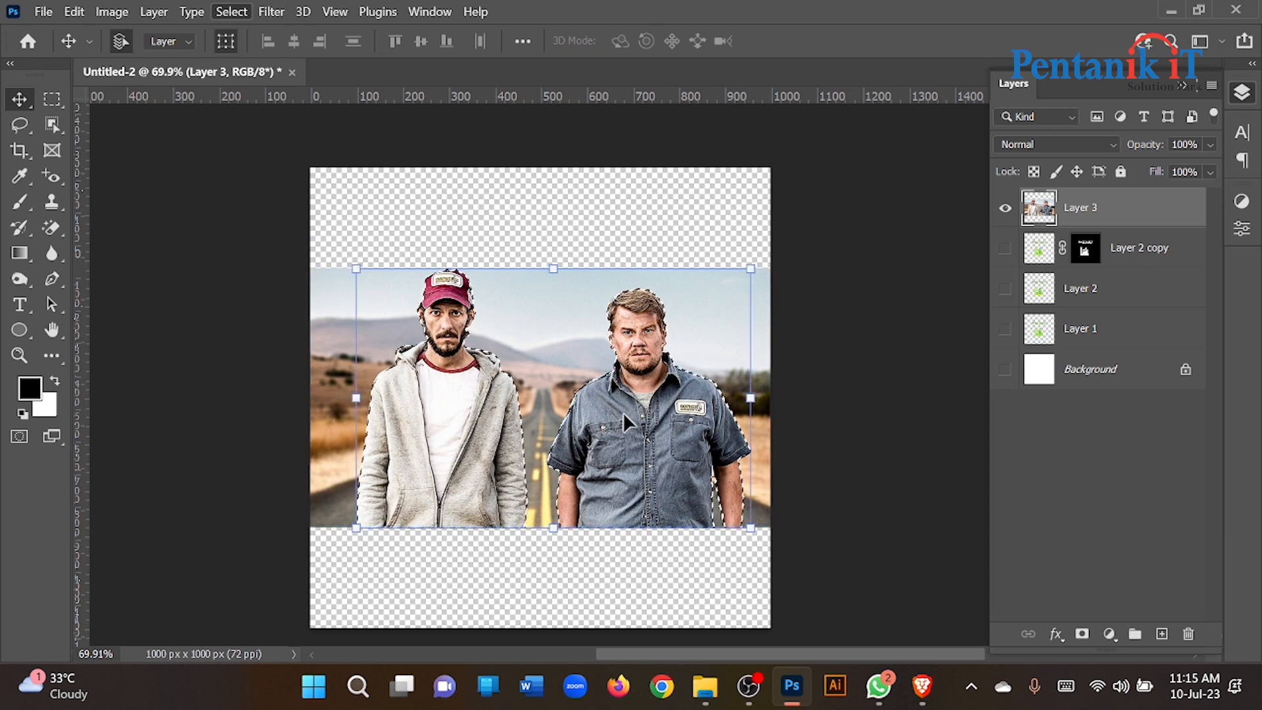
# Step: Deselect the two men and delete the pasted photo layer from the document
pyautogui.scroll(2, 621, 487)
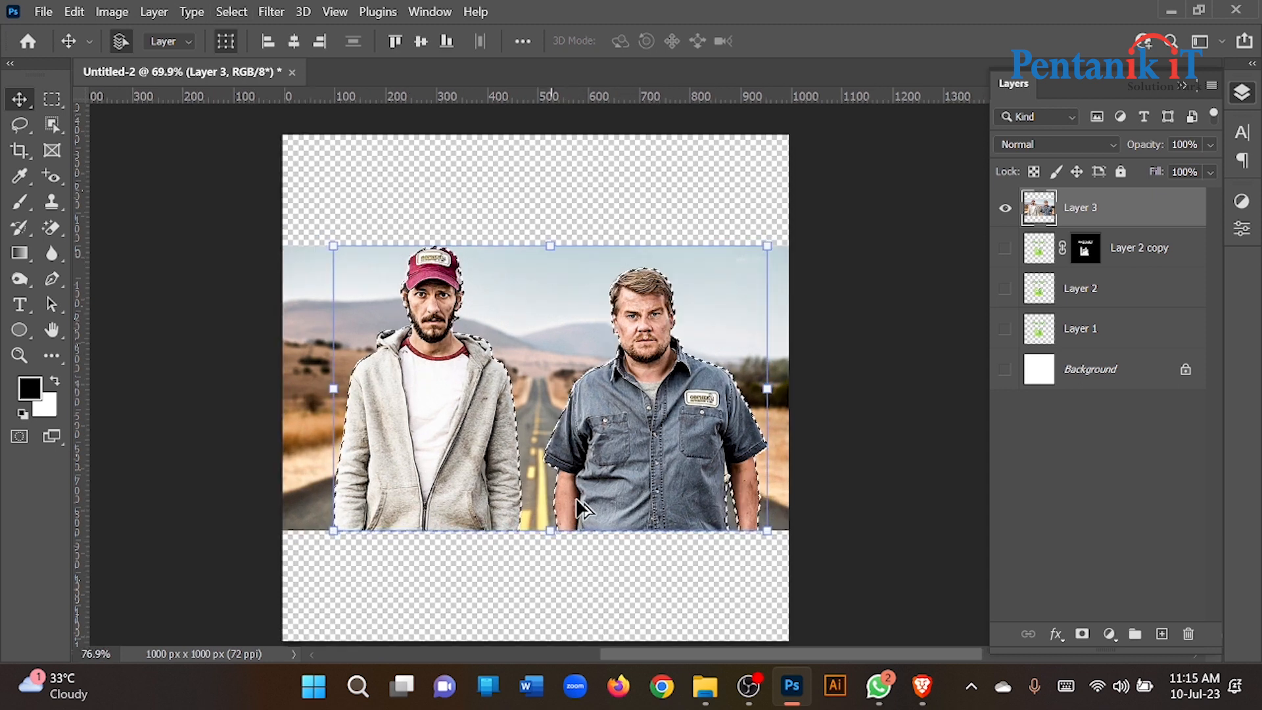
pyautogui.hotkey('ctrl', 'd')
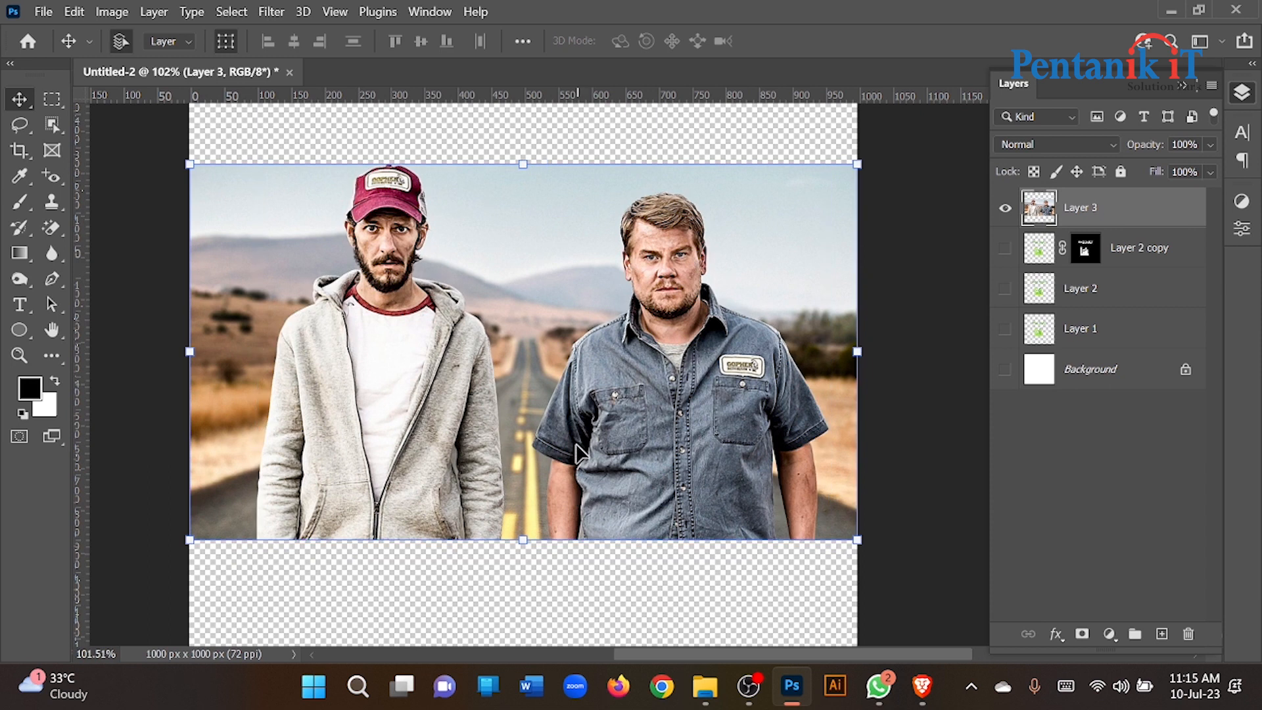
pyautogui.press('Delete')
# Step: Switch to the browser's "mans" image results and open the Top Gear Garage 56 NASCAR at Le Mans photo
pyautogui.click(922, 686)
pyautogui.scroll(-5, 601, 366)
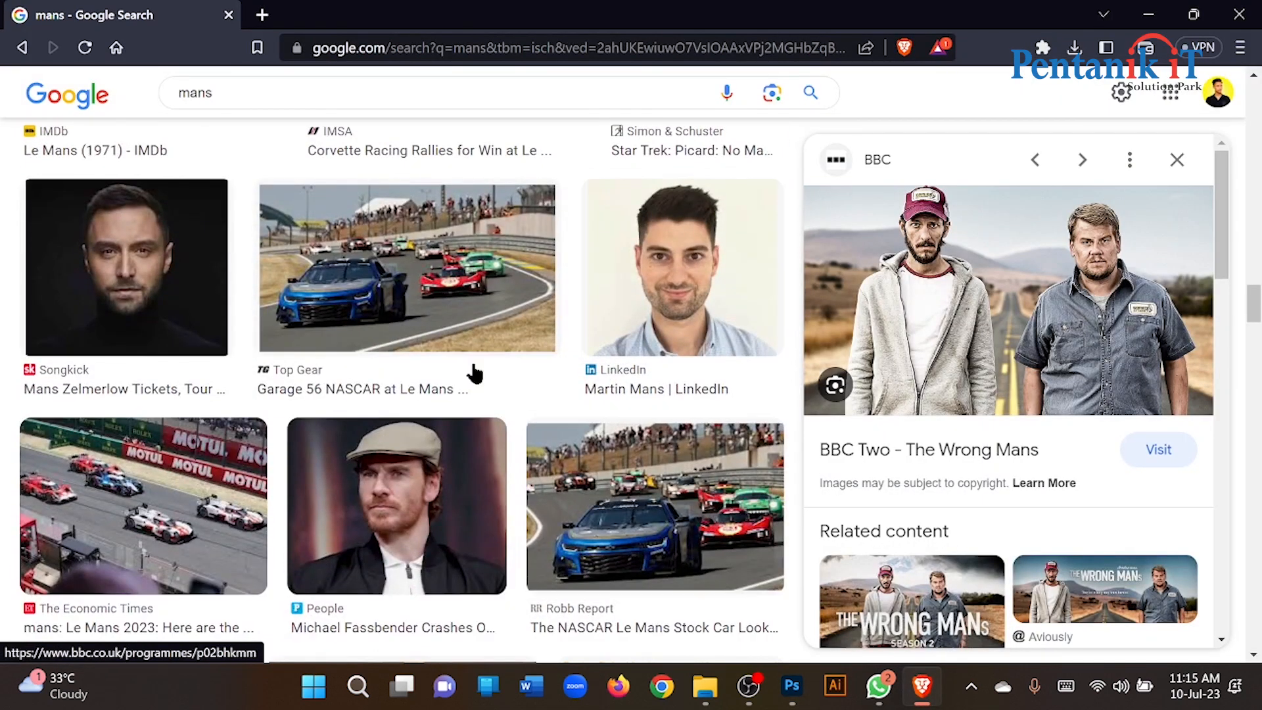
pyautogui.click(414, 283)
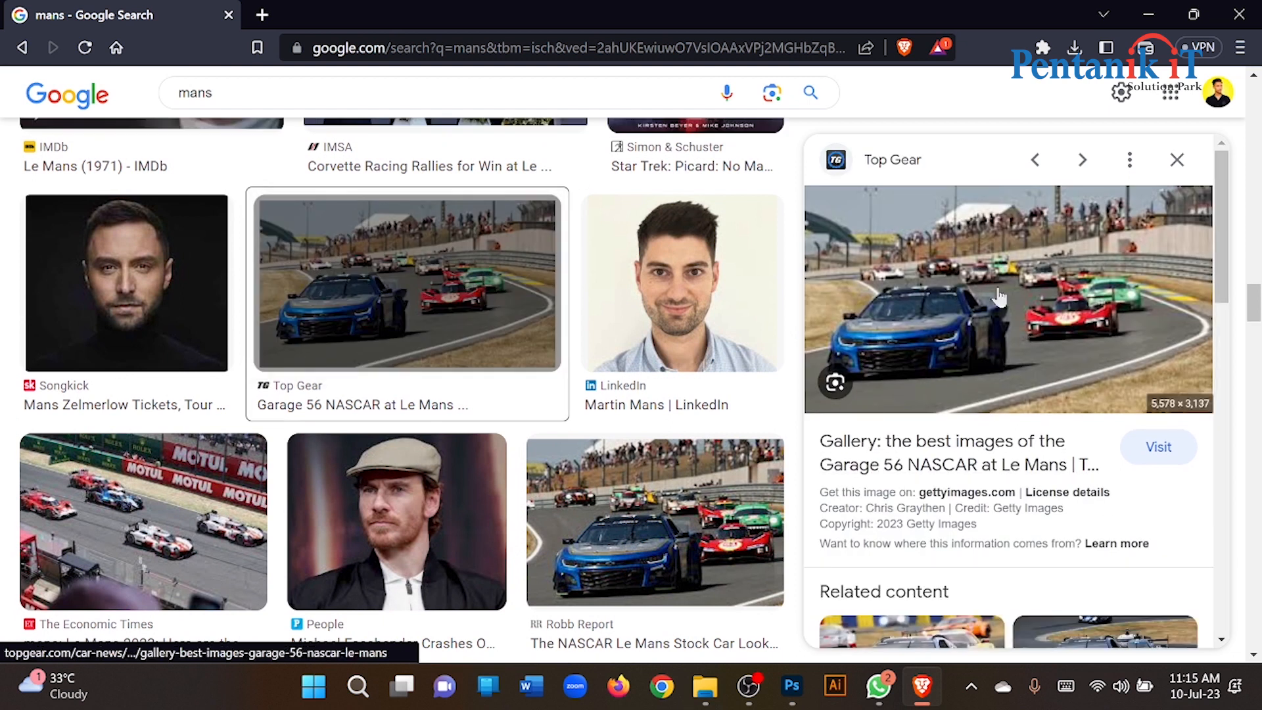
# Step: Try to copy the Top Gear race photo and paste it into the Photoshop document
pyautogui.rightClick(1000, 293)
pyautogui.click(848, 569)
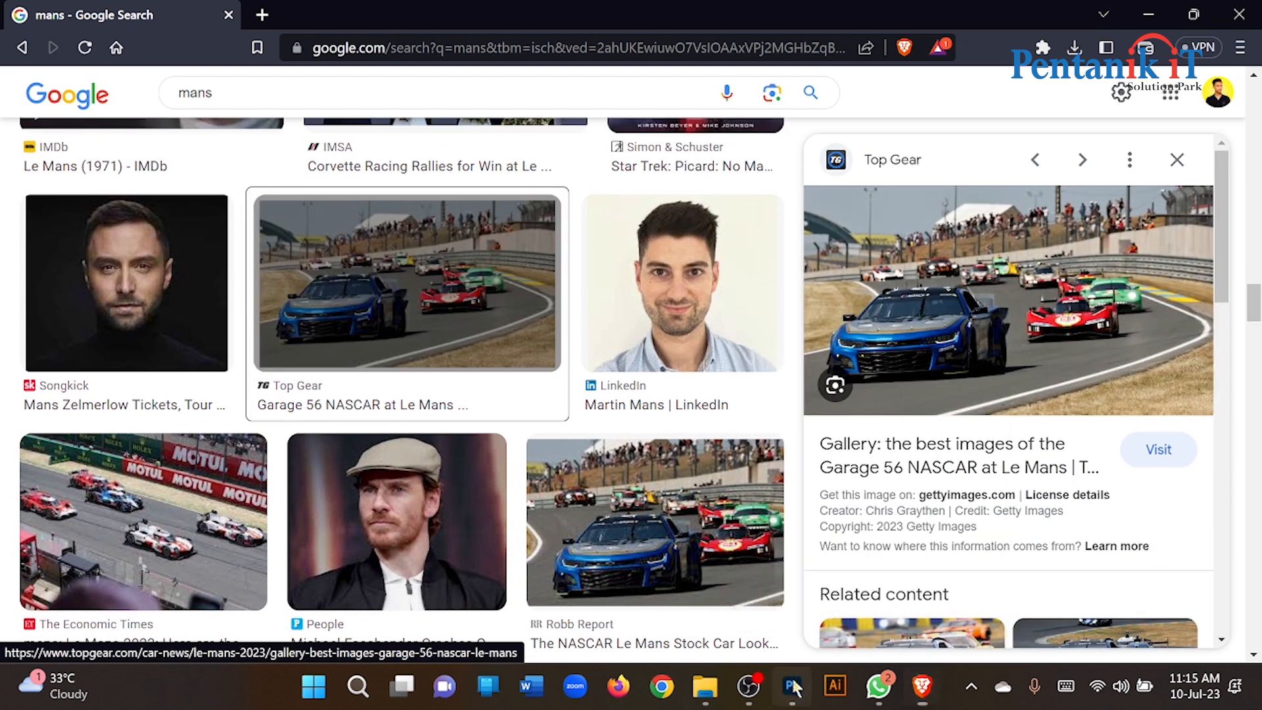
pyautogui.click(793, 687)
pyautogui.hotkey('ctrl', 'v')
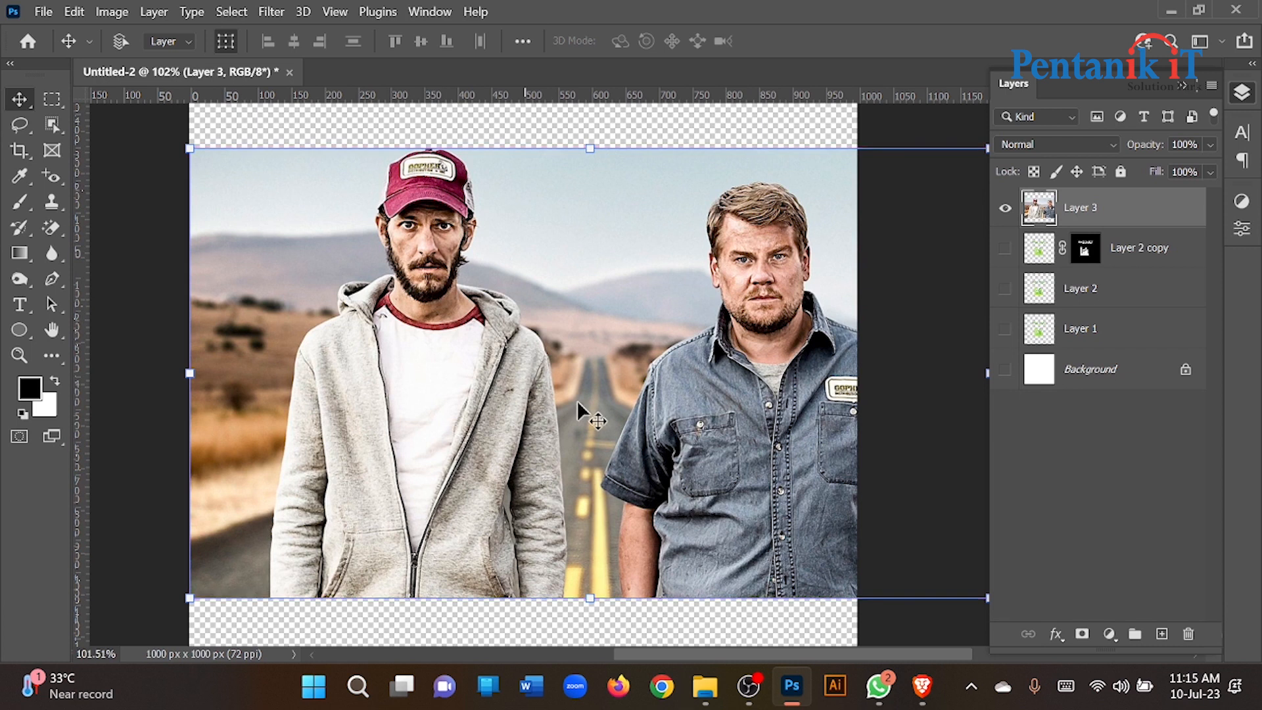
pyautogui.hotkey('ctrl', 'z')
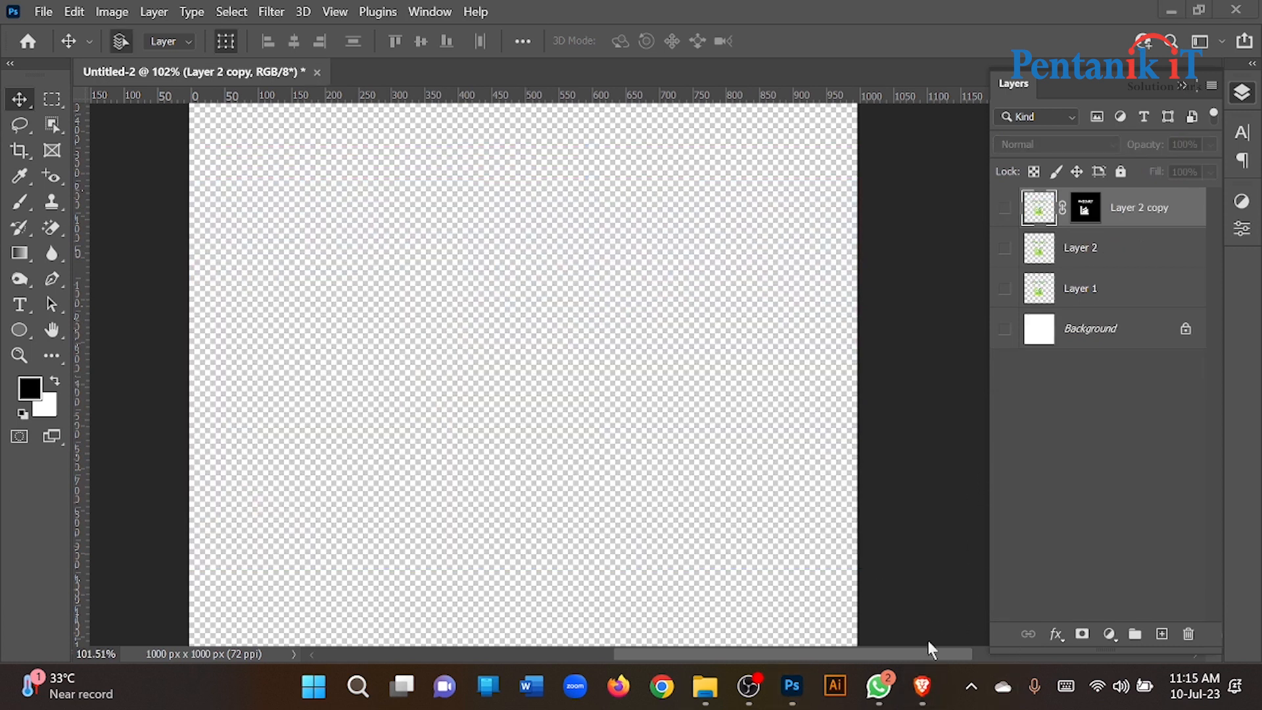
pyautogui.click(922, 687)
pyautogui.rightClick(966, 301)
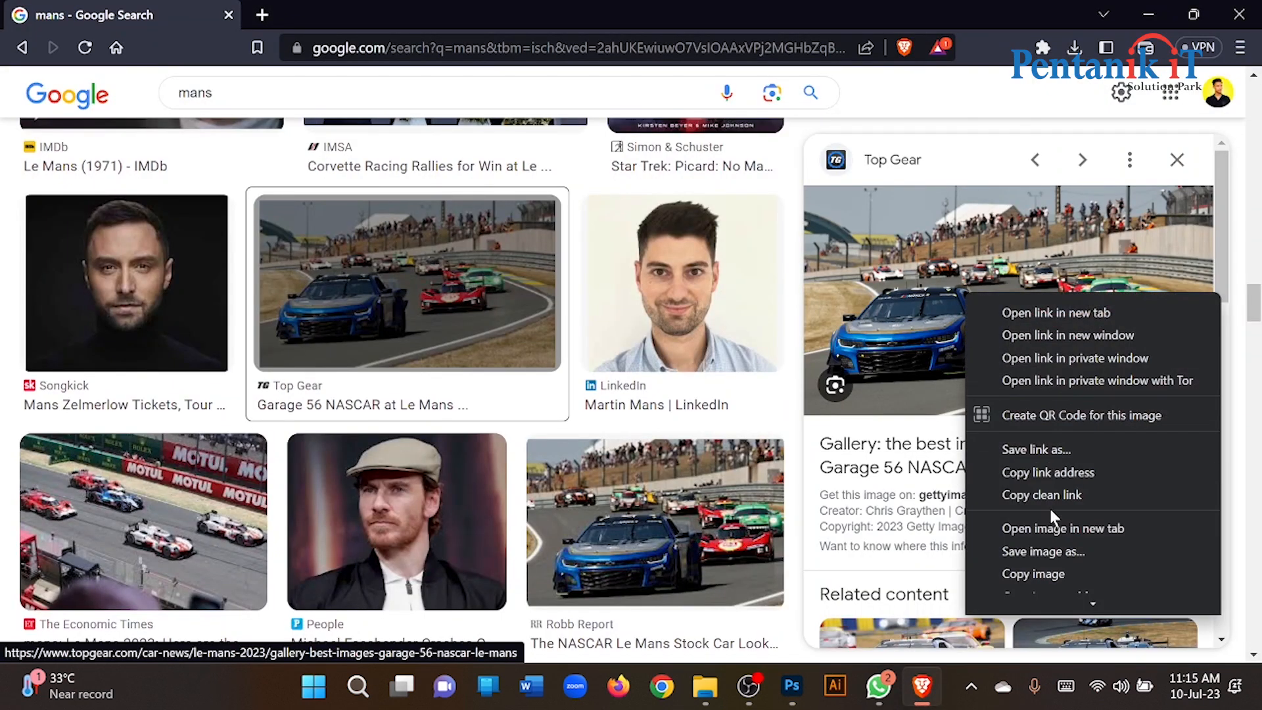
pyautogui.click(1037, 572)
pyautogui.click(804, 688)
pyautogui.hotkey('ctrl', 'v')
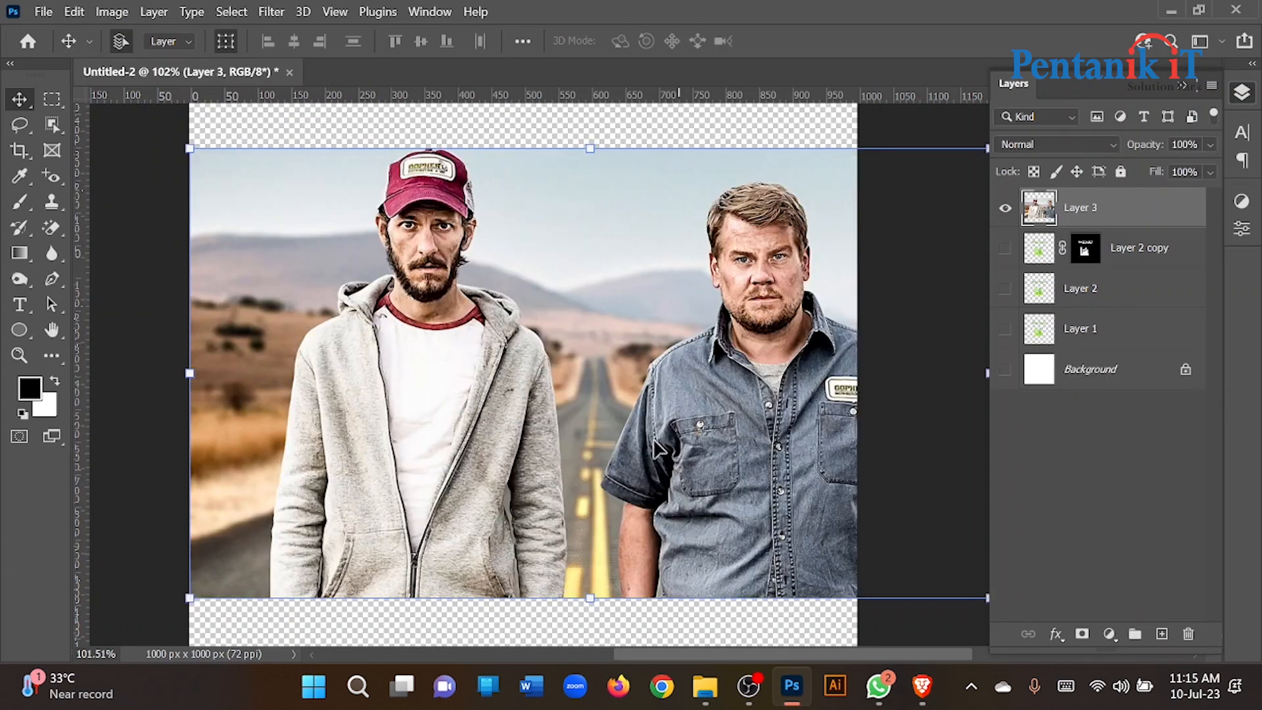
pyautogui.scroll(-3, 622, 404)
pyautogui.hotkey('ctrl', 'z')
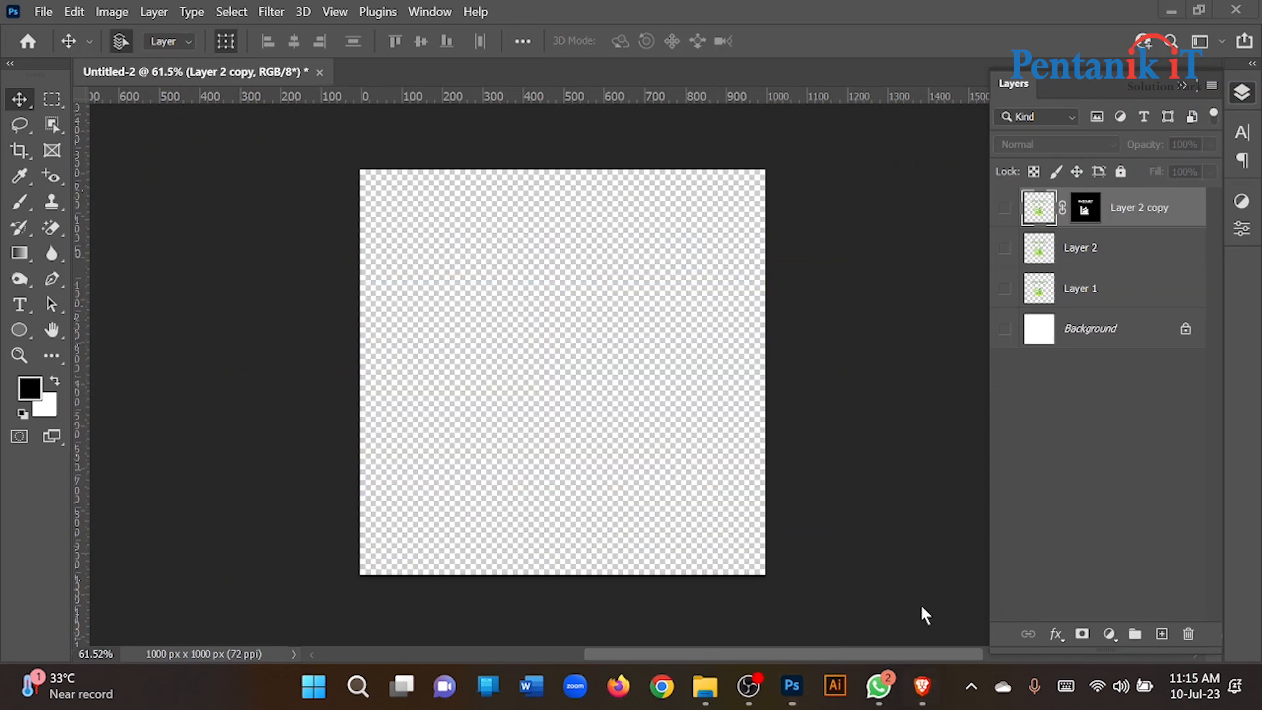
pyautogui.click(923, 687)
pyautogui.rightClick(989, 300)
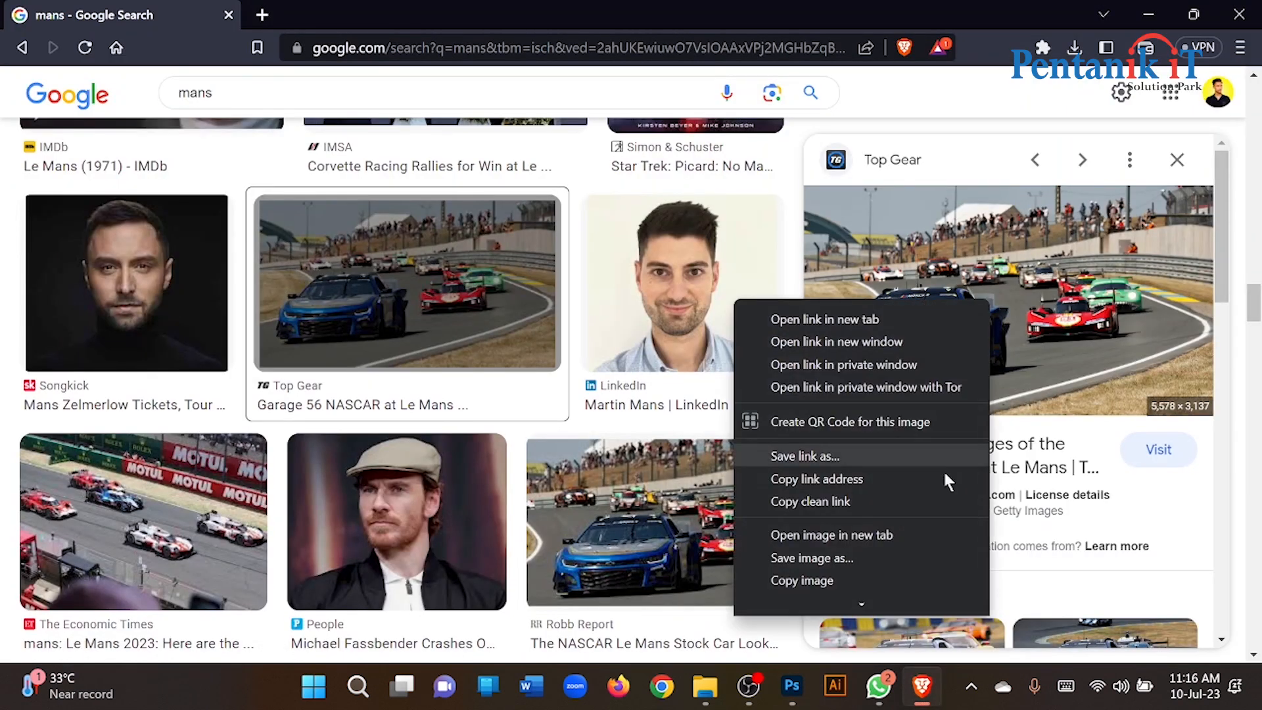
pyautogui.click(825, 557)
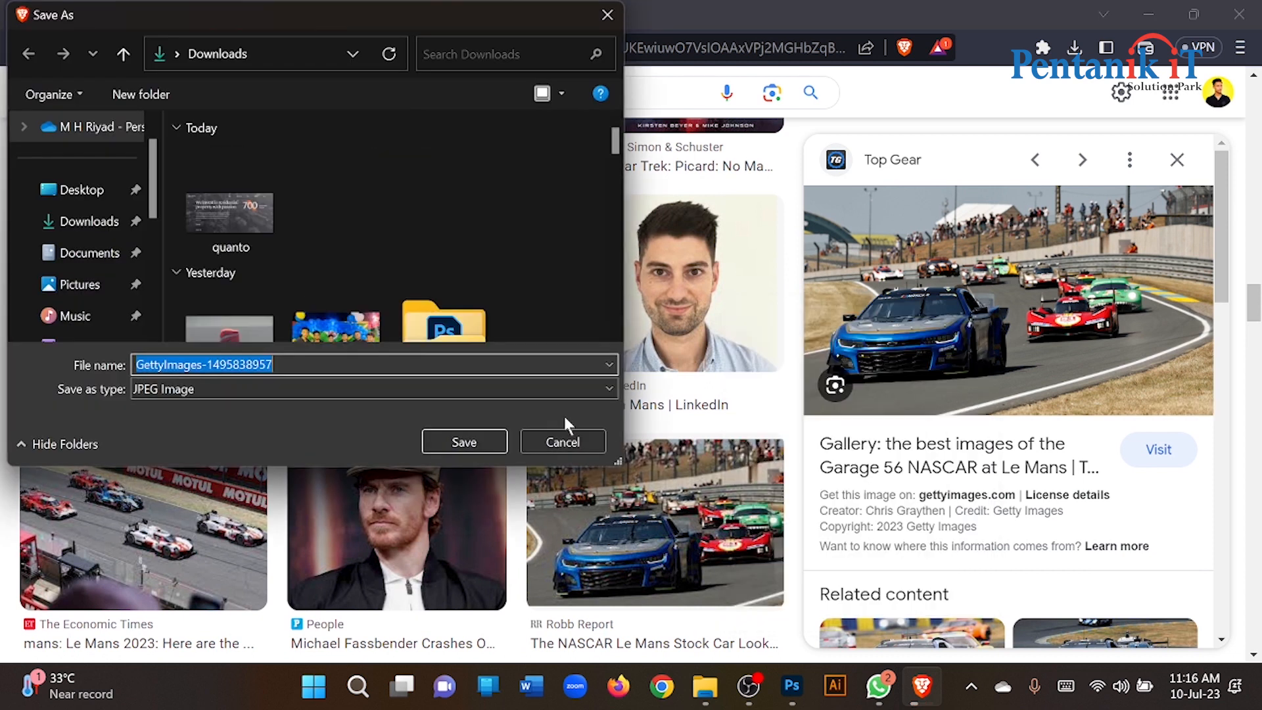
pyautogui.click(468, 442)
# Step: Place the downloaded race photo into the Photoshop document at 17.93% scale, X 500 px and Y 500 px, and apply the placement
pyautogui.click(704, 687)
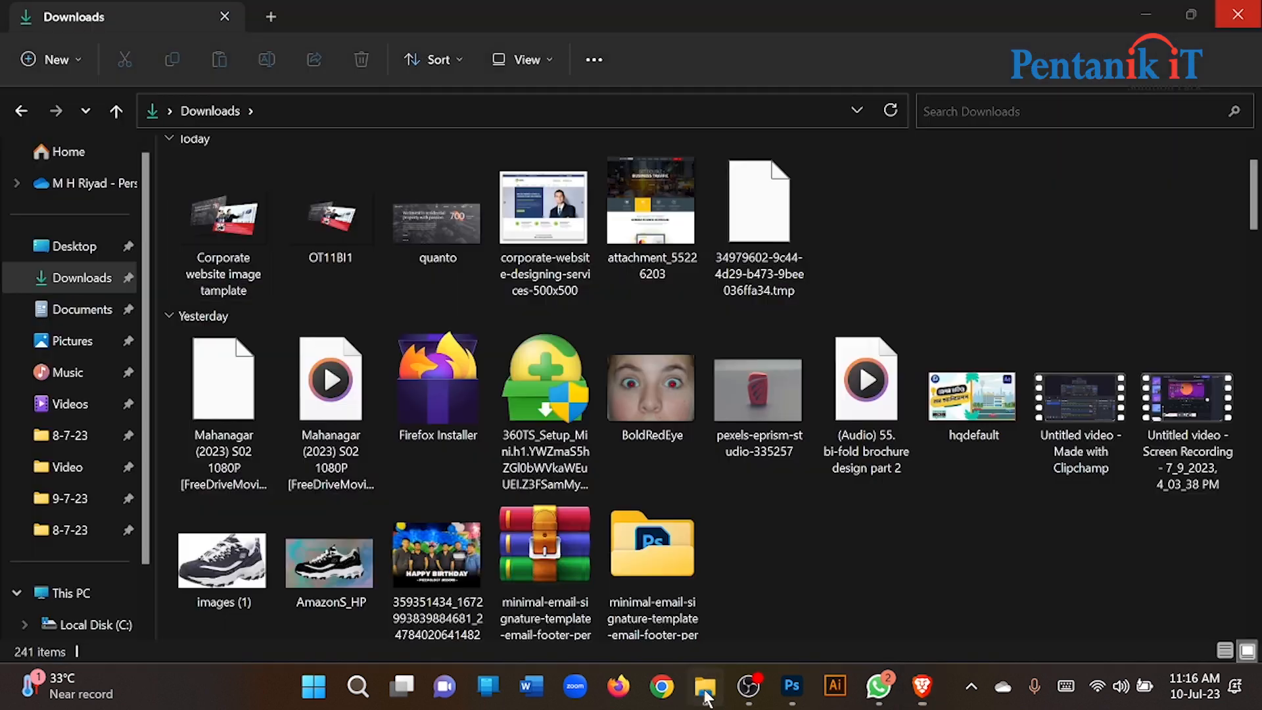
pyautogui.moveTo(758, 221); pyautogui.dragTo(583, 364)
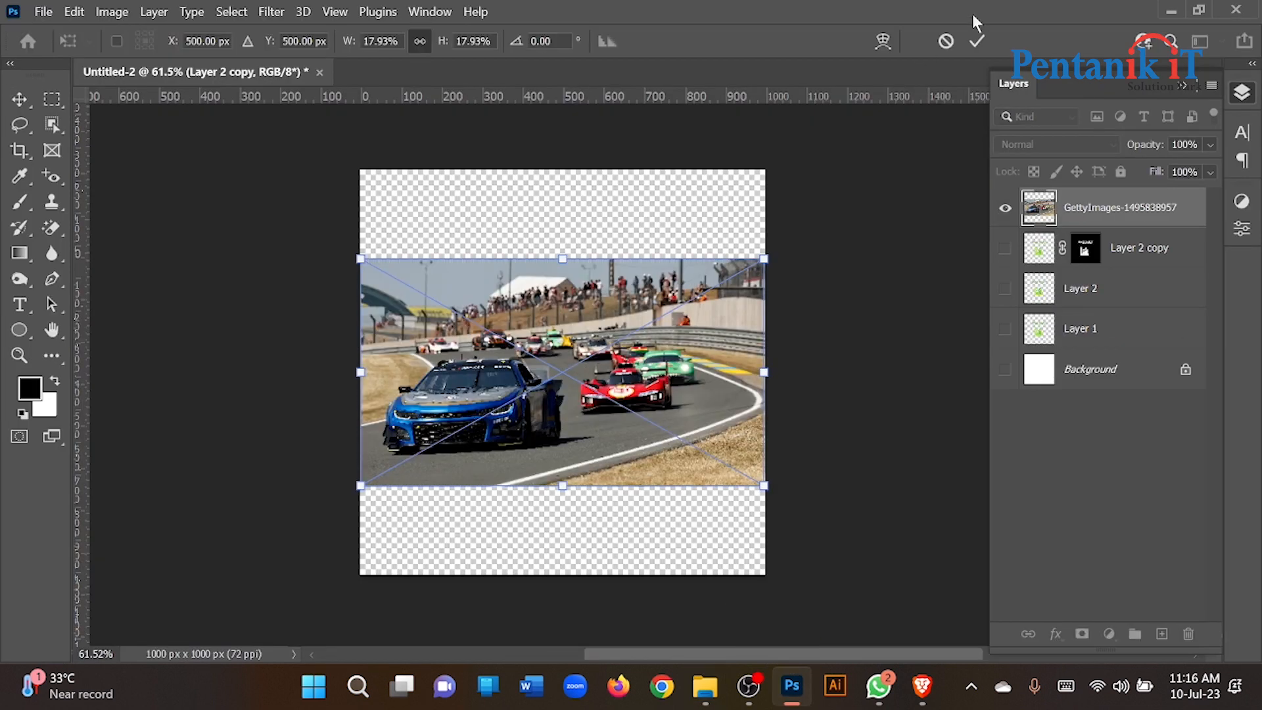
pyautogui.click(978, 43)
pyautogui.scroll(3, 584, 380)
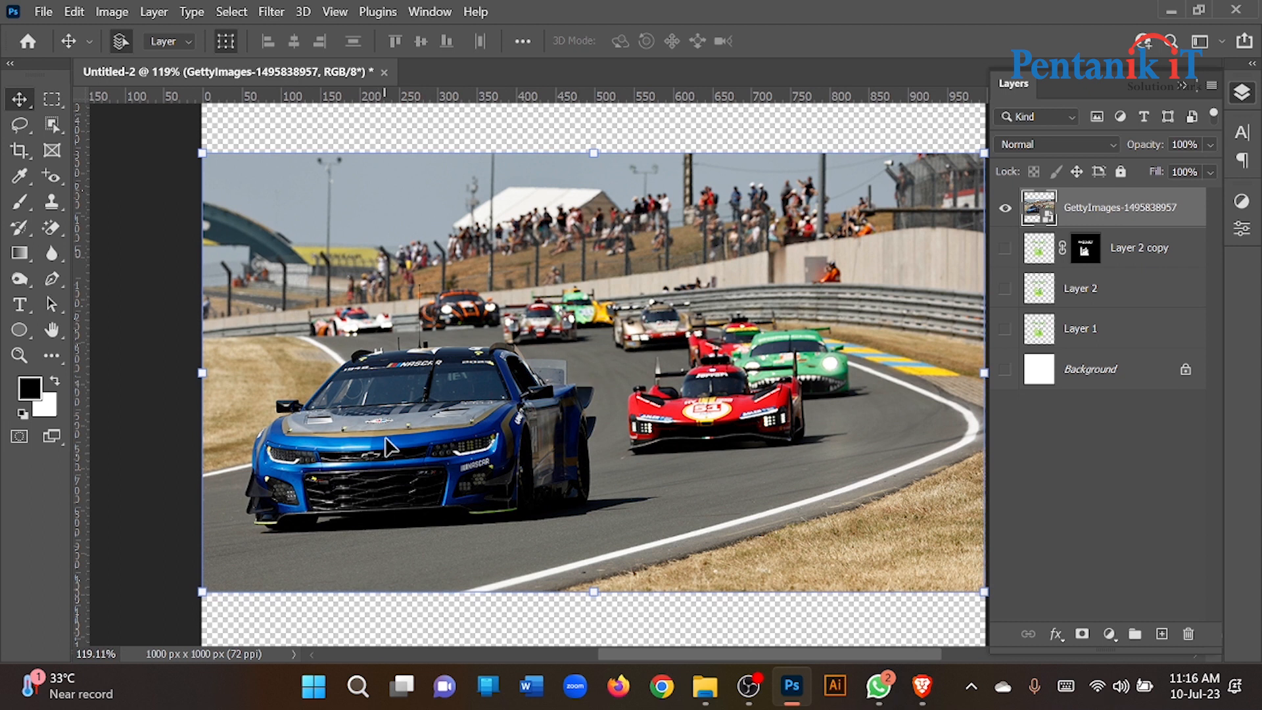
pyautogui.scroll(2, 380, 440)
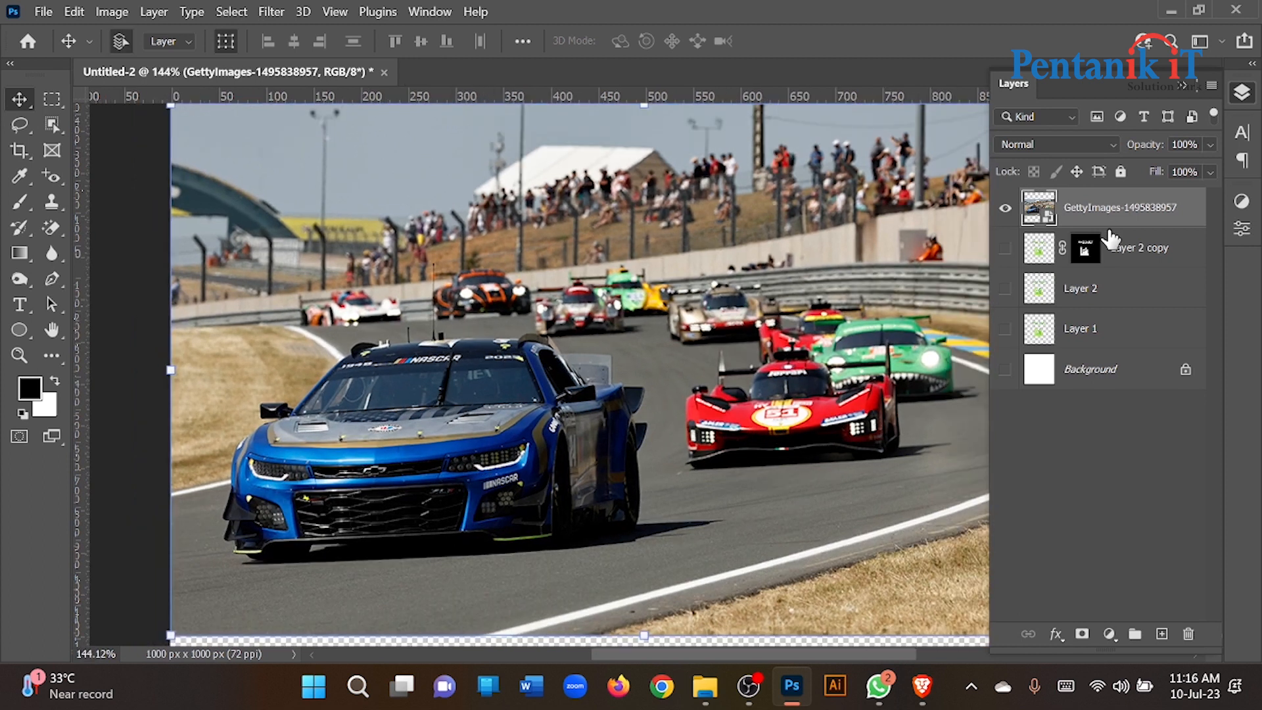
pyautogui.rightClick(1110, 221)
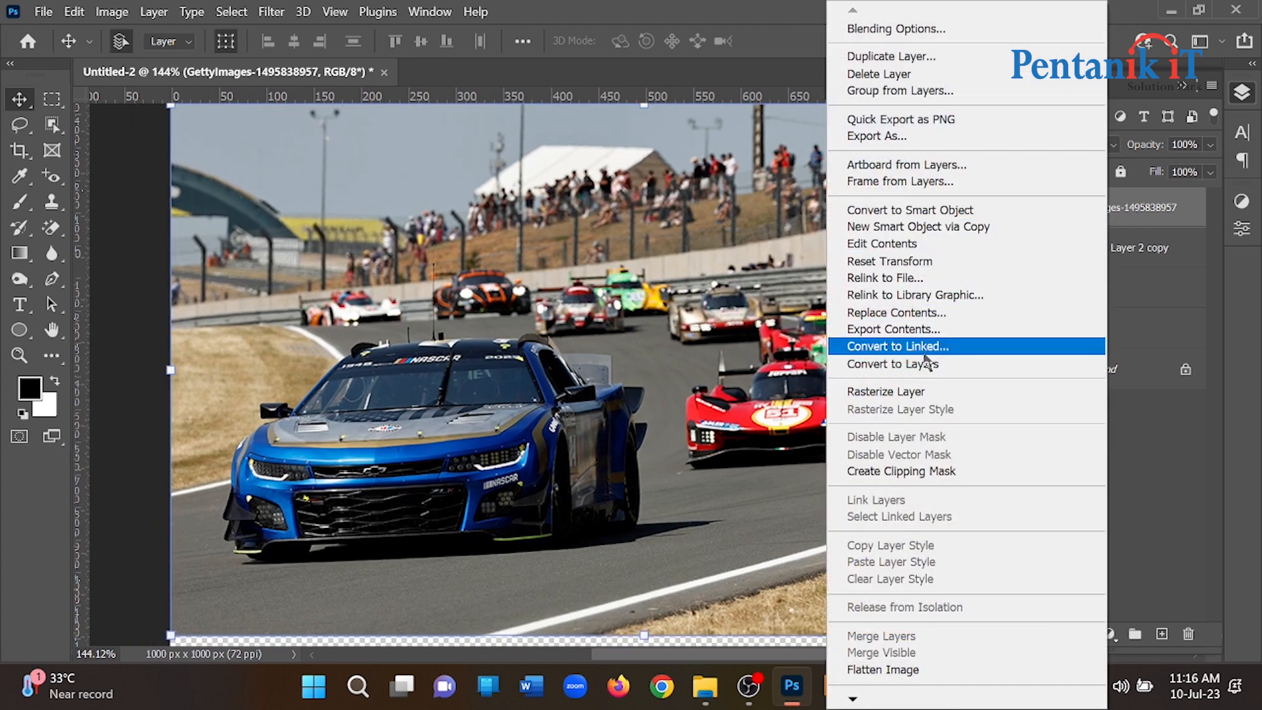
pyautogui.click(924, 393)
pyautogui.click(231, 11)
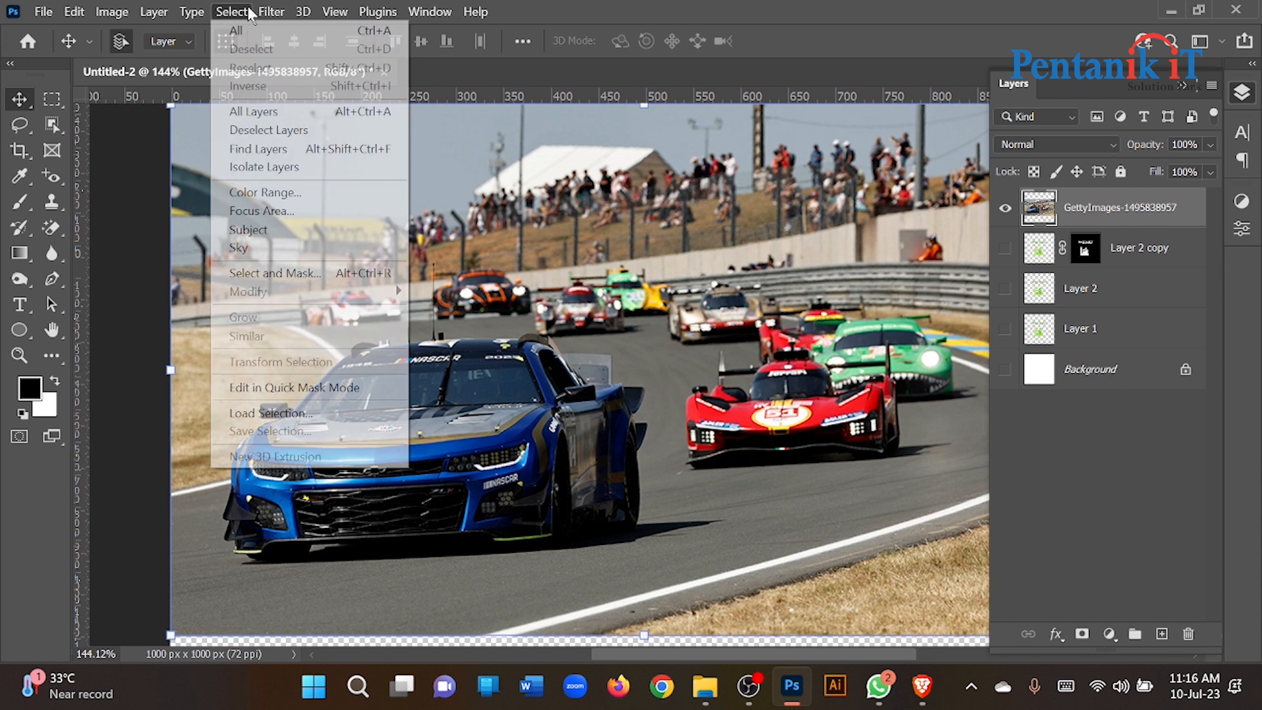
pyautogui.click(442, 322)
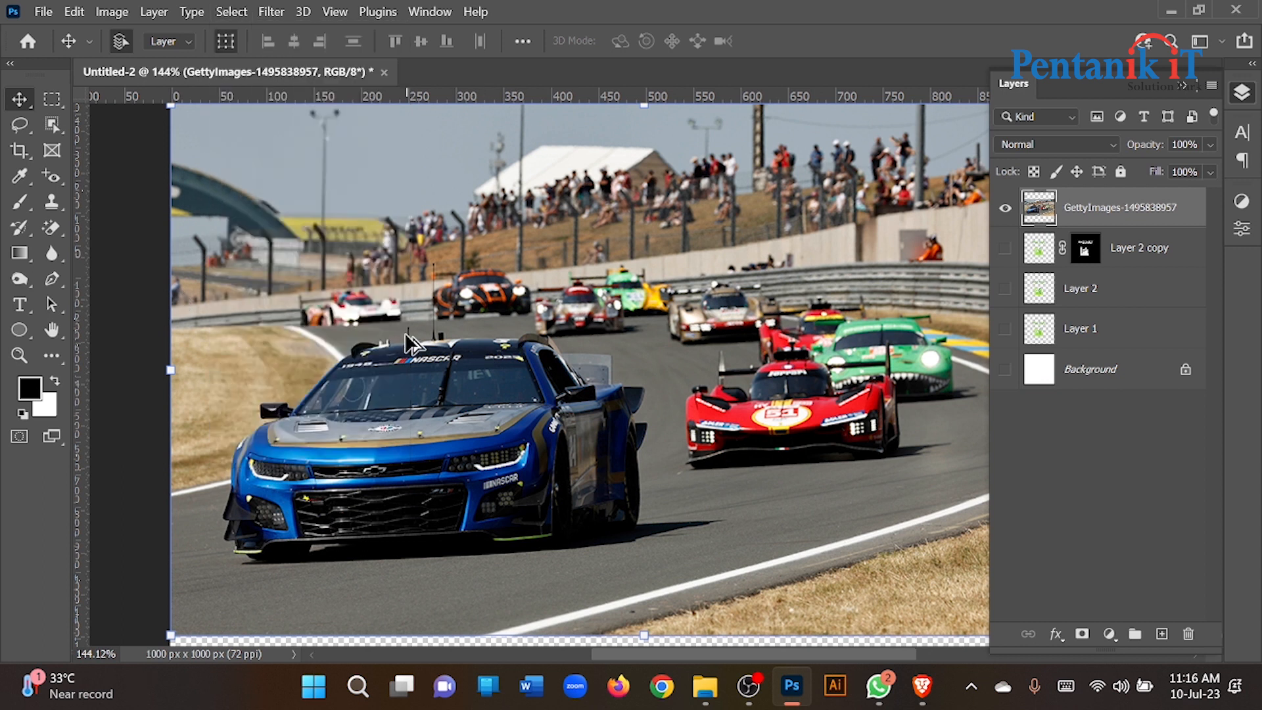
pyautogui.scroll(2, 405, 333)
# Step: Draw a closed curved black shape, about 338 by 317 px, over the blue car with the Pen tool in Shape mode
pyautogui.click(52, 279)
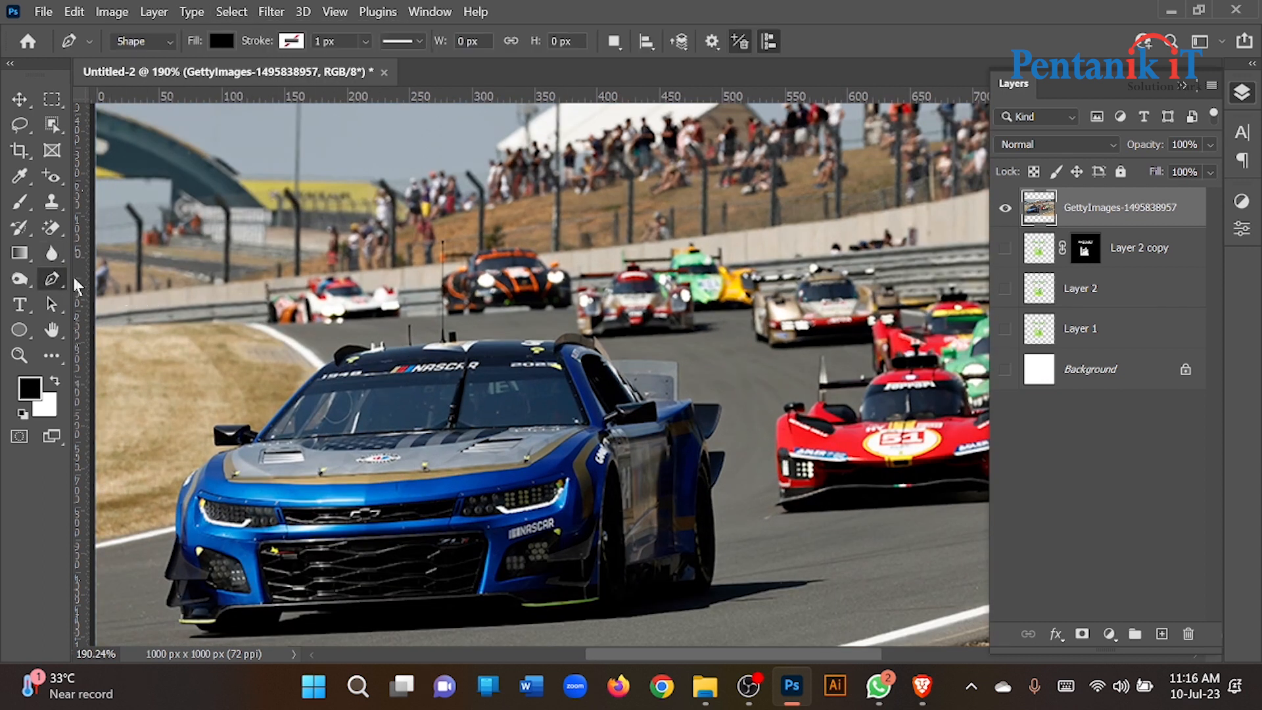
pyautogui.rightClick(65, 280)
pyautogui.click(112, 281)
pyautogui.rightClick(52, 280)
pyautogui.click(104, 281)
pyautogui.scroll(1, 296, 430)
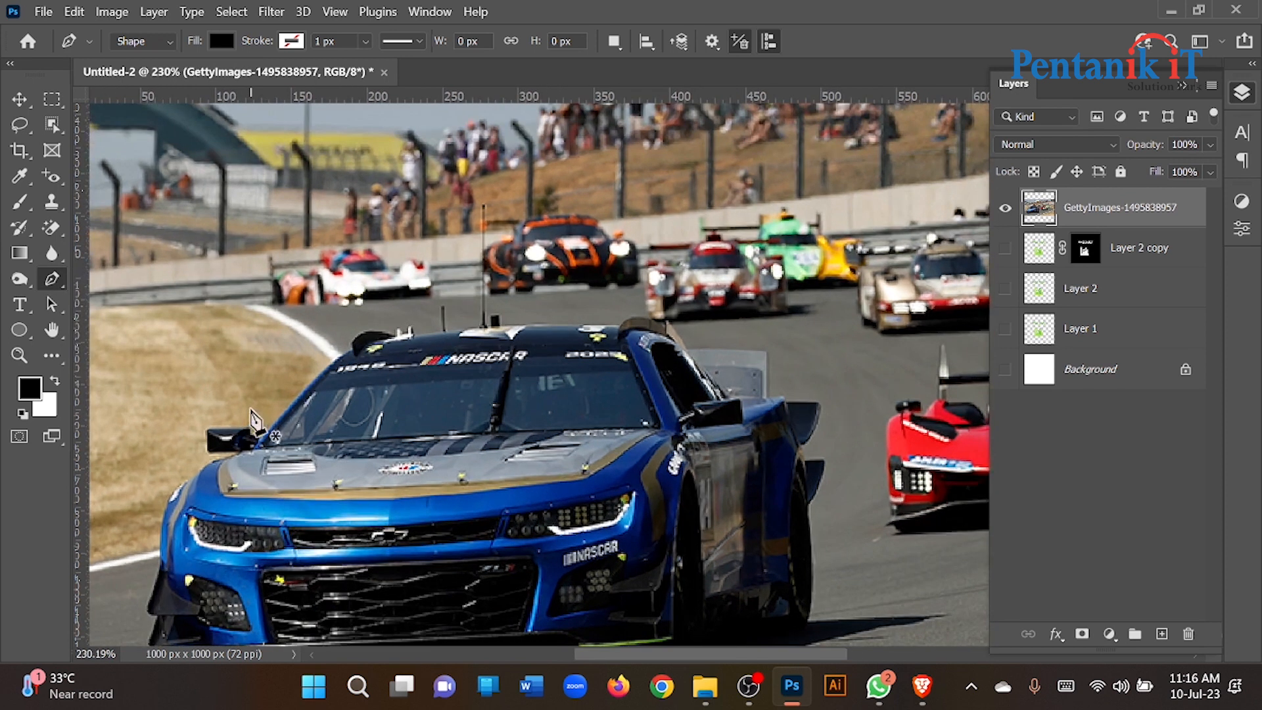
pyautogui.scroll(-2, 314, 437)
pyautogui.click(304, 416)
pyautogui.click(417, 308)
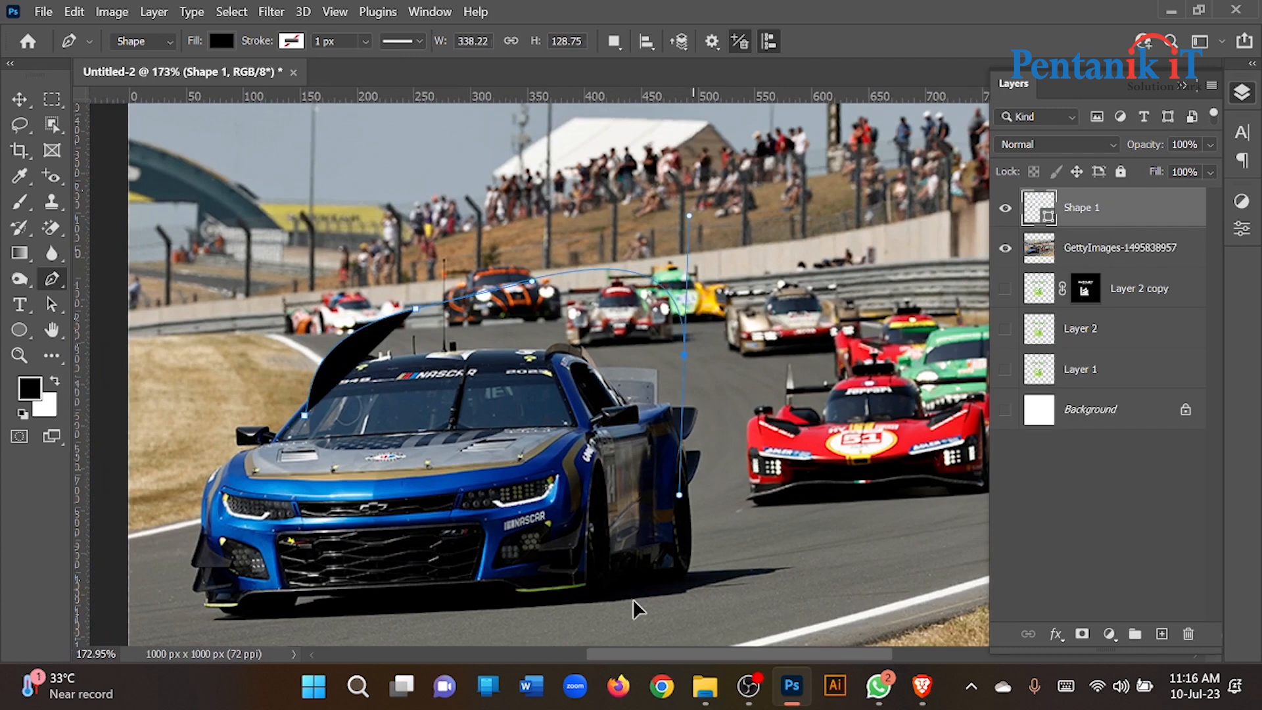
pyautogui.moveTo(683, 355); pyautogui.dragTo(679, 494)
pyautogui.moveTo(546, 628); pyautogui.dragTo(639, 646)
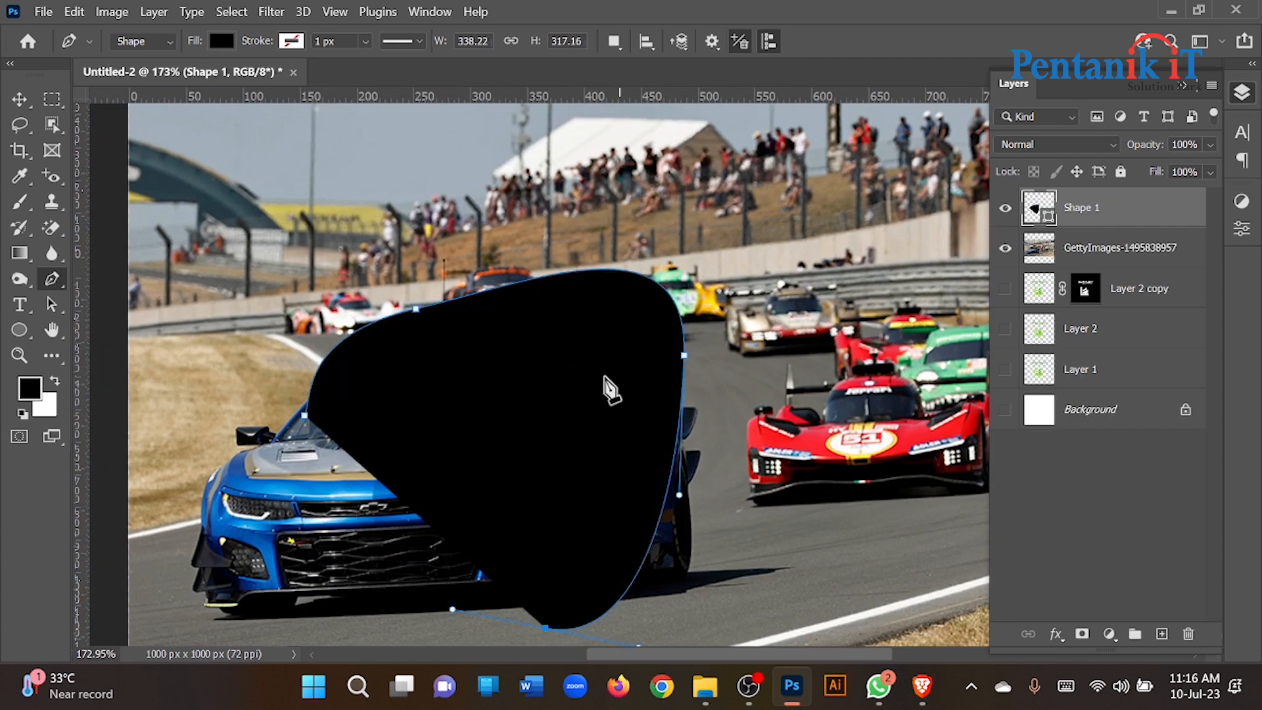
pyautogui.click(153, 44)
pyautogui.click(123, 44)
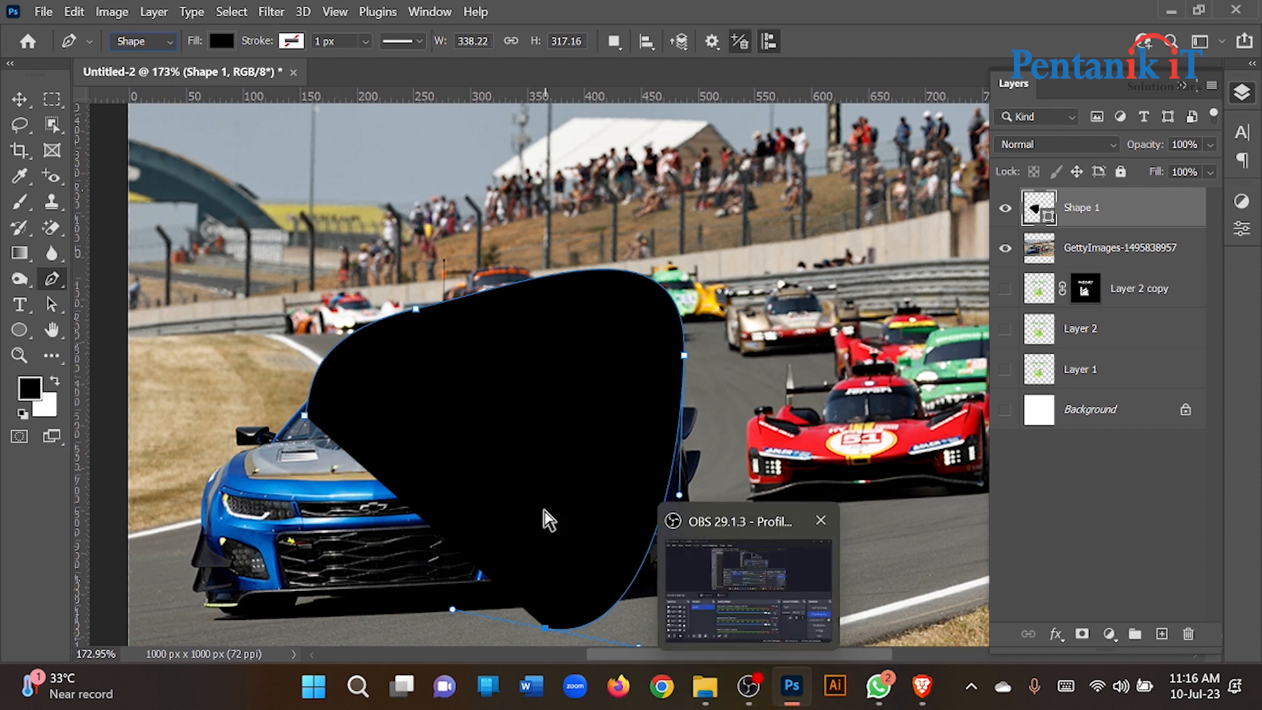
pyautogui.click(306, 415)
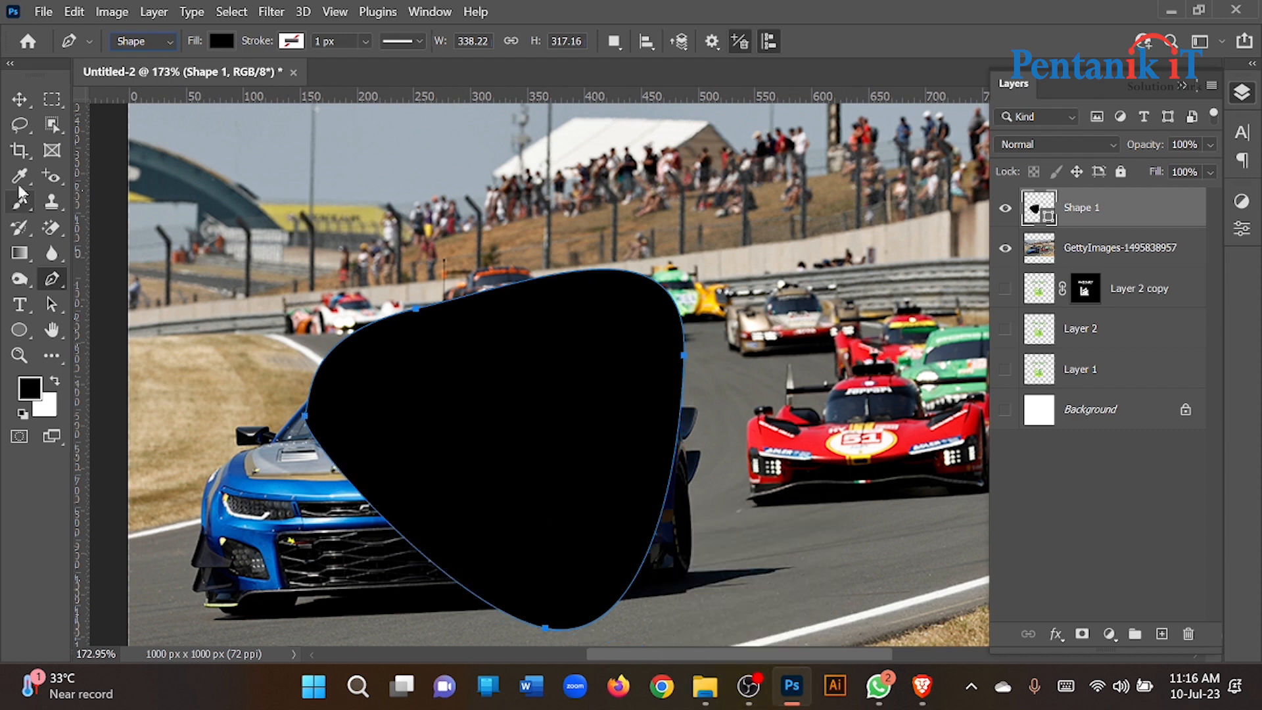
# Step: Delete the black pen shape covering the blue car
pyautogui.click(27, 105)
pyautogui.moveTo(466, 421); pyautogui.dragTo(625, 344)
pyautogui.press('Delete')
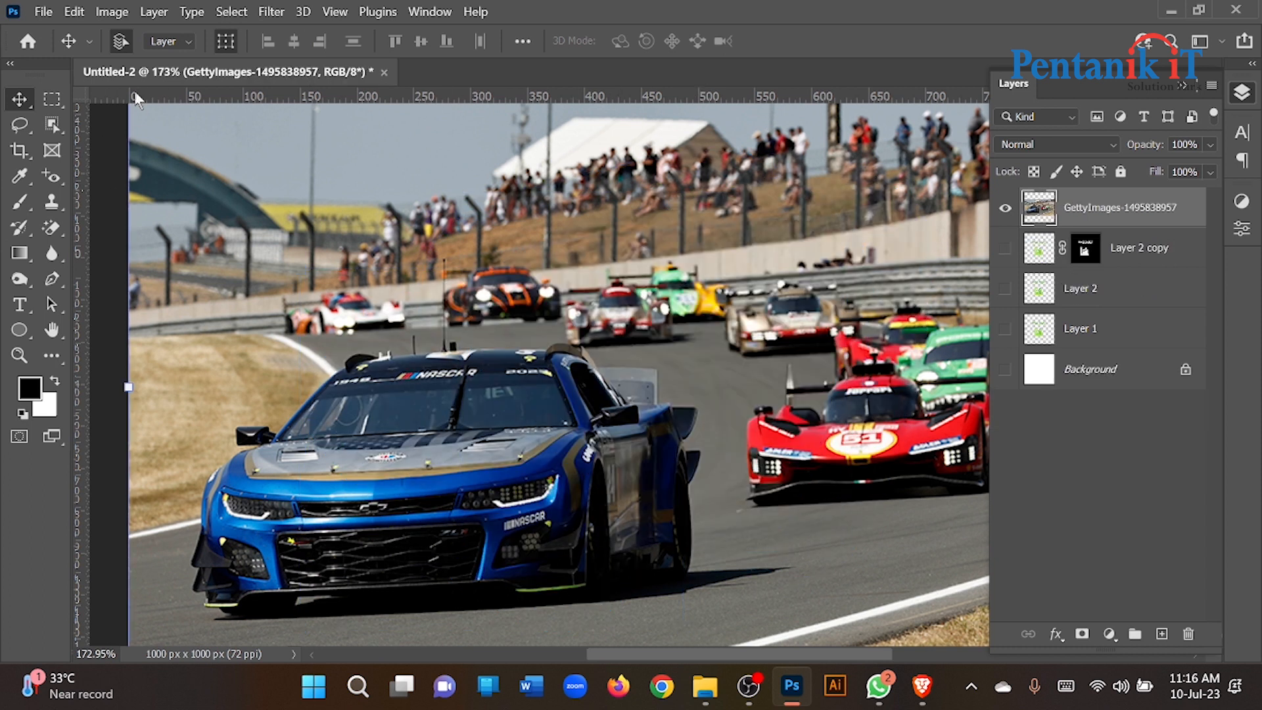
# Step: Set the Pen tool to Path mode and draw a closed curved path around part of the blue car and the track behind it
pyautogui.click(53, 278)
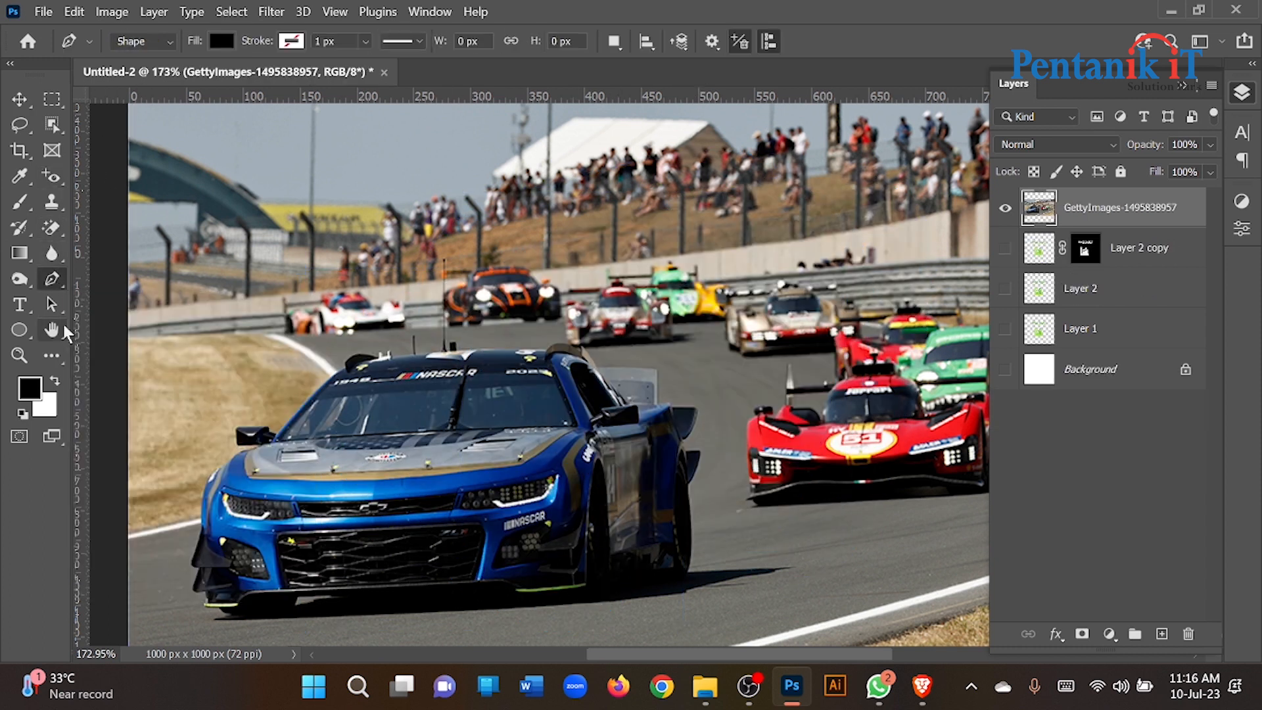
pyautogui.click(143, 41)
pyautogui.click(131, 71)
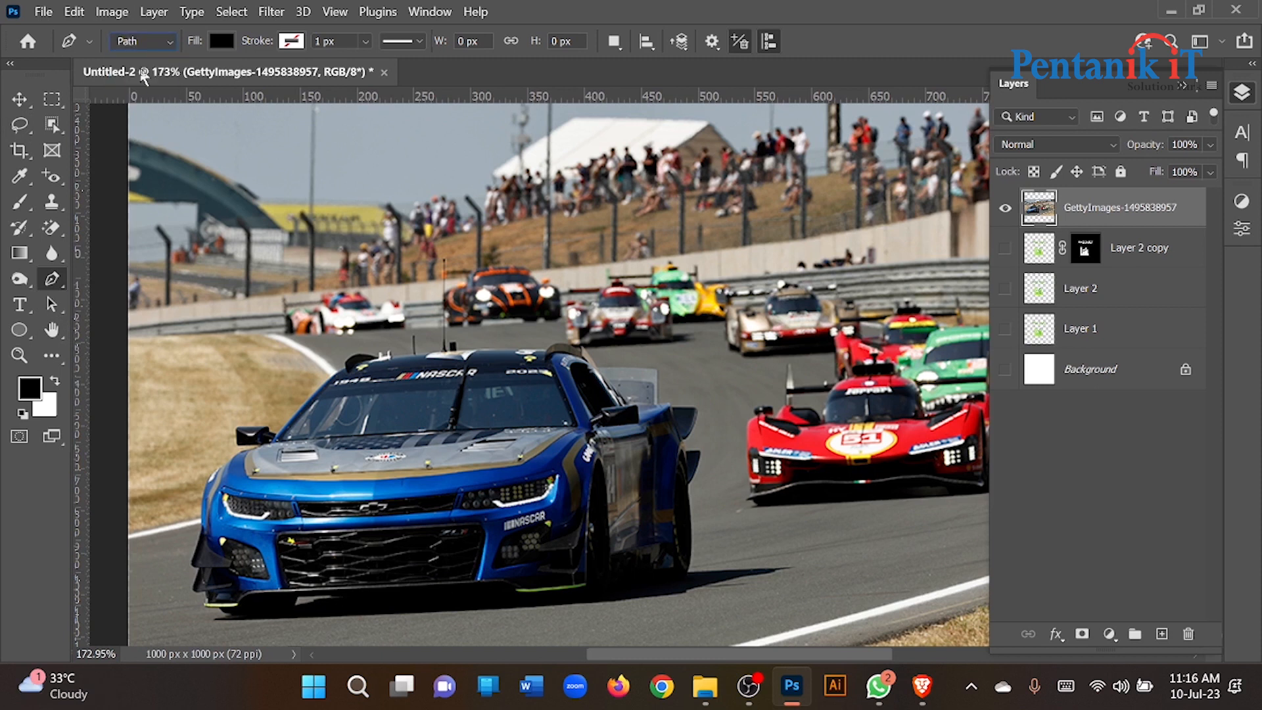
pyautogui.moveTo(732, 263); pyautogui.dragTo(754, 375)
pyautogui.moveTo(554, 543); pyautogui.dragTo(435, 529)
pyautogui.moveTo(344, 434); pyautogui.dragTo(376, 288)
pyautogui.click(370, 265)
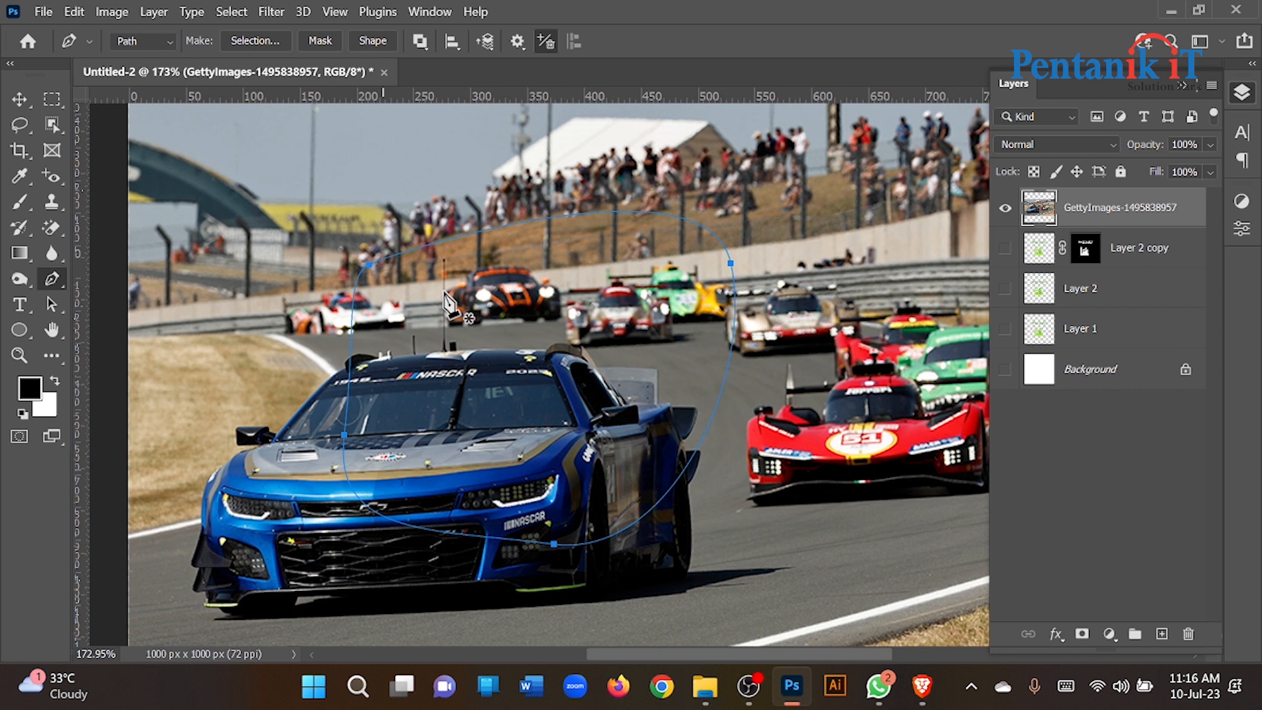
pyautogui.hotkey('ctrl', 'z')
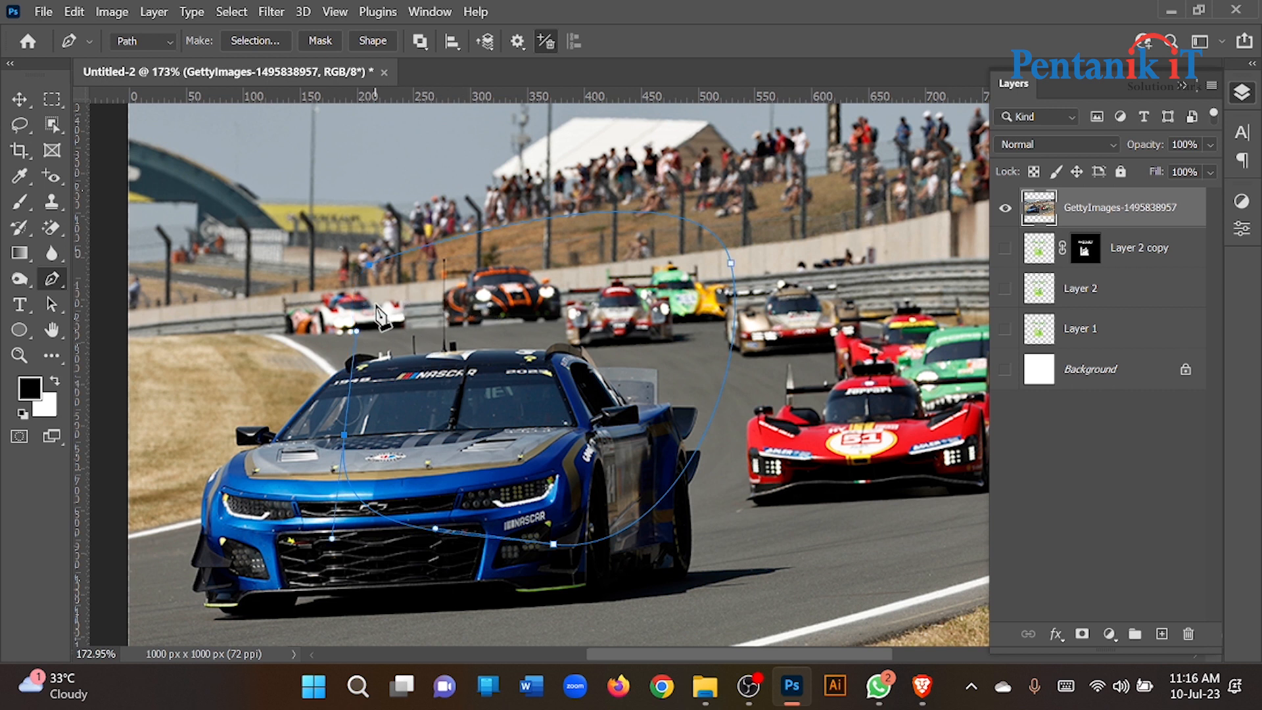
pyautogui.click(371, 268)
# Step: Convert the closed pen path over the blue car into a selection
pyautogui.rightClick(424, 293)
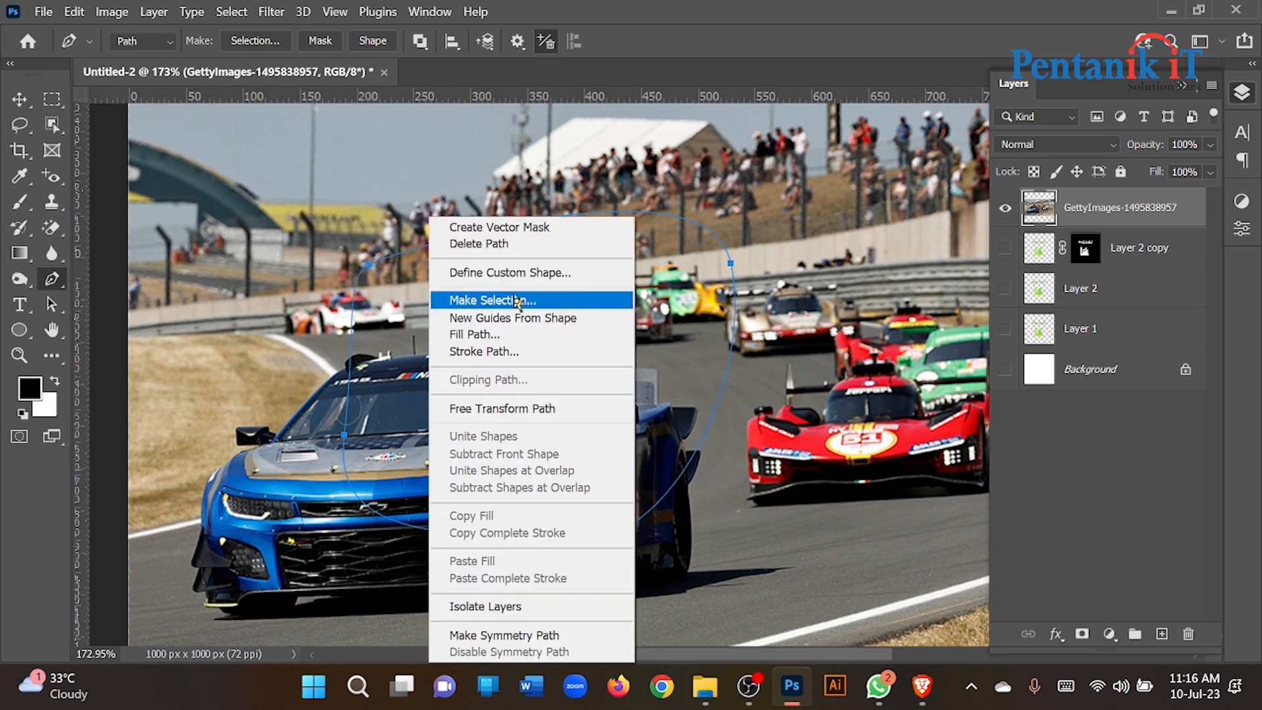
pyautogui.click(517, 297)
pyautogui.click(733, 164)
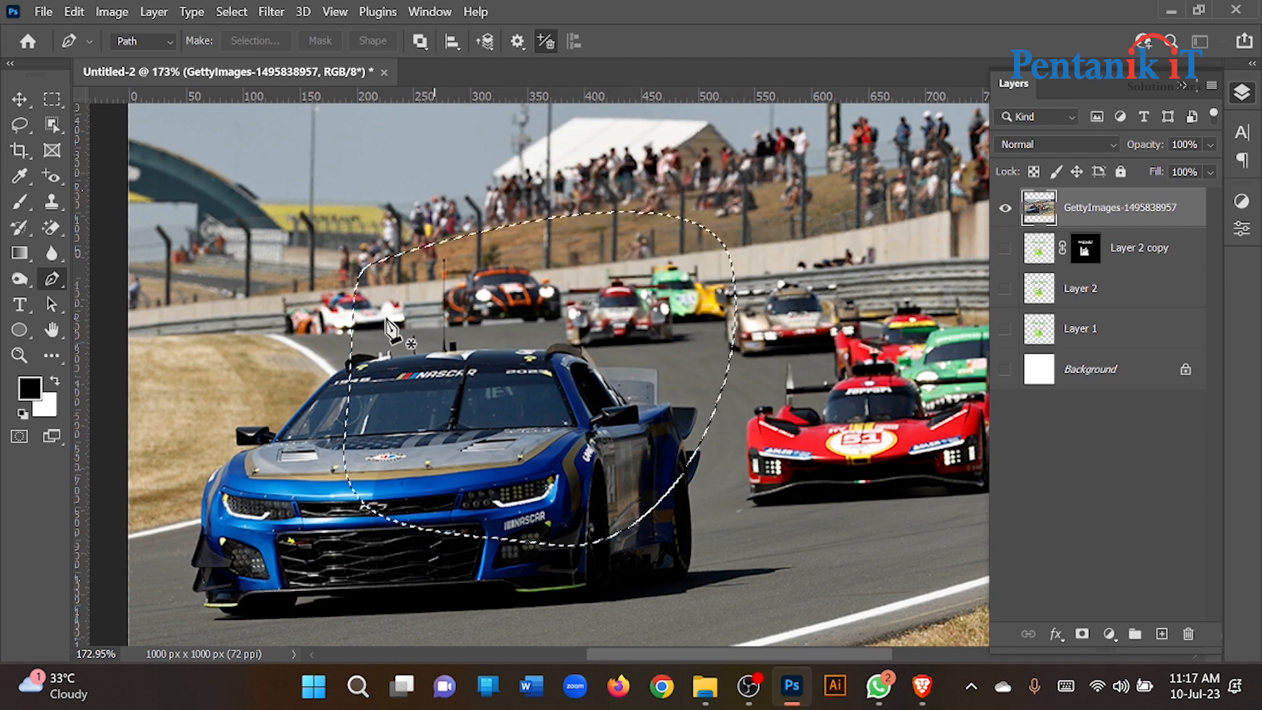
# Step: Start a new Pen path at the white roof bracket of the blue car and trace the roof edge to the antenna base
pyautogui.scroll(10, 416, 344)
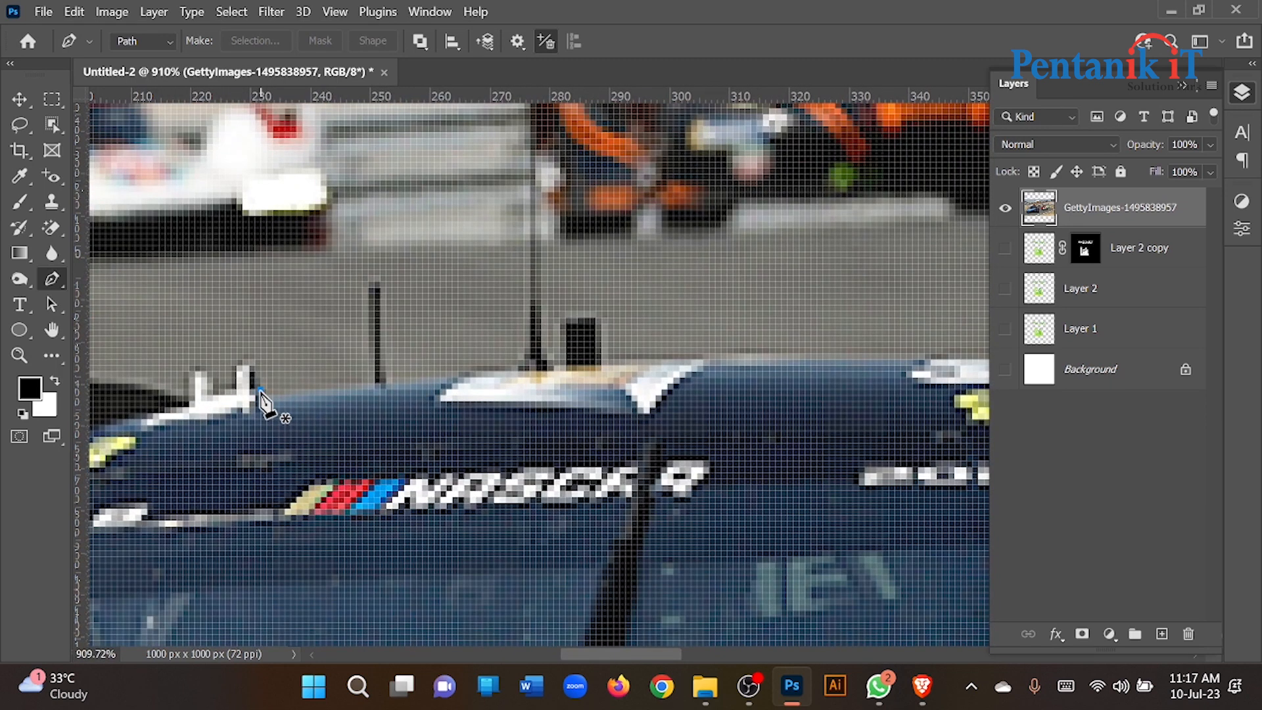
pyautogui.scroll(-4, 290, 392)
pyautogui.scroll(2, 293, 388)
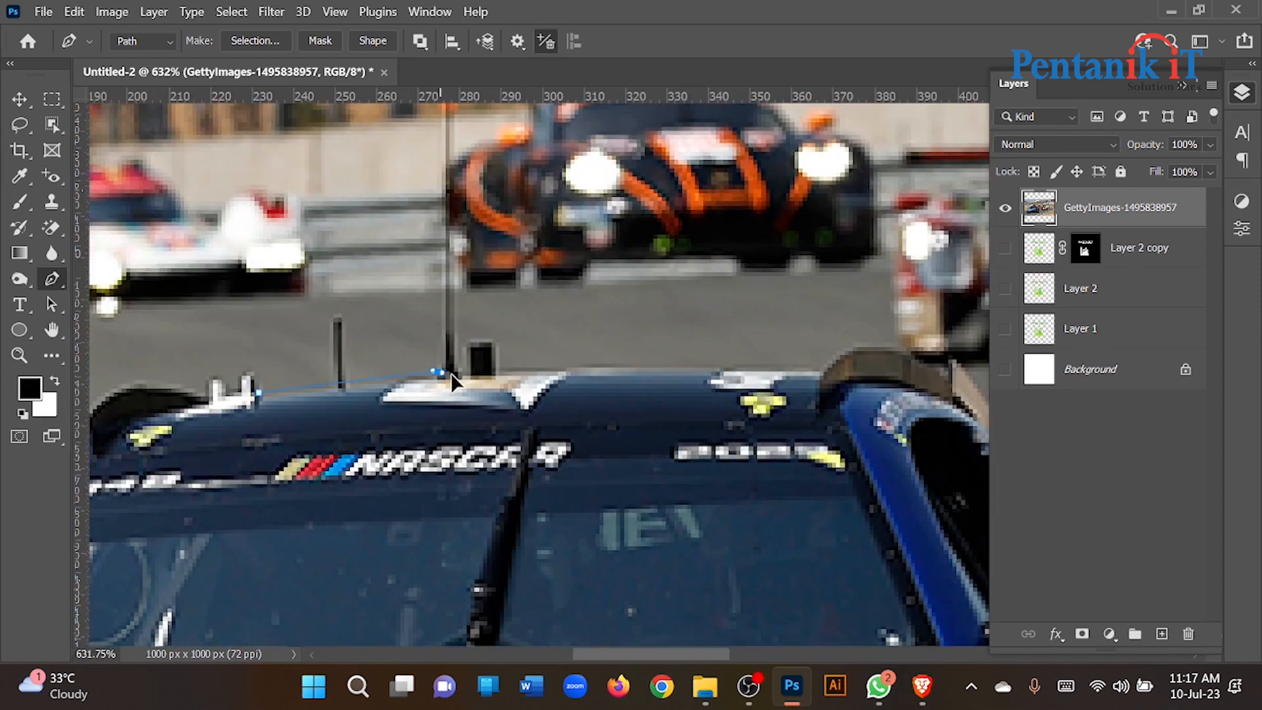
pyautogui.scroll(2, 453, 368)
pyautogui.scroll(1, 454, 364)
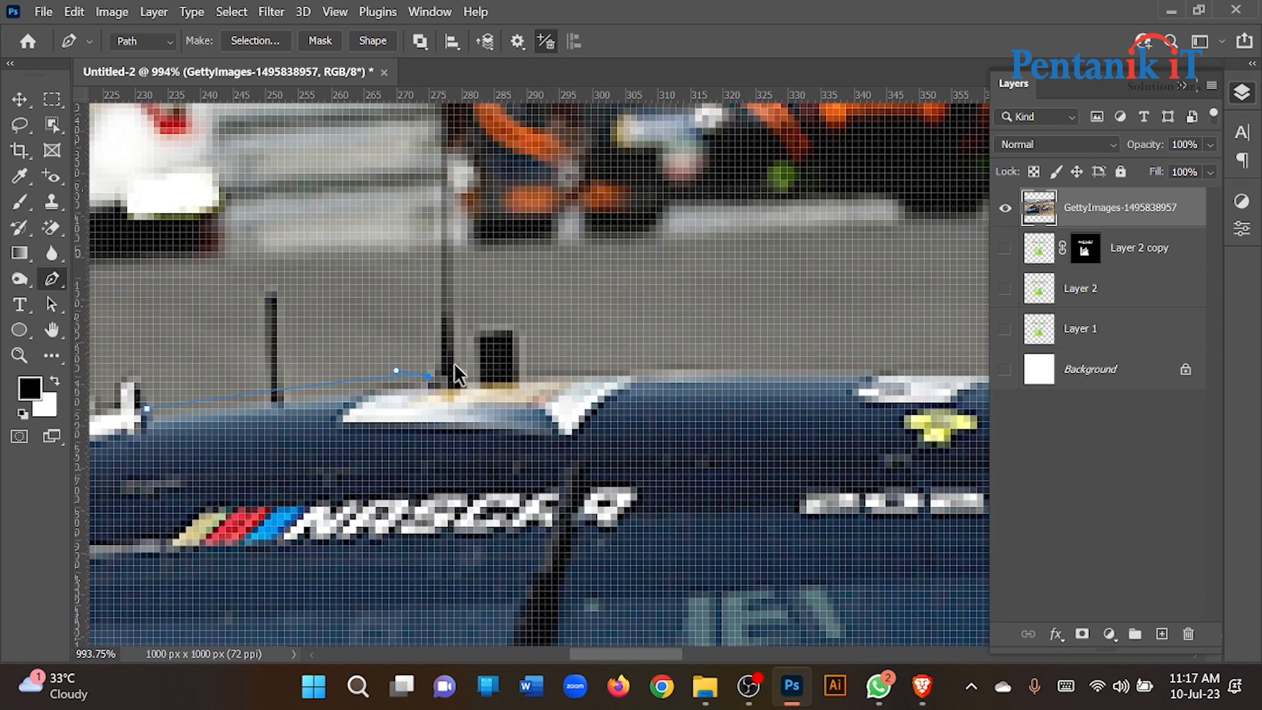
# Step: Extend the path around the small black box beside the antenna and along the roof edge to the right-hand roof flap
pyautogui.click(474, 330)
pyautogui.click(519, 330)
pyautogui.click(522, 376)
pyautogui.scroll(-2, 523, 374)
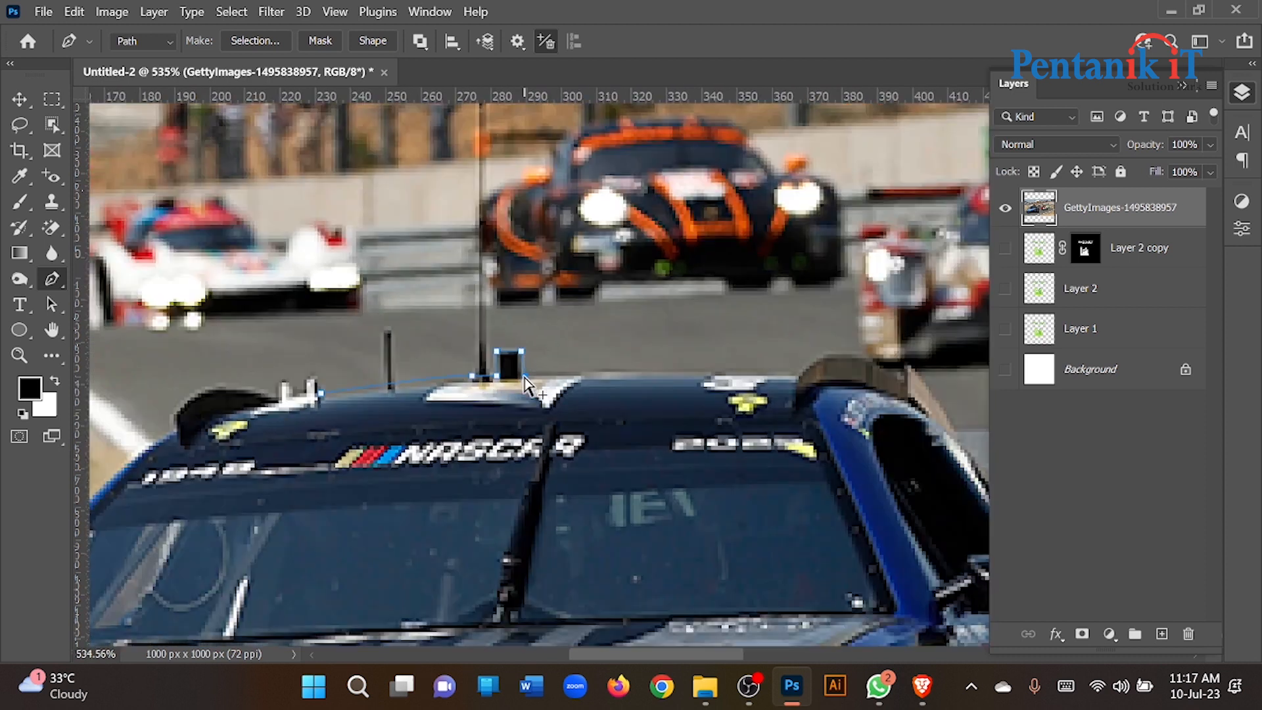
pyautogui.moveTo(789, 376)
pyautogui.mouseDown()
pyautogui.moveTo(814, 394)
pyautogui.moveTo(795, 379)
pyautogui.mouseUp()
pyautogui.scroll(2, 798, 388)
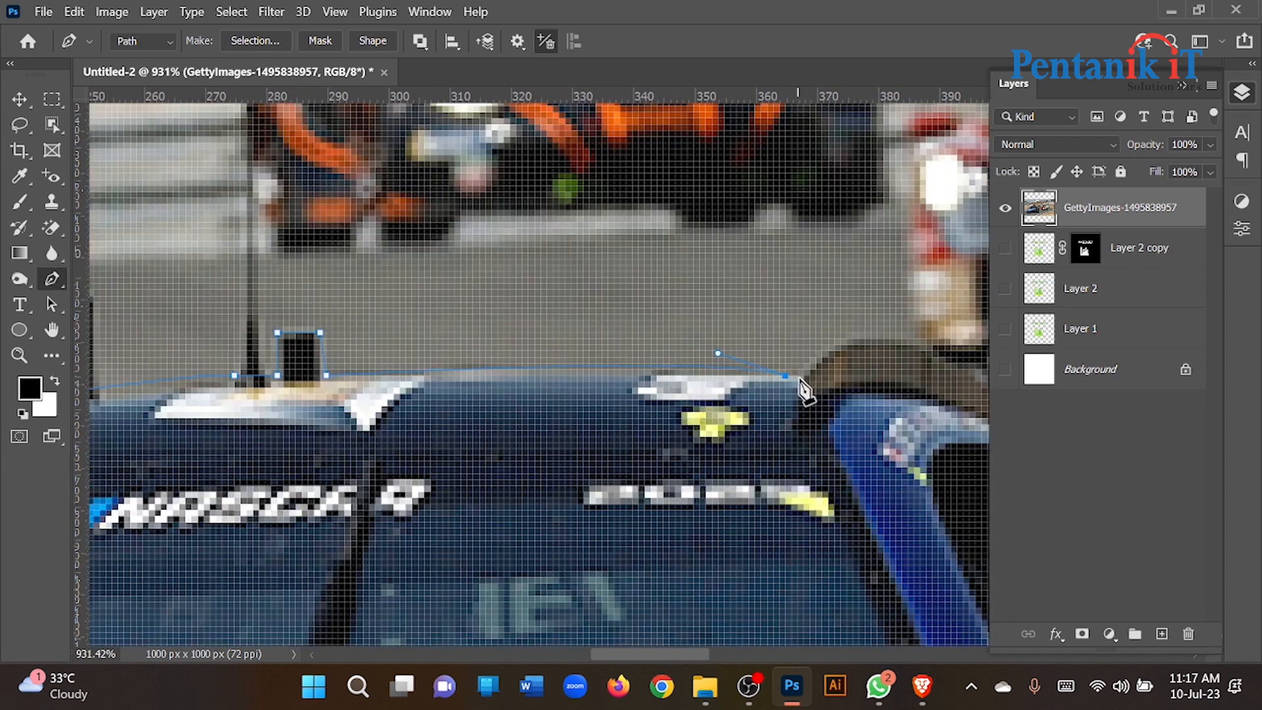
# Step: Trace the curved right-hand roof flap and continue the path along the top edge of the rear spoiler
pyautogui.scroll(-3, 802, 381)
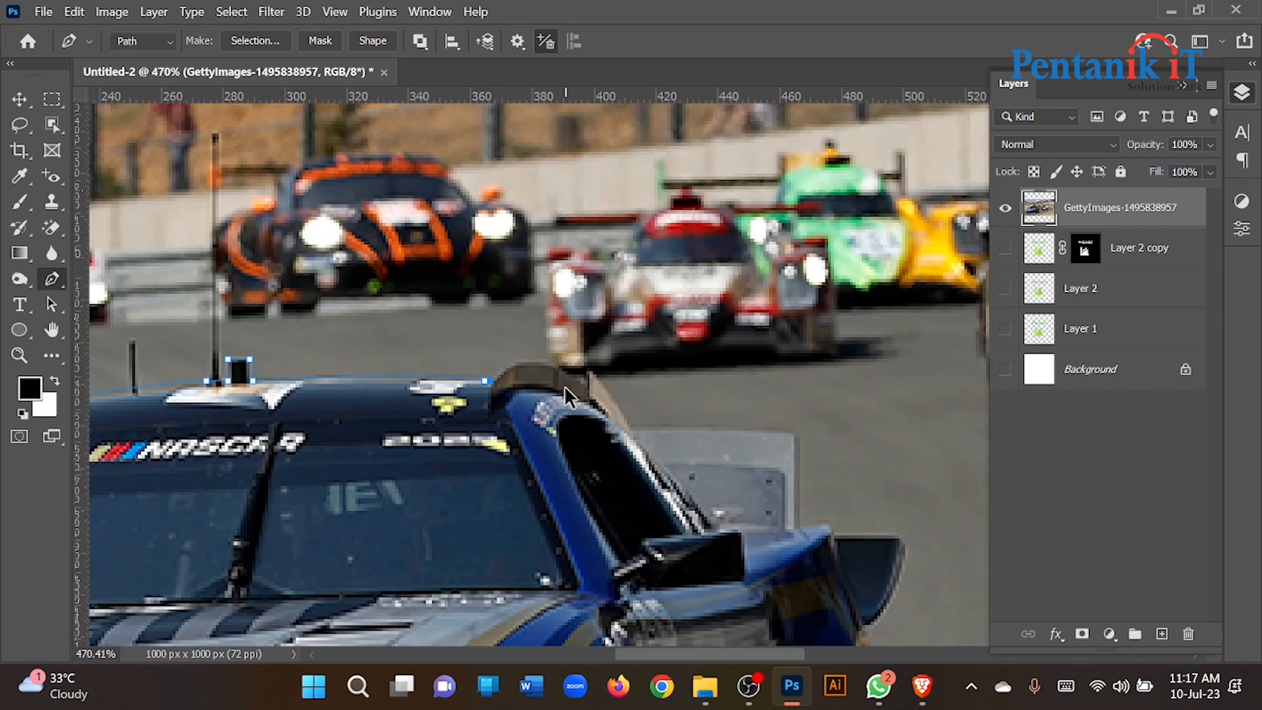
pyautogui.scroll(1, 573, 385)
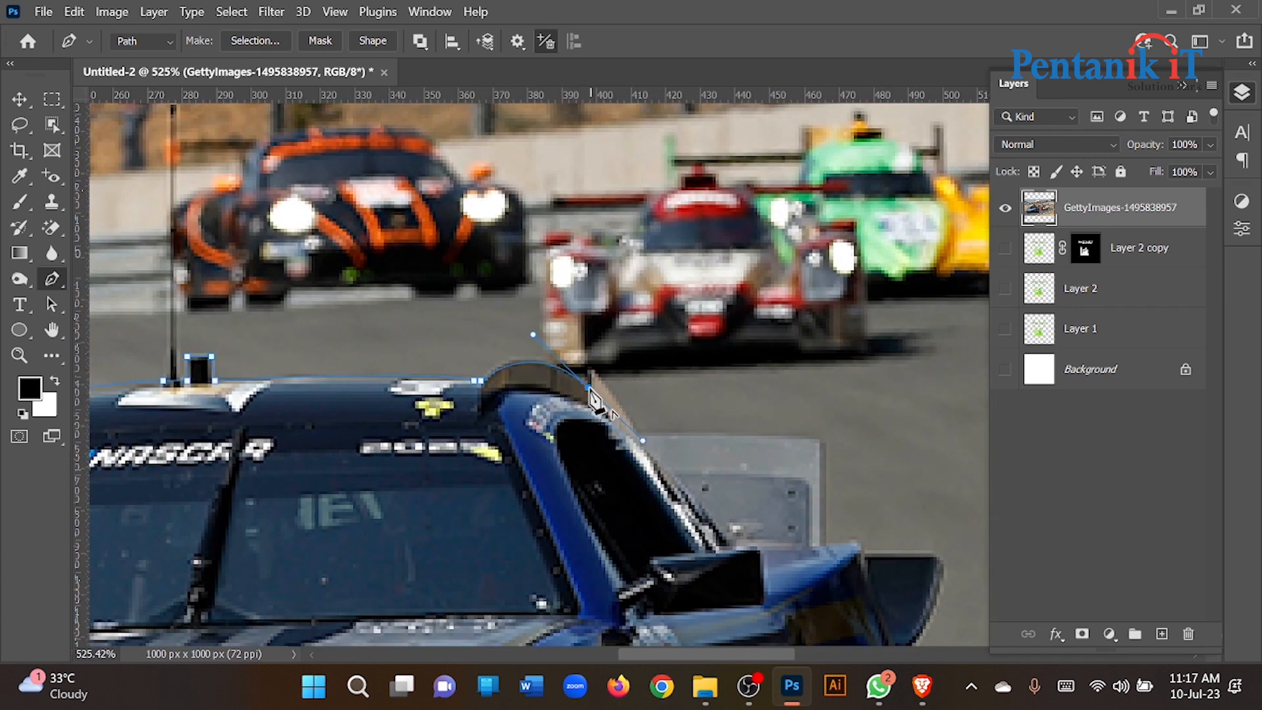
pyautogui.click(589, 386)
pyautogui.moveTo(644, 444); pyautogui.dragTo(645, 449)
pyautogui.keyDown('alt'); pyautogui.click(640, 432); pyautogui.keyUp('alt')
pyautogui.scroll(-3, 829, 453)
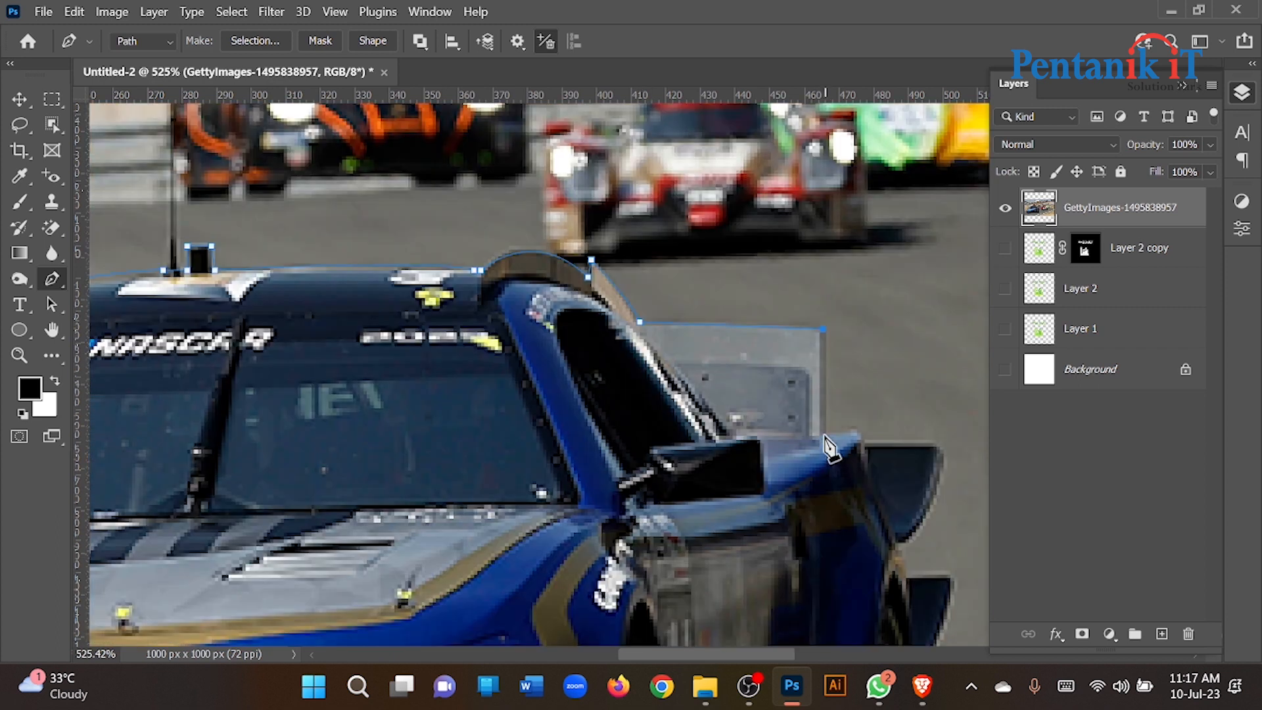
# Step: Continue the path down the rear spoiler, over the rear fender corner and around the upper black side fin
pyautogui.click(861, 444)
pyautogui.moveTo(887, 451); pyautogui.dragTo(664, 393)
pyautogui.click(712, 386)
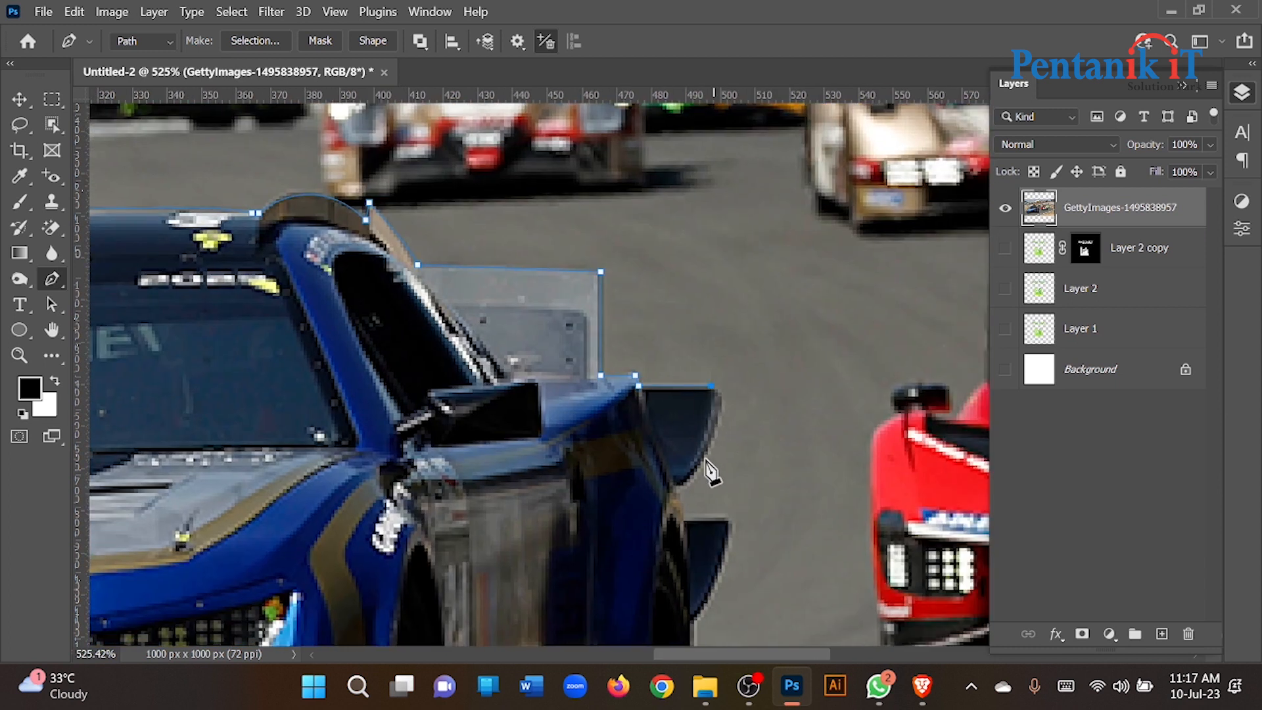
pyautogui.moveTo(674, 490); pyautogui.dragTo(606, 526)
pyautogui.moveTo(709, 447); pyautogui.dragTo(701, 457)
pyautogui.keyDown('alt'); pyautogui.click(718, 427); pyautogui.keyUp('alt')
# Step: Trace the lower black side fin and the outer edge of the rear wheel down to the ground
pyautogui.scroll(-5, 687, 531)
pyautogui.scroll(-3, 735, 326)
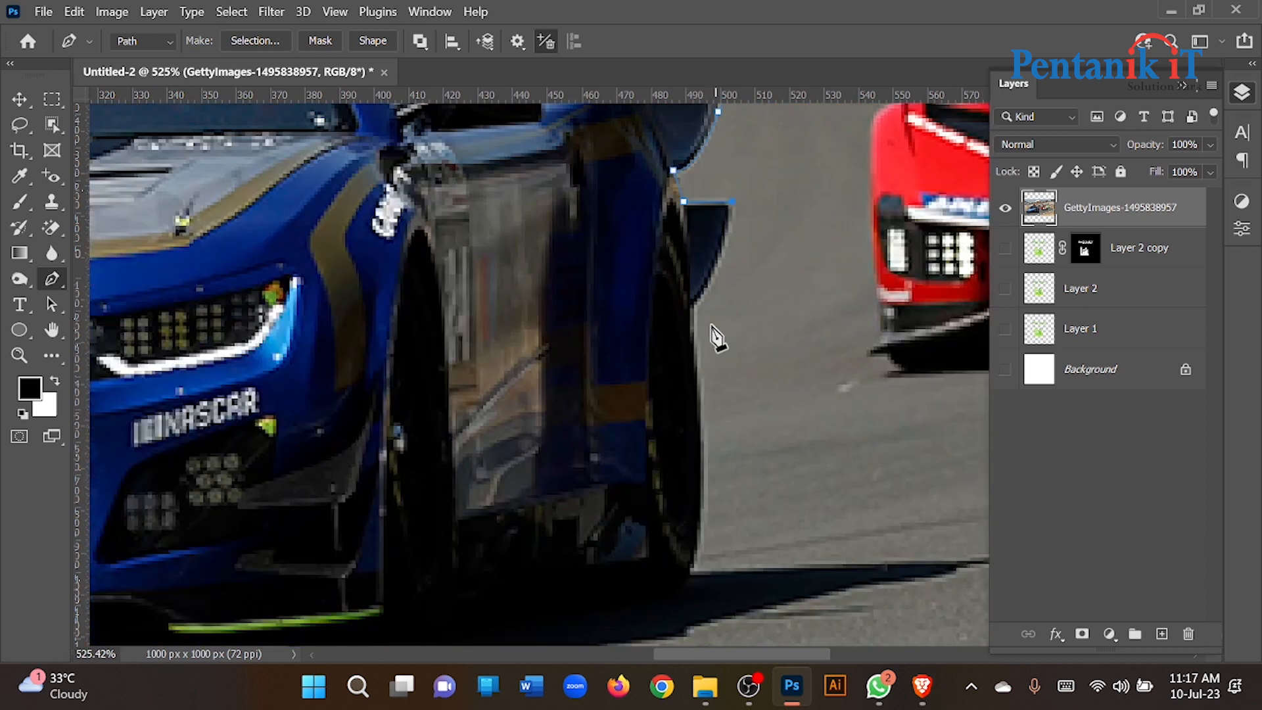
pyautogui.moveTo(694, 305); pyautogui.dragTo(817, 417)
pyautogui.moveTo(804, 462); pyautogui.dragTo(770, 527)
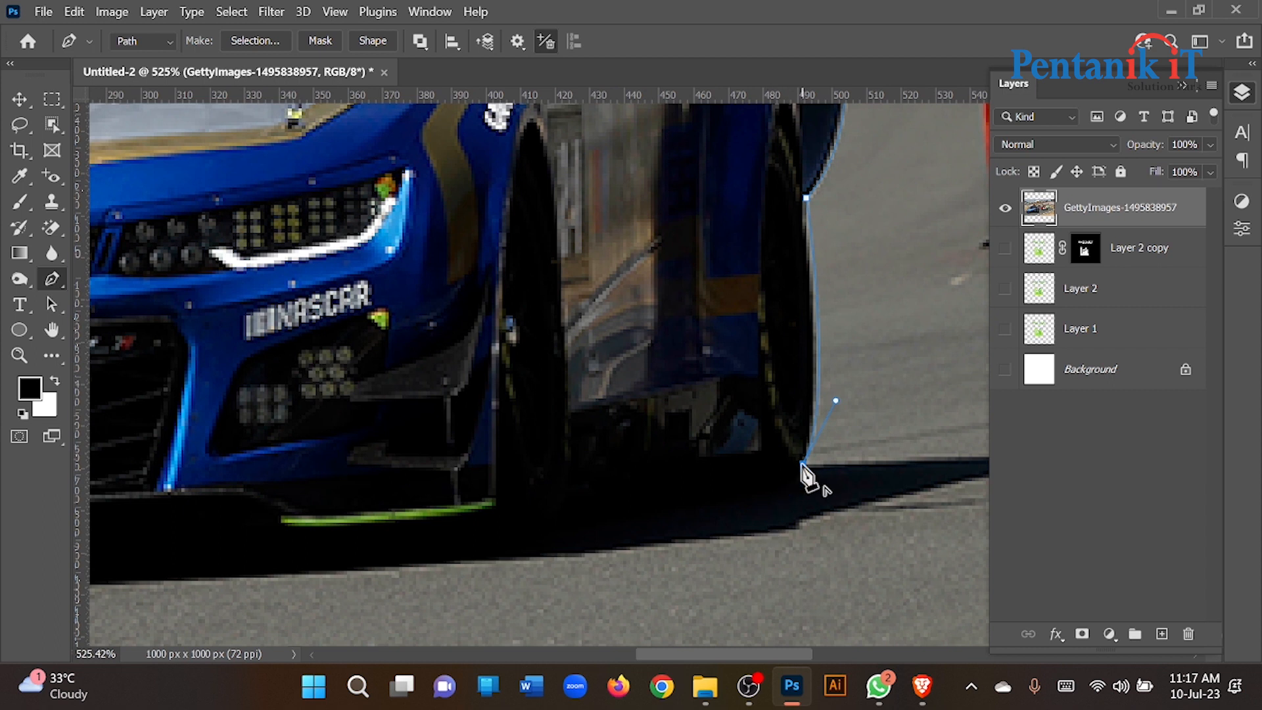
# Step: Extend the path around the pointed shadow beside the rear wheel, following its lower edge back toward the car
pyautogui.scroll(-6, 609, 472)
pyautogui.scroll(5, 751, 485)
pyautogui.moveTo(818, 460); pyautogui.dragTo(674, 428)
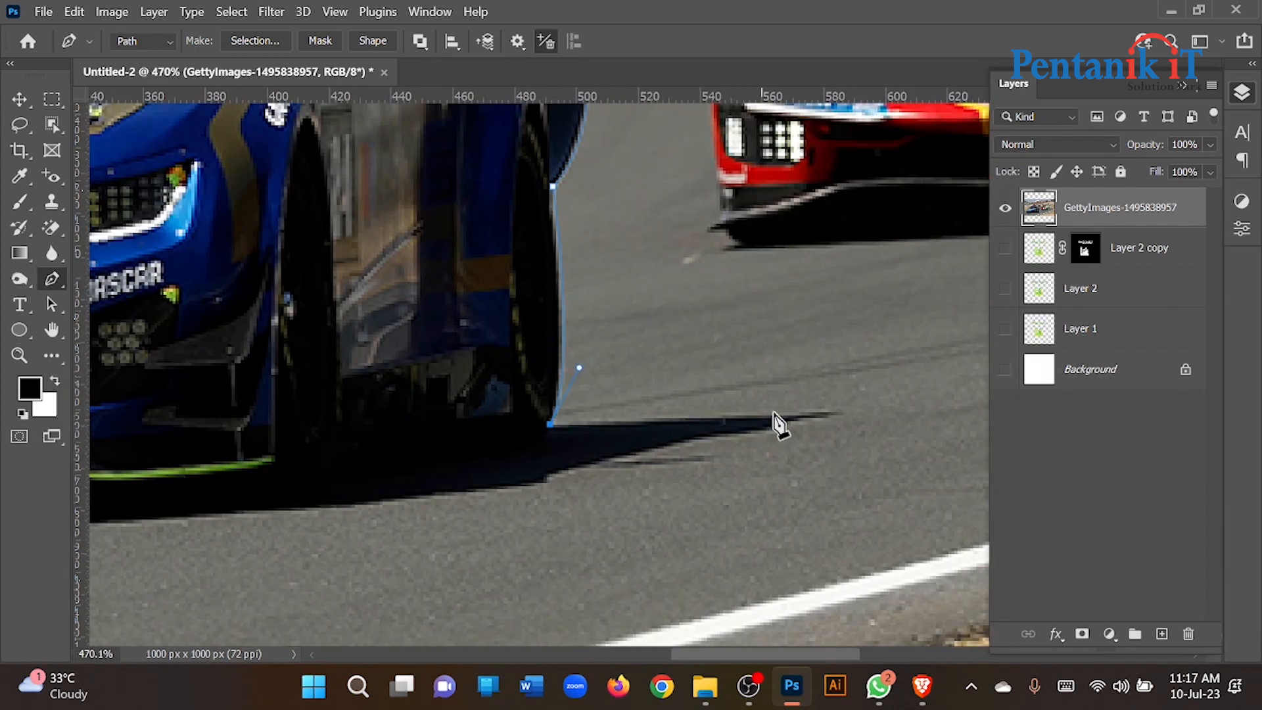
pyautogui.click(841, 412)
pyautogui.click(789, 422)
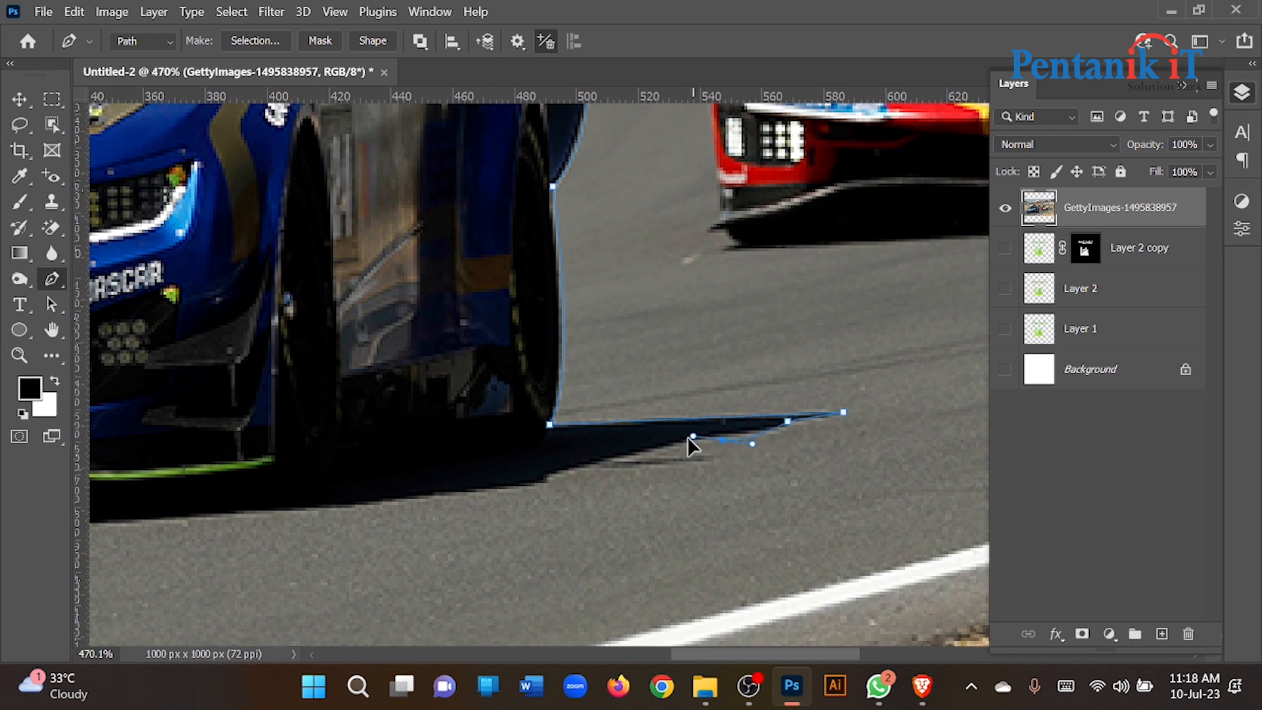
pyautogui.hotkey('ctrl', 'z')
pyautogui.keyDown('alt'); pyautogui.click(712, 440); pyautogui.keyUp('alt')
pyautogui.moveTo(392, 502); pyautogui.dragTo(620, 430)
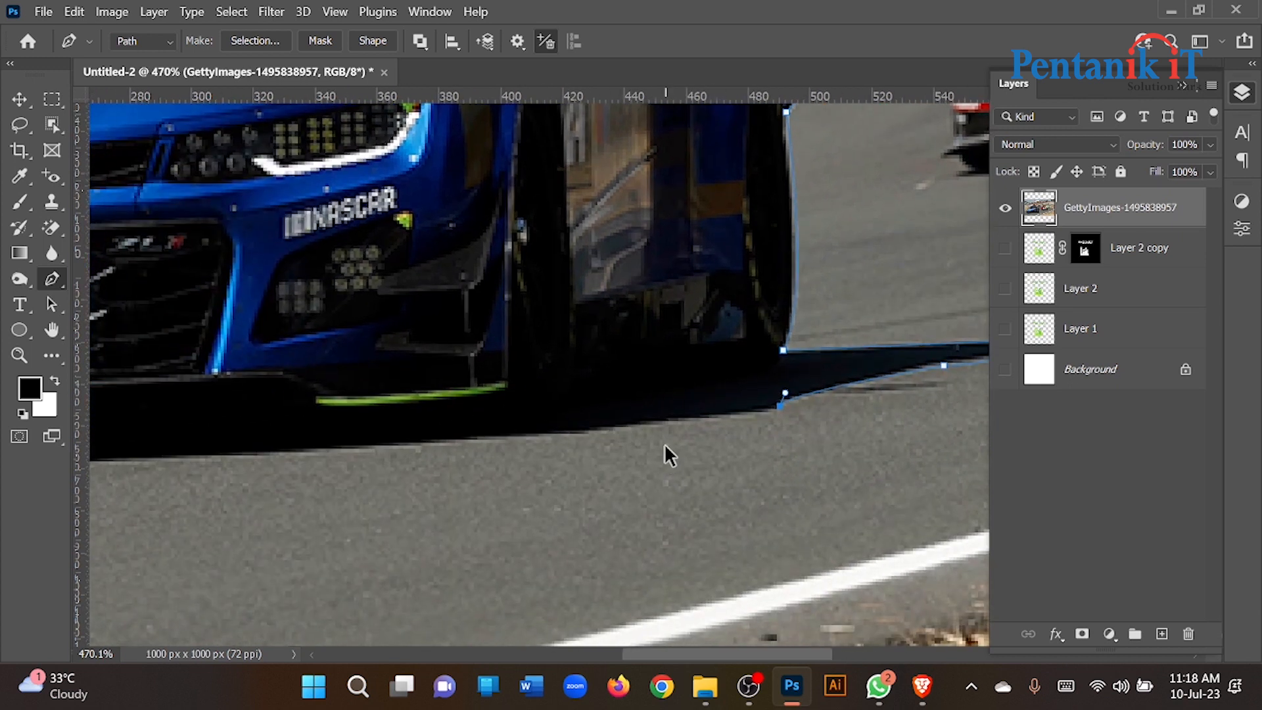
# Step: Follow the lower edge of the shadow beneath the car with the path to its tip at the front bumper's far corner
pyautogui.scroll(-6, 664, 453)
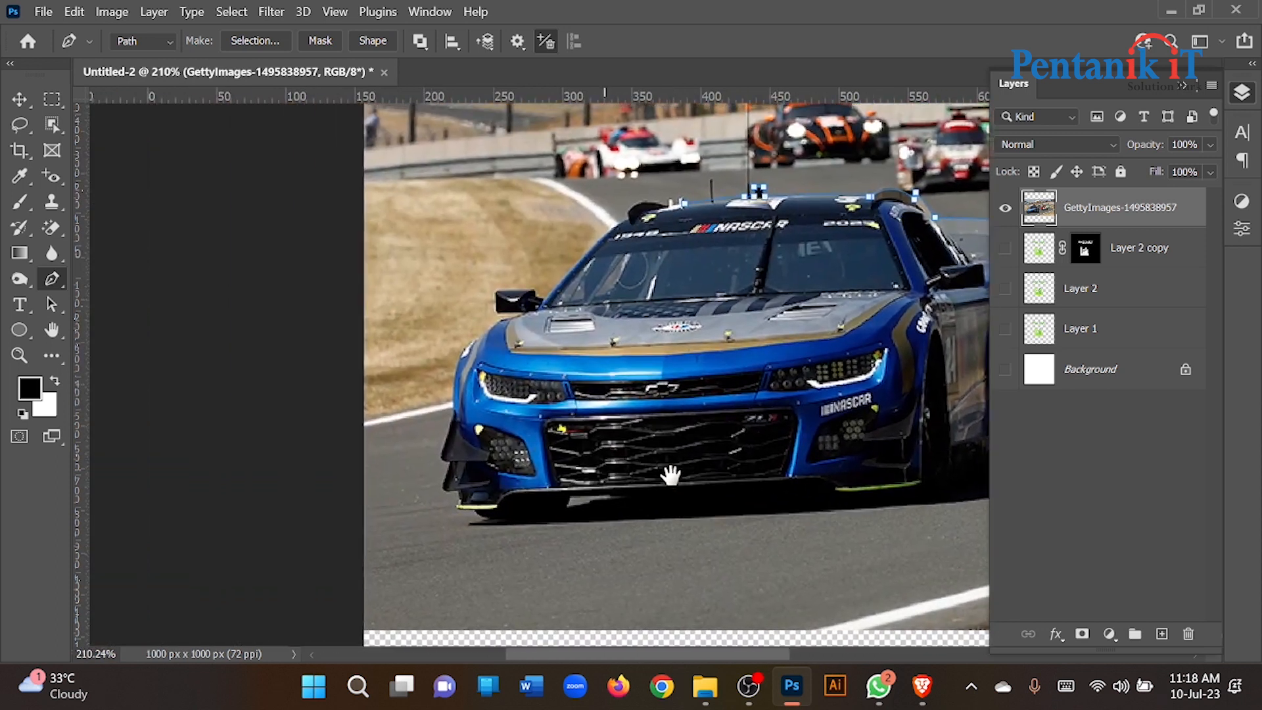
pyautogui.moveTo(671, 475); pyautogui.dragTo(434, 447)
pyautogui.scroll(3, 747, 479)
pyautogui.moveTo(800, 465); pyautogui.dragTo(775, 464)
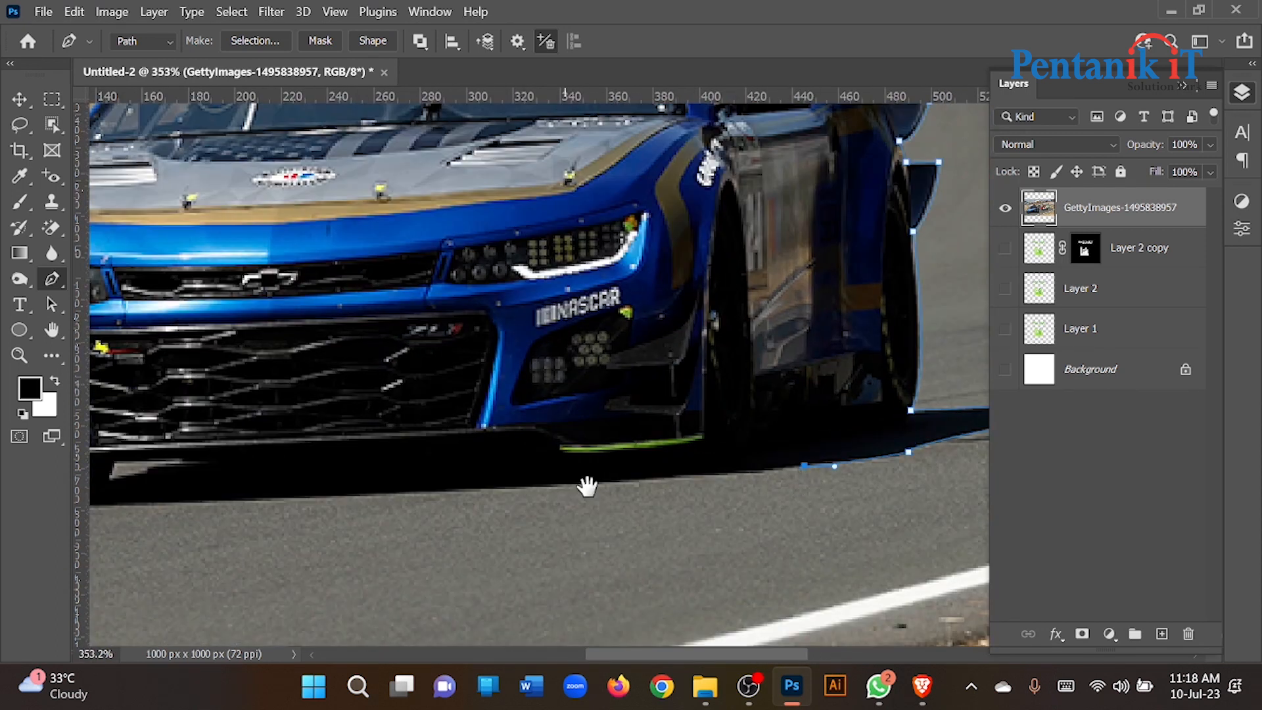
pyautogui.moveTo(587, 486); pyautogui.dragTo(749, 451)
pyautogui.moveTo(484, 479); pyautogui.dragTo(720, 461)
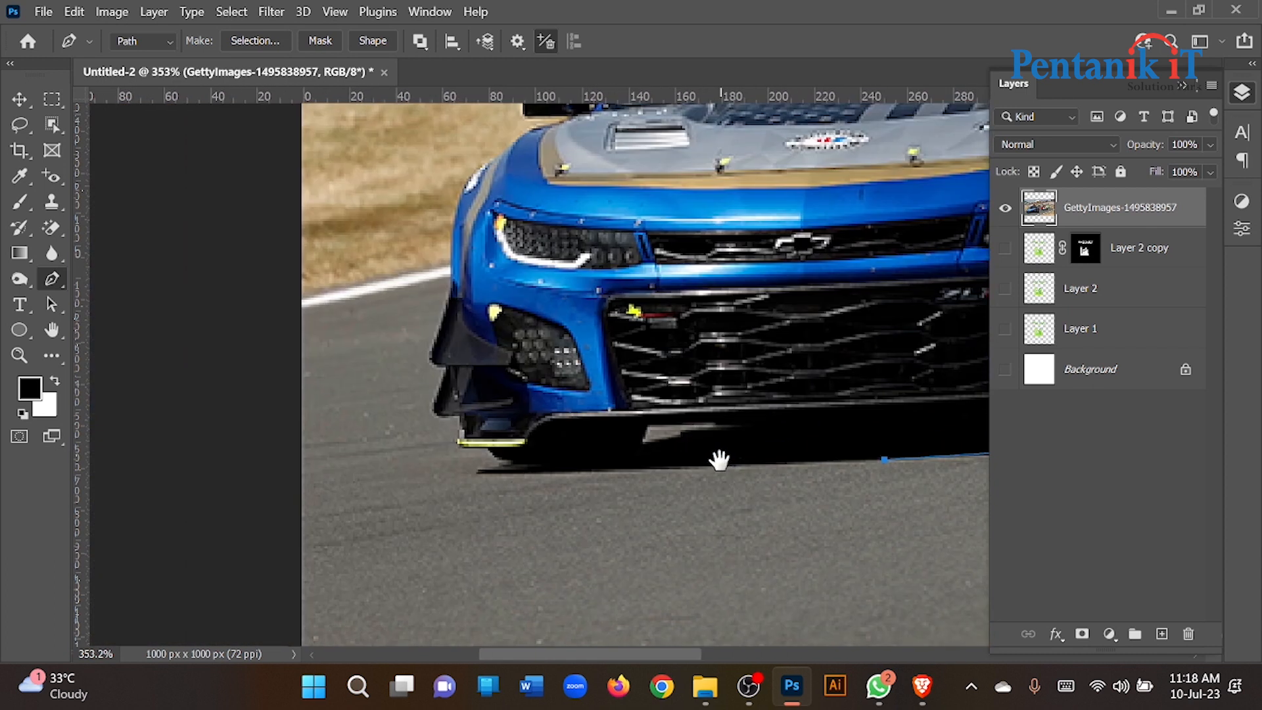
pyautogui.click(478, 474)
# Step: Trace the path from the shadow tip up around the front splitter corner with the yellow edge
pyautogui.scroll(3, 505, 483)
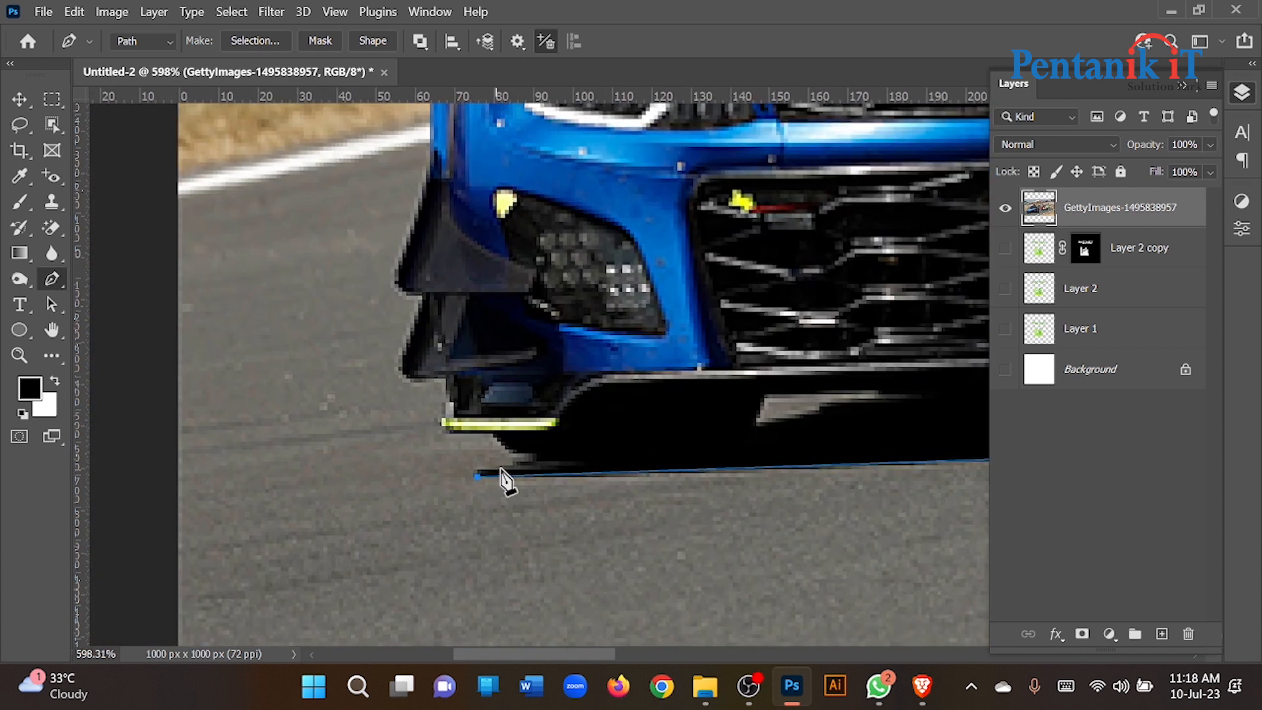
pyautogui.keyDown('alt'); pyautogui.click(528, 461); pyautogui.keyUp('alt')
pyautogui.click(493, 434)
pyautogui.moveTo(455, 390); pyautogui.dragTo(477, 364)
pyautogui.keyDown('alt'); pyautogui.click(447, 400); pyautogui.keyUp('alt')
# Step: Outline the lower and upper black fins at the front bumper's corner with curved path segments
pyautogui.scroll(3, 447, 388)
pyautogui.moveTo(406, 436); pyautogui.dragTo(431, 387)
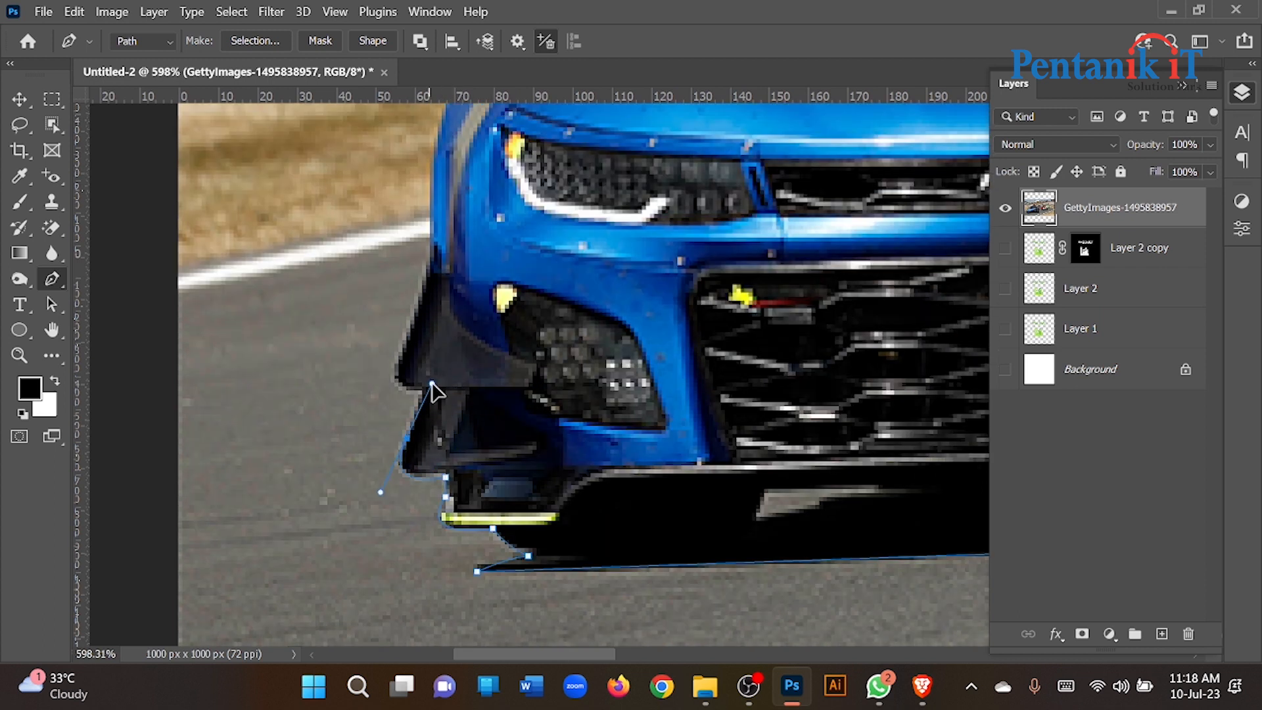
pyautogui.click(408, 436)
pyautogui.scroll(2, 427, 404)
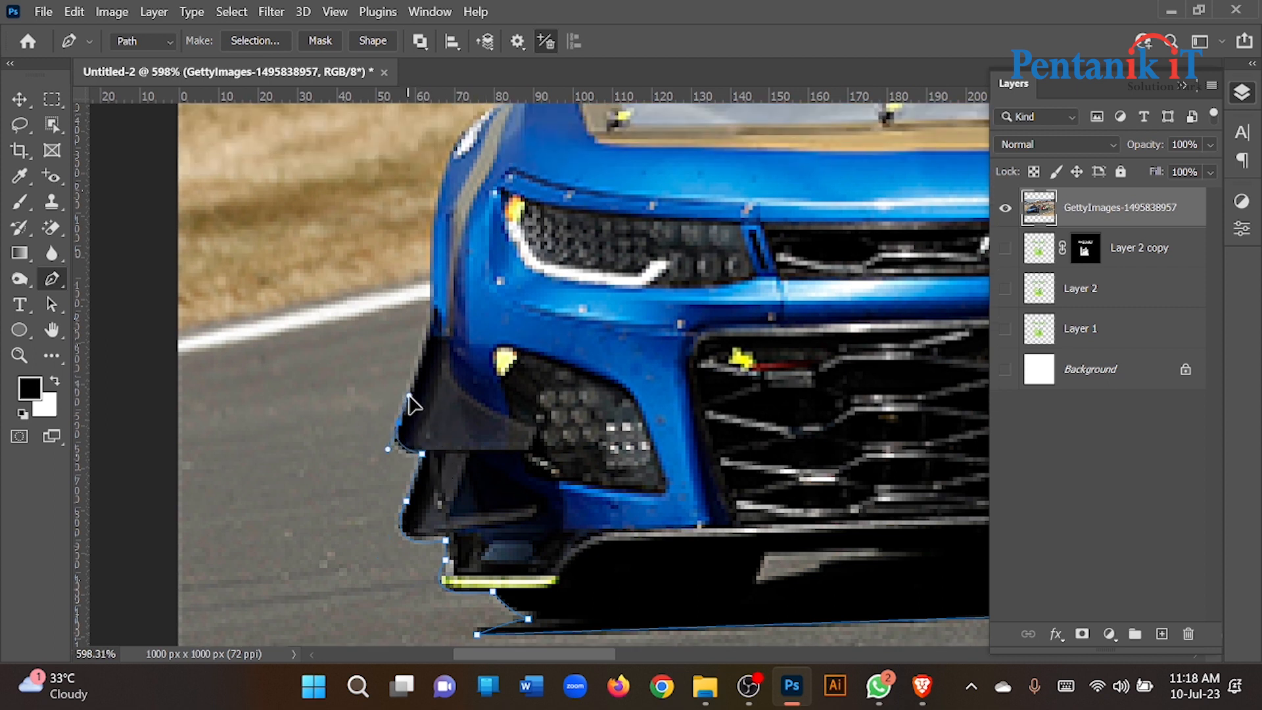
# Step: Continue the path up the front fender and along the hood edge to the base of the left-hand side mirror
pyautogui.scroll(5, 414, 421)
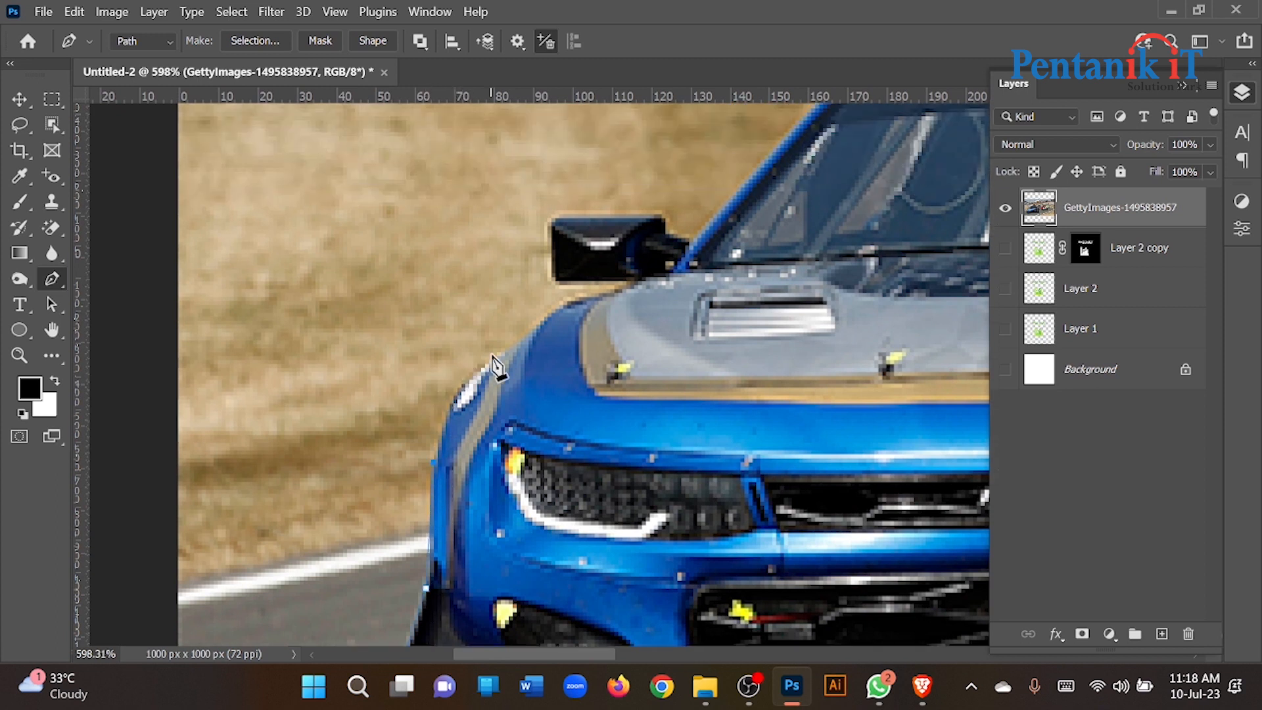
pyautogui.moveTo(501, 353); pyautogui.dragTo(560, 321)
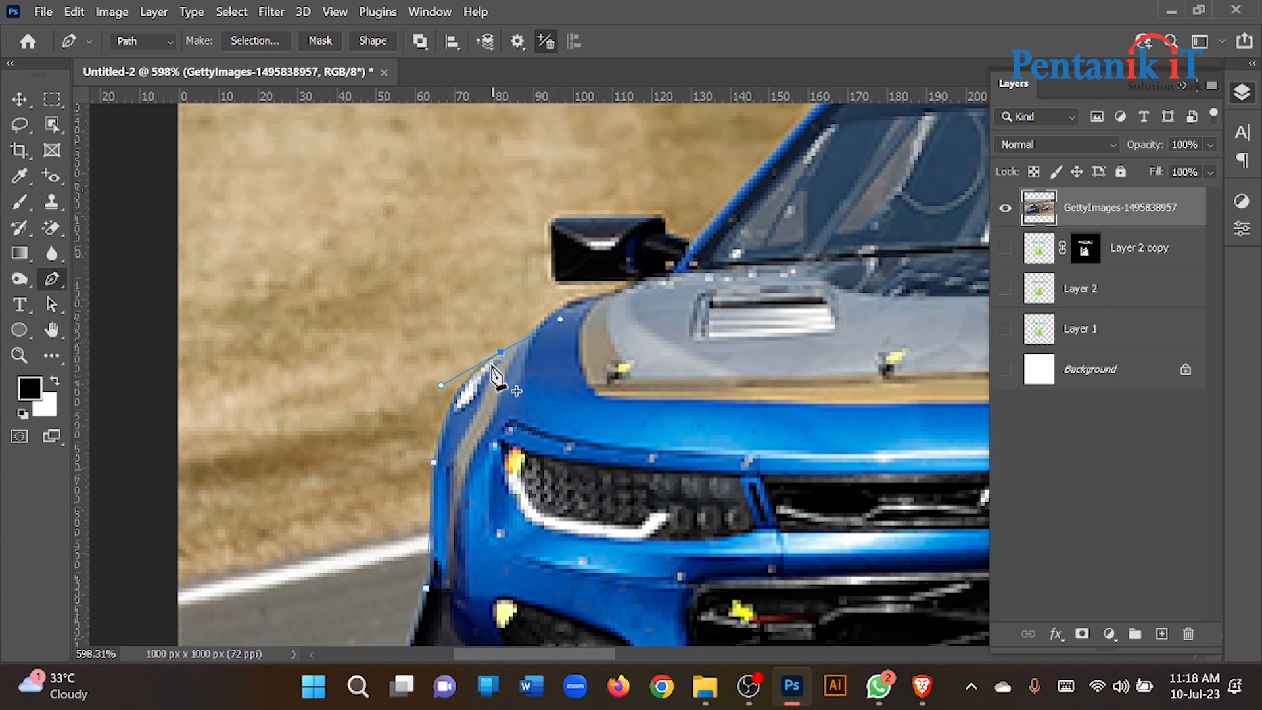
pyautogui.keyDown('alt'); pyautogui.click(501, 353); pyautogui.keyUp('alt')
pyautogui.scroll(5, 578, 339)
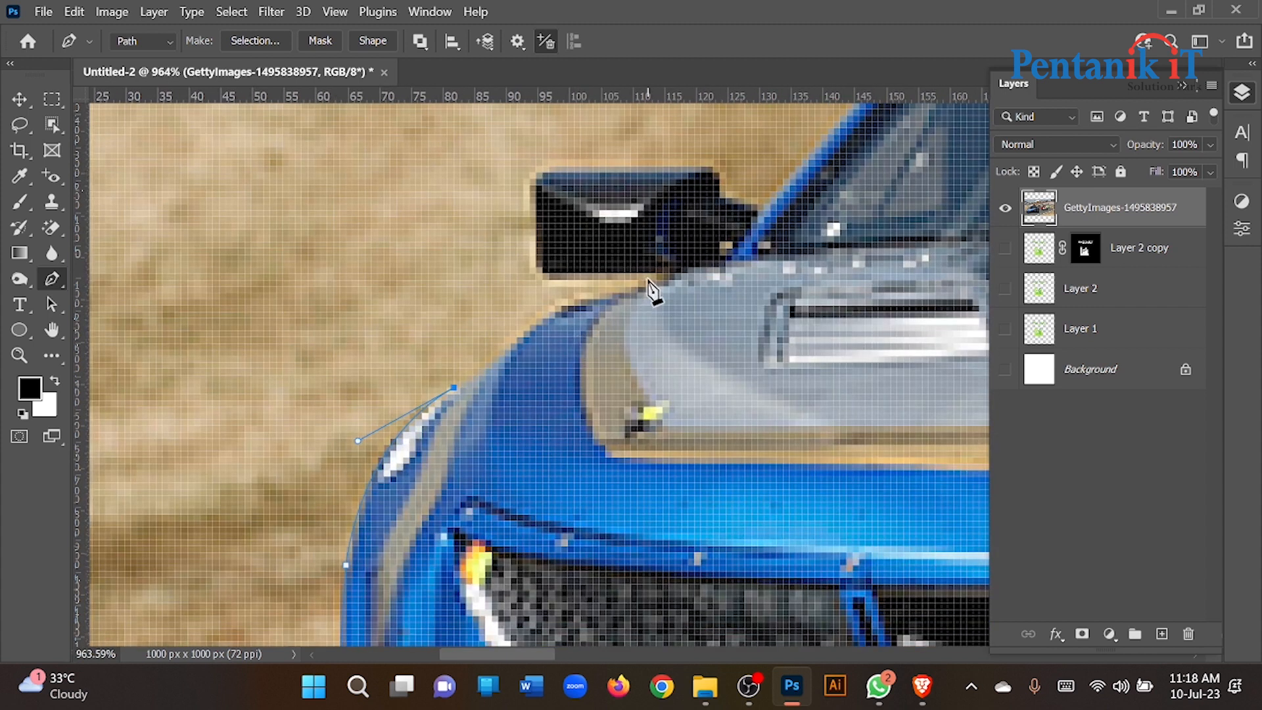
pyautogui.moveTo(524, 331); pyautogui.dragTo(543, 300)
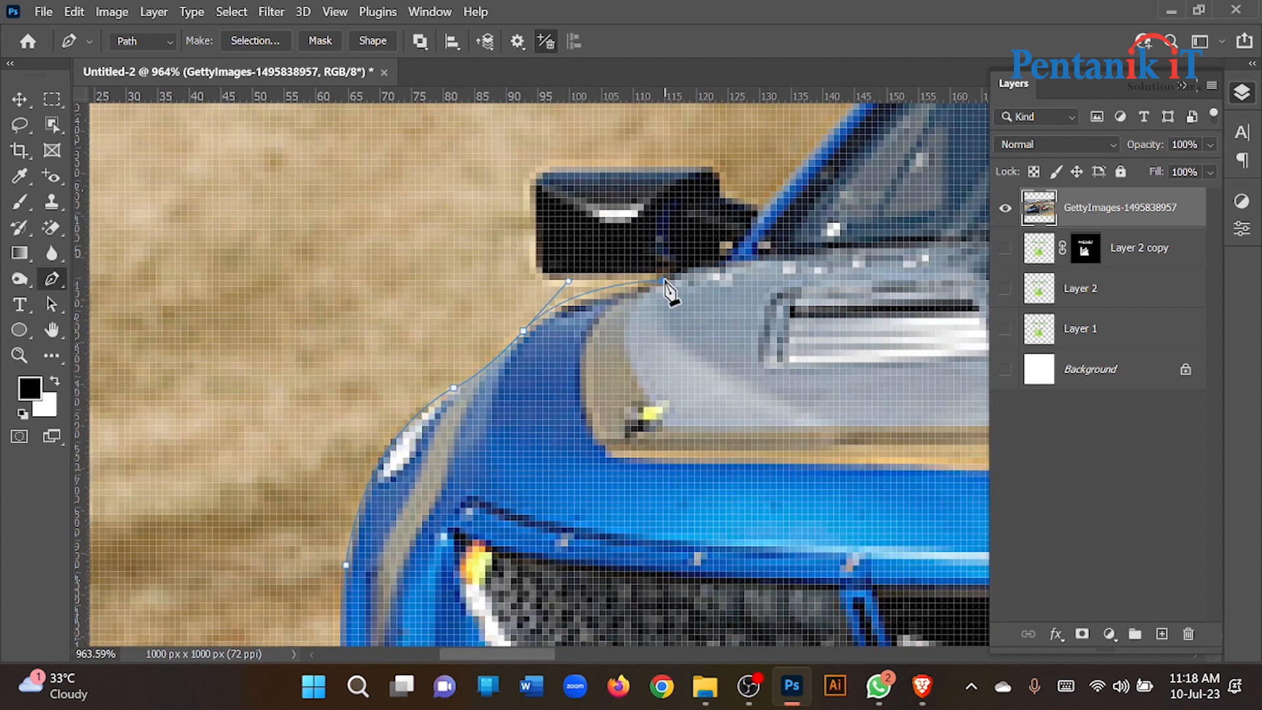
pyautogui.moveTo(568, 281); pyautogui.dragTo(560, 293)
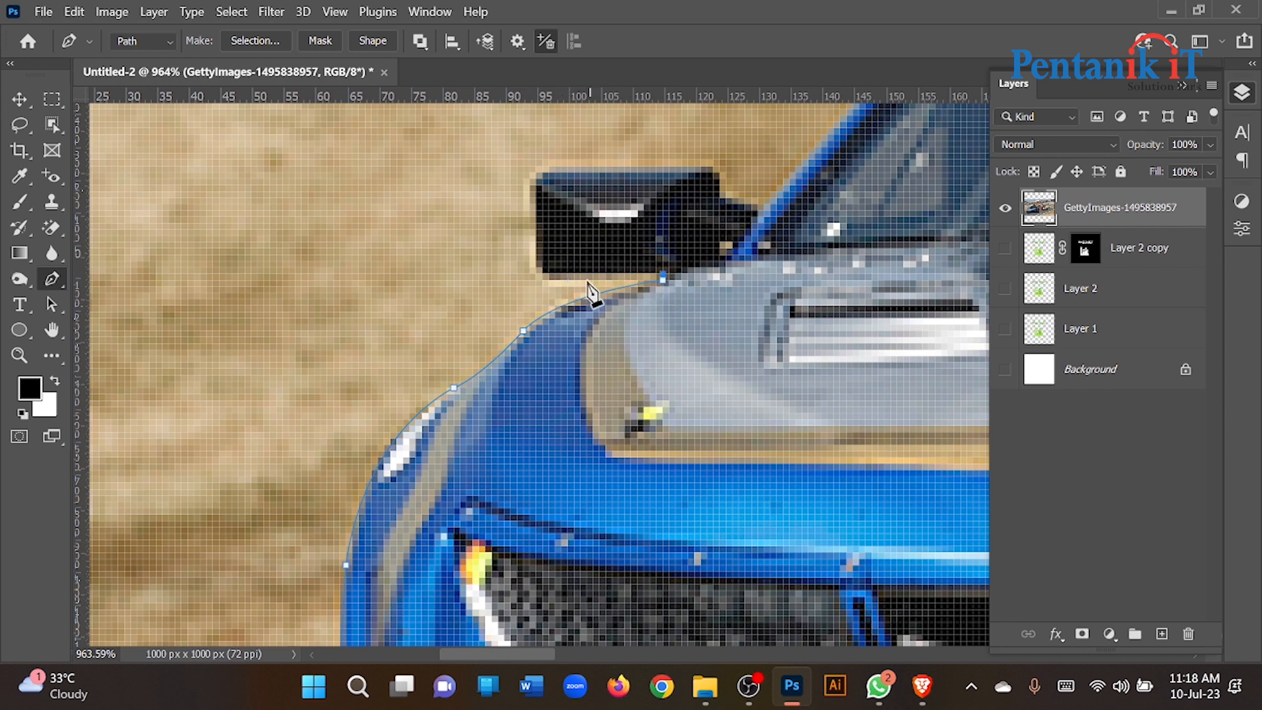
# Step: Trace the left-hand side mirror and follow the blue windshield pillar up to the black roof flap
pyautogui.scroll(2, 541, 283)
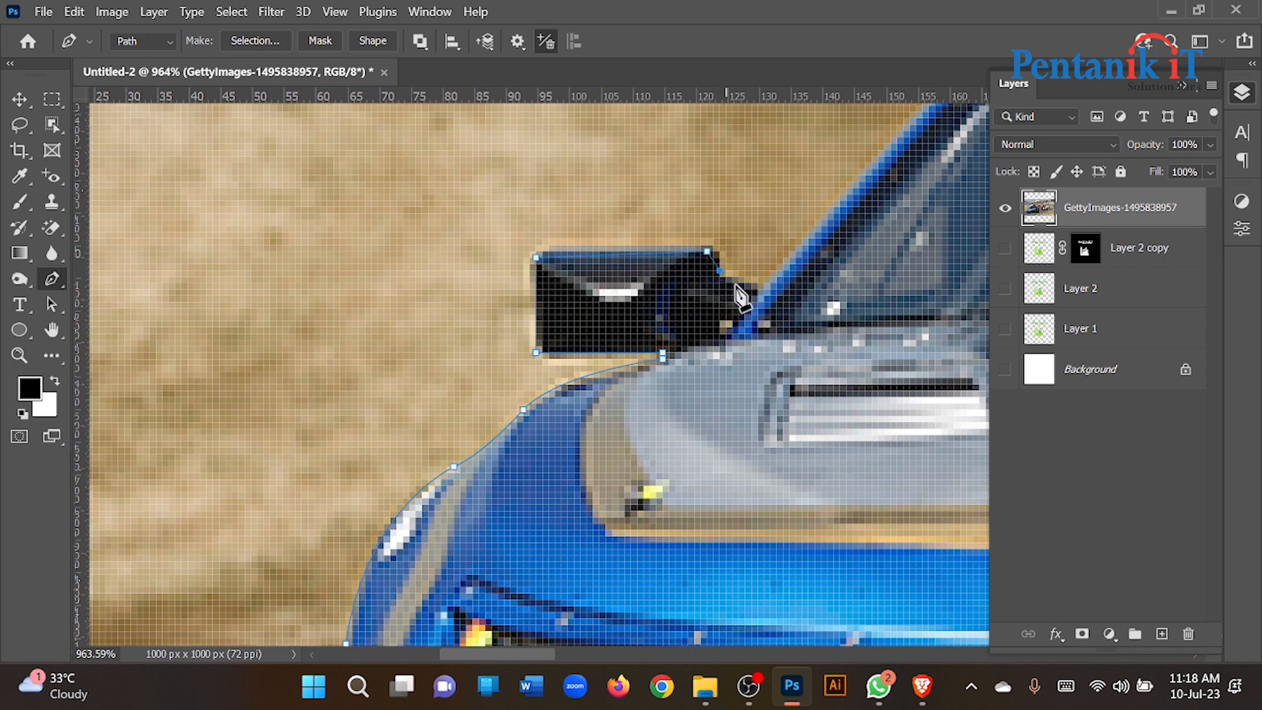
pyautogui.scroll(-3, 466, 388)
pyautogui.scroll(3, 451, 387)
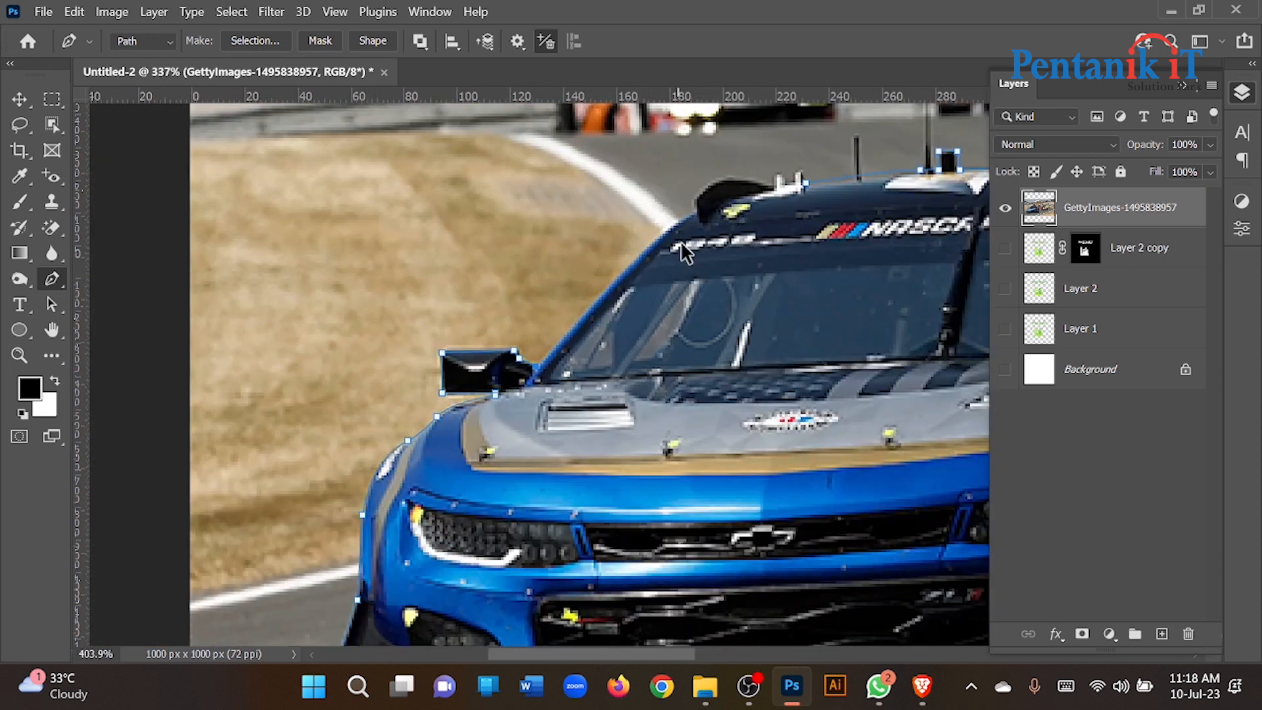
pyautogui.moveTo(683, 276); pyautogui.dragTo(717, 270)
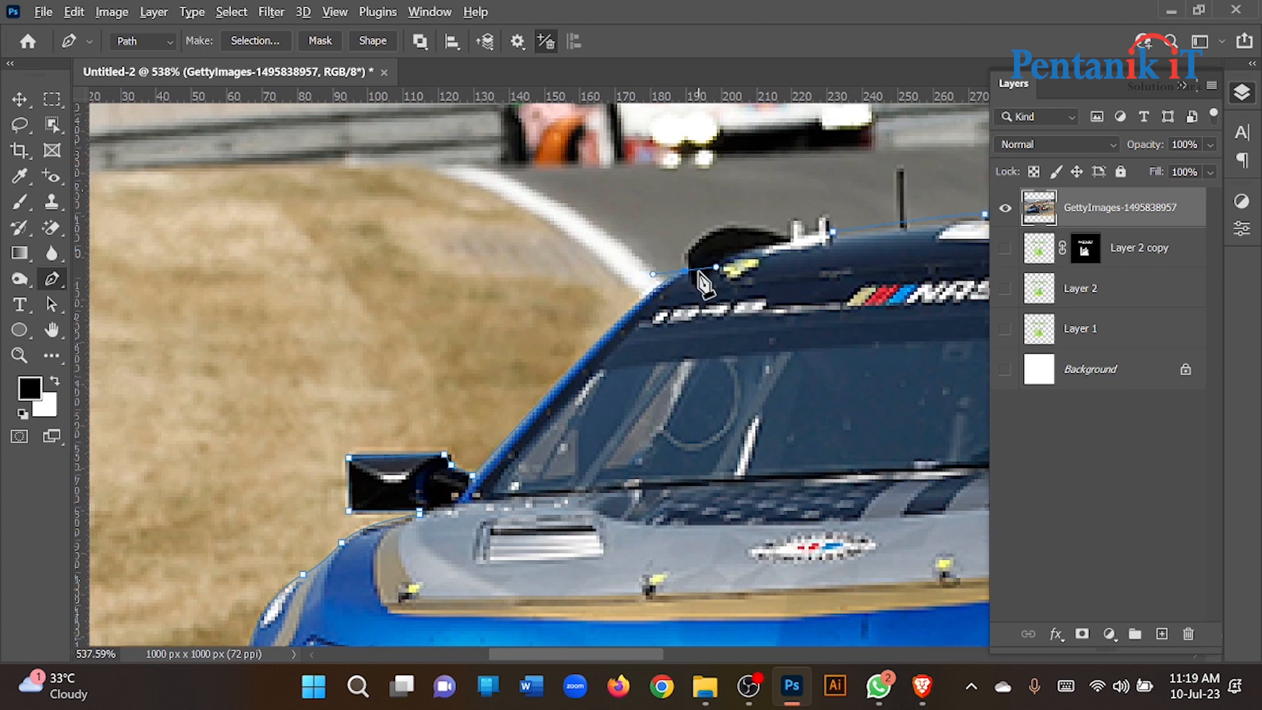
# Step: Outline the left-hand roof flap and white roof brackets, closing the path at its starting anchor
pyautogui.scroll(2, 730, 250)
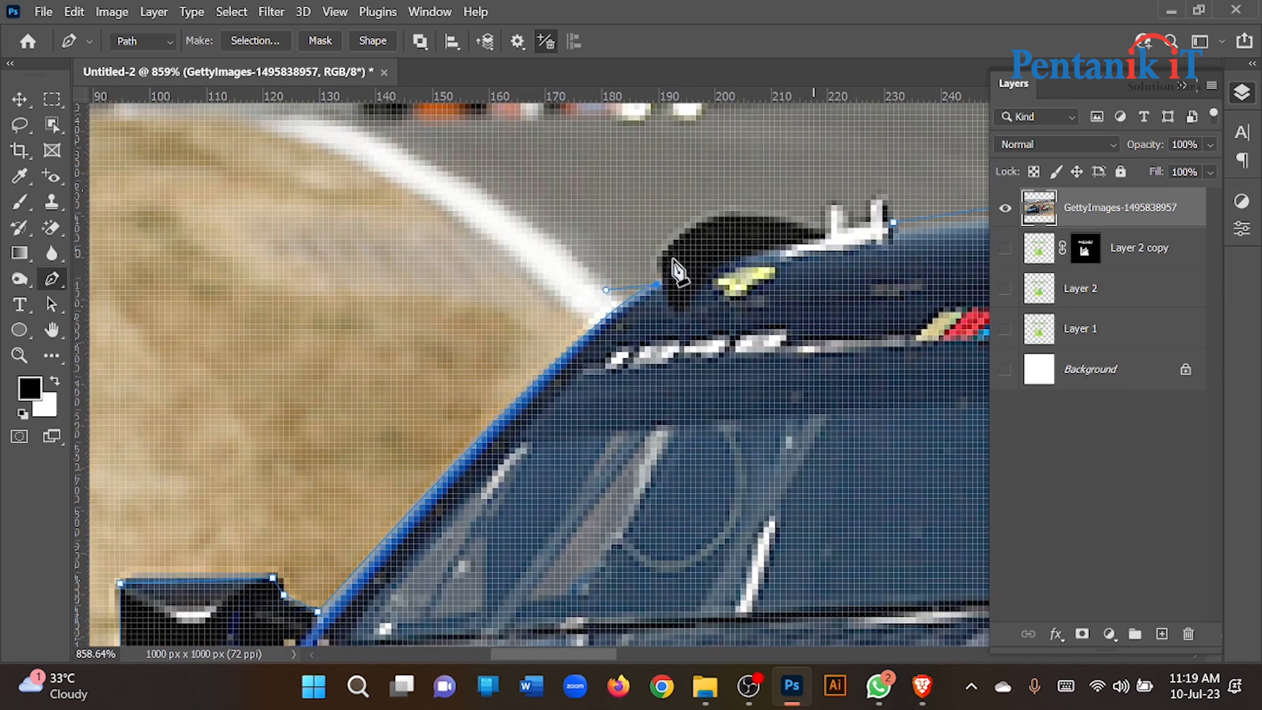
pyautogui.moveTo(820, 233); pyautogui.dragTo(934, 303)
pyautogui.scroll(2, 822, 238)
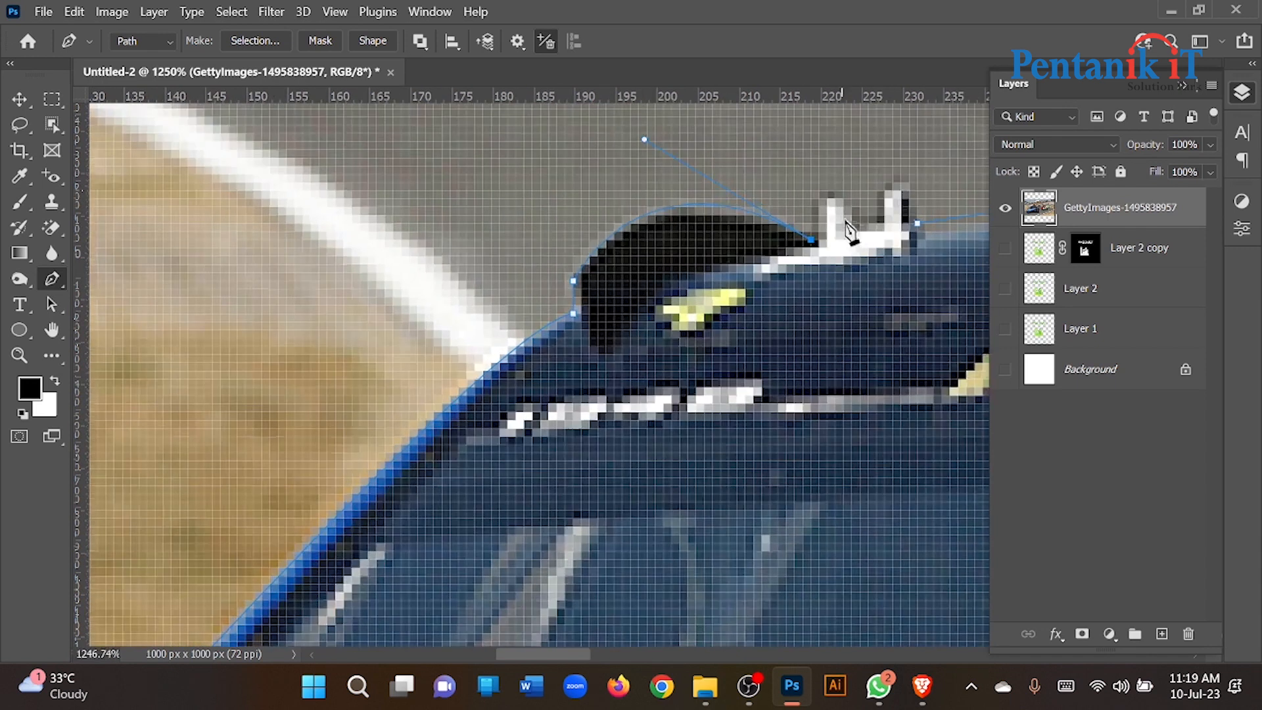
pyautogui.moveTo(860, 268); pyautogui.dragTo(912, 308)
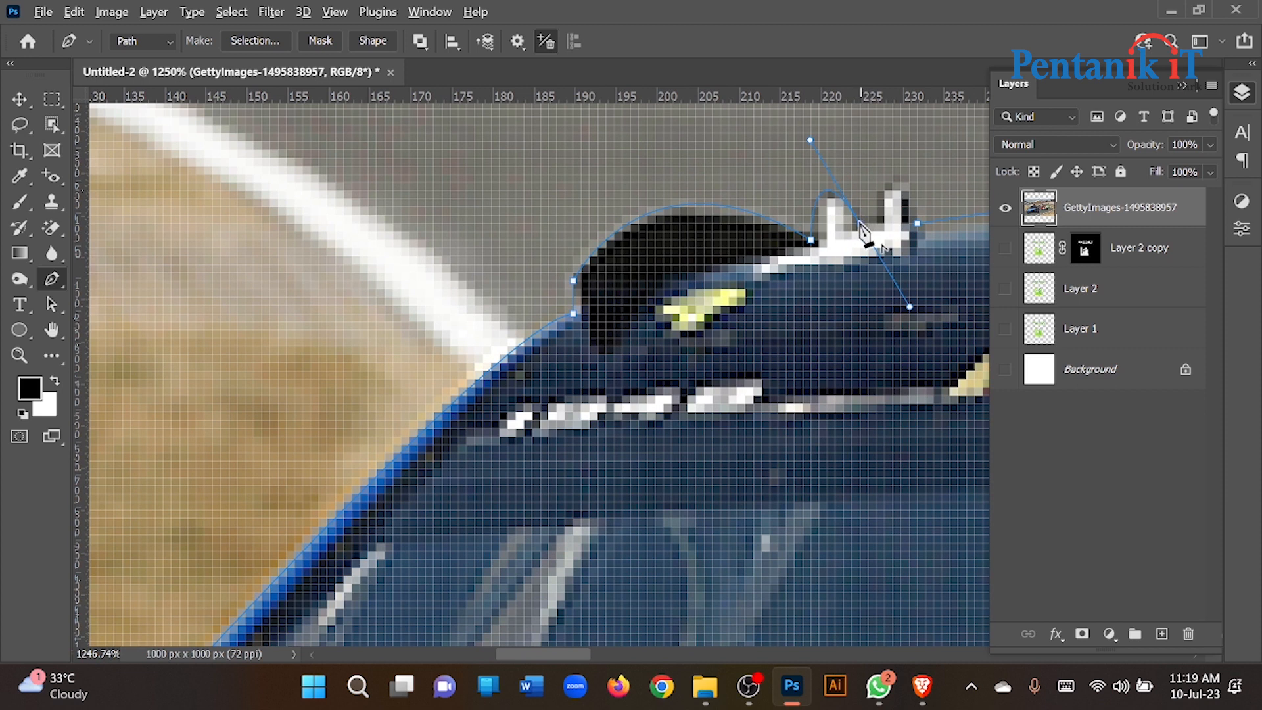
pyautogui.moveTo(916, 222); pyautogui.dragTo(951, 299)
# Step: Convert the closed path around the blue race car into a new anti-aliased selection with a 0-pixel feather radius
pyautogui.scroll(-10, 702, 254)
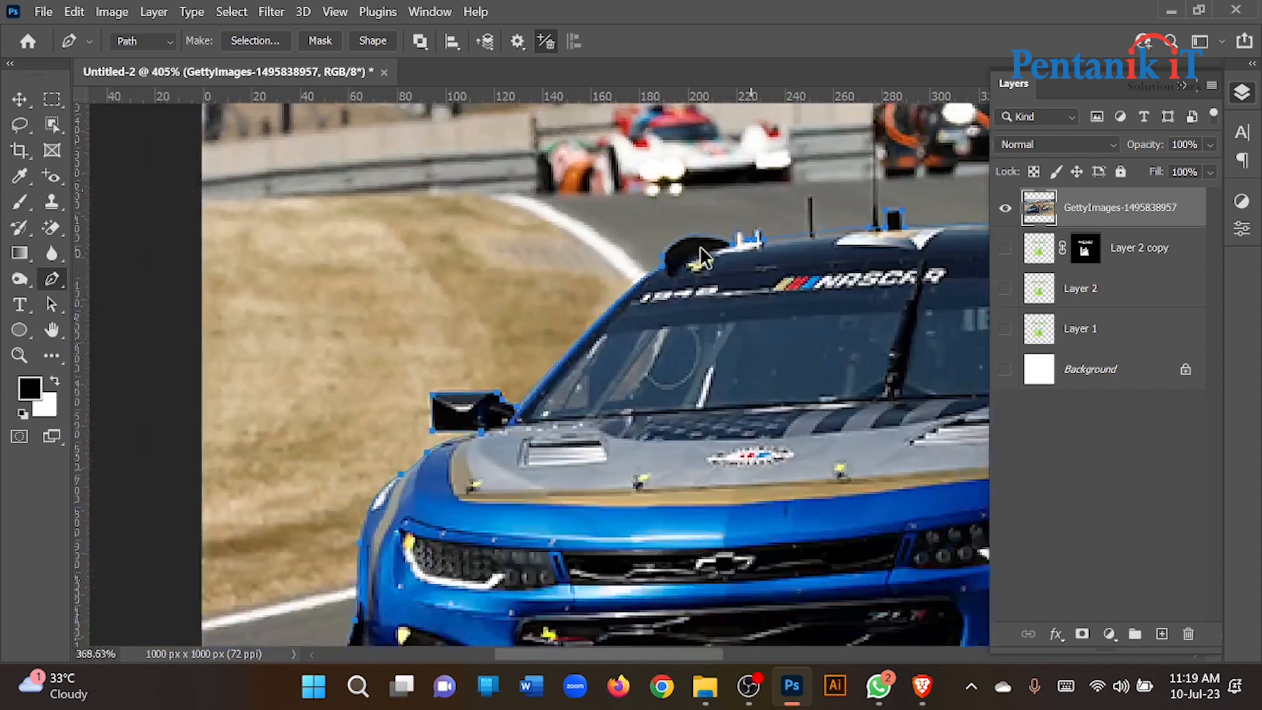
pyautogui.scroll(-3, 707, 260)
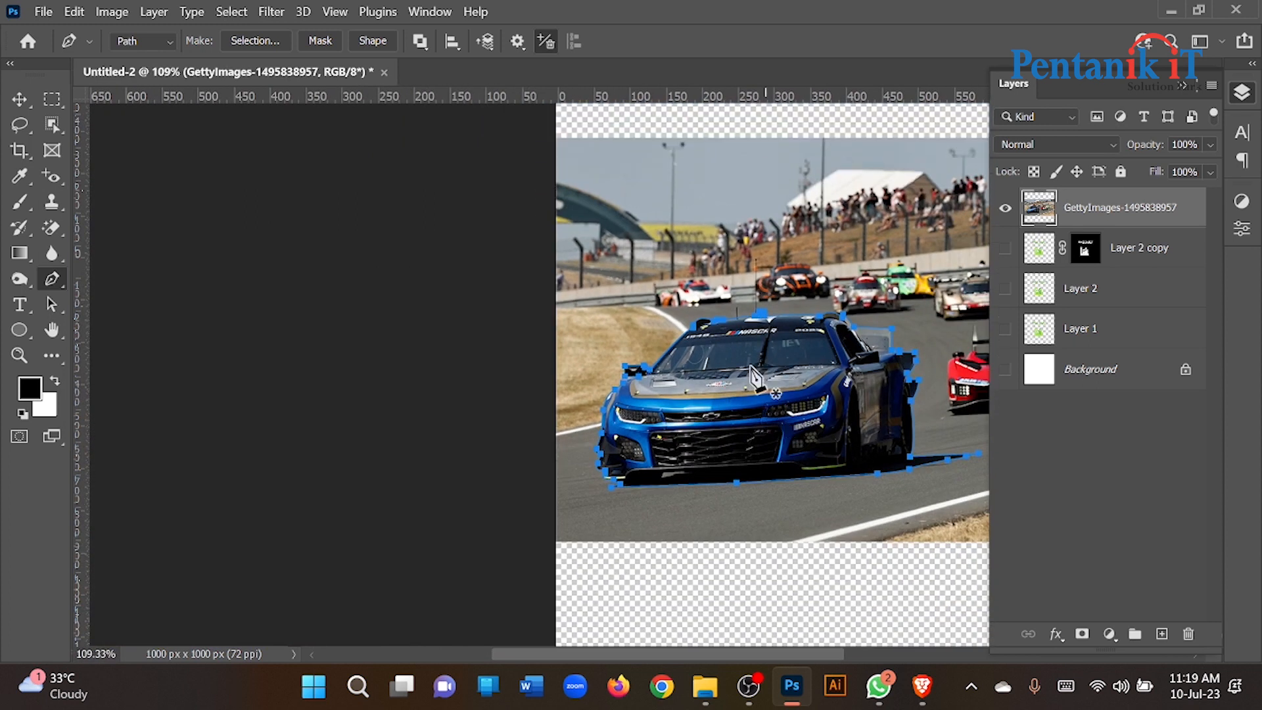
pyautogui.rightClick(742, 391)
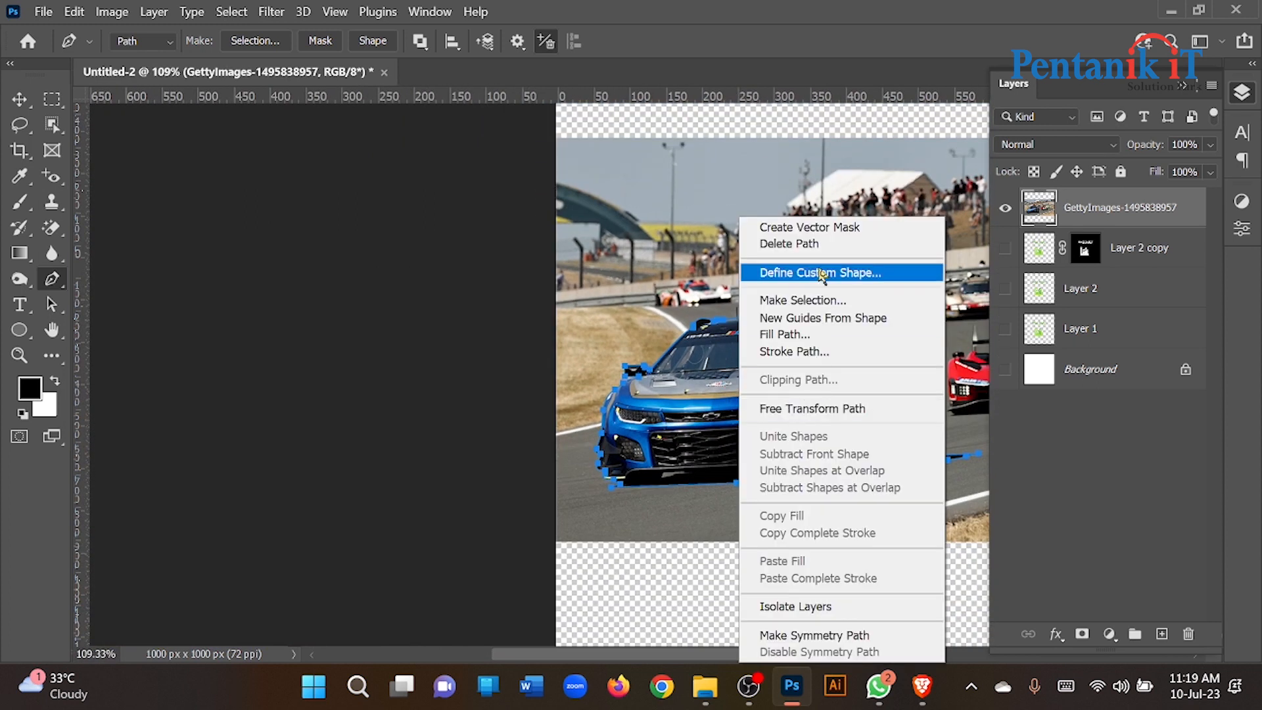
pyautogui.click(816, 300)
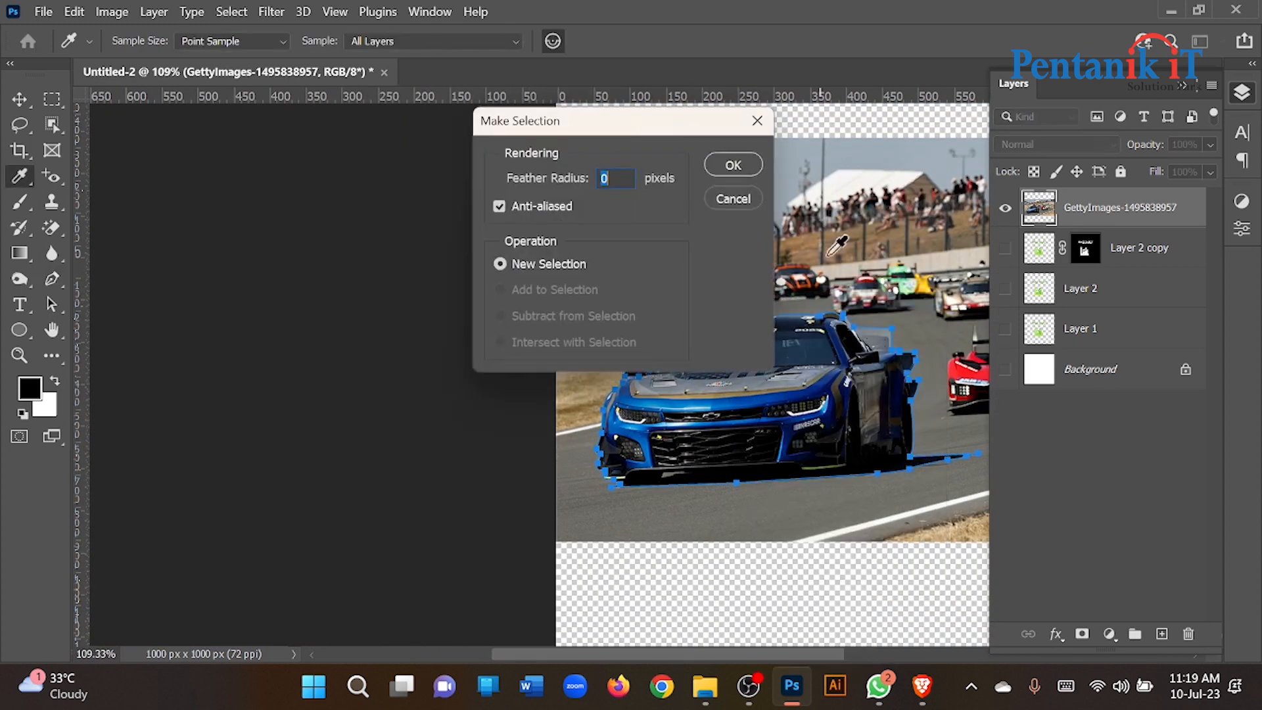
pyautogui.click(737, 176)
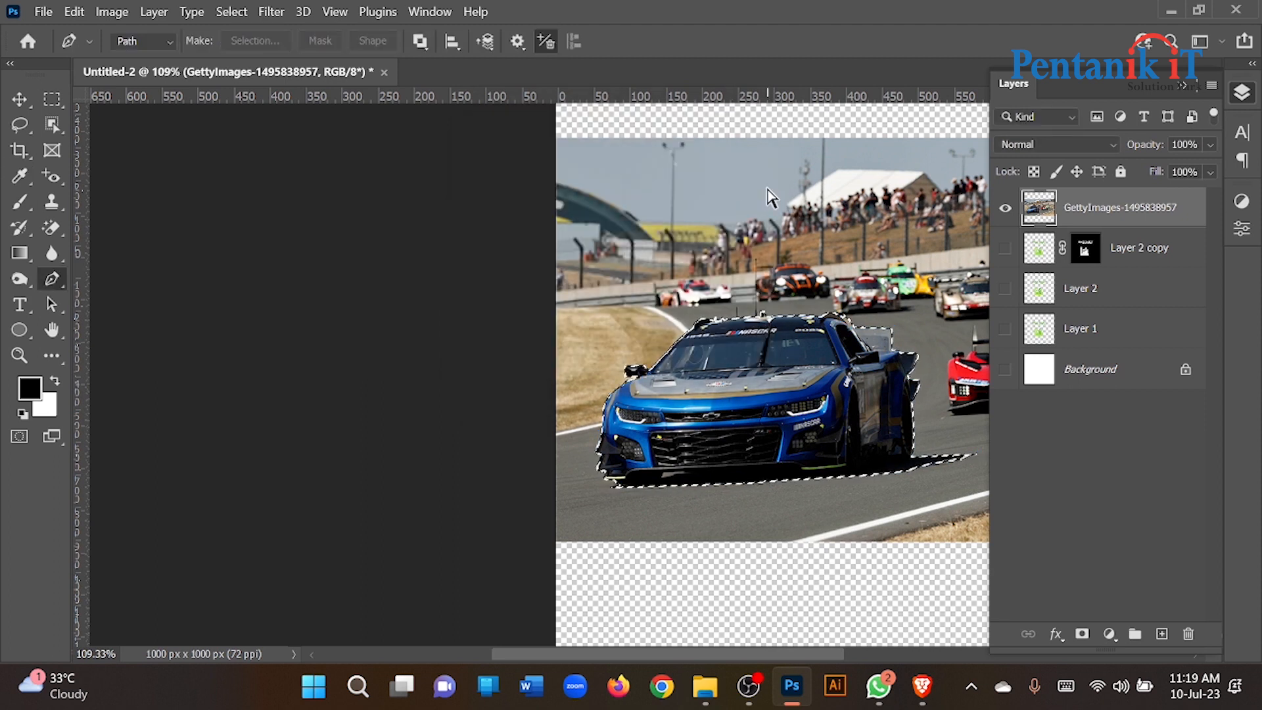
pyautogui.hotkey('ctrl', 'j')
pyautogui.click(1005, 248)
pyautogui.scroll(-2, 424, 301)
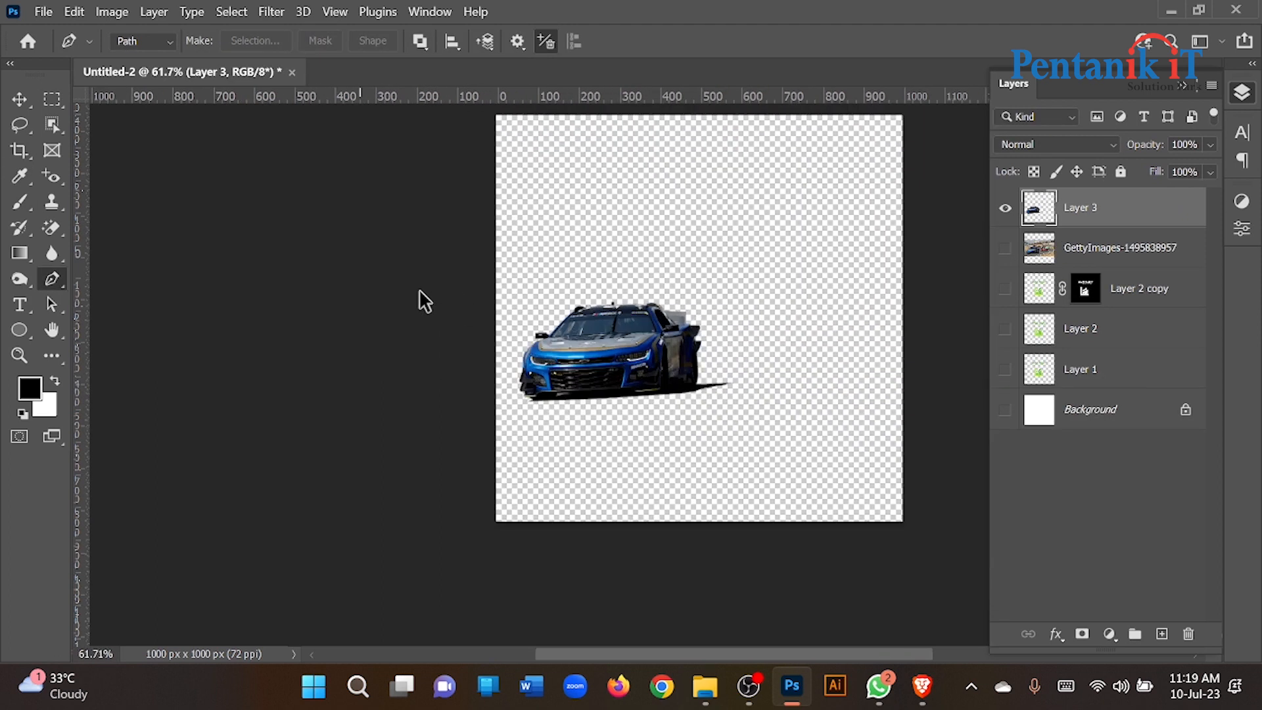
# Step: Move the car cutout about 95 px right and 40 px down, and rotate it about 3.5° to level it
pyautogui.click(19, 98)
pyautogui.moveTo(632, 339); pyautogui.dragTo(671, 356)
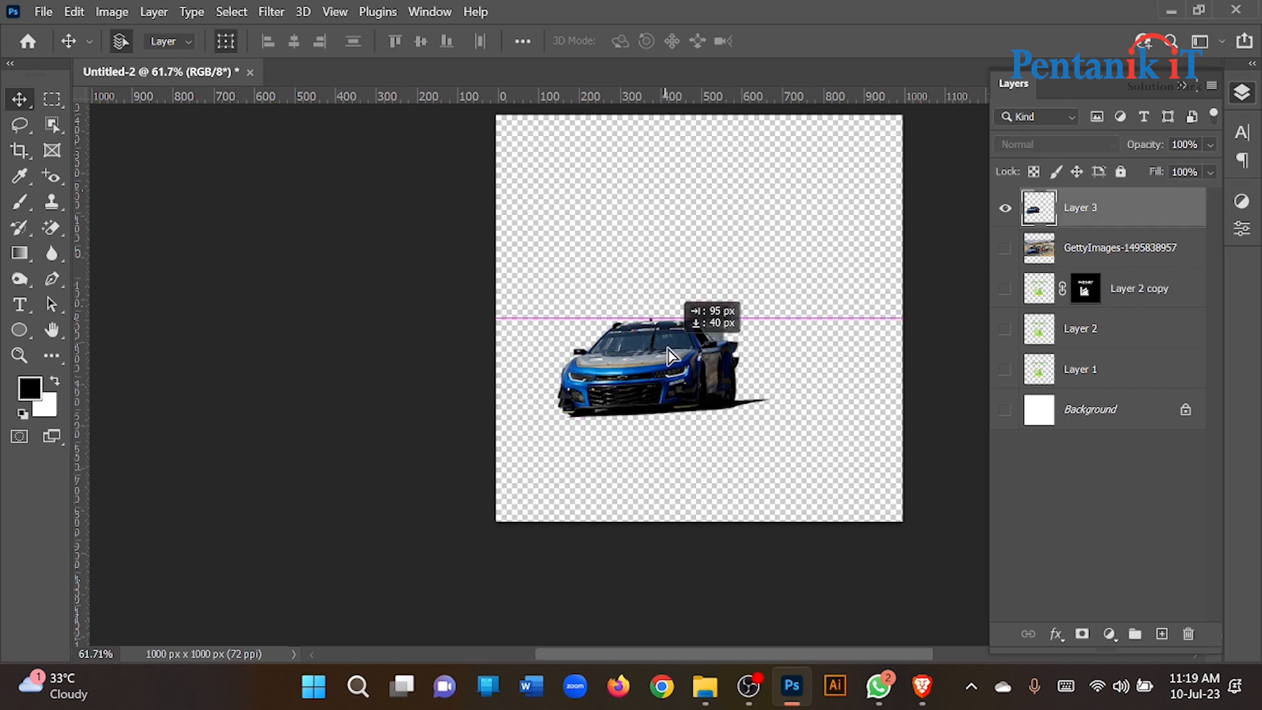
pyautogui.moveTo(789, 427); pyautogui.dragTo(796, 434)
pyautogui.click(965, 40)
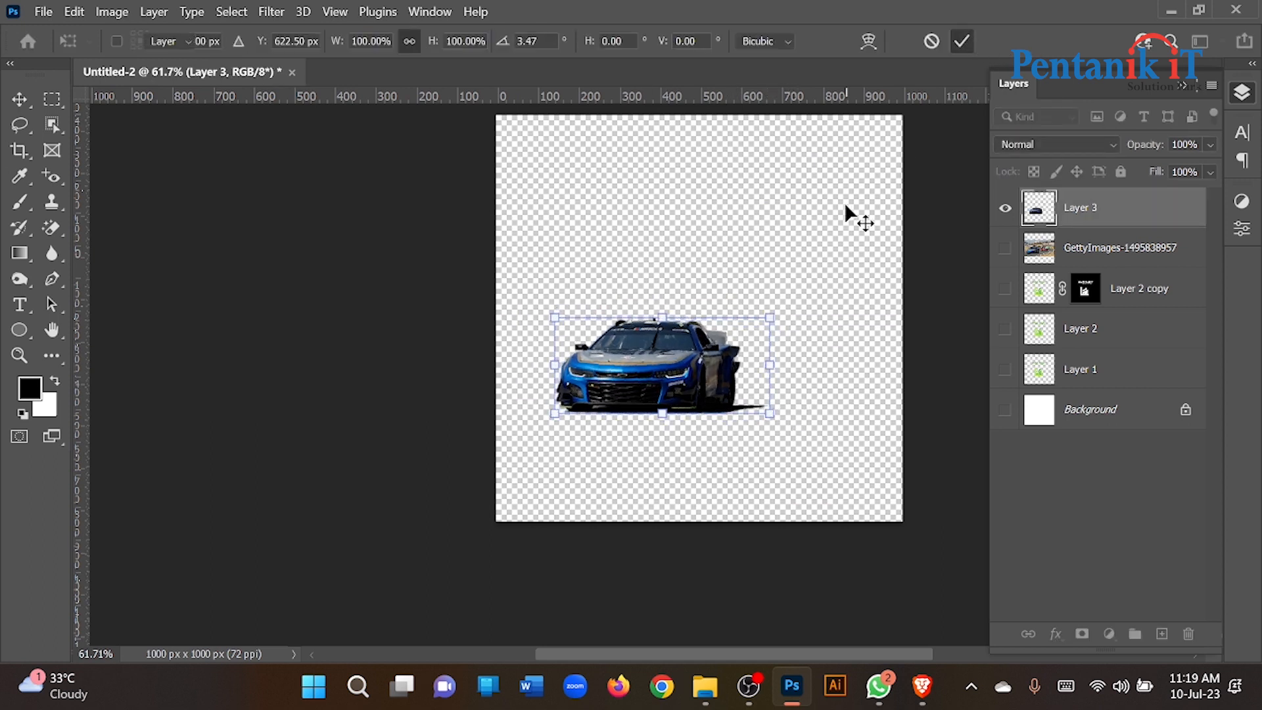
pyautogui.click(844, 207)
# Step: Reposition the car cutout lower on the canvas and enlarge it proportionally to about 132%
pyautogui.scroll(5, 690, 322)
pyautogui.moveTo(648, 412); pyautogui.dragTo(681, 427)
pyautogui.scroll(-4, 550, 524)
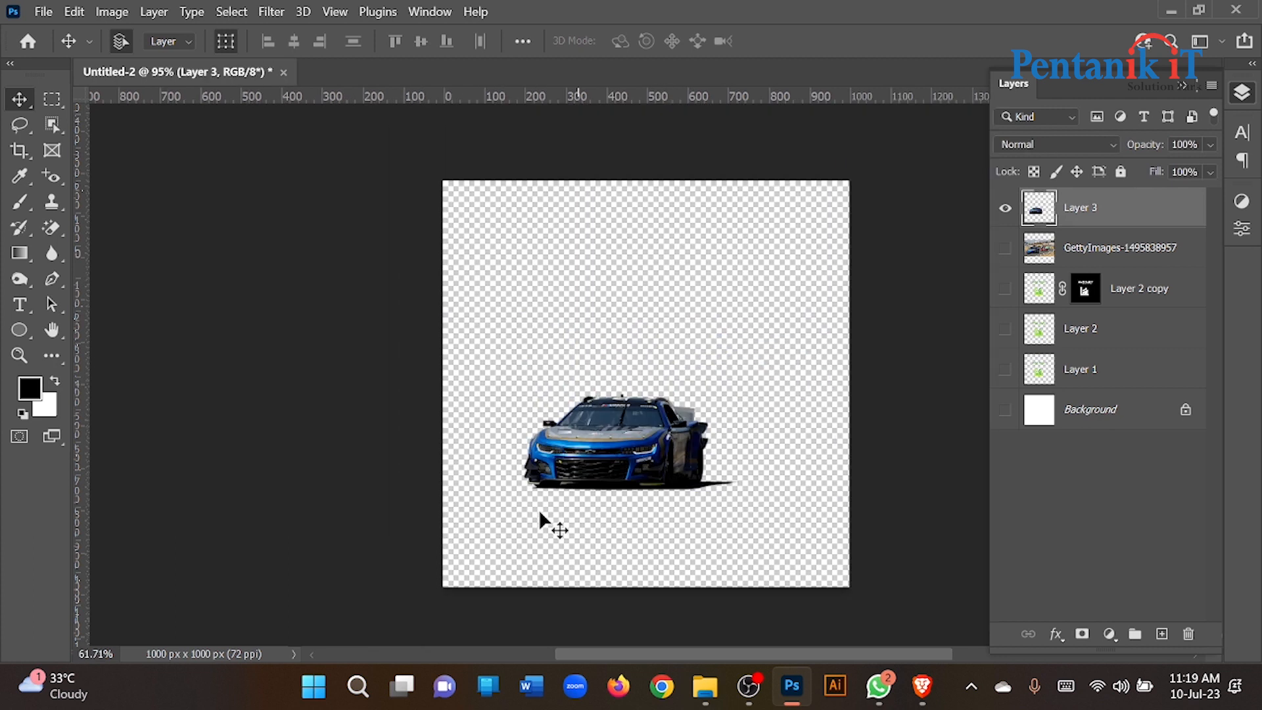
pyautogui.scroll(4, 756, 460)
pyautogui.moveTo(773, 450); pyautogui.dragTo(880, 448)
pyautogui.moveTo(731, 461); pyautogui.dragTo(717, 461)
pyautogui.click(960, 40)
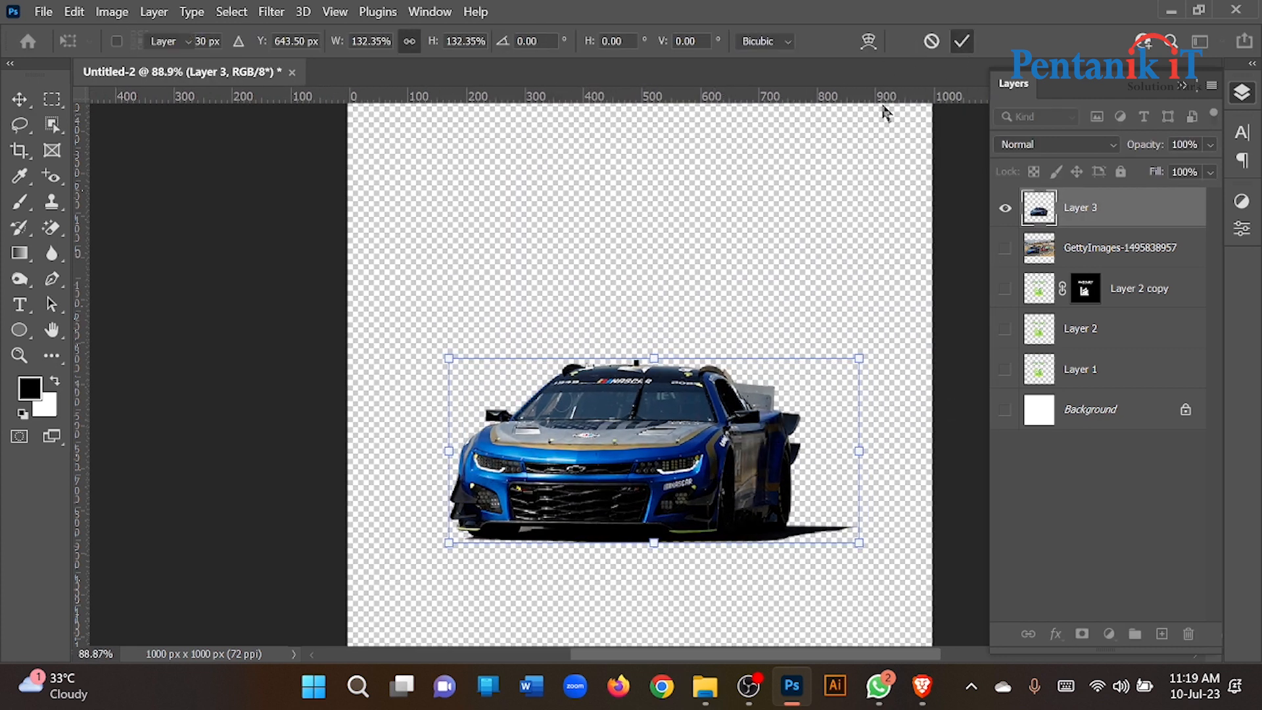
pyautogui.click(882, 112)
# Step: Delete the layer with the car cutout
pyautogui.scroll(-3, 668, 223)
pyautogui.click(587, 383)
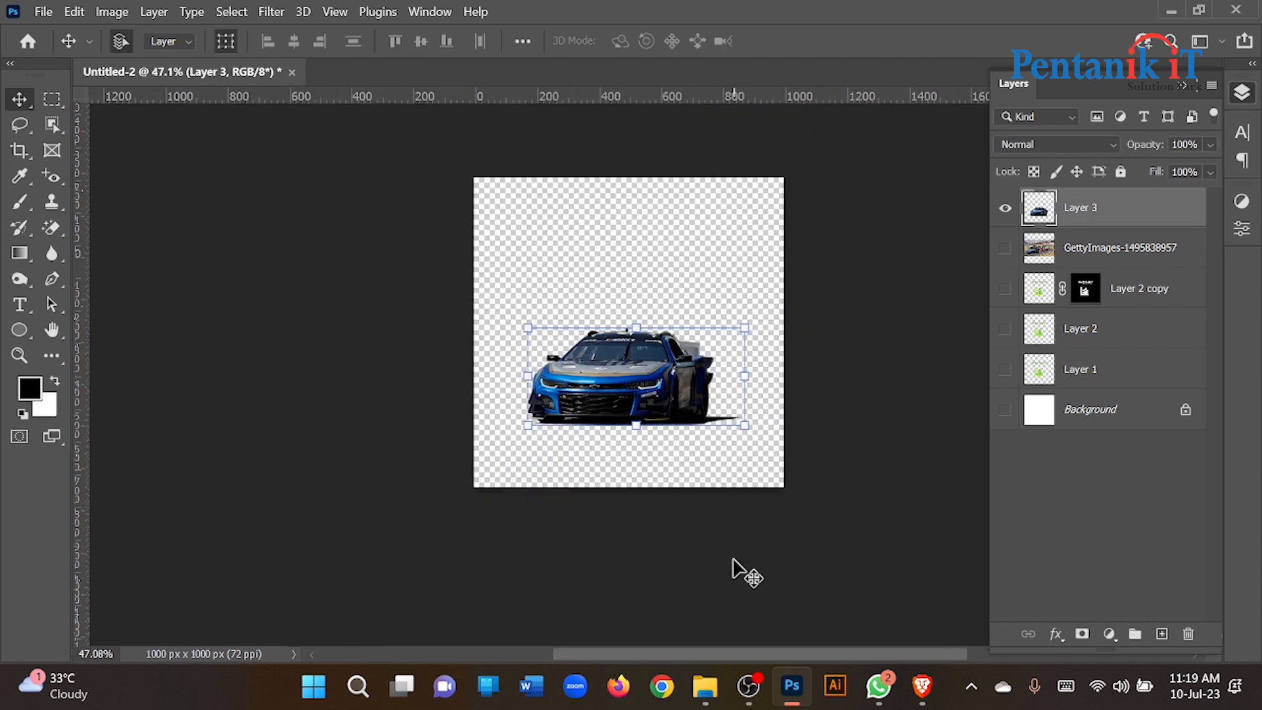
pyautogui.press('Delete')
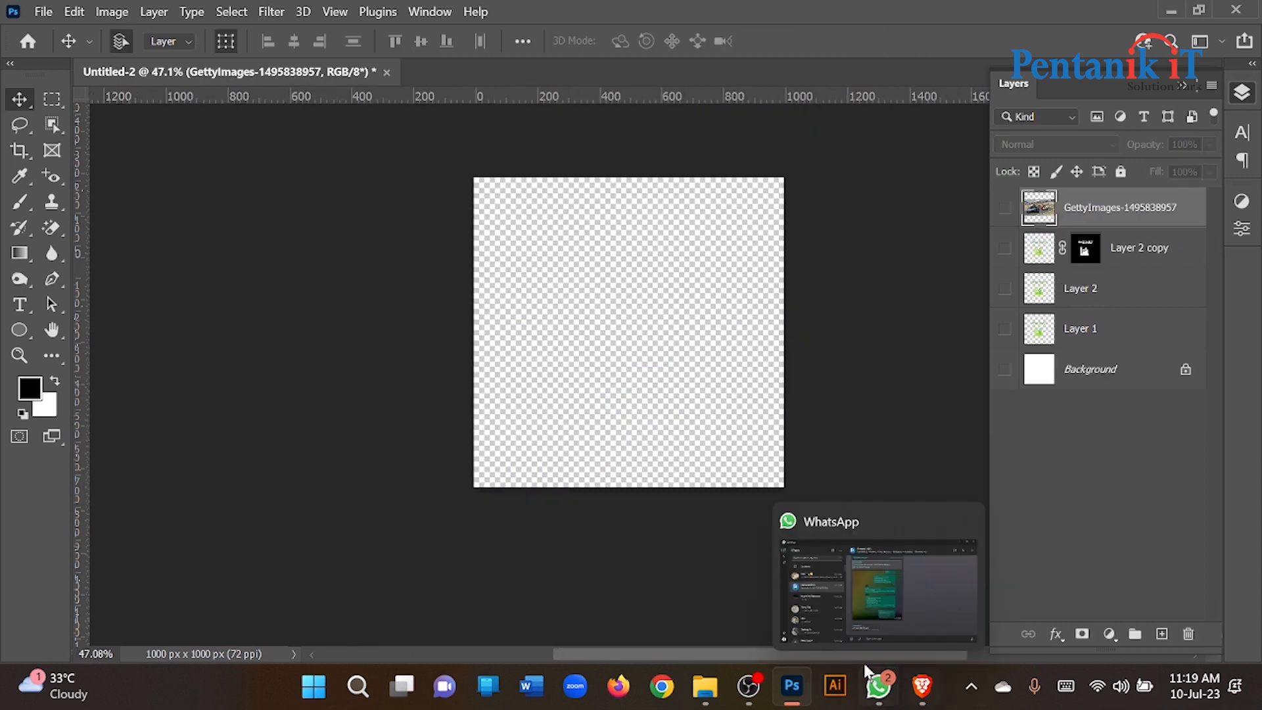
# Step: Switch to the Brave browser and run a Google image search for "woman hair"
pyautogui.click(921, 686)
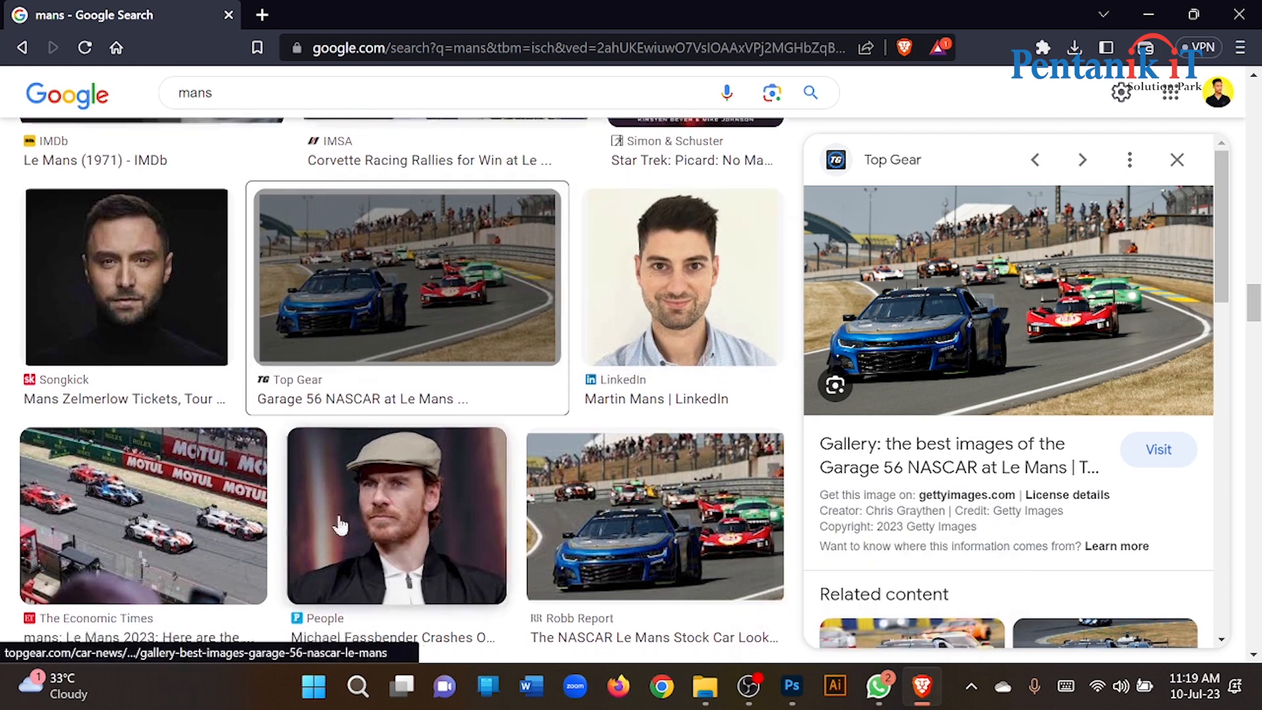
pyautogui.scroll(-5, 338, 521)
pyautogui.doubleClick(177, 94)
pyautogui.write('woman ')
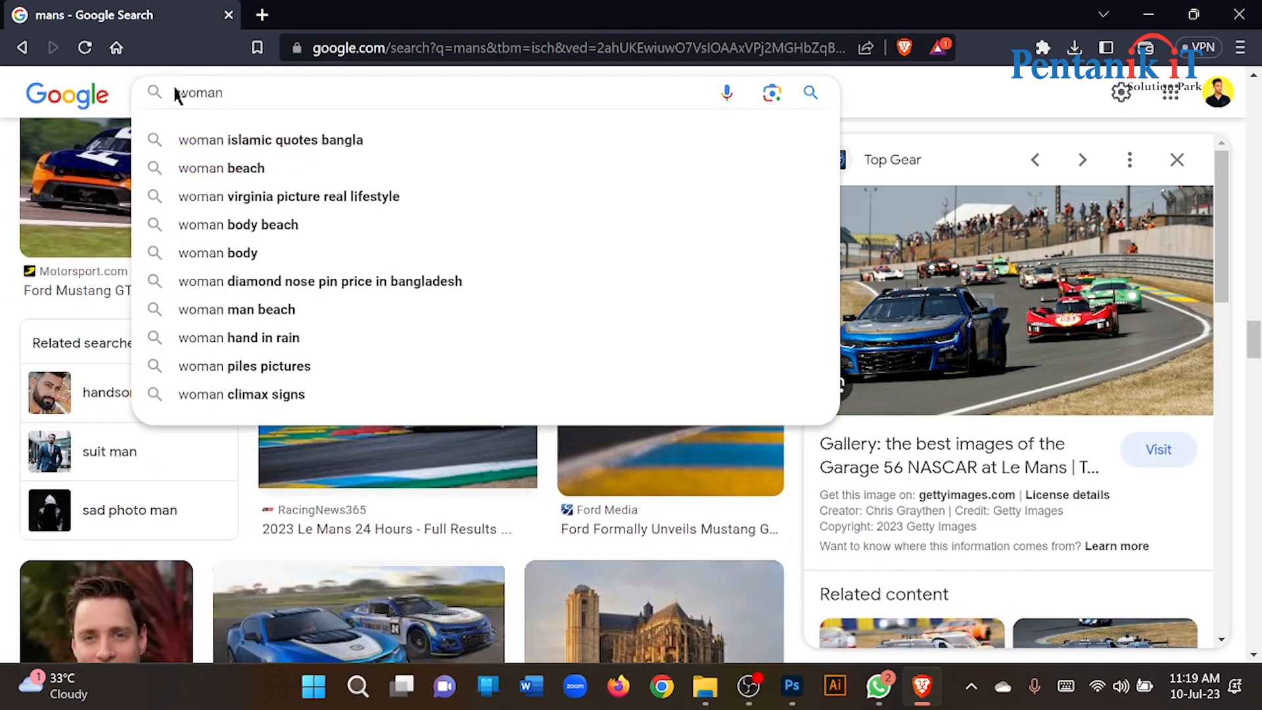
pyautogui.write('hair')
pyautogui.press('Return')
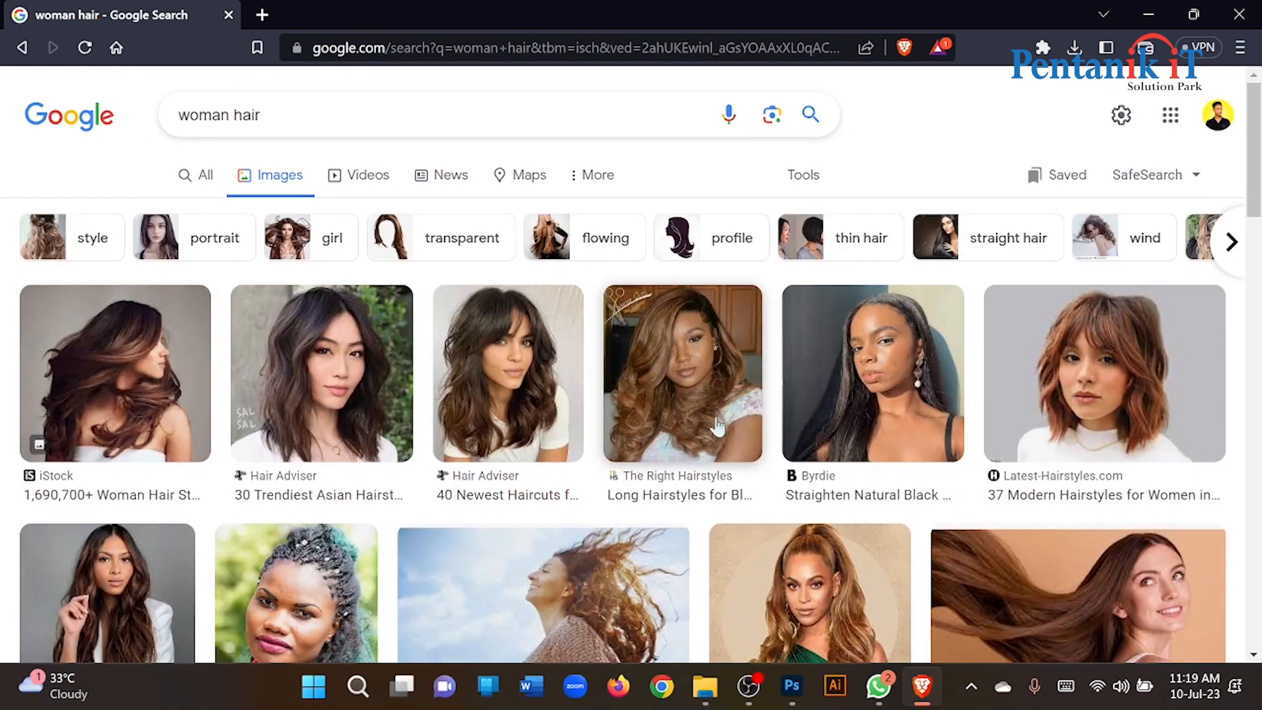
# Step: Open the Hair Adviser "40 Newest Haircuts" portrait from the image results and copy the image
pyautogui.scroll(-3, 957, 434)
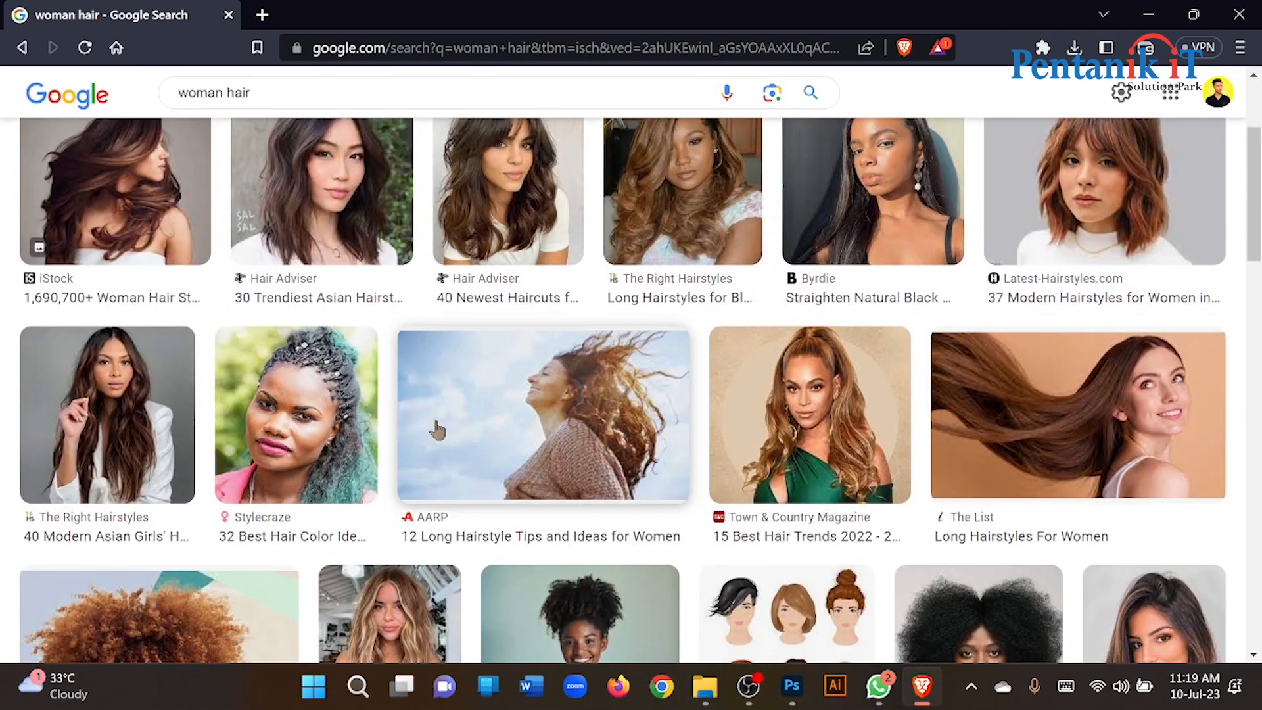
pyautogui.scroll(2, 503, 297)
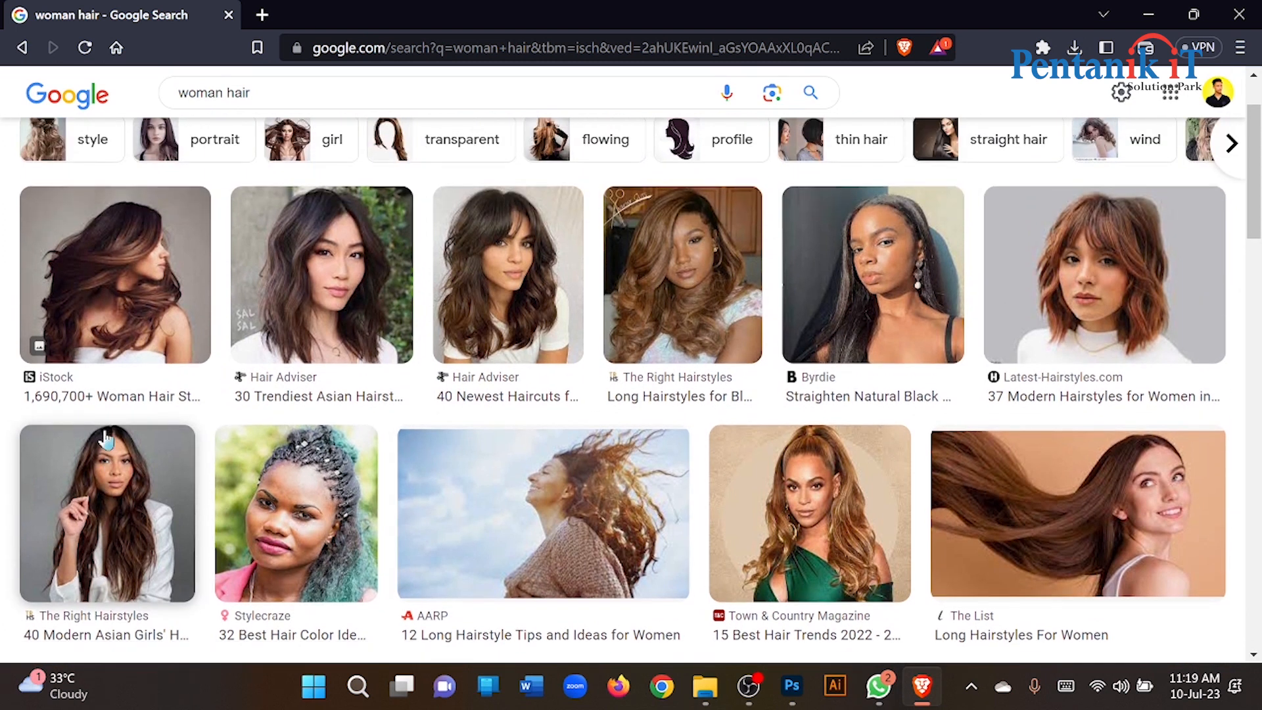
pyautogui.click(503, 296)
pyautogui.rightClick(949, 278)
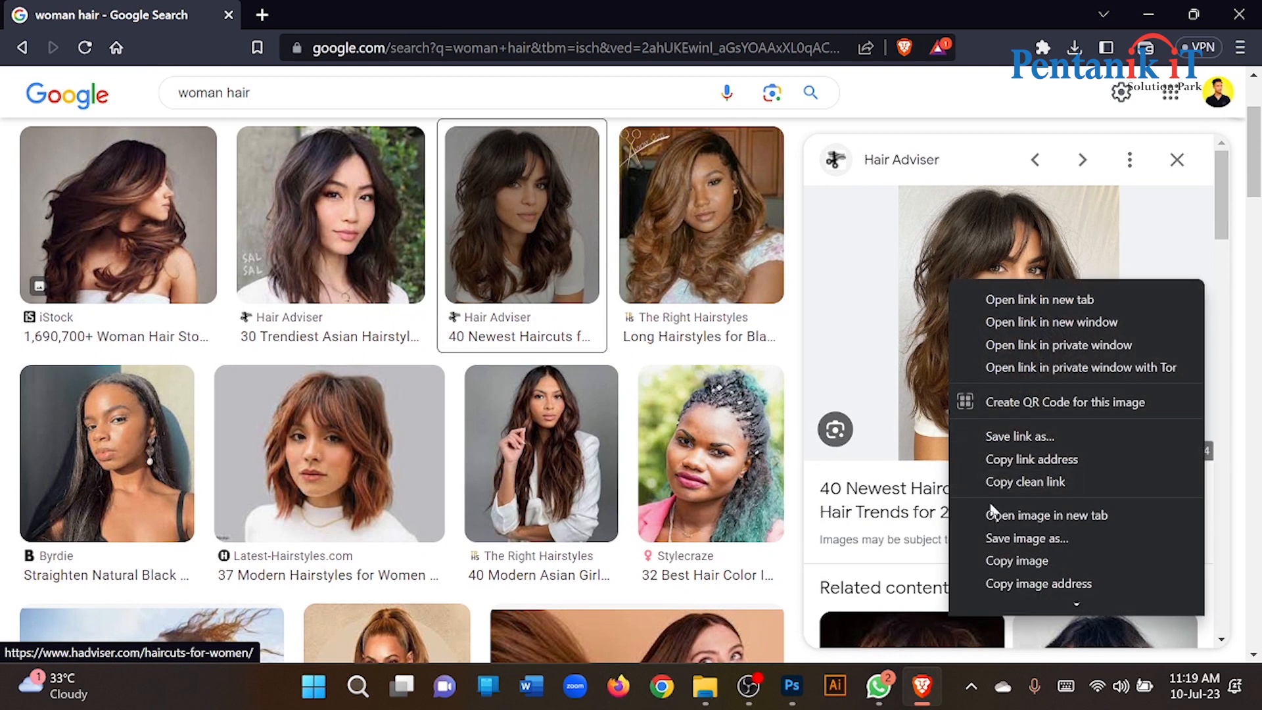
pyautogui.click(1013, 561)
# Step: Switch to Photoshop, paste the portrait as a new layer and scale it proportionally to 79.11% to fit the canvas height
pyautogui.click(792, 686)
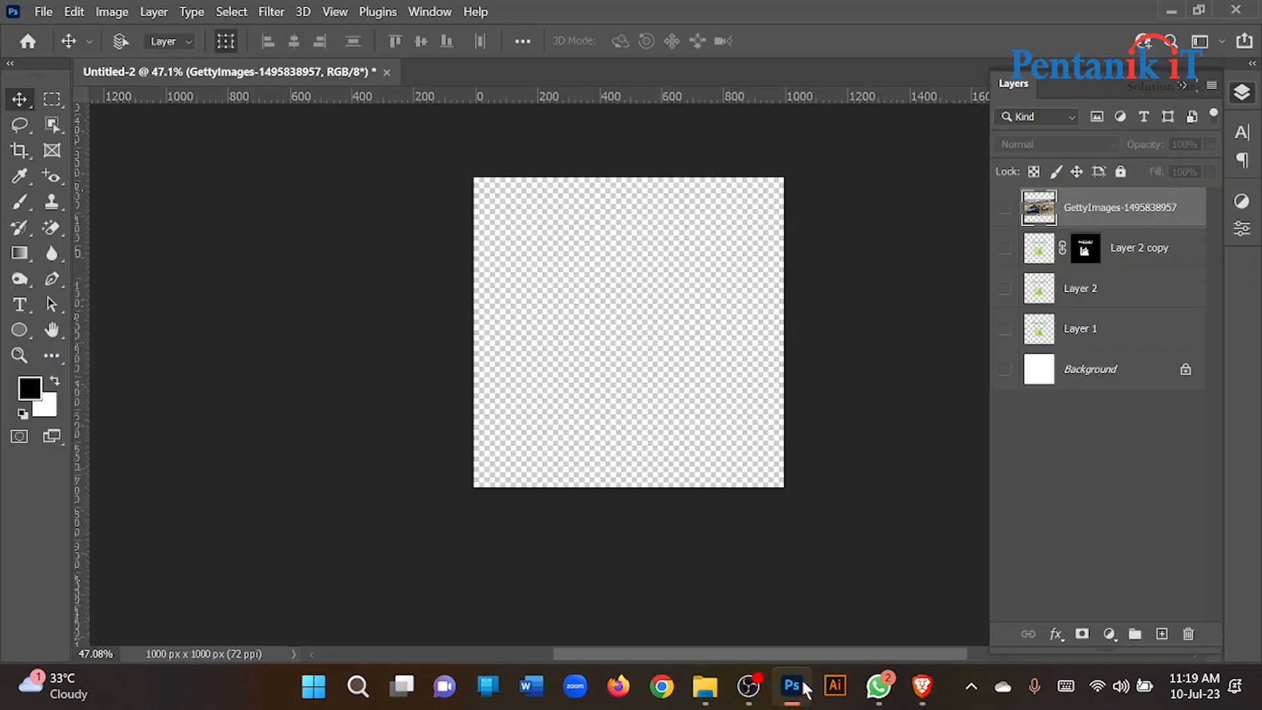
pyautogui.hotkey('ctrl', 'v')
pyautogui.moveTo(630, 565); pyautogui.dragTo(630, 487)
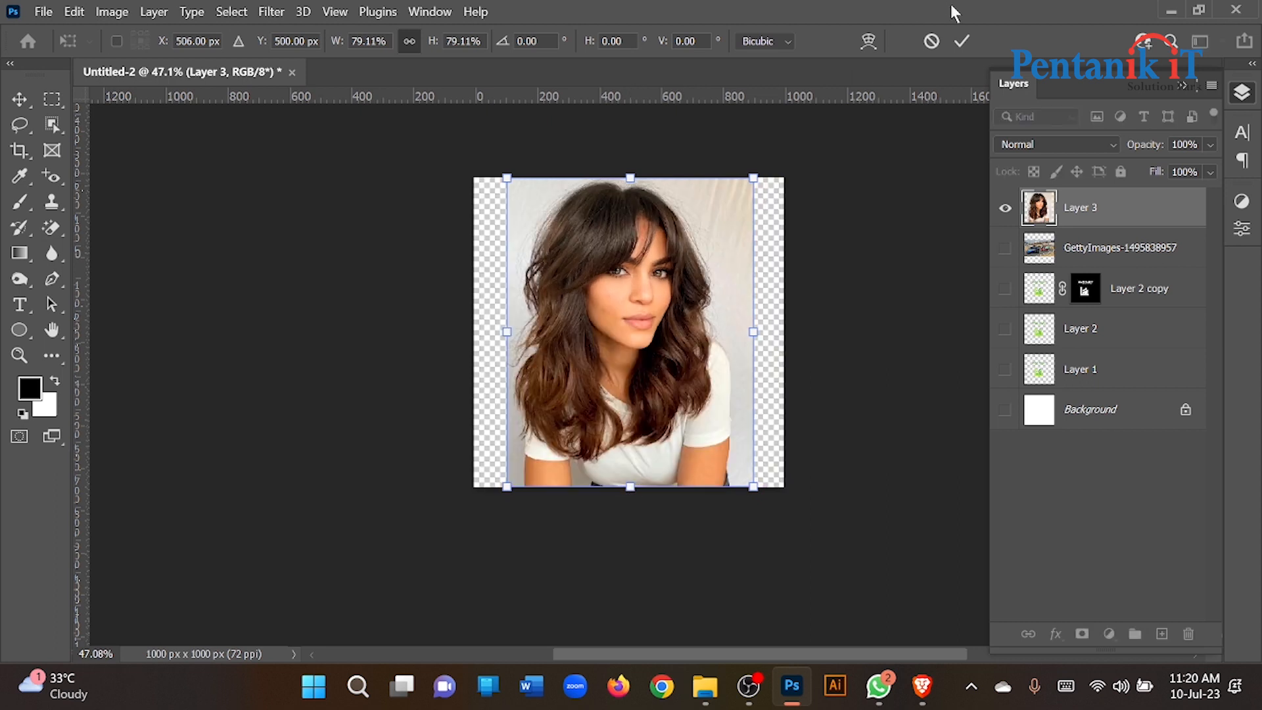
pyautogui.click(962, 41)
# Step: Select the woman with Select Subject, copy the selection onto a new layer and hide the original portrait in Layer 3
pyautogui.click(231, 11)
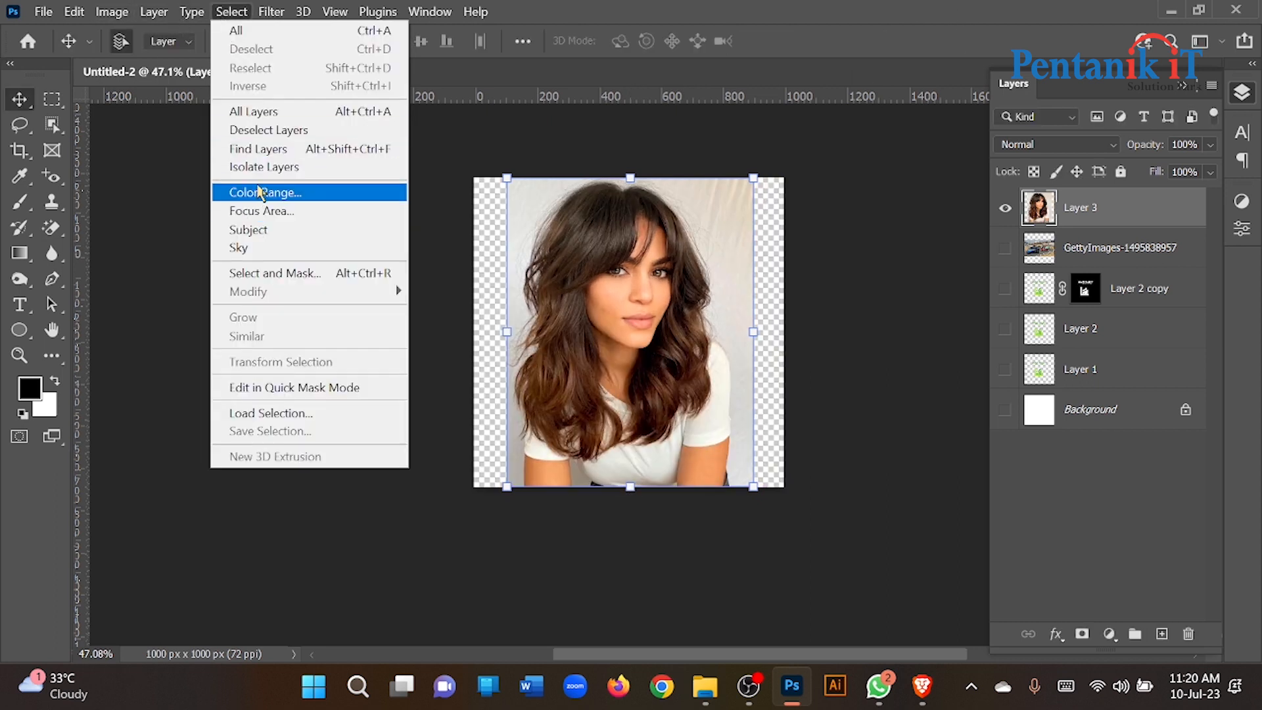
pyautogui.click(260, 229)
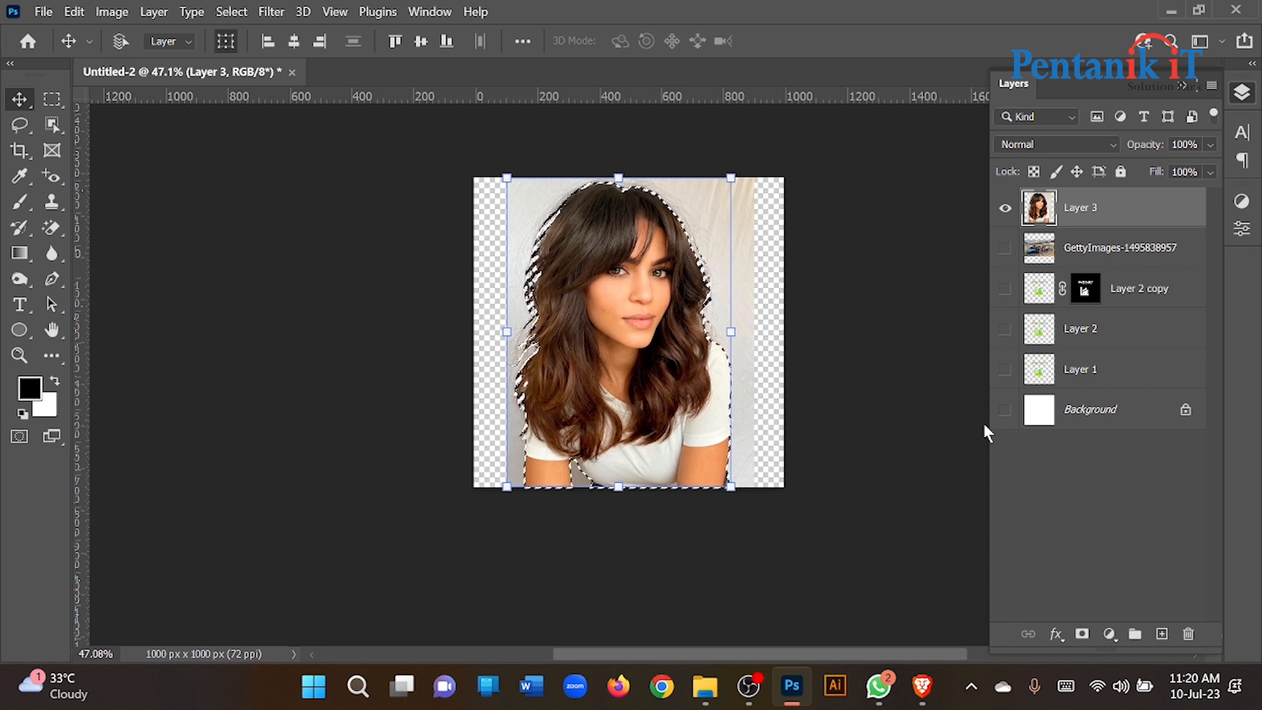
pyautogui.hotkey('ctrl', 'j')
pyautogui.click(1006, 249)
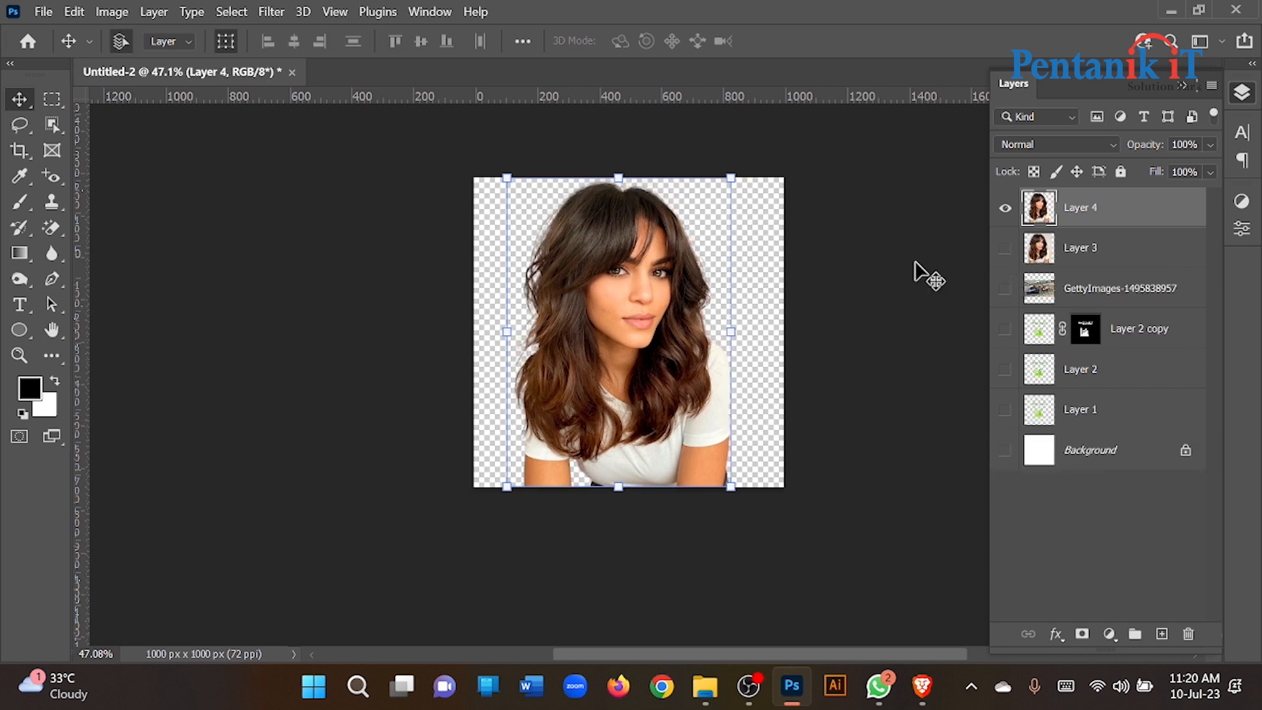
# Step: Examine the hair edges of the portrait cutout up close against the transparent background
pyautogui.scroll(8, 495, 275)
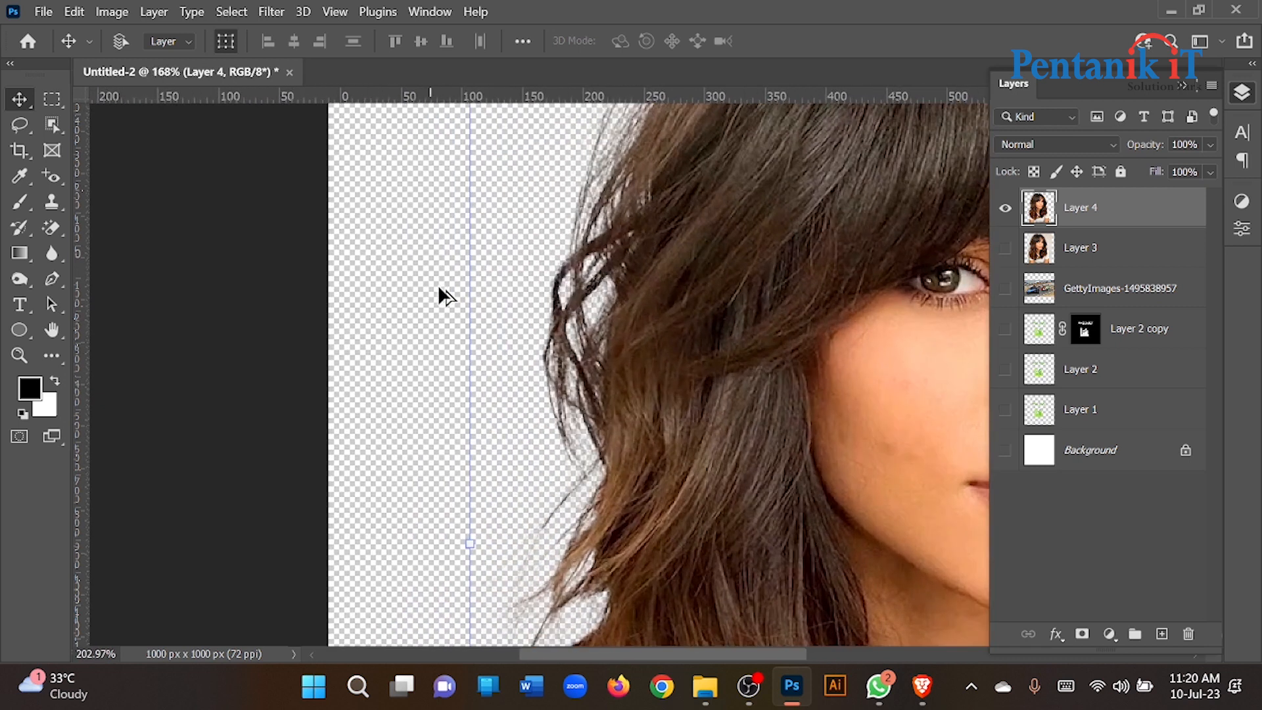
pyautogui.scroll(-4, 439, 293)
pyautogui.scroll(5, 534, 455)
pyautogui.scroll(-5, 527, 447)
pyautogui.scroll(3, 603, 318)
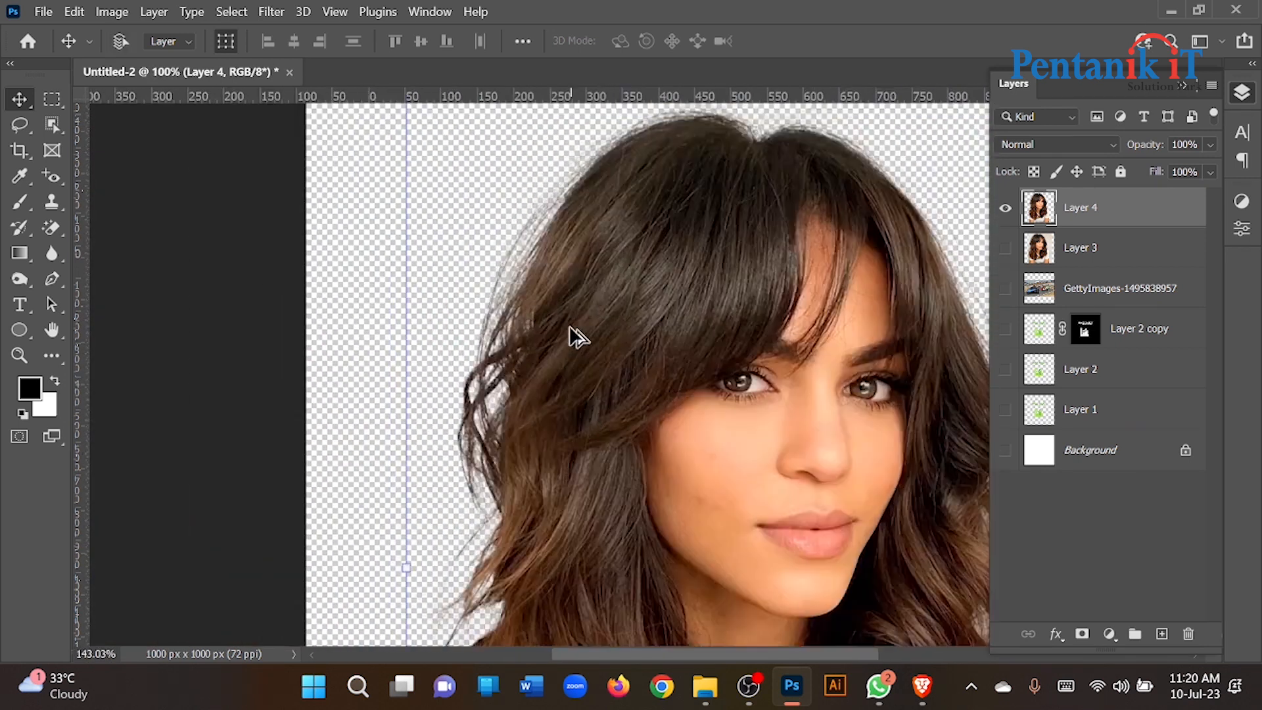
pyautogui.scroll(2, 569, 327)
# Step: Undo hiding the original portrait and copying the subject, and inspect the automatic selection's edge around the hair
pyautogui.hotkey('ctrl', 'z')
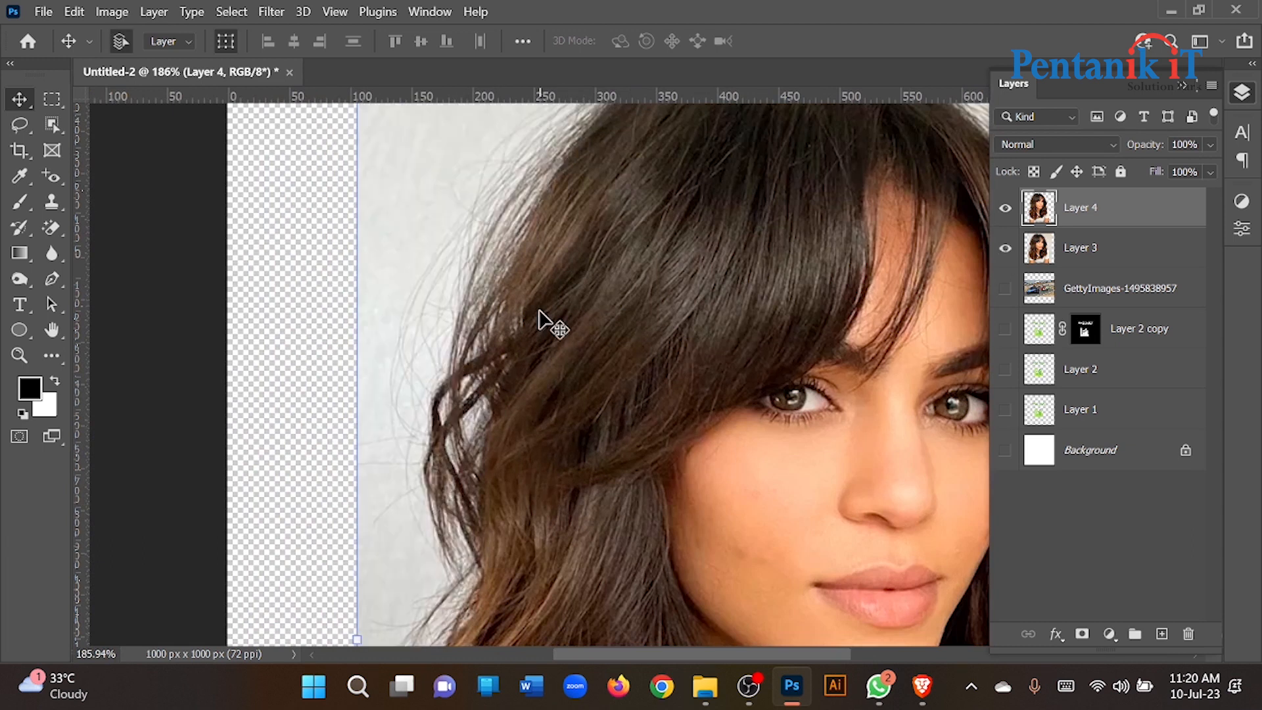
pyautogui.press('z')
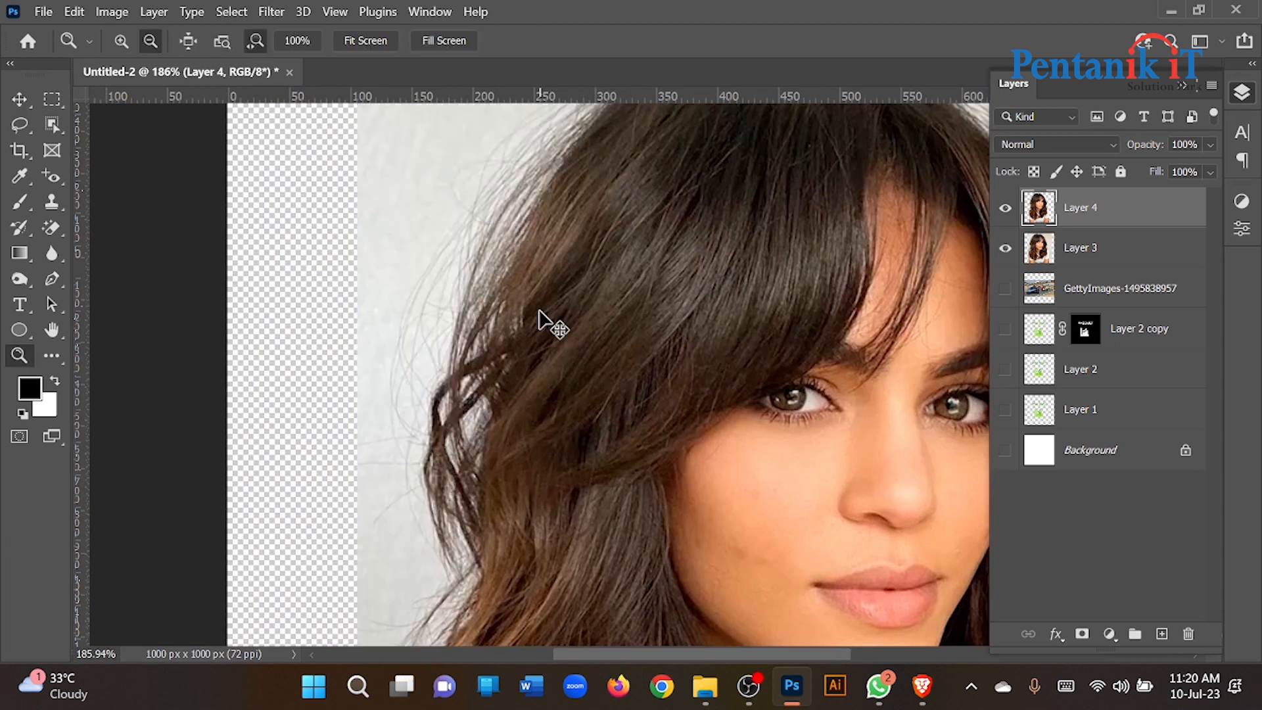
pyautogui.hotkey('ctrl', 'z')
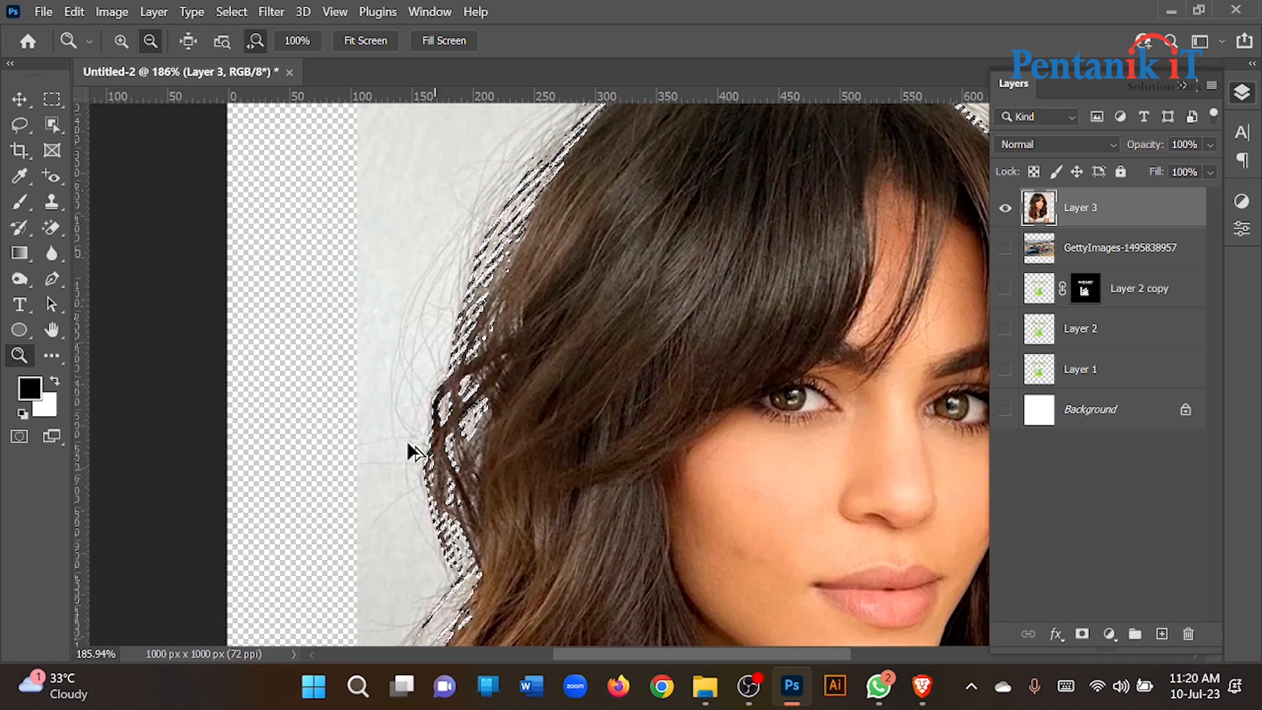
pyautogui.scroll(-3, 416, 454)
pyautogui.scroll(3, 530, 313)
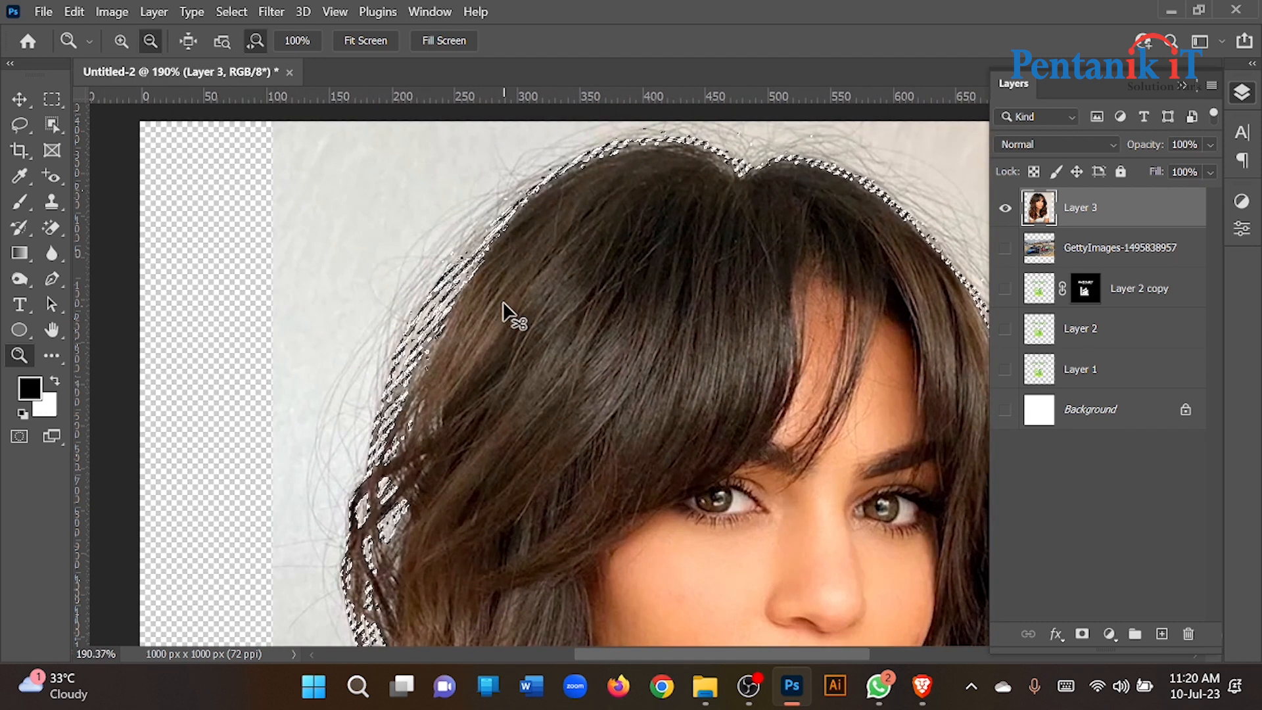
# Step: Restore the subject cutout layer and toggle the original portrait's visibility to compare the fine hair strands
pyautogui.hotkey('ctrl', 'alt', 'z')
pyautogui.click(1003, 248)
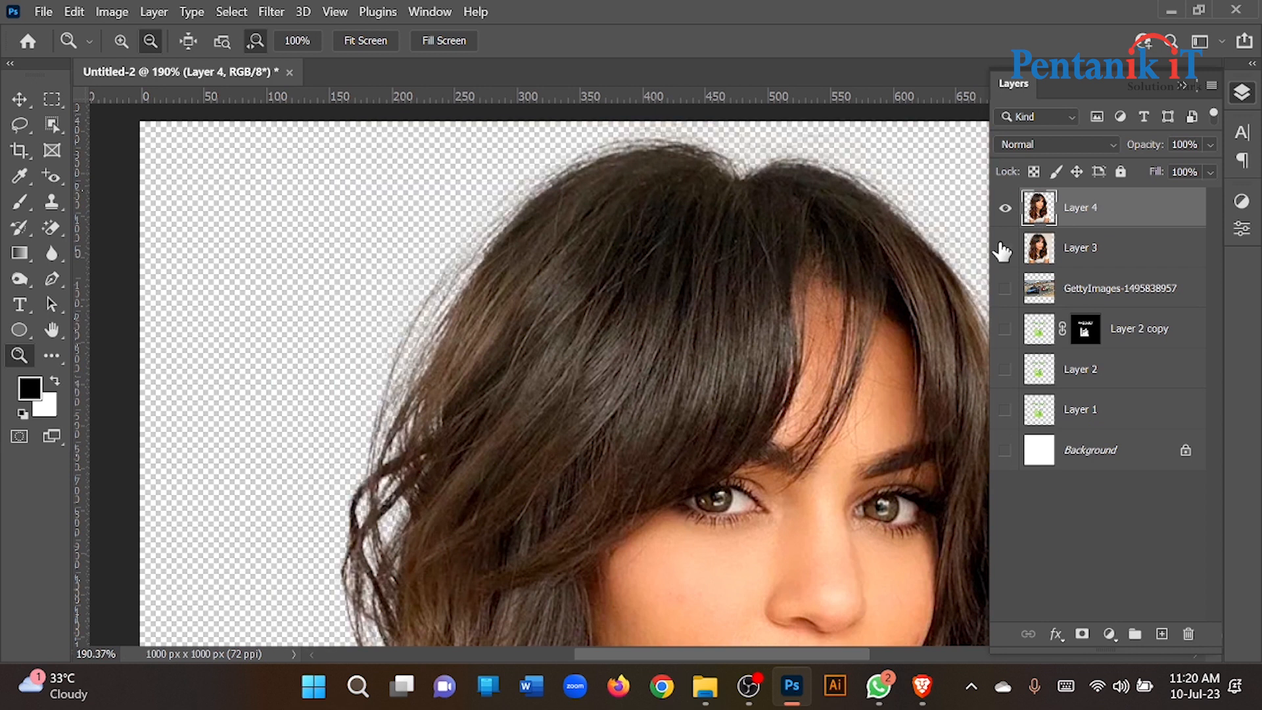
pyautogui.click(1004, 249)
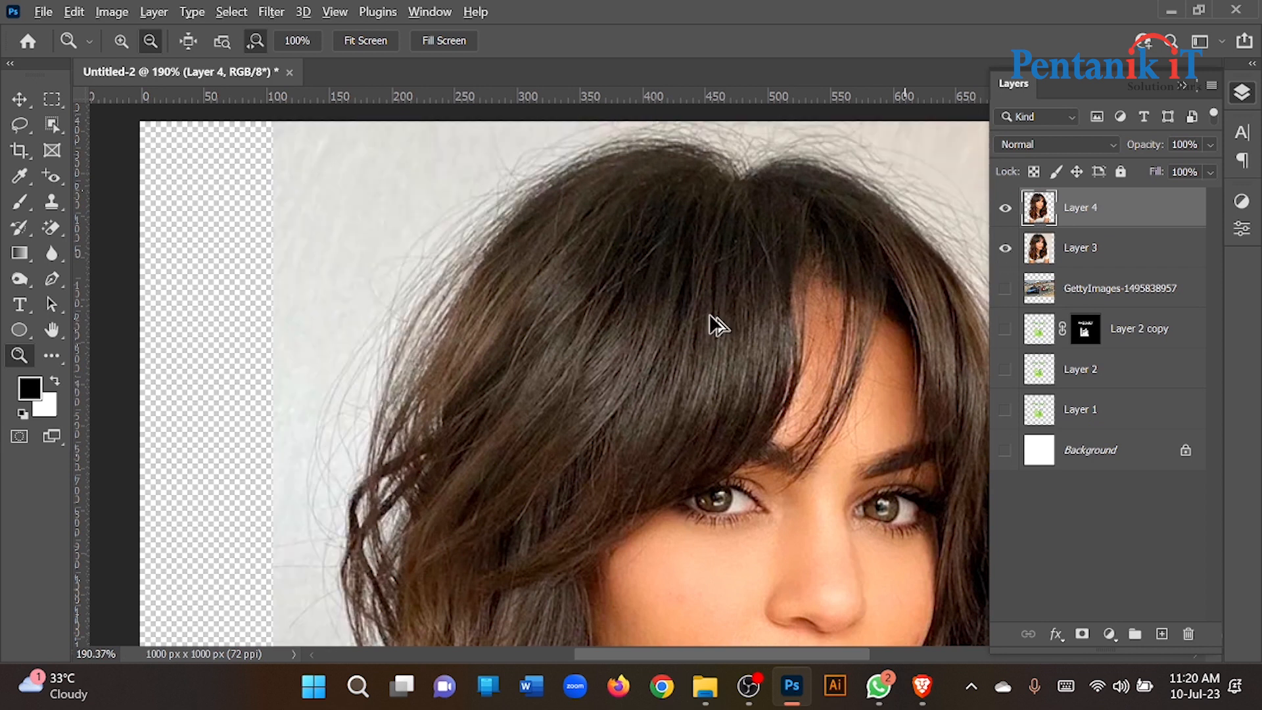
# Step: Hide and delete the subject cutout in Layer 4, leaving the original portrait in Layer 3
pyautogui.scroll(-5, 707, 323)
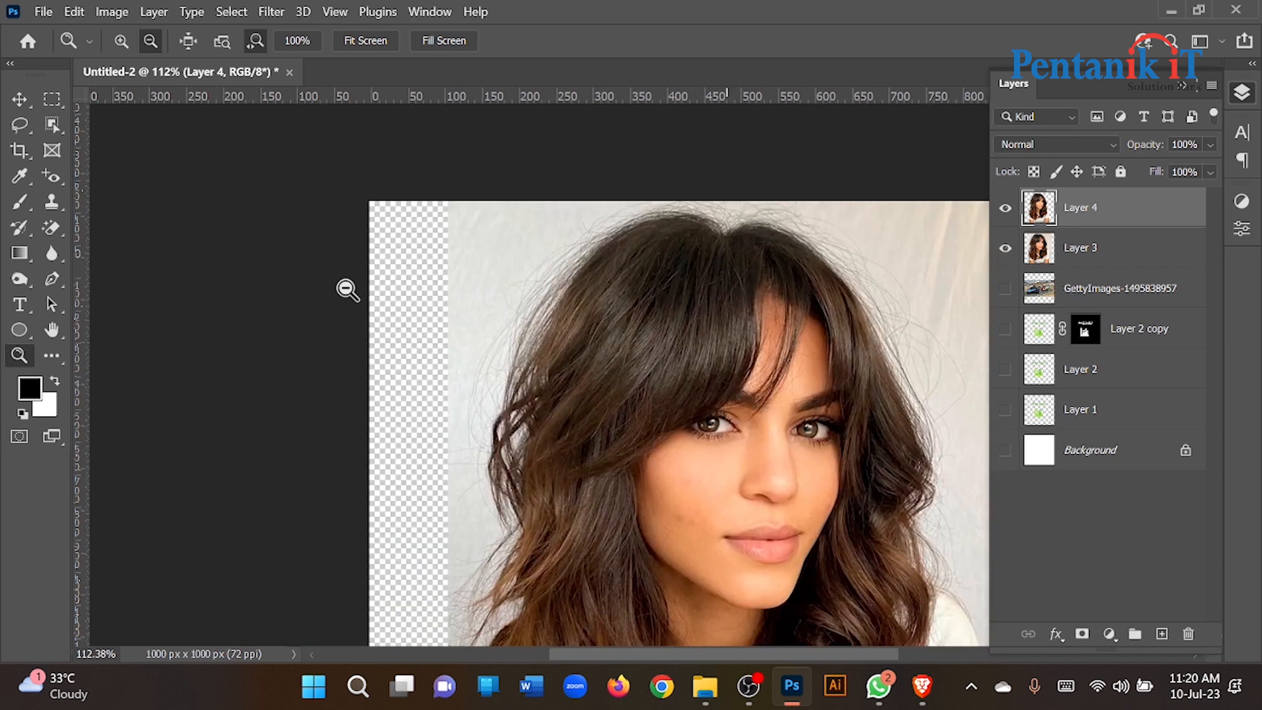
pyautogui.click(1005, 209)
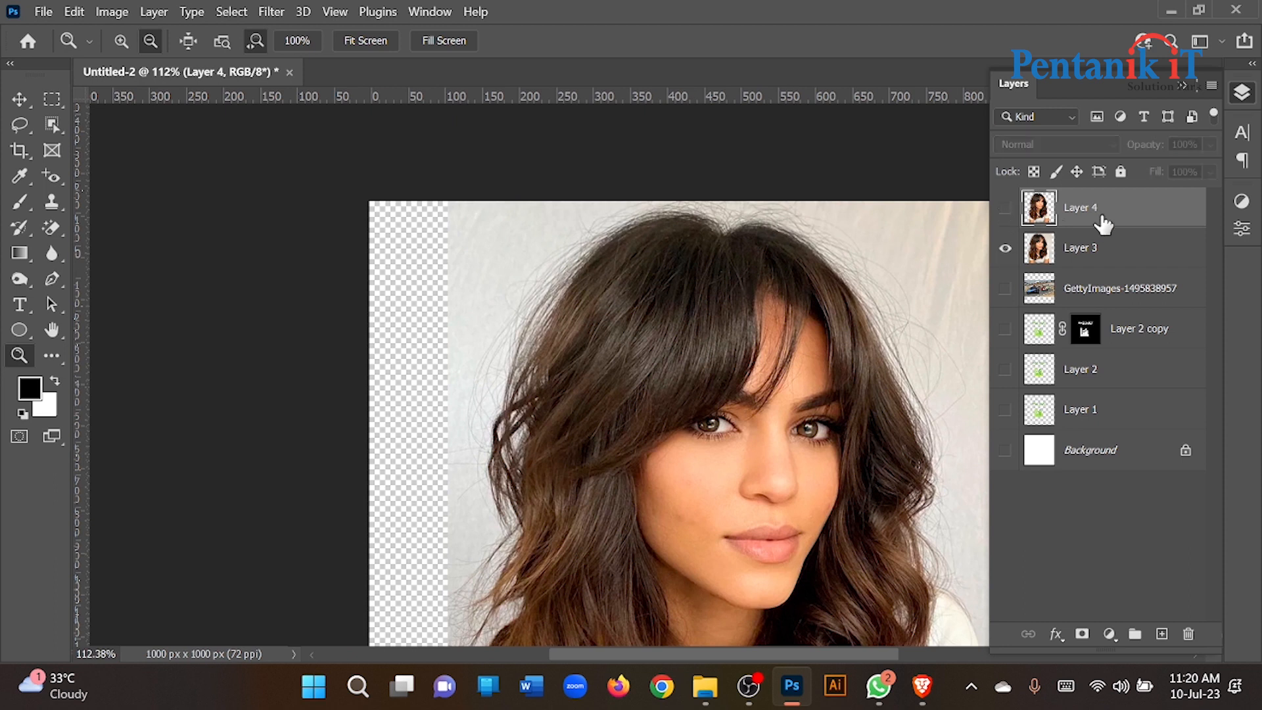
pyautogui.press('Delete')
# Step: Start a Pen path at the hair's lower left edge, carrying it across to the outline of the white shoulder
pyautogui.click(52, 279)
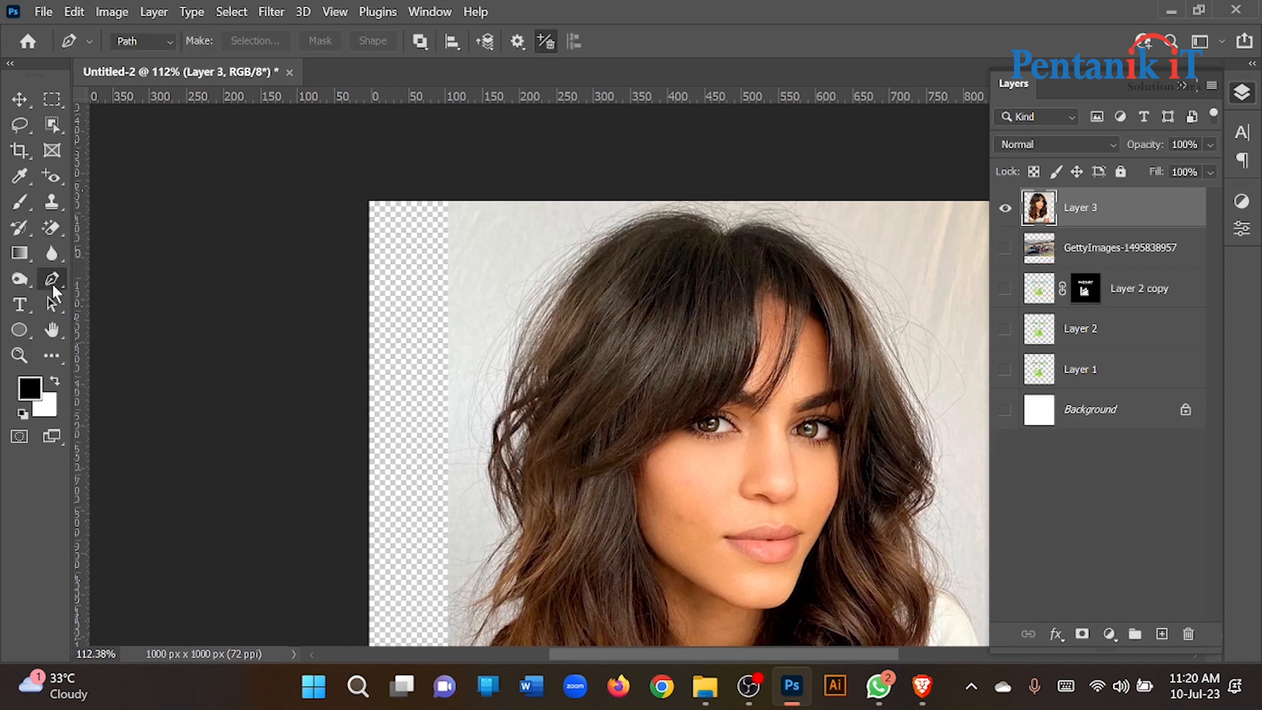
pyautogui.scroll(-3, 585, 303)
pyautogui.click(529, 438)
pyautogui.moveTo(834, 539); pyautogui.dragTo(841, 494)
pyautogui.scroll(3, 841, 499)
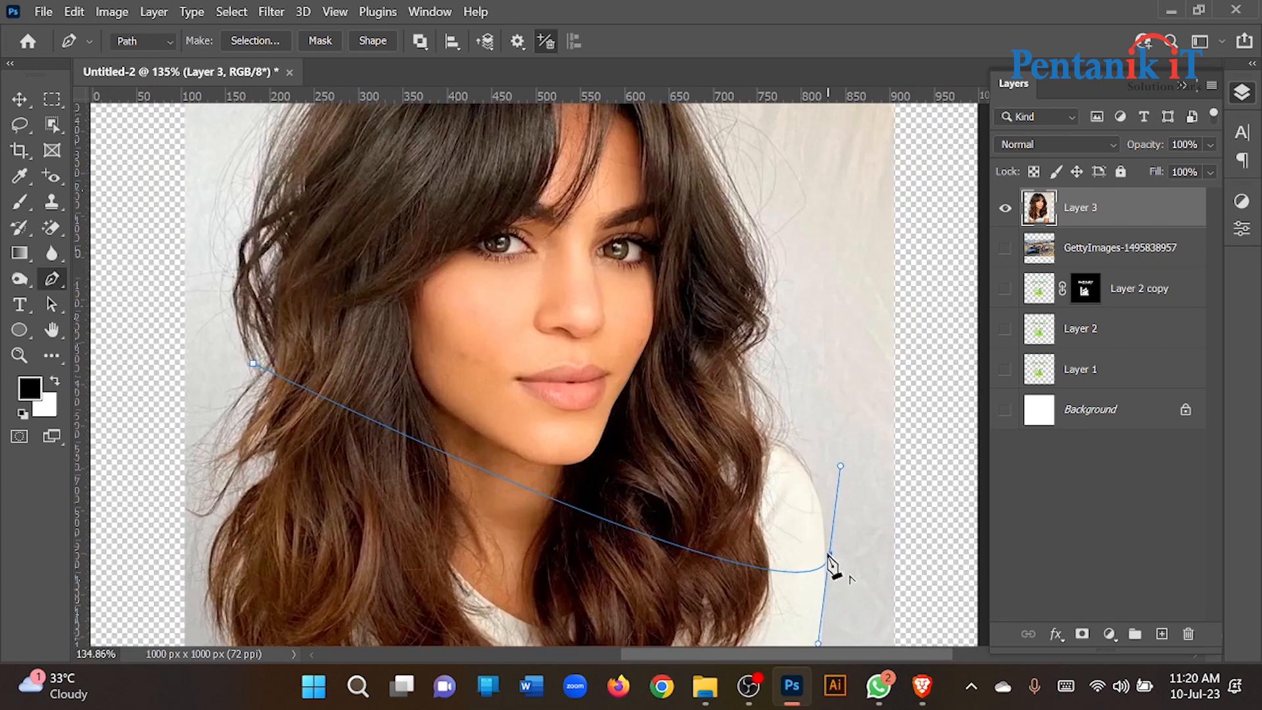
pyautogui.scroll(2, 834, 563)
pyautogui.moveTo(749, 443); pyautogui.dragTo(657, 420)
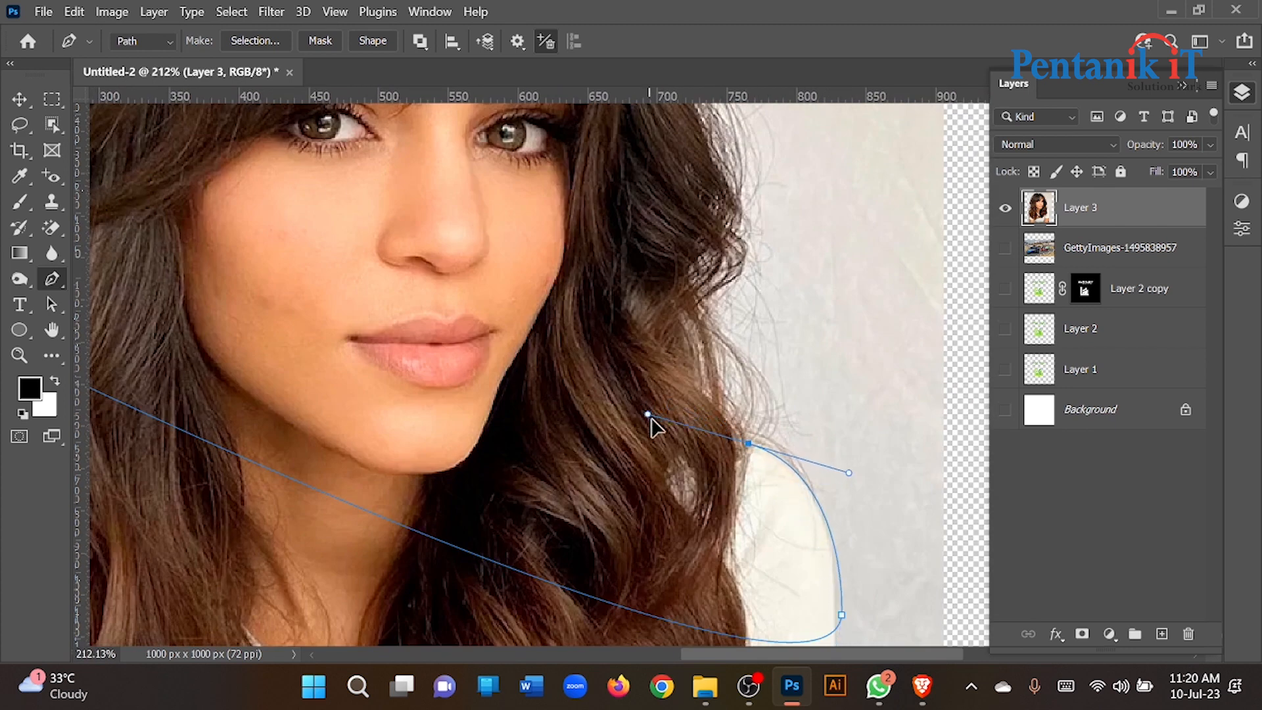
pyautogui.scroll(3, 769, 459)
# Step: Continue the Pen path from the shoulder up the right edge of the hair with curved anchor points
pyautogui.moveTo(778, 482); pyautogui.dragTo(778, 479)
pyautogui.moveTo(756, 442); pyautogui.dragTo(741, 398)
pyautogui.moveTo(761, 360); pyautogui.dragTo(758, 329)
pyautogui.moveTo(738, 264); pyautogui.dragTo(770, 444)
pyautogui.click(773, 390)
pyautogui.moveTo(773, 391); pyautogui.dragTo(769, 377)
pyautogui.click(755, 343)
pyautogui.moveTo(742, 309); pyautogui.dragTo(721, 270)
# Step: Carry the Pen path along the upper right hair edge and over the parting at the top of the head
pyautogui.moveTo(720, 267); pyautogui.dragTo(848, 480)
pyautogui.moveTo(795, 381); pyautogui.dragTo(779, 363)
pyautogui.moveTo(738, 309); pyautogui.dragTo(696, 273)
pyautogui.moveTo(608, 231); pyautogui.dragTo(512, 237)
pyautogui.moveTo(487, 219); pyautogui.dragTo(457, 209)
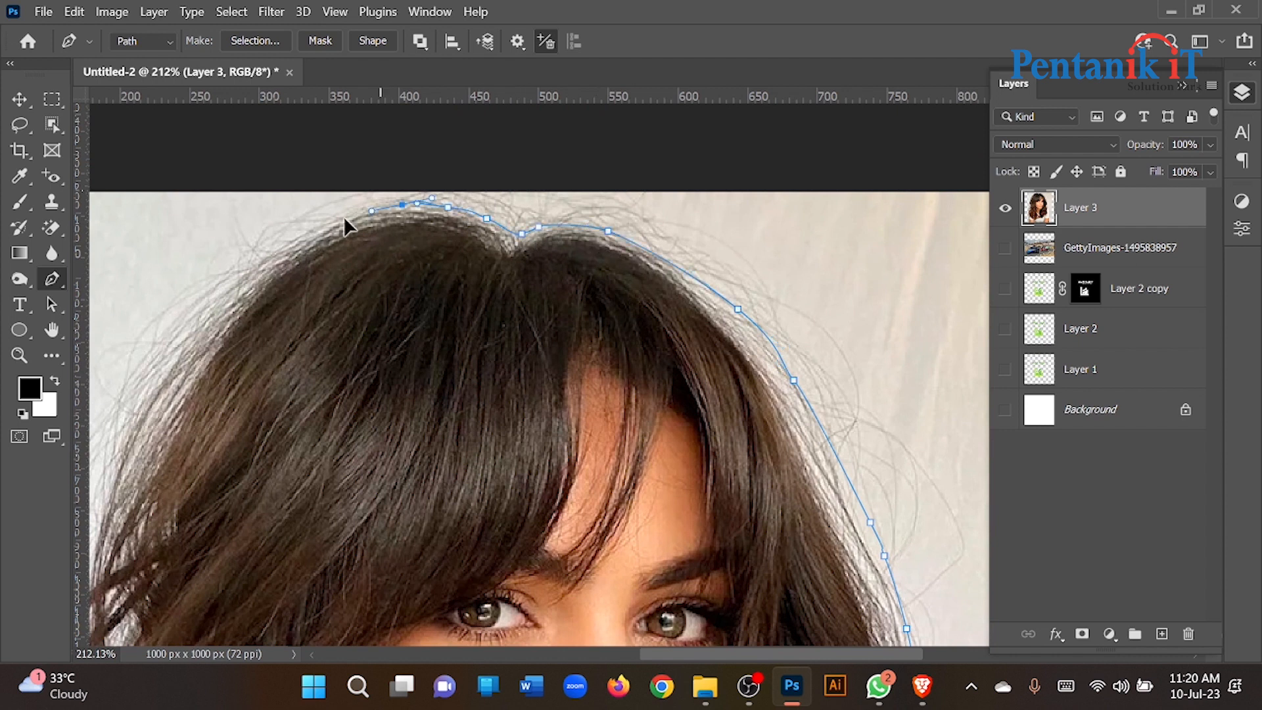
# Step: Trace the Pen path down the left edge of the hair to close it at its starting point
pyautogui.moveTo(255, 256); pyautogui.dragTo(248, 259)
pyautogui.moveTo(234, 271); pyautogui.dragTo(217, 294)
pyautogui.moveTo(209, 301); pyautogui.dragTo(189, 336)
pyautogui.moveTo(181, 348); pyautogui.dragTo(404, 244)
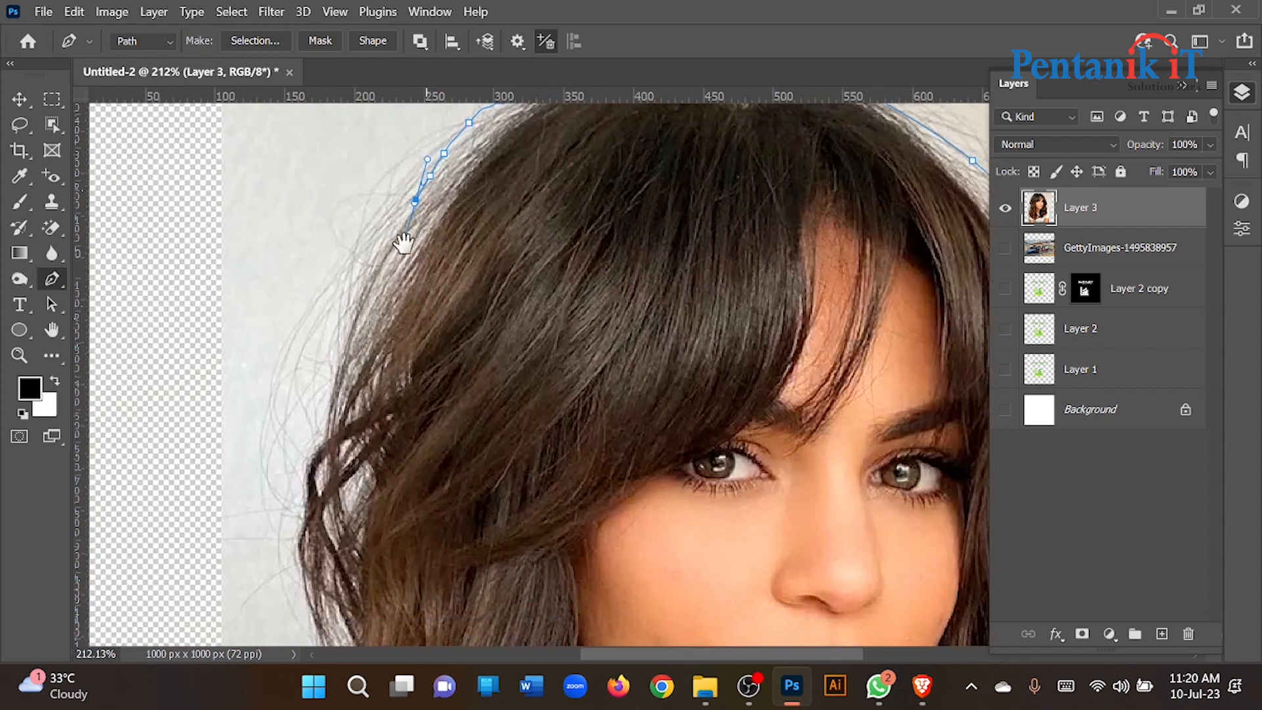
pyautogui.scroll(-2, 320, 324)
pyautogui.click(312, 377)
pyautogui.moveTo(302, 440); pyautogui.dragTo(296, 472)
pyautogui.click(327, 572)
# Step: Convert the path into a new selection with 0 px feather, copy it to a new layer and hide Layer 3
pyautogui.rightClick(387, 214)
pyautogui.click(484, 293)
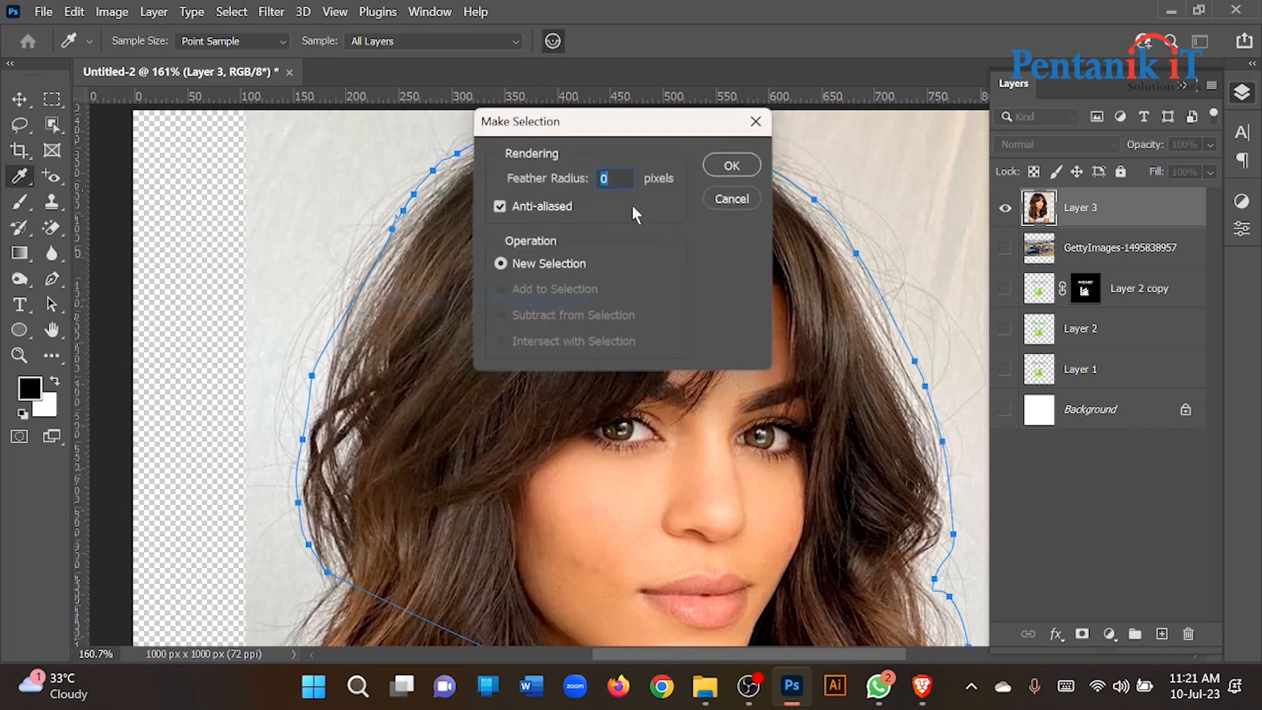
pyautogui.click(730, 167)
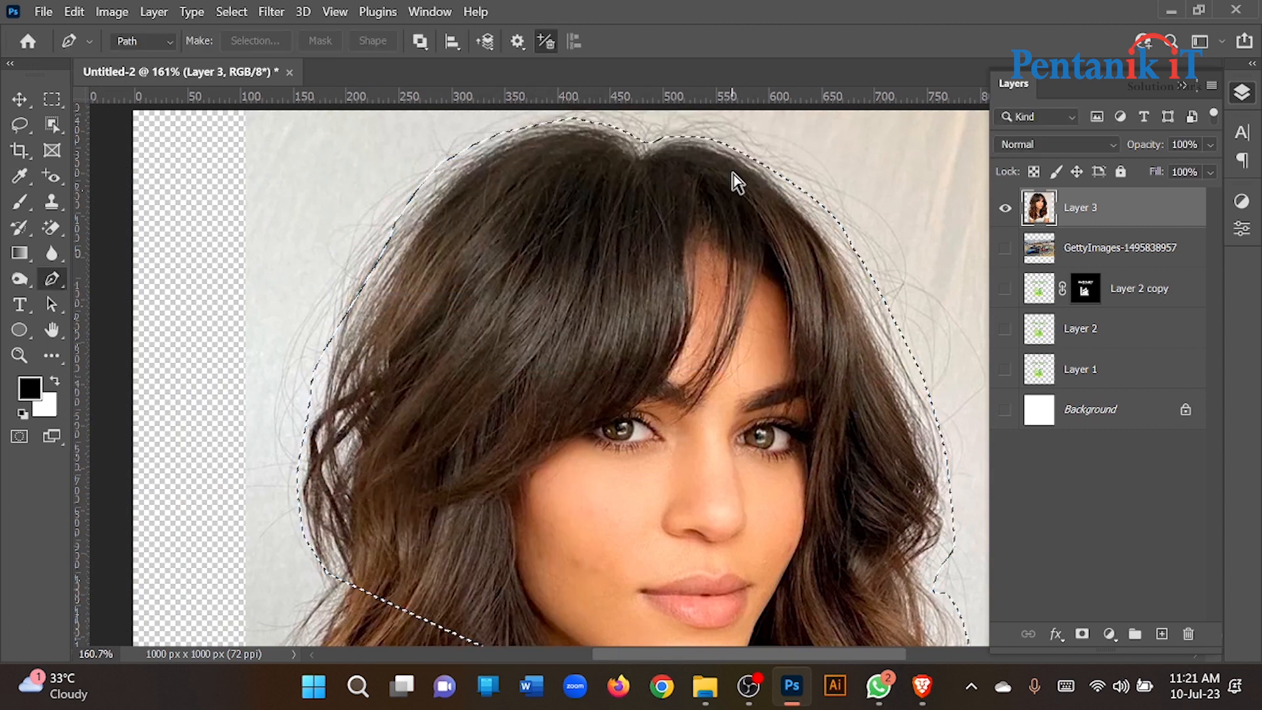
pyautogui.hotkey('ctrl', 'j')
pyautogui.scroll(-3, 414, 347)
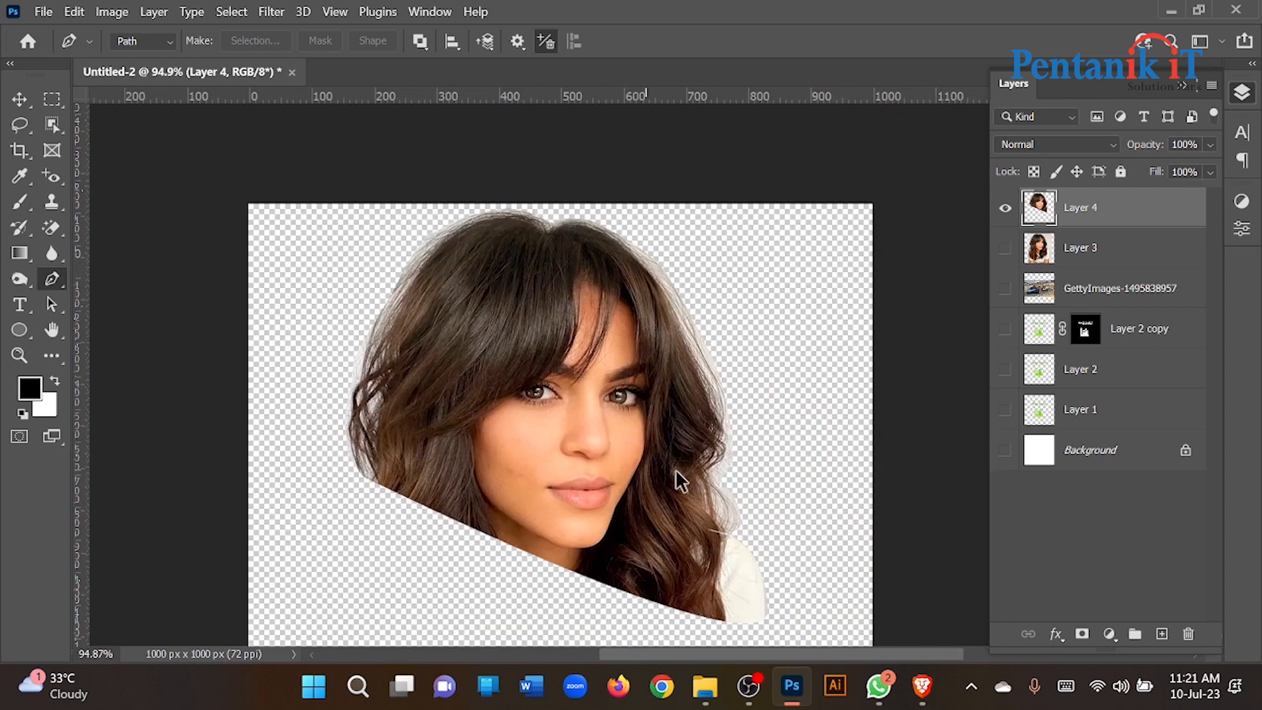
pyautogui.scroll(2, 730, 611)
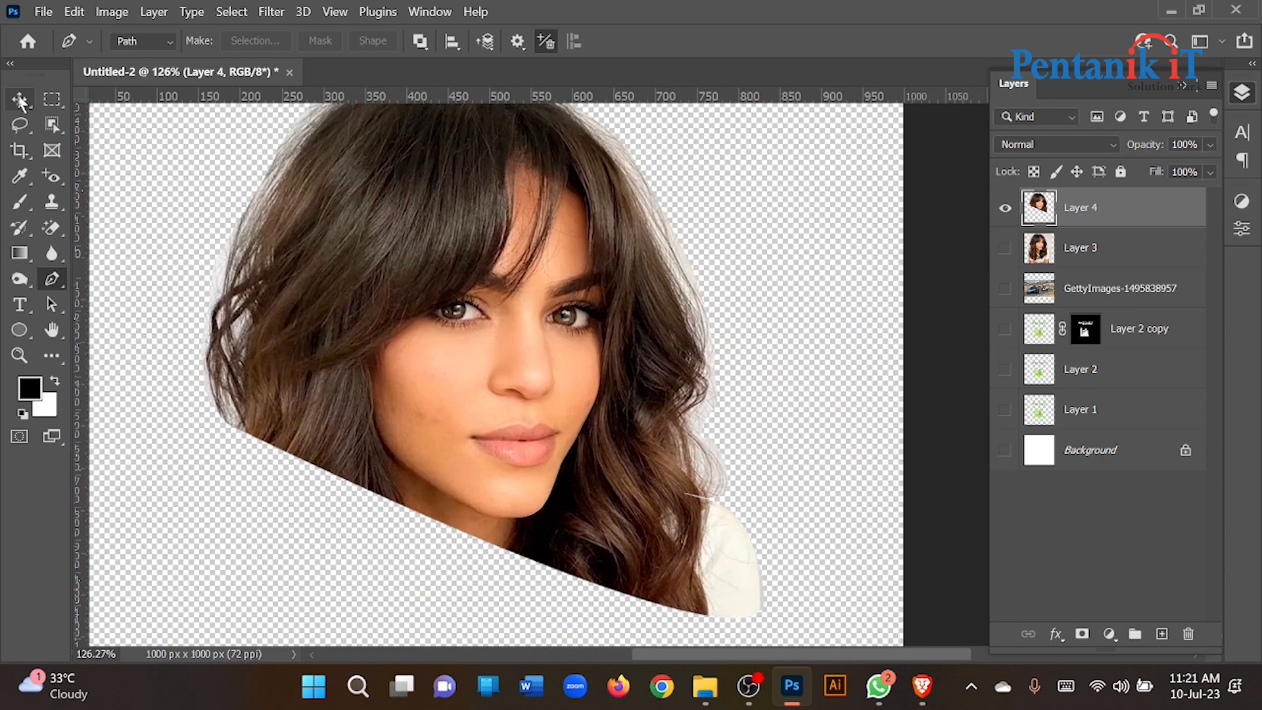
# Step: Open Select and Mask for the cutout in Layer 4 and get a close view of the upper left hair edge
pyautogui.click(19, 100)
pyautogui.scroll(-2, 597, 440)
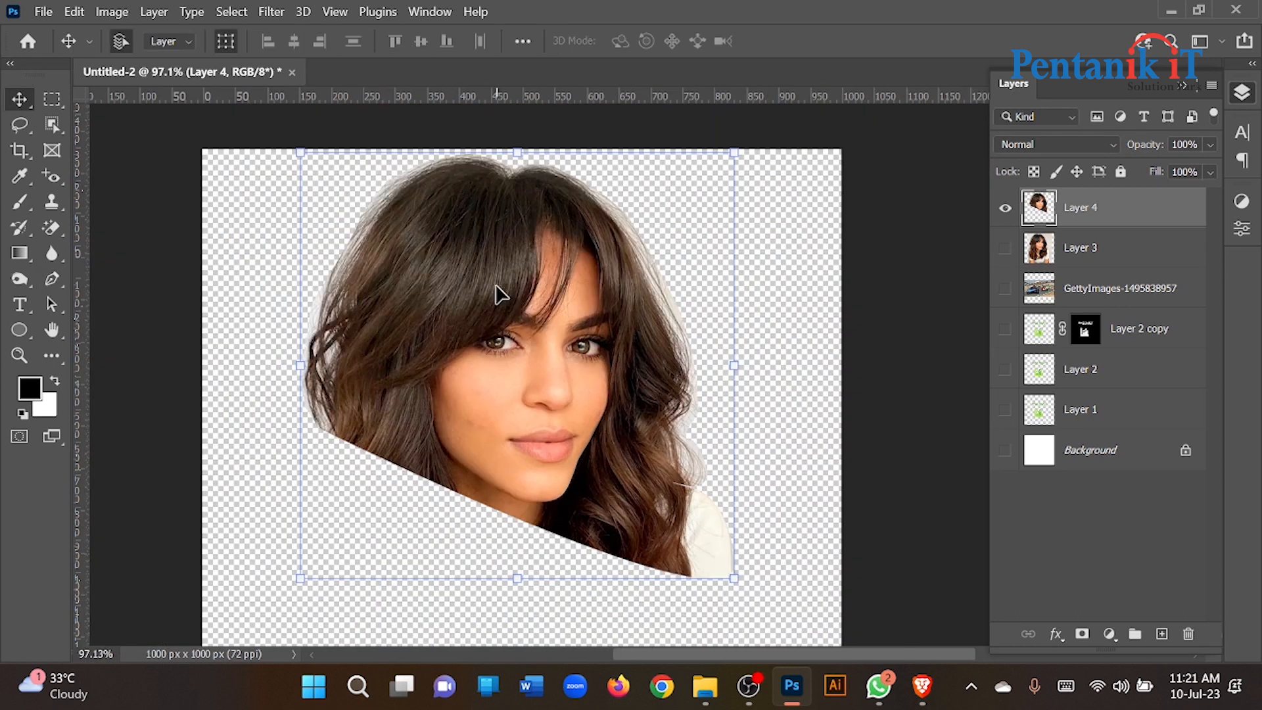
pyautogui.click(57, 97)
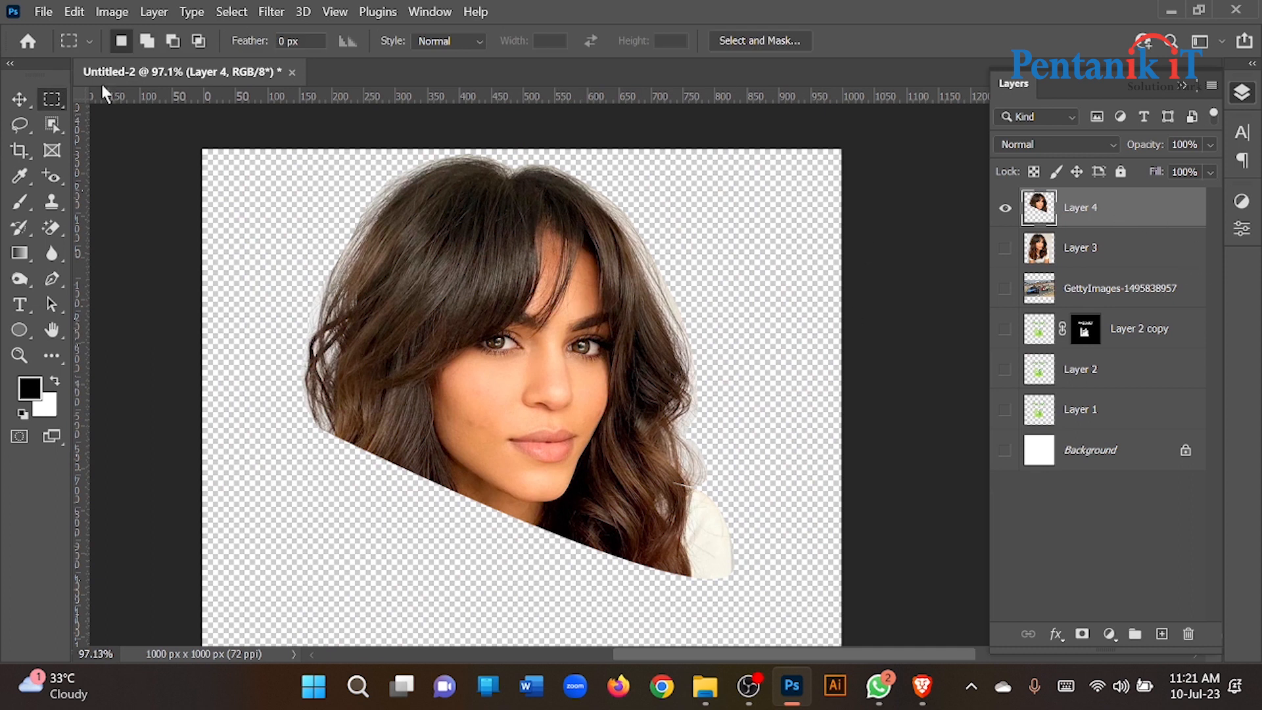
pyautogui.click(778, 42)
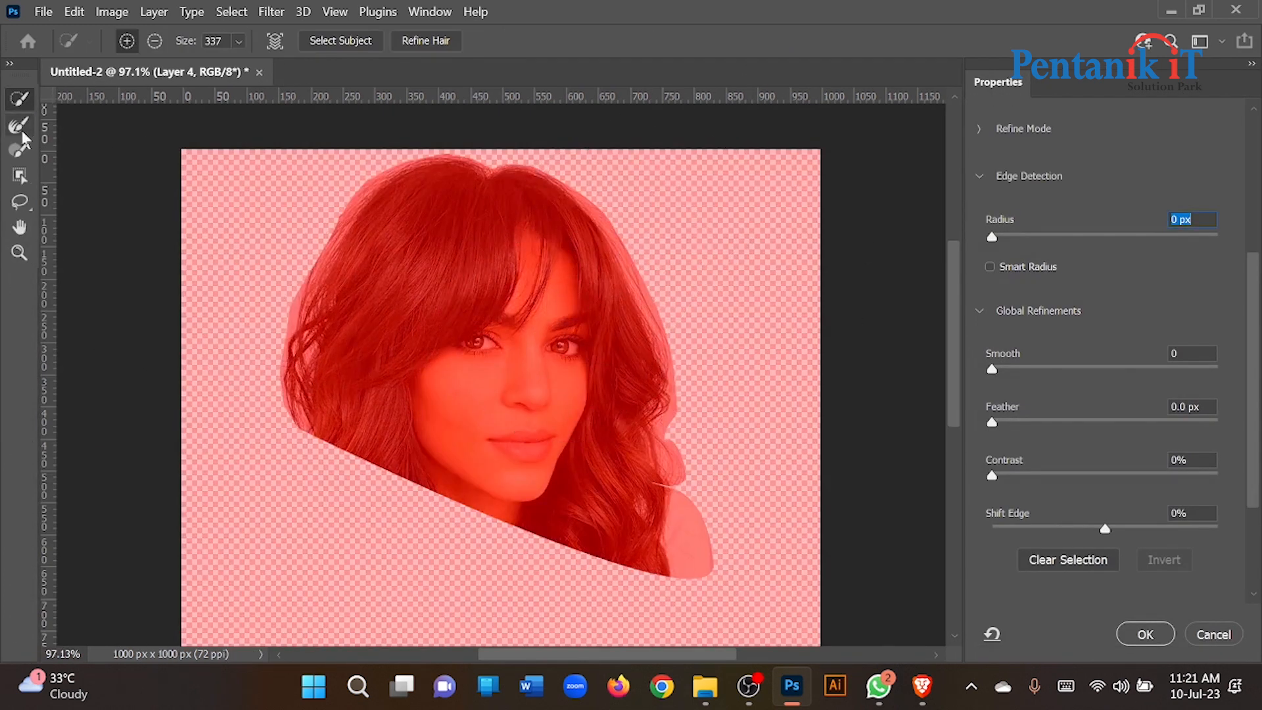
pyautogui.click(20, 125)
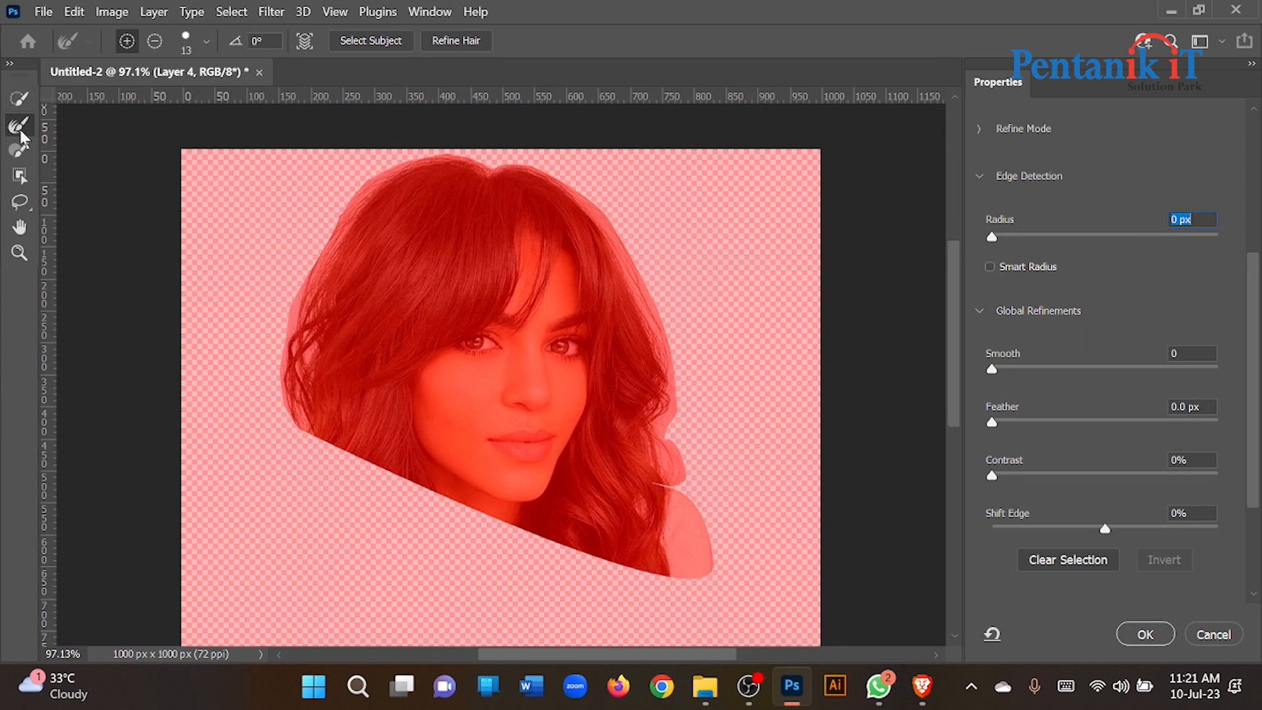
pyautogui.press('alt')
pyautogui.click(19, 253)
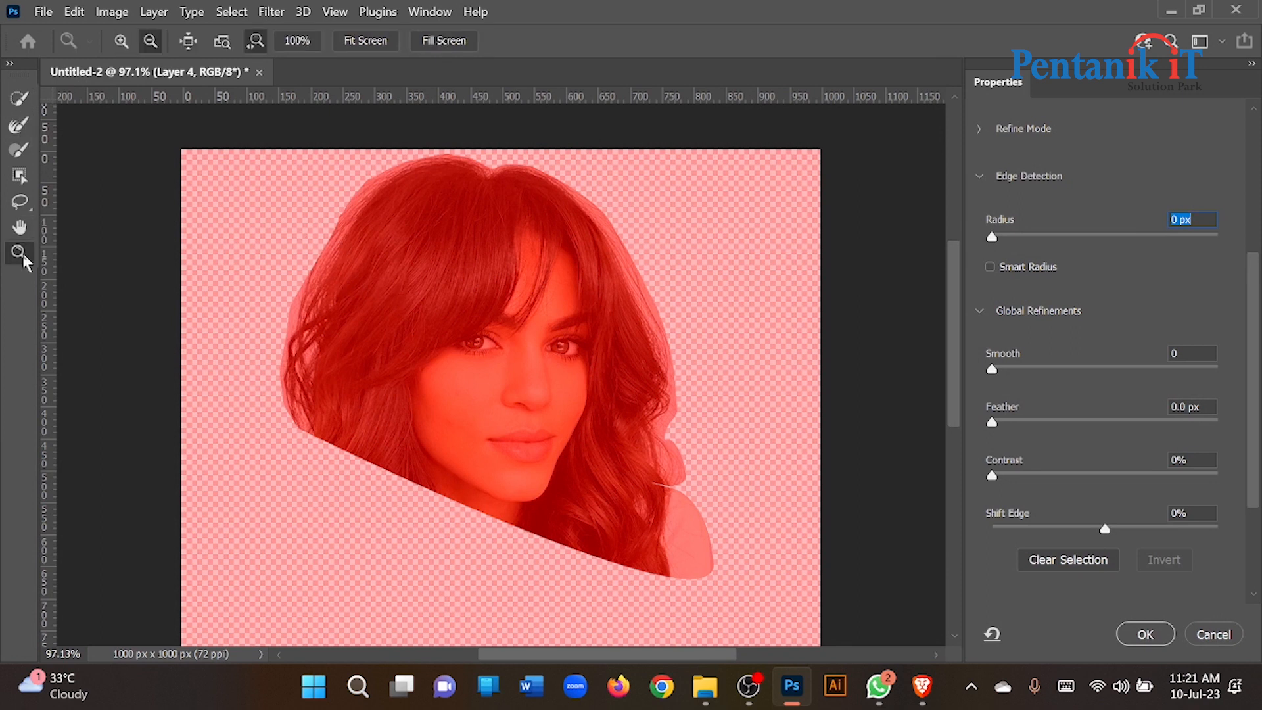
pyautogui.keyDown('alt'); pyautogui.click(344, 224); pyautogui.keyUp('alt')
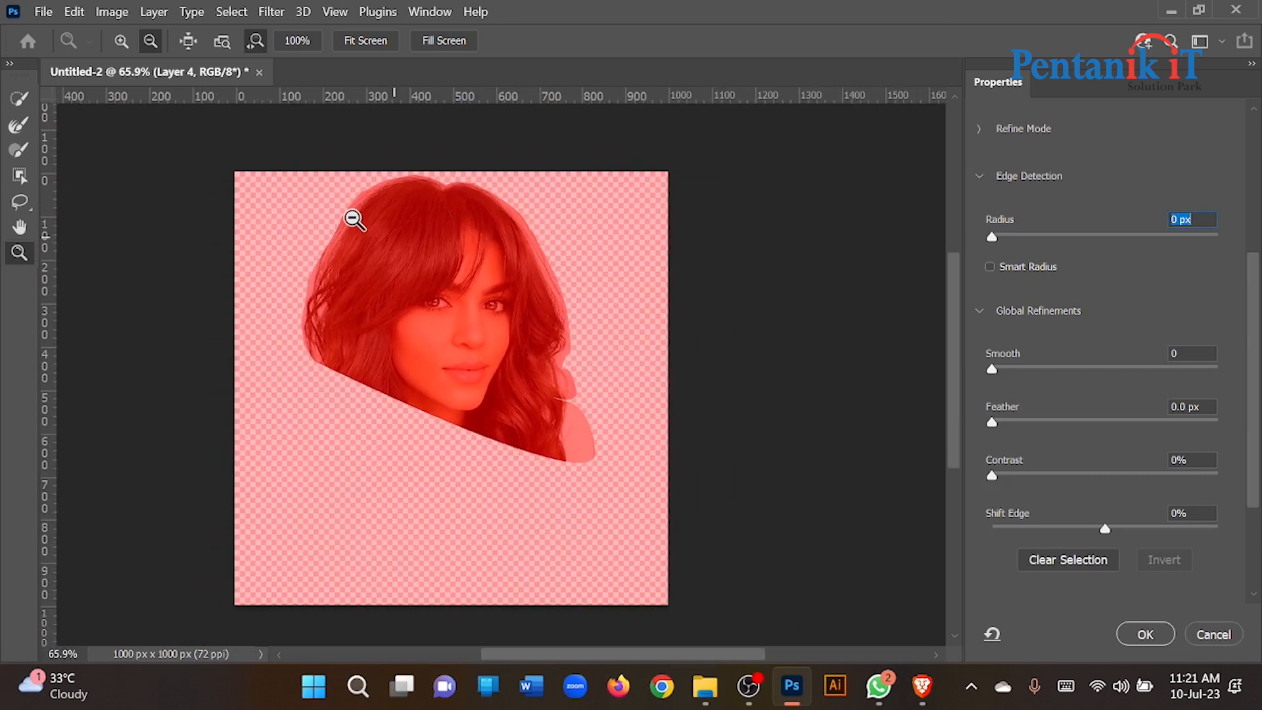
pyautogui.moveTo(349, 208); pyautogui.dragTo(418, 217)
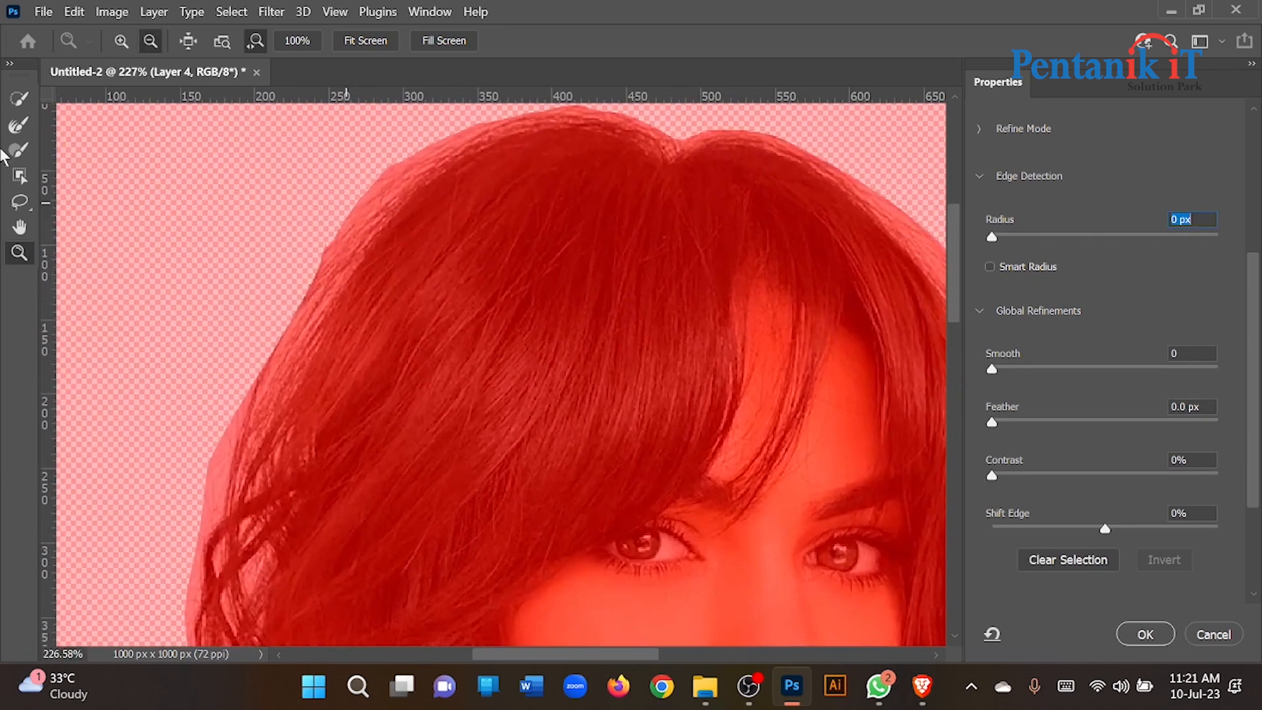
# Step: Try to refine the upper left hair edge with the Refine Edge Brush at size 40
pyautogui.click(18, 124)
pyautogui.moveTo(373, 189)
pyautogui.mouseDown()
pyautogui.moveTo(401, 193)
pyautogui.moveTo(397, 261)
pyautogui.moveTo(389, 142)
pyautogui.mouseUp()
pyautogui.moveTo(390, 266); pyautogui.dragTo(388, 175)
pyautogui.click(411, 214)
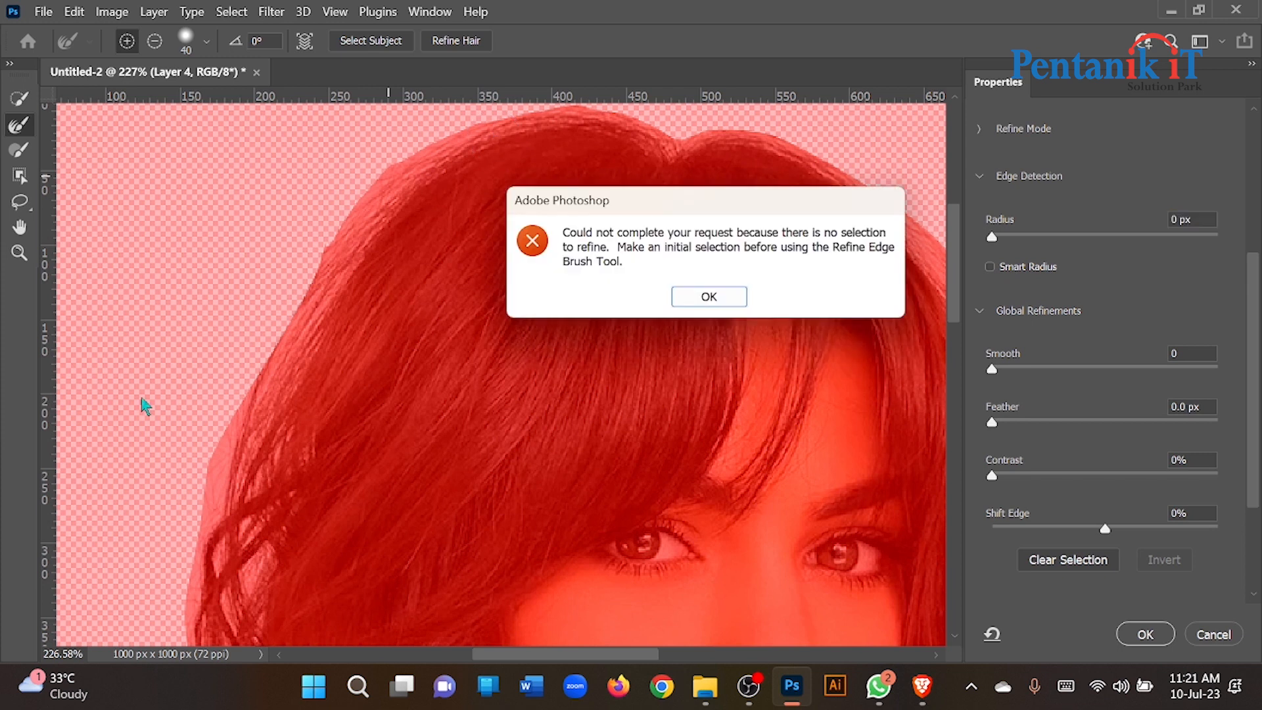
pyautogui.click(705, 297)
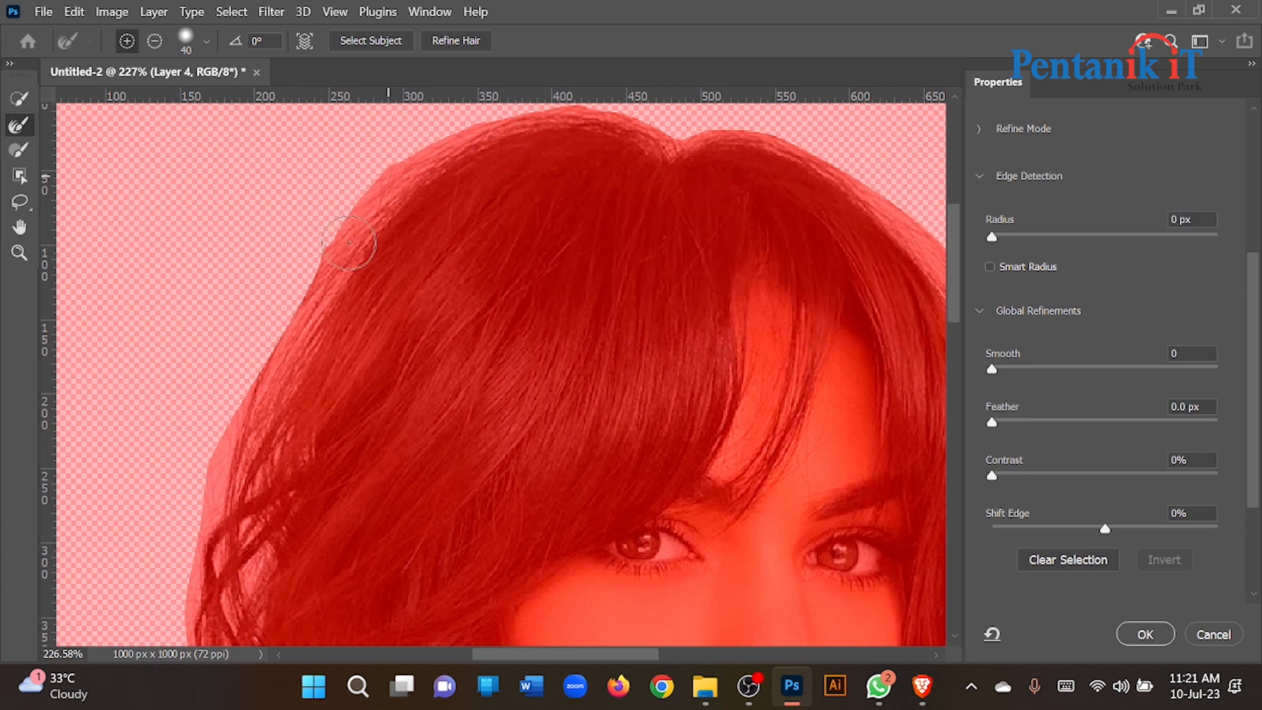
pyautogui.click(349, 242)
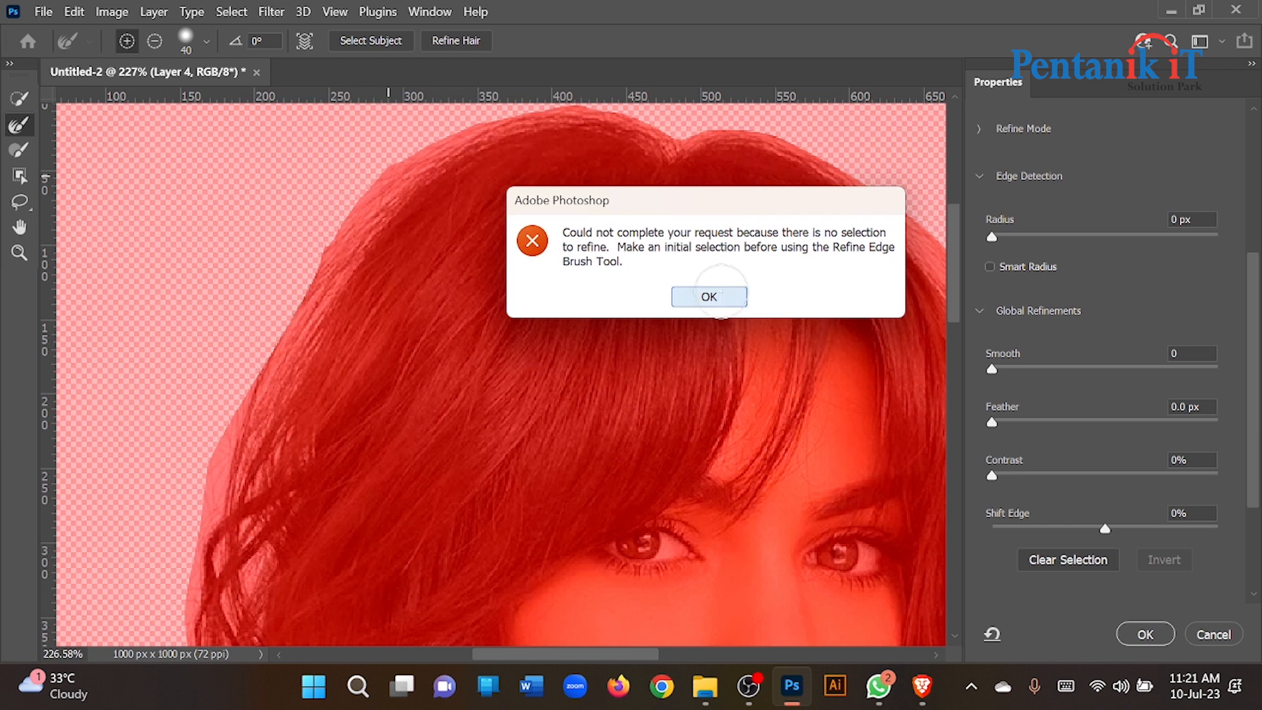
pyautogui.click(720, 293)
# Step: Select the whole portrait cutout with the Quick Selection tool at size 337
pyautogui.scroll(3, 1098, 315)
pyautogui.scroll(2, 1037, 239)
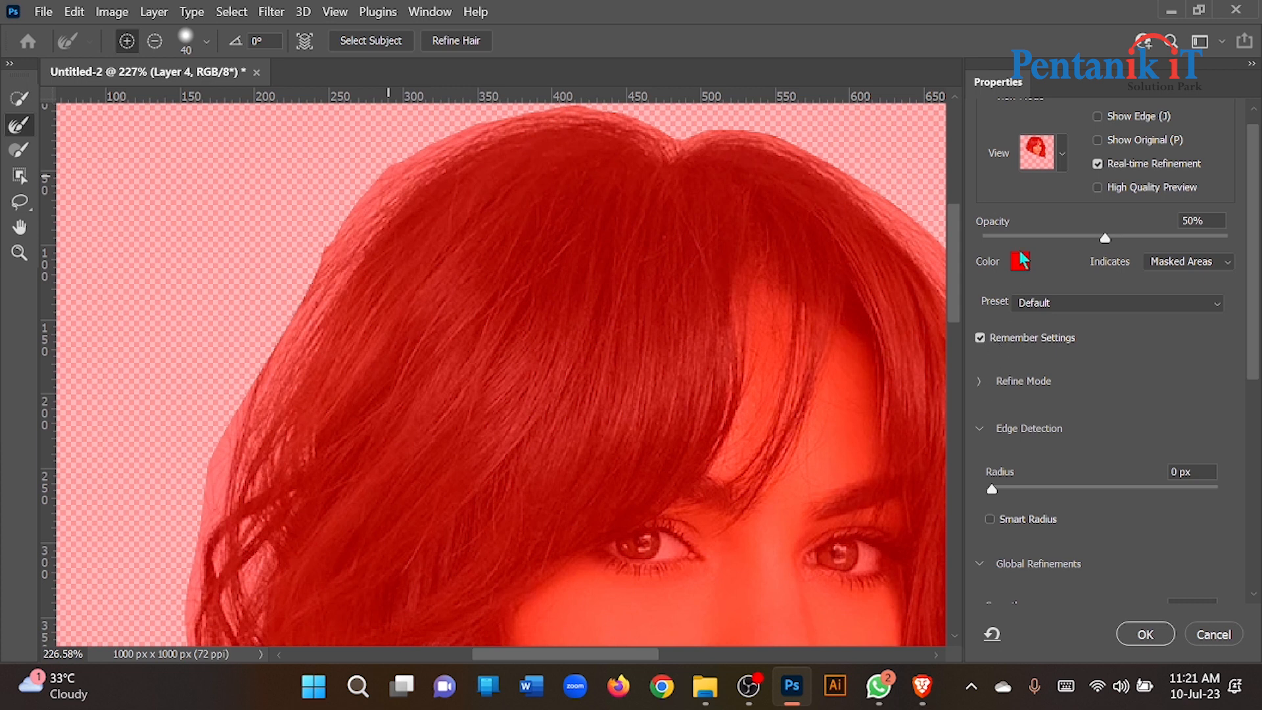
pyautogui.click(1059, 156)
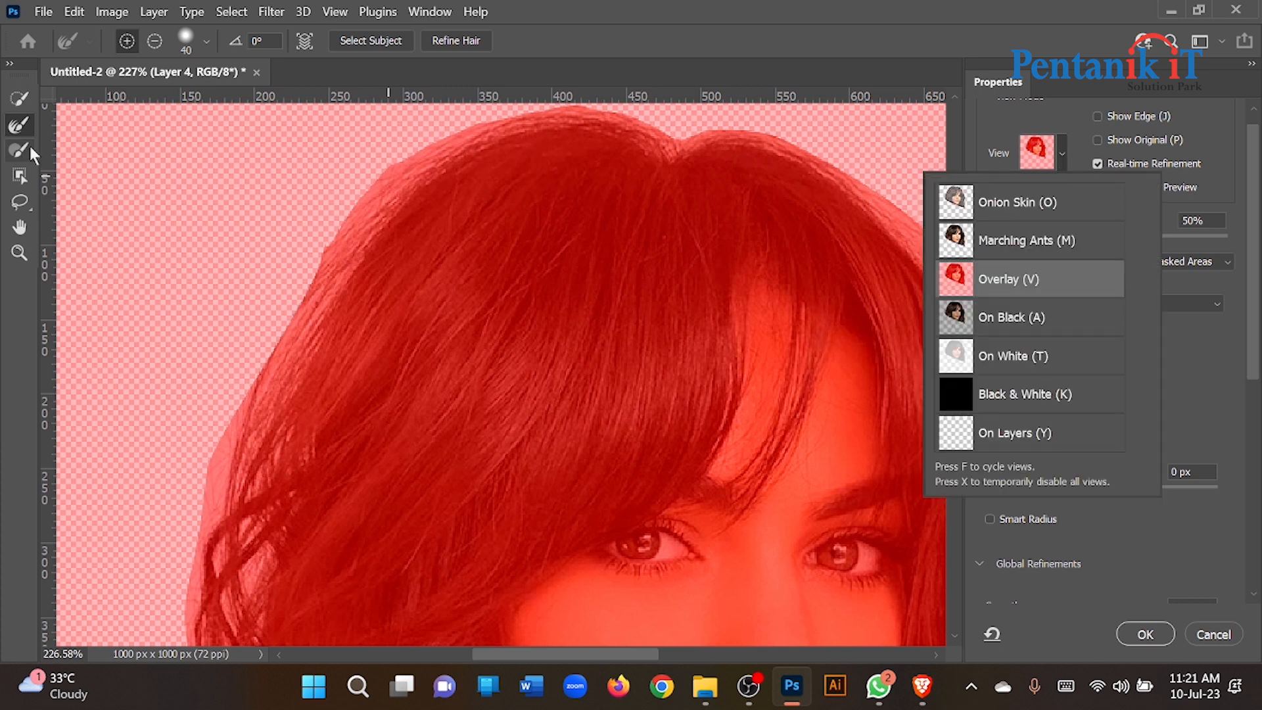
pyautogui.click(20, 100)
pyautogui.scroll(-5, 615, 385)
pyautogui.moveTo(574, 371)
pyautogui.mouseDown()
pyautogui.moveTo(761, 609)
pyautogui.moveTo(578, 440)
pyautogui.mouseUp()
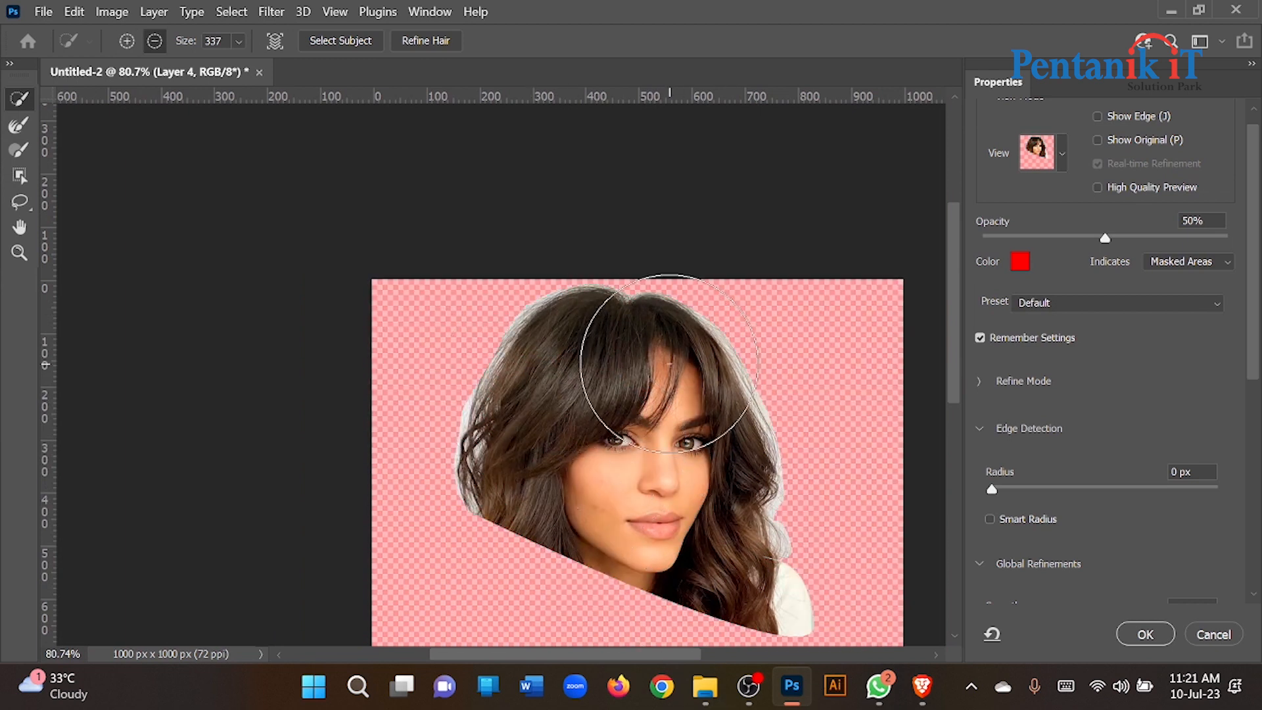
pyautogui.scroll(4, 631, 401)
pyautogui.scroll(3, 429, 378)
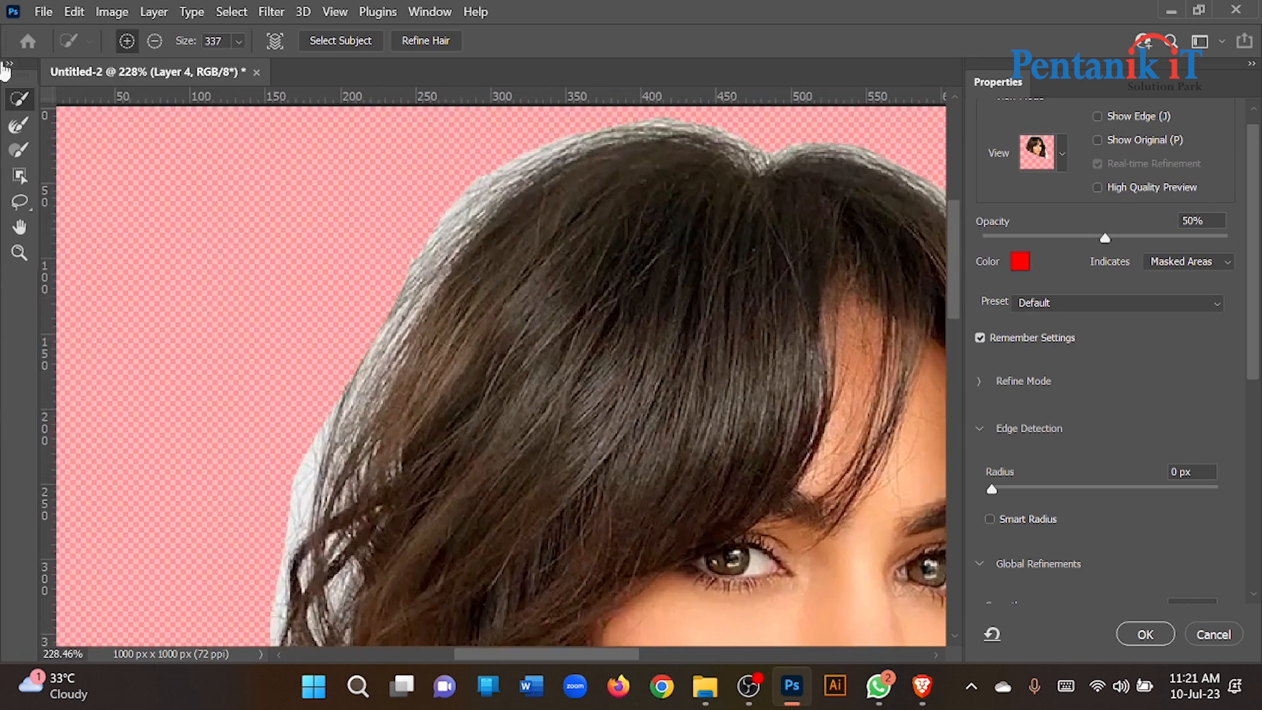
# Step: Refine the left hair edge from the upper head down to the lower strands with the Refine Edge Brush at size 40
pyautogui.click(18, 125)
pyautogui.scroll(2, 546, 217)
pyautogui.moveTo(559, 191)
pyautogui.mouseDown()
pyautogui.moveTo(494, 229)
pyautogui.moveTo(339, 342)
pyautogui.mouseUp()
pyautogui.scroll(-3, 388, 328)
pyautogui.scroll(-3, 232, 433)
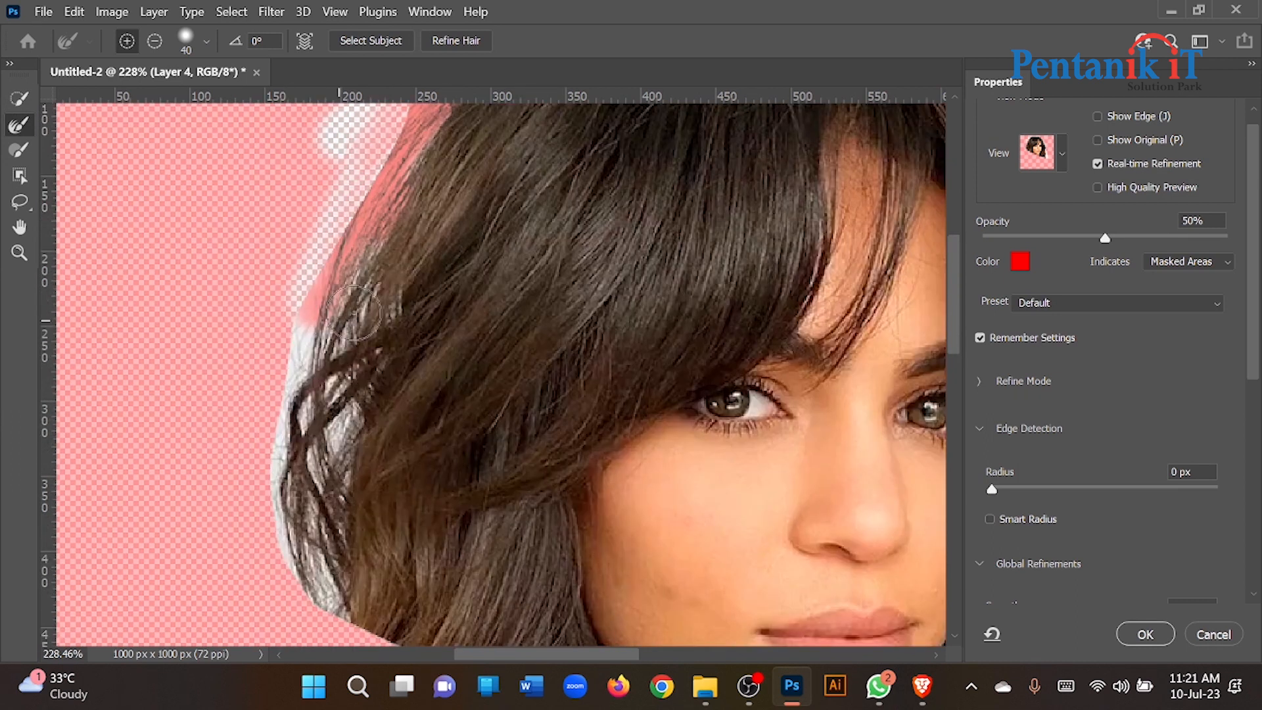
pyautogui.scroll(-3, 245, 493)
pyautogui.moveTo(366, 329); pyautogui.dragTo(289, 449)
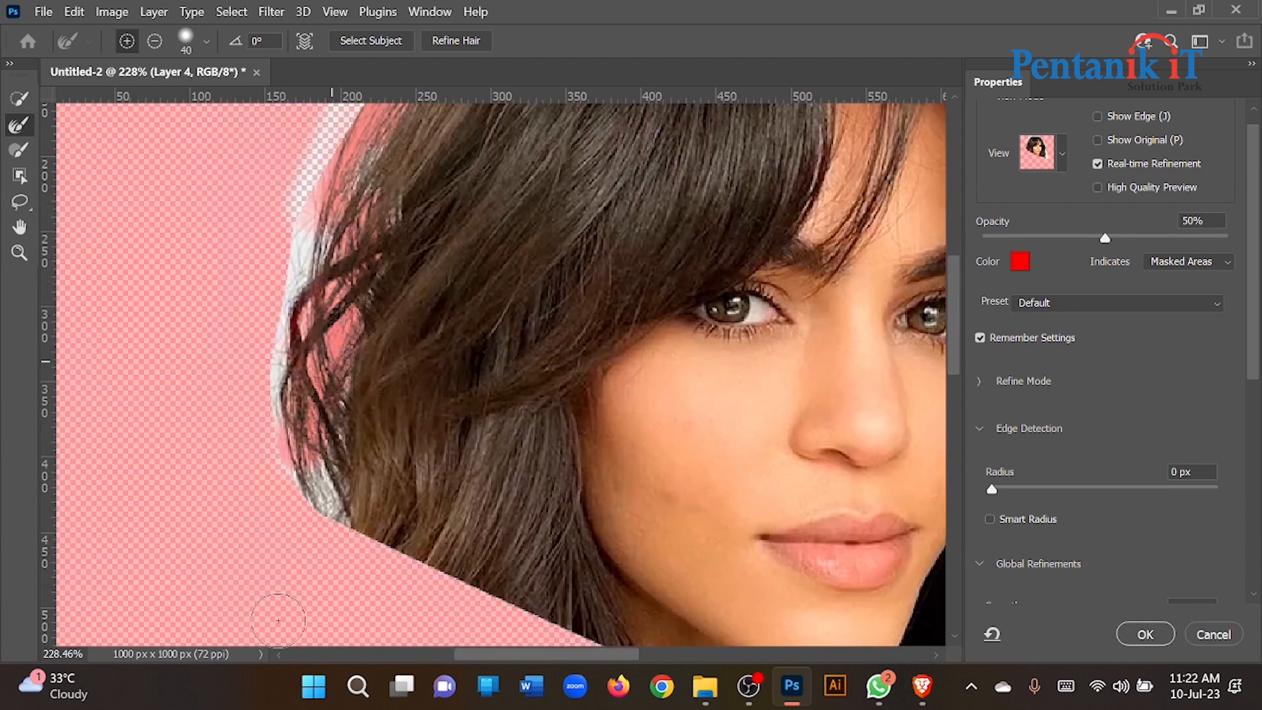
pyautogui.scroll(-3, 292, 546)
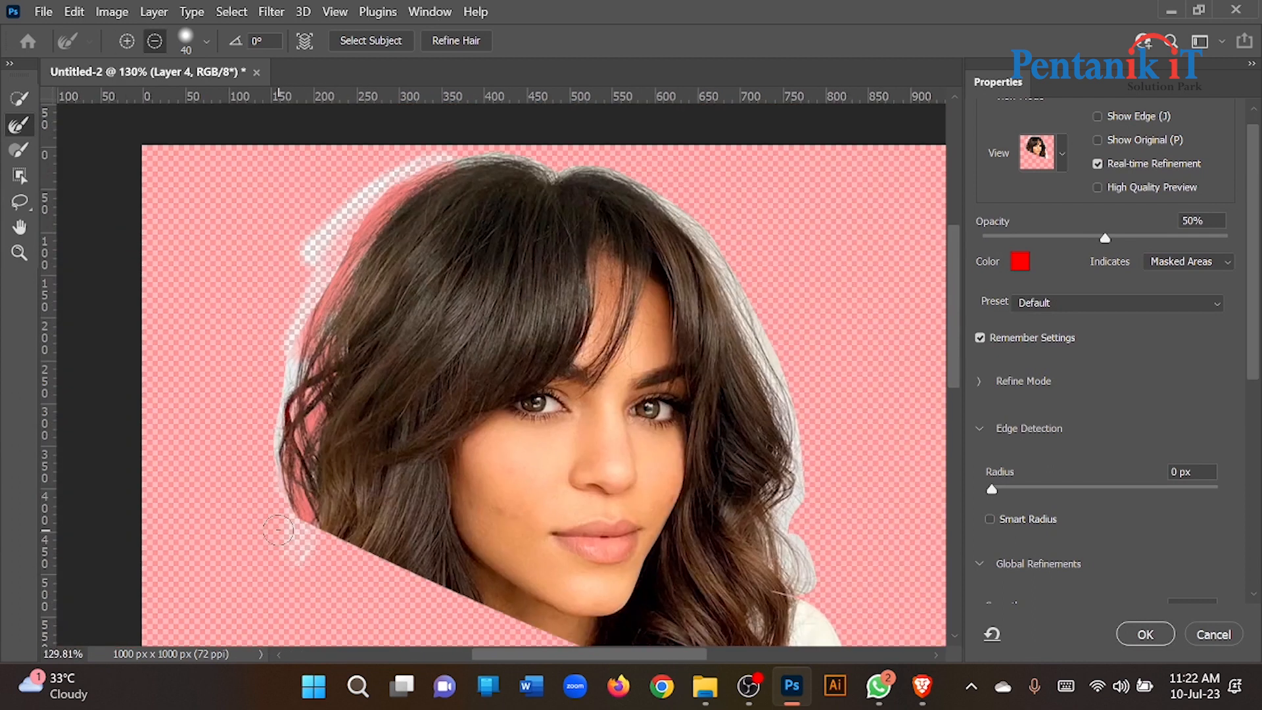
# Step: Brush over the top of the head and the upper right hair edge to refine the strands there
pyautogui.moveTo(543, 165); pyautogui.dragTo(386, 198)
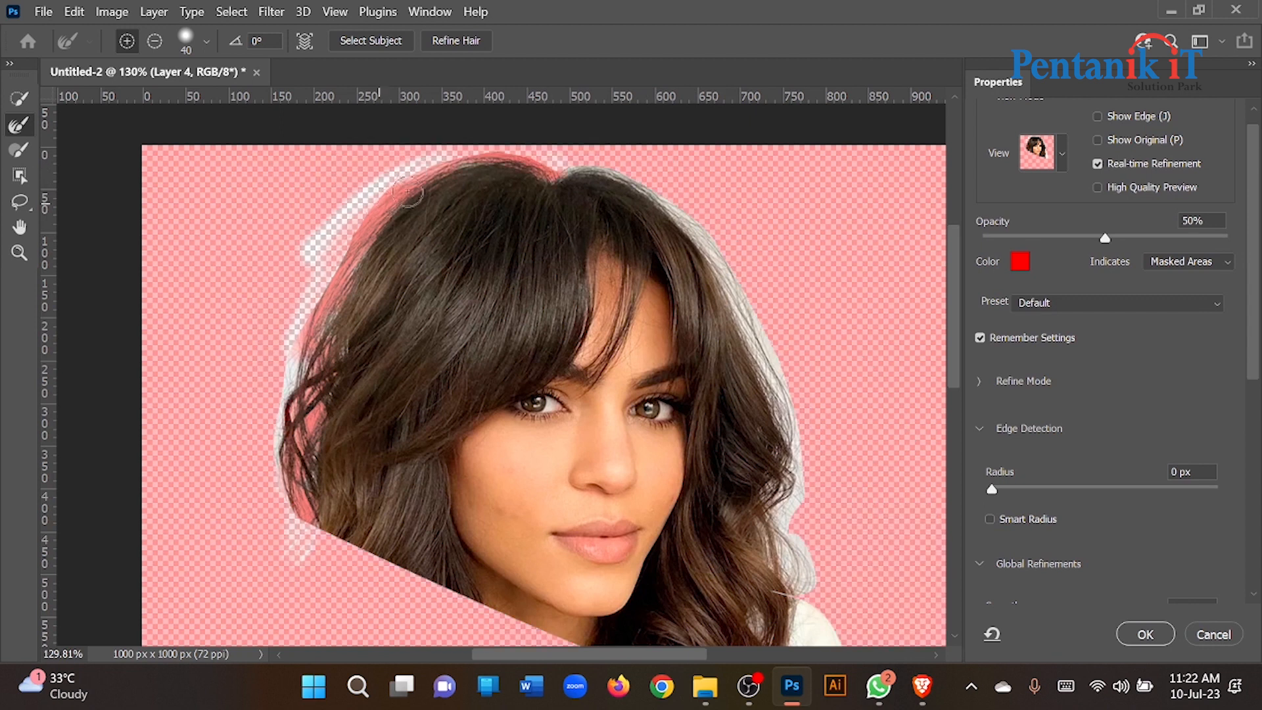
pyautogui.moveTo(564, 167)
pyautogui.mouseDown()
pyautogui.moveTo(644, 195)
pyautogui.moveTo(666, 240)
pyautogui.moveTo(664, 196)
pyautogui.mouseUp()
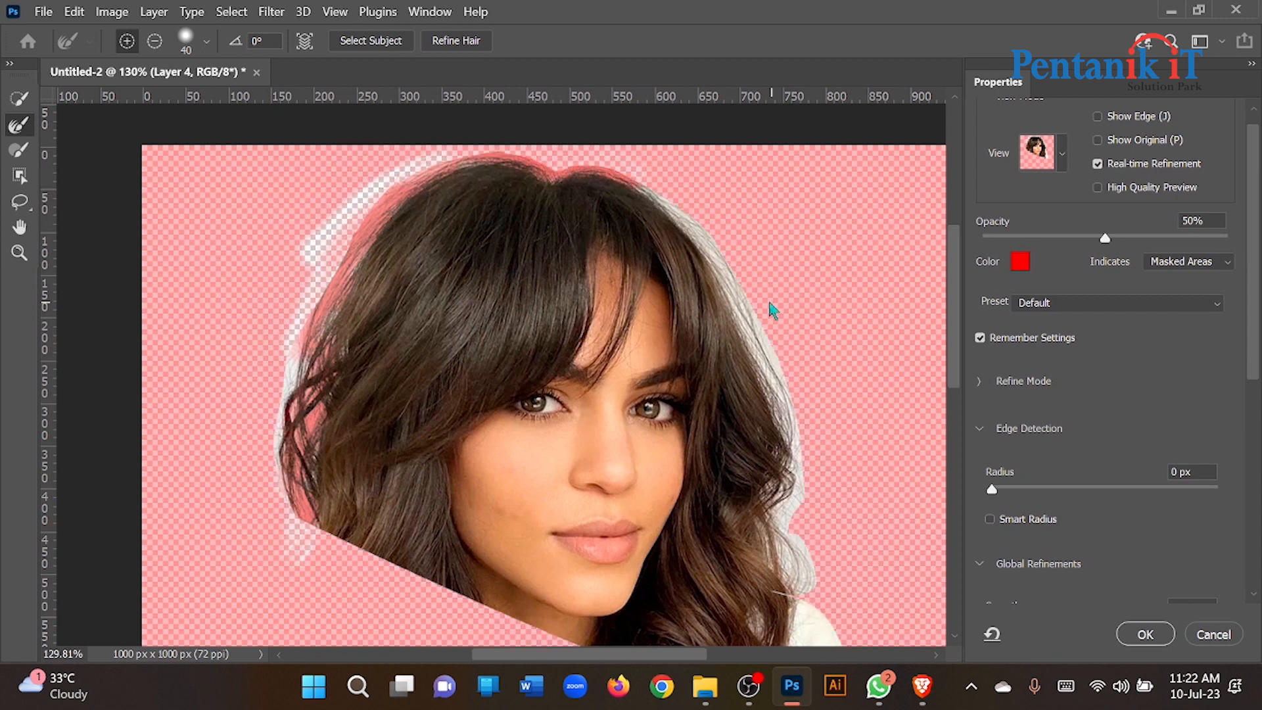
pyautogui.moveTo(774, 309); pyautogui.dragTo(687, 227)
pyautogui.scroll(-3, 781, 366)
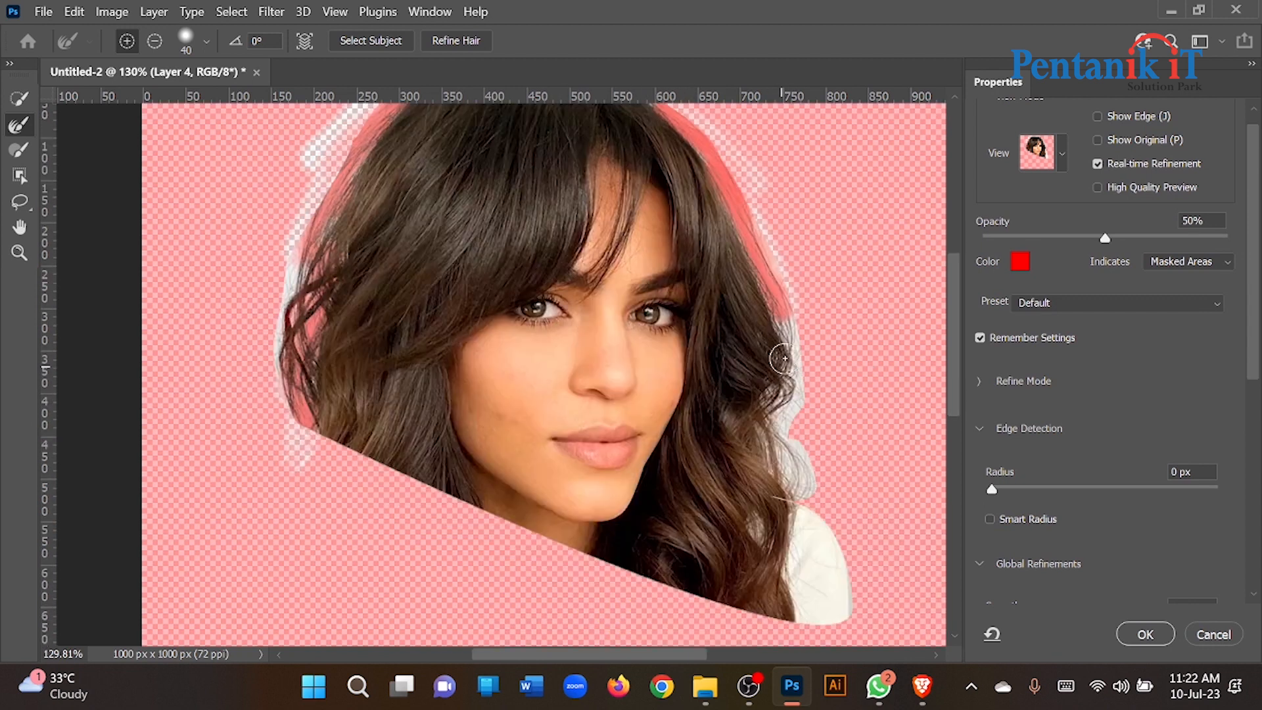
# Step: Refine the lower right hair edge down to the shoulder and apply the refined selection
pyautogui.scroll(-2, 782, 391)
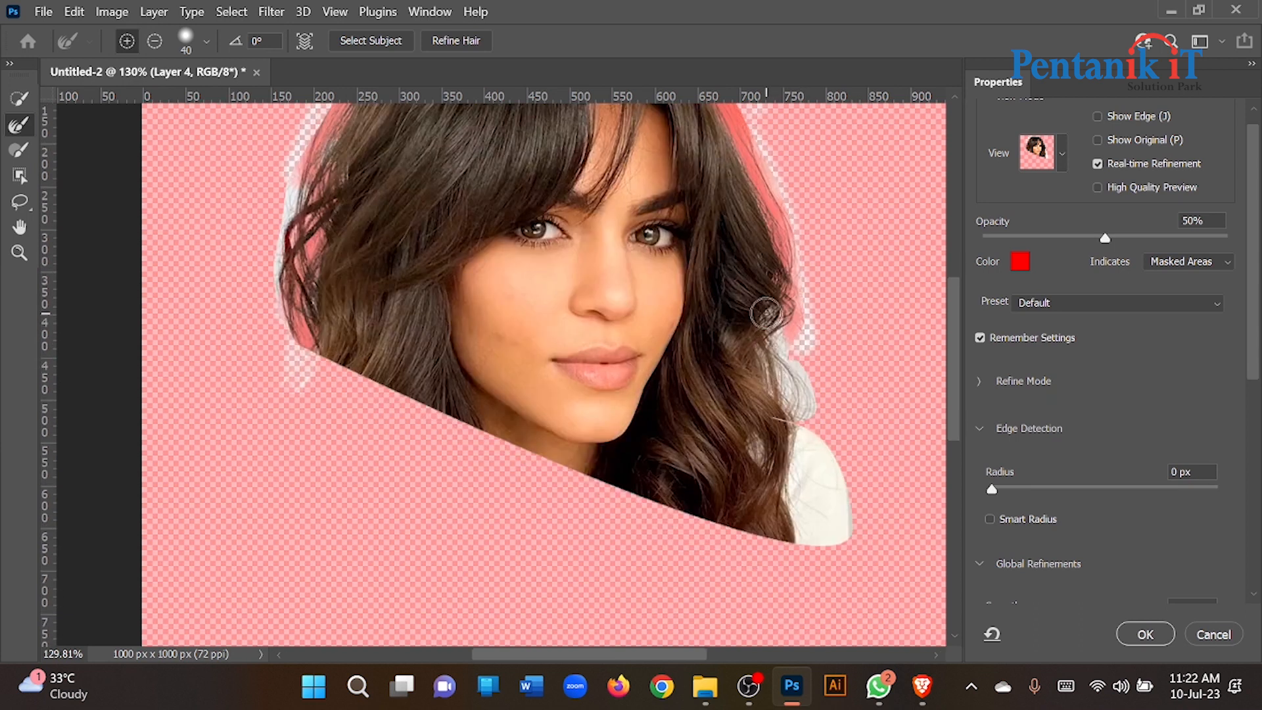
pyautogui.moveTo(767, 313); pyautogui.dragTo(832, 487)
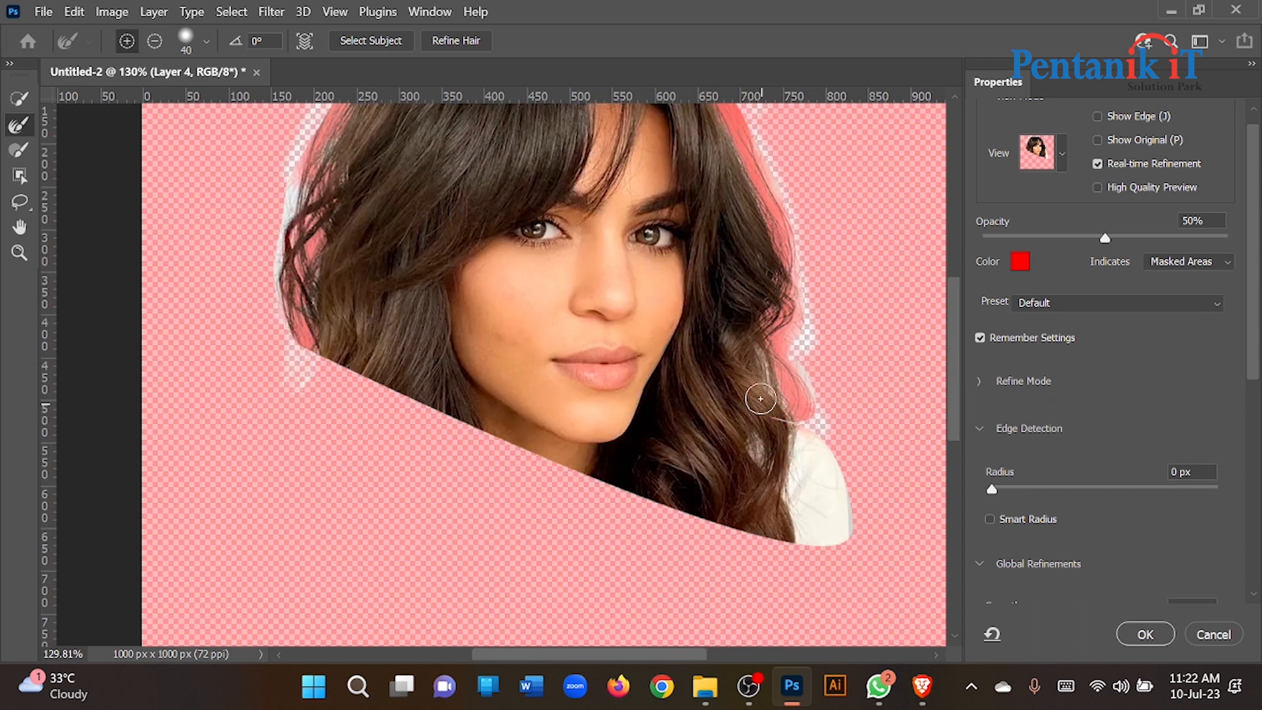
pyautogui.moveTo(770, 379); pyautogui.dragTo(792, 427)
pyautogui.click(1144, 634)
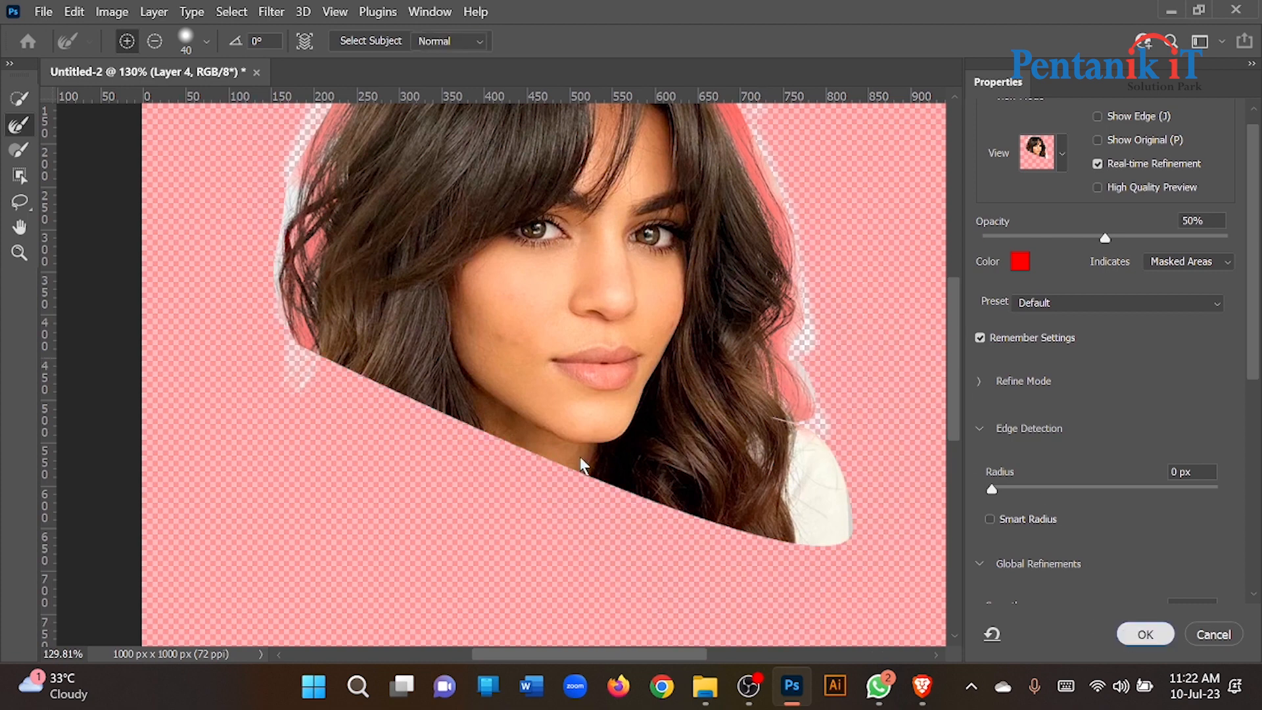
# Step: Examine the masked cutout's hair edges on both sides against the transparent background
pyautogui.scroll(5, 403, 395)
pyautogui.scroll(4, 396, 306)
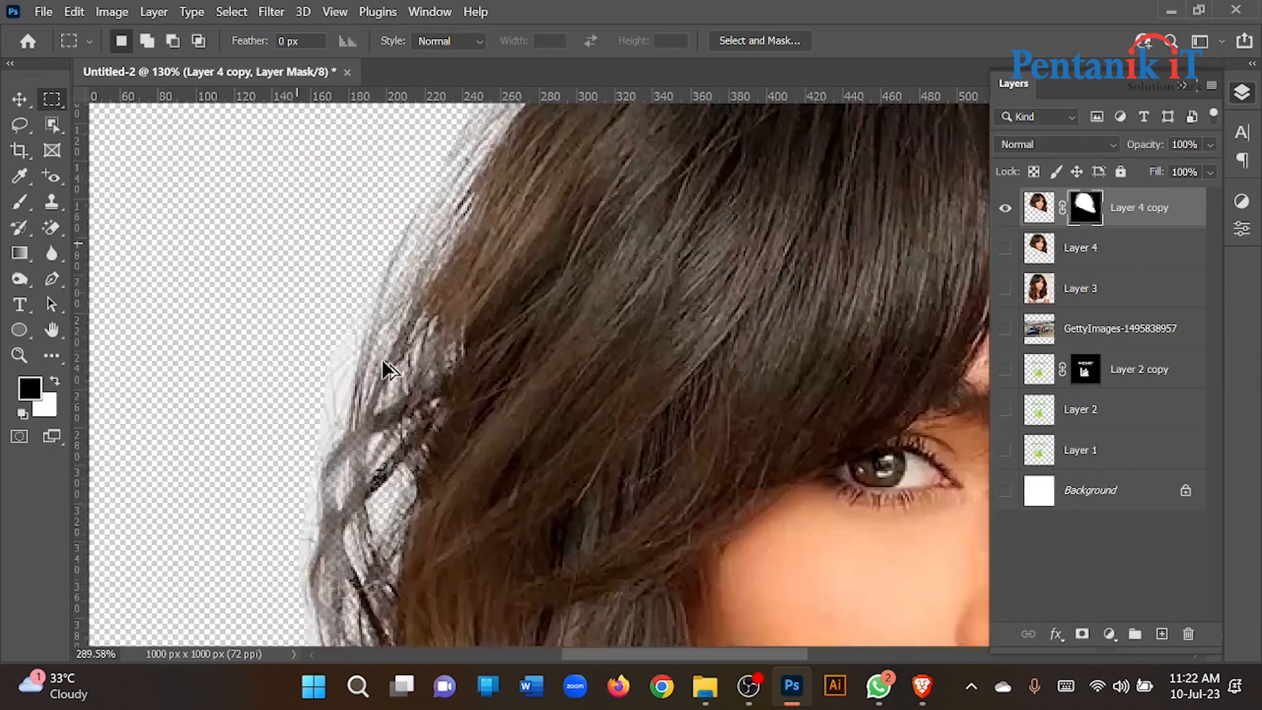
pyautogui.scroll(-6, 395, 437)
pyautogui.scroll(2, 713, 417)
pyautogui.scroll(-5, 712, 416)
pyautogui.scroll(2, 769, 454)
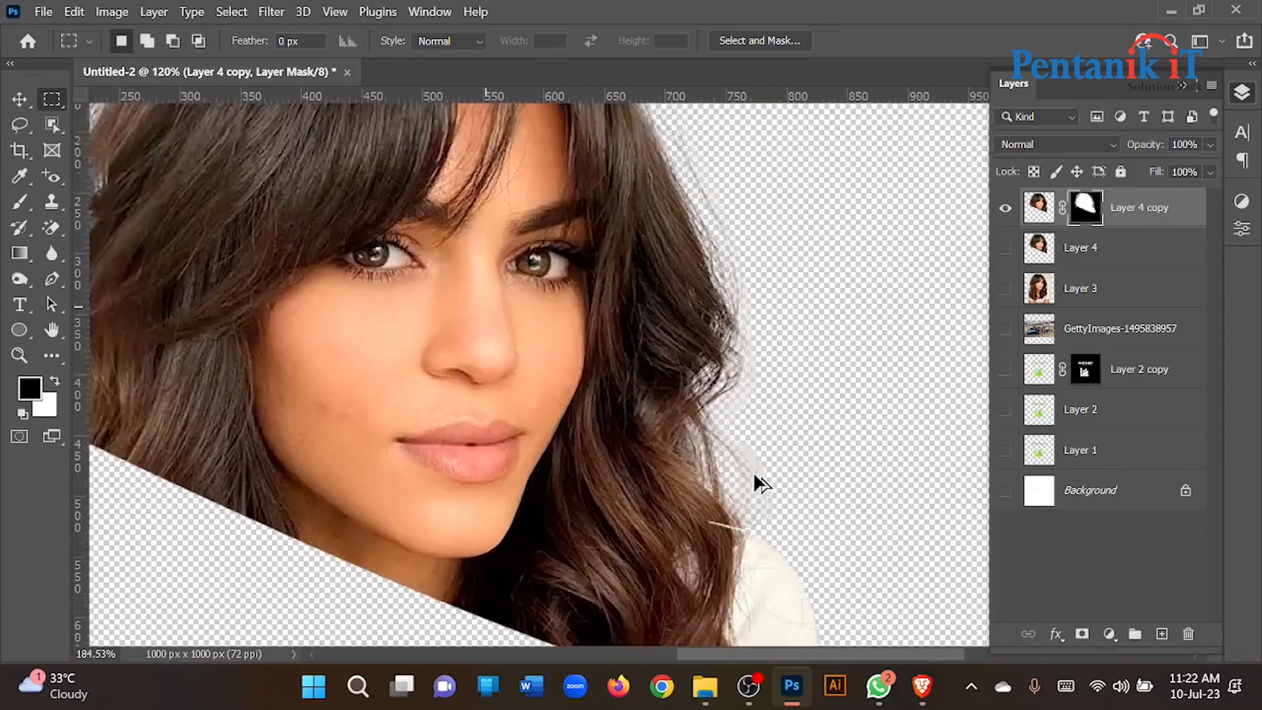
pyautogui.scroll(-4, 631, 451)
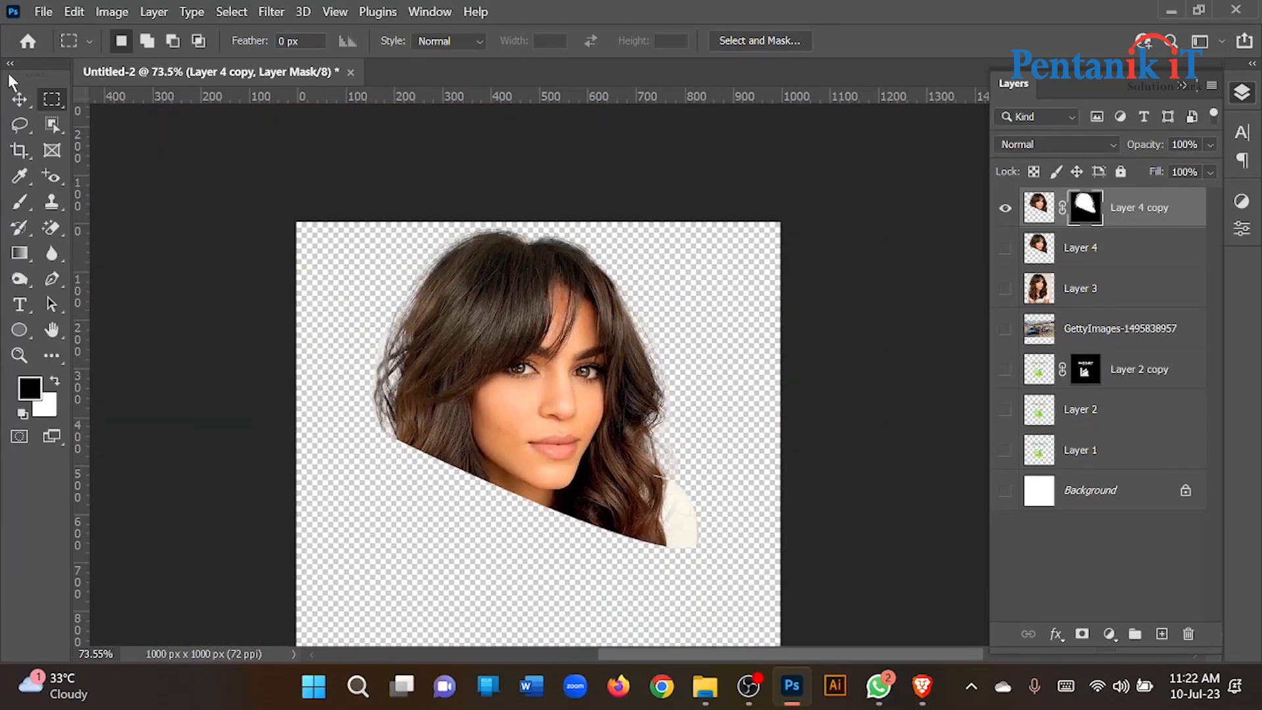
# Step: Undo the layer mask on Layer 4 copy and delete that duplicate layer
pyautogui.click(19, 98)
pyautogui.scroll(-3, 464, 299)
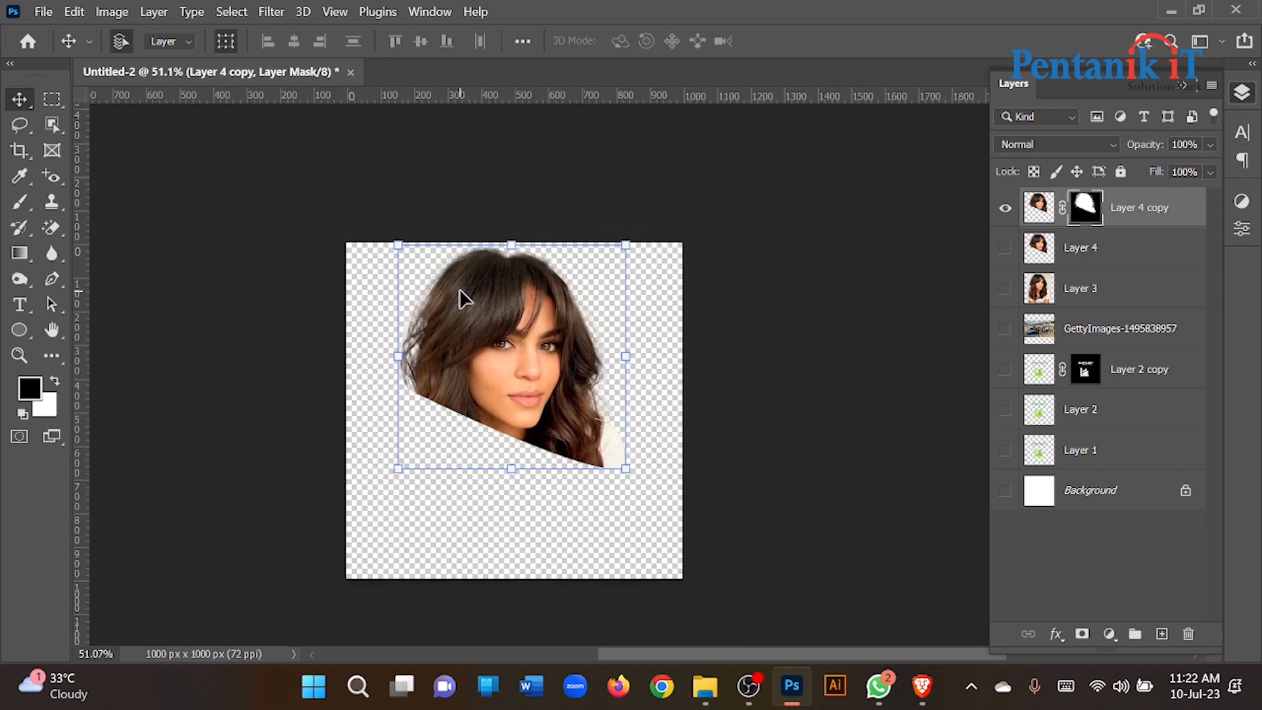
pyautogui.hotkey('ctrl', 'z')
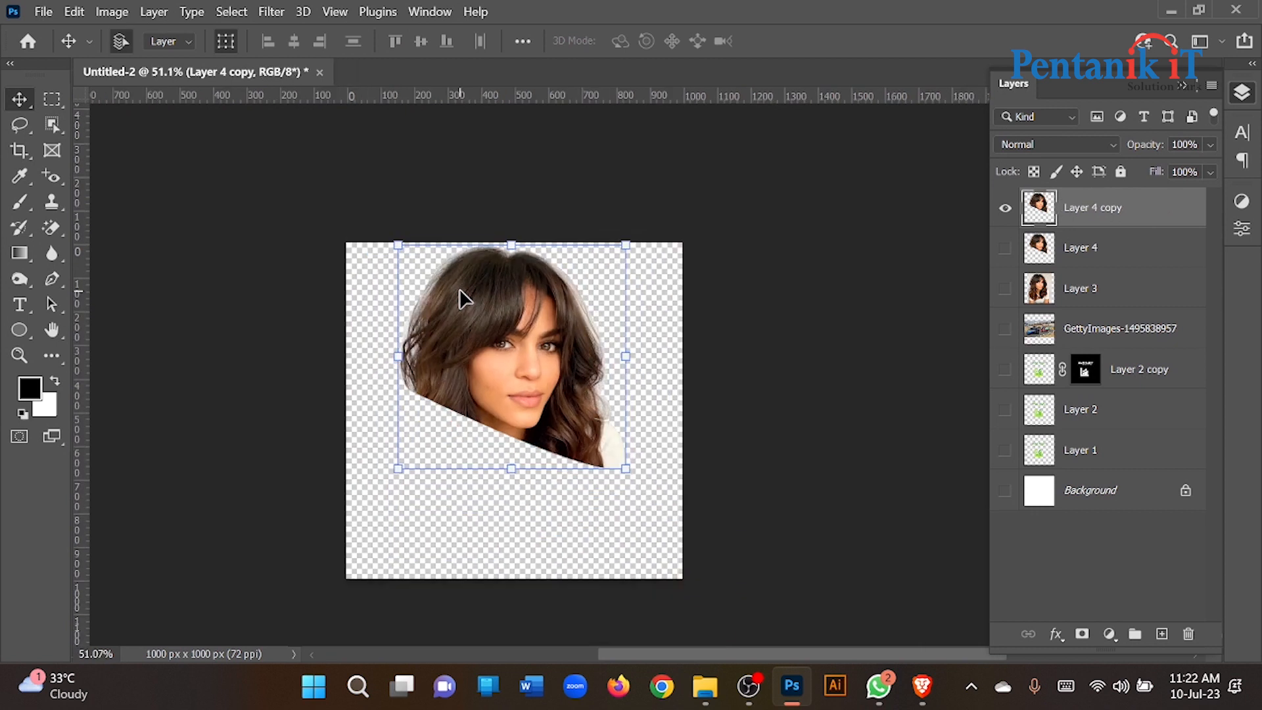
pyautogui.press('Delete')
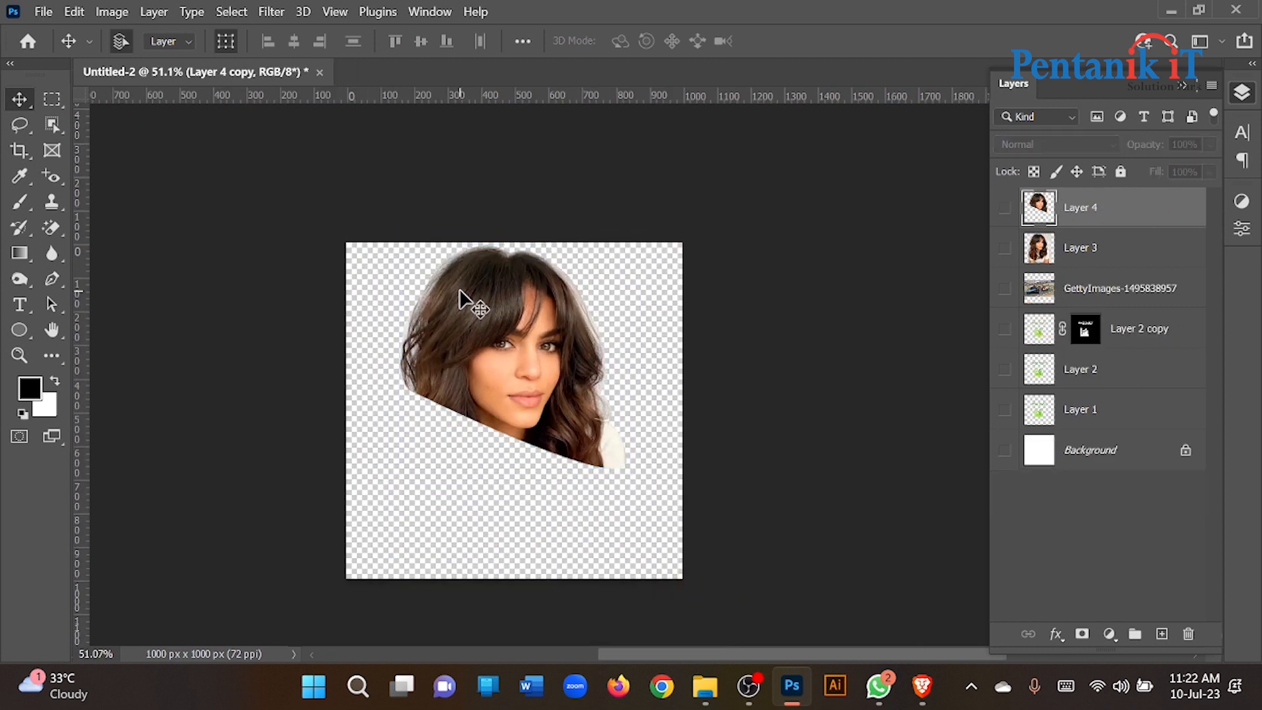
pyautogui.moveTo(63, 229)
pyautogui.mouseDown()
pyautogui.moveTo(75, 261)
pyautogui.moveTo(136, 265)
pyautogui.mouseUp()
pyautogui.moveTo(52, 124); pyautogui.dragTo(131, 148)
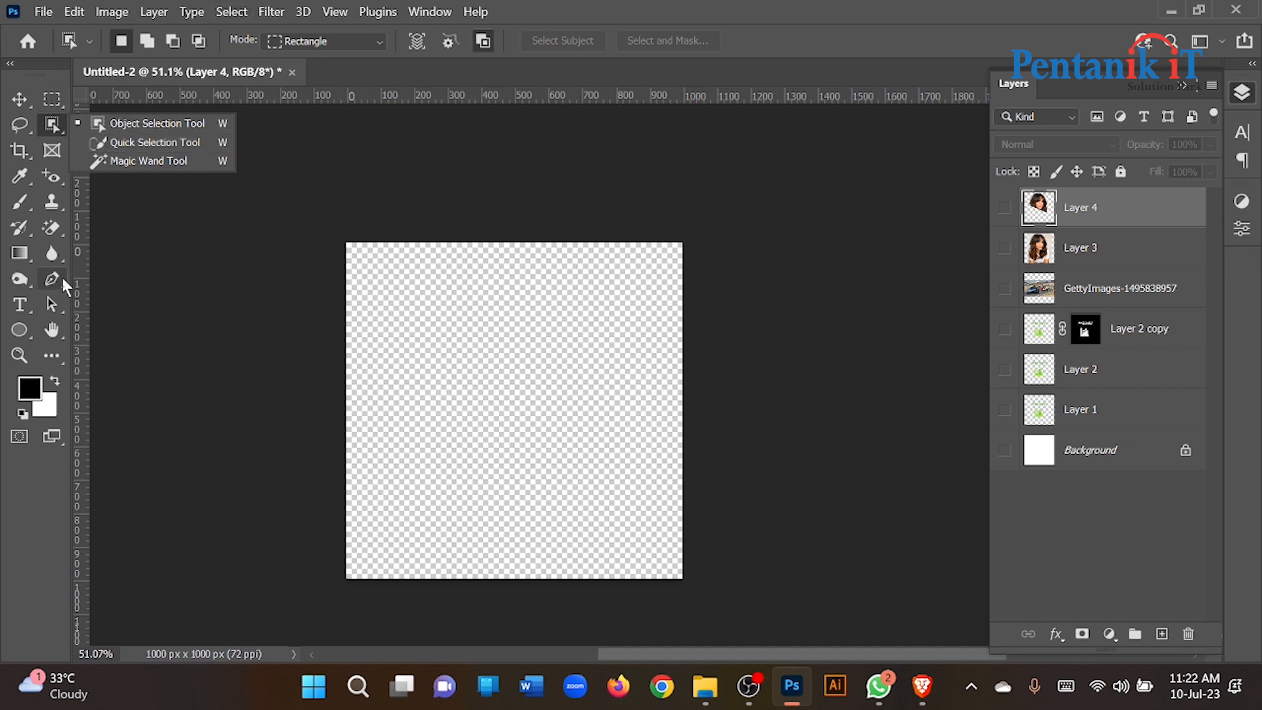
pyautogui.click(19, 99)
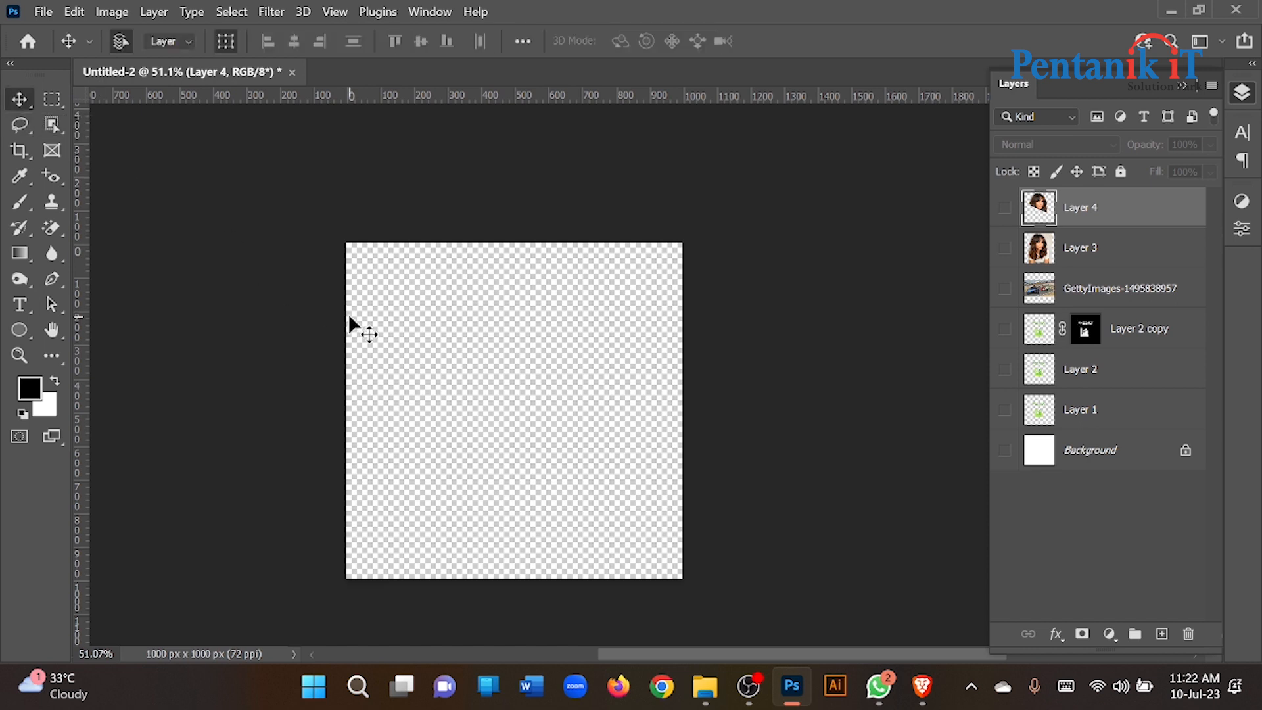
pyautogui.click(350, 324)
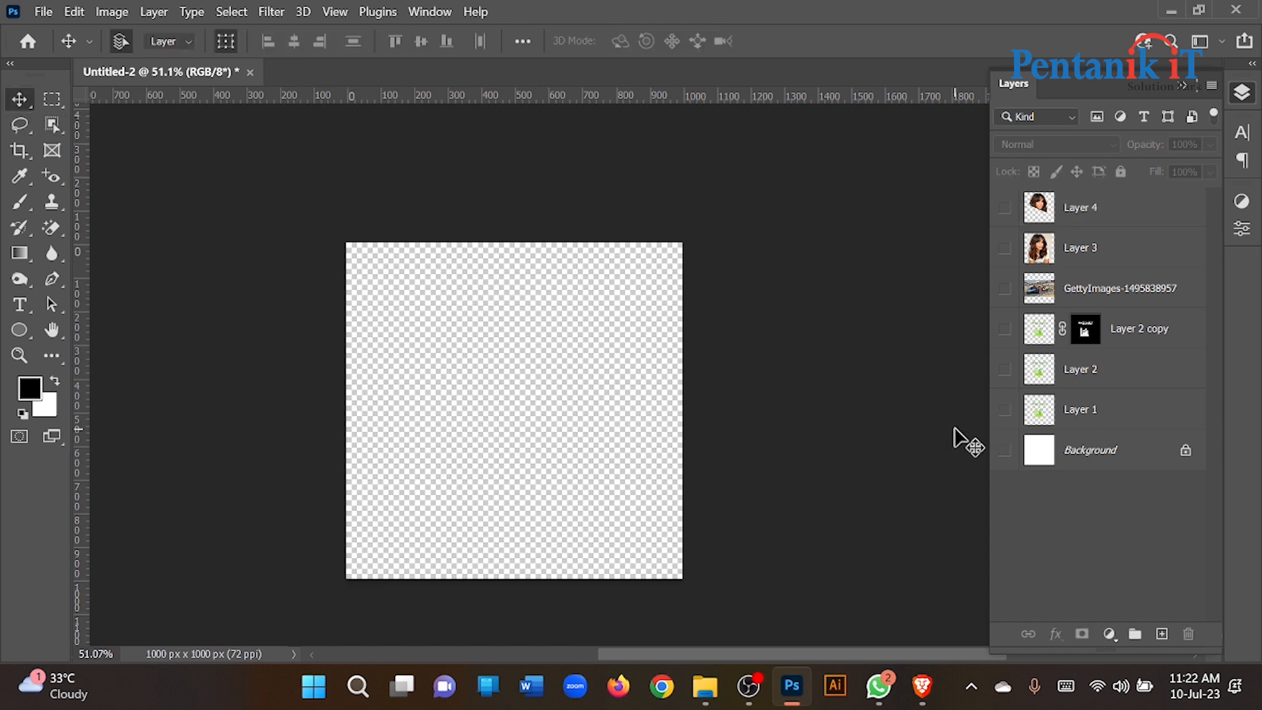
pyautogui.moveTo(595, 434); pyautogui.dragTo(674, 417)
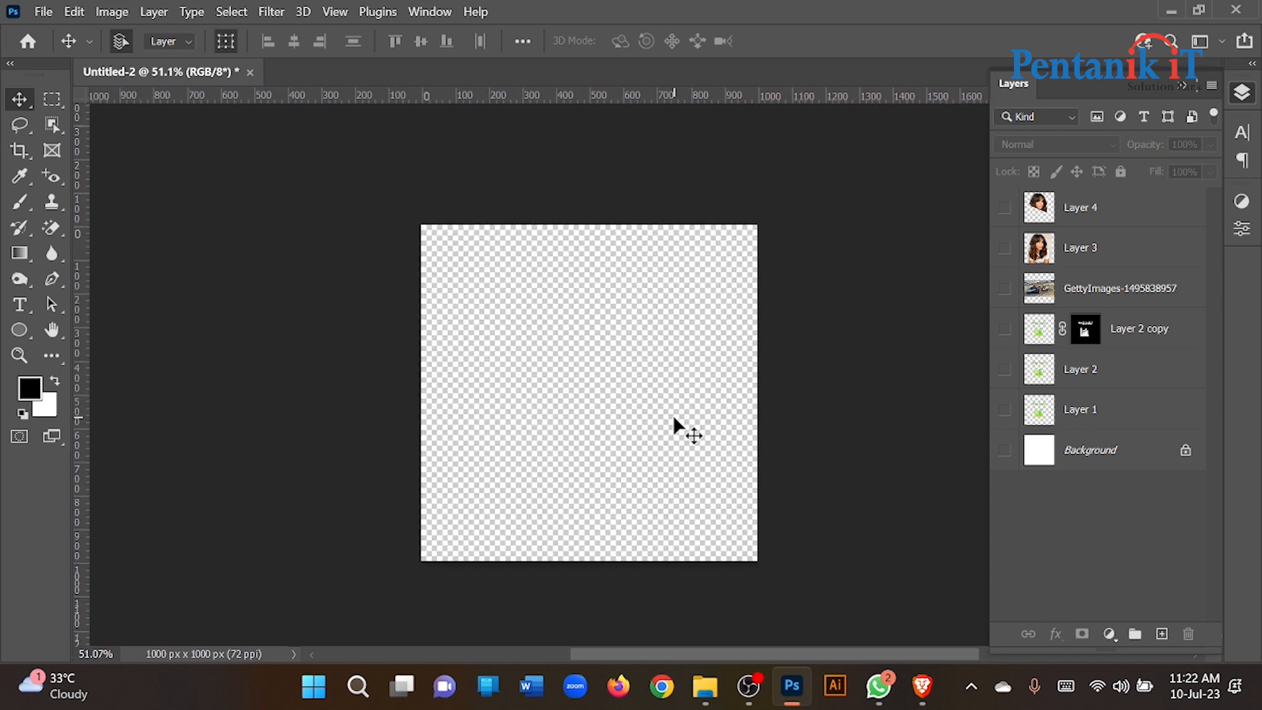